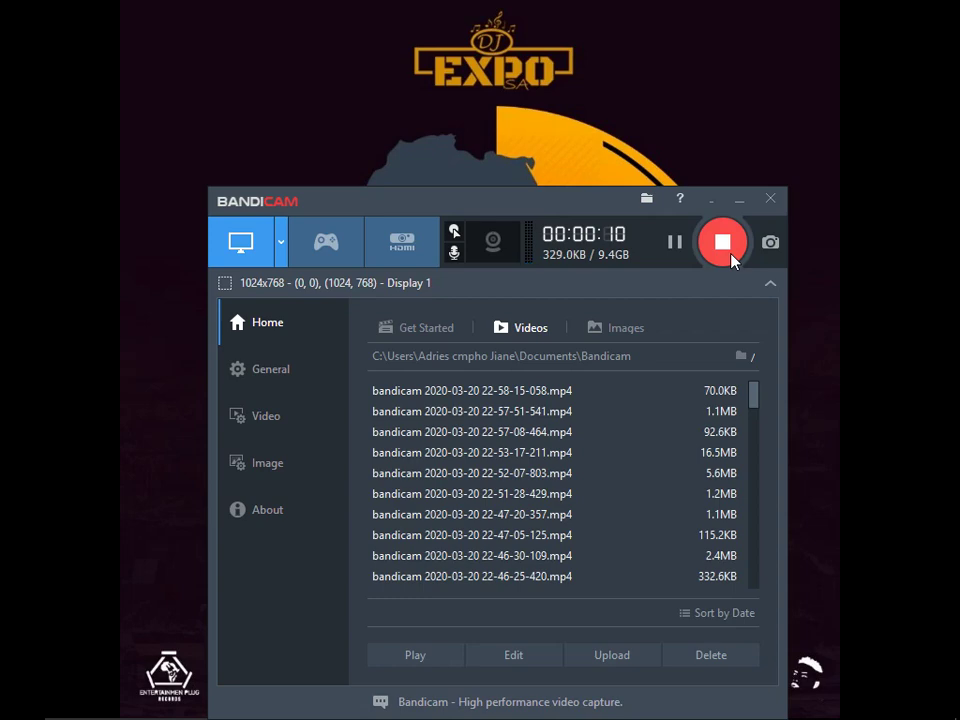
Switch from the screen recorder to FL Studio and review the project's title, author and genre in its project info.
click(739, 200)
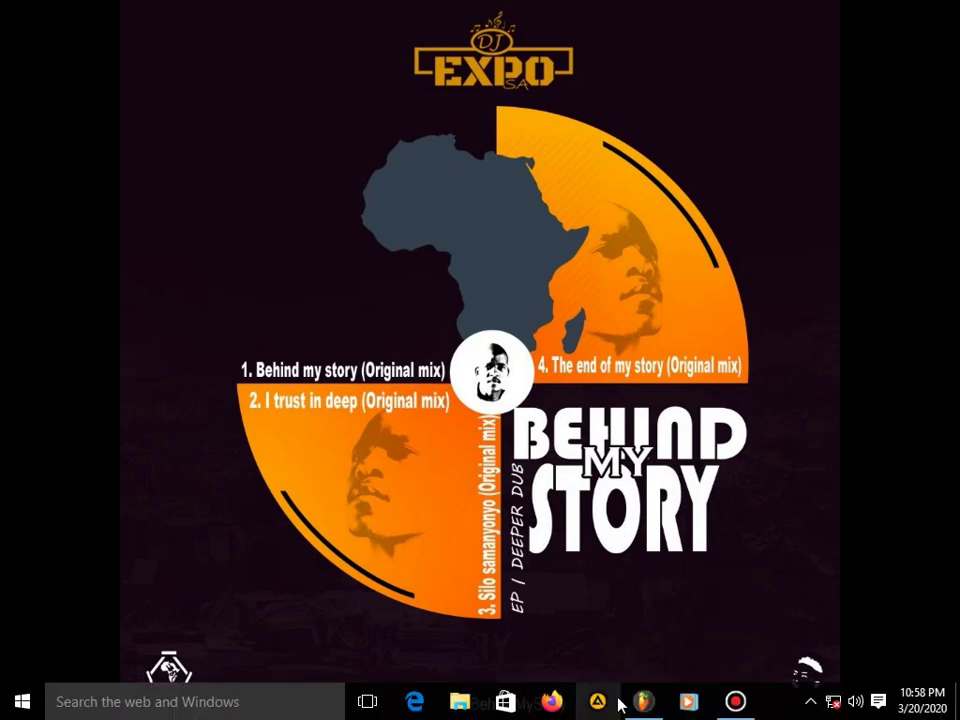
click(619, 703)
click(207, 51)
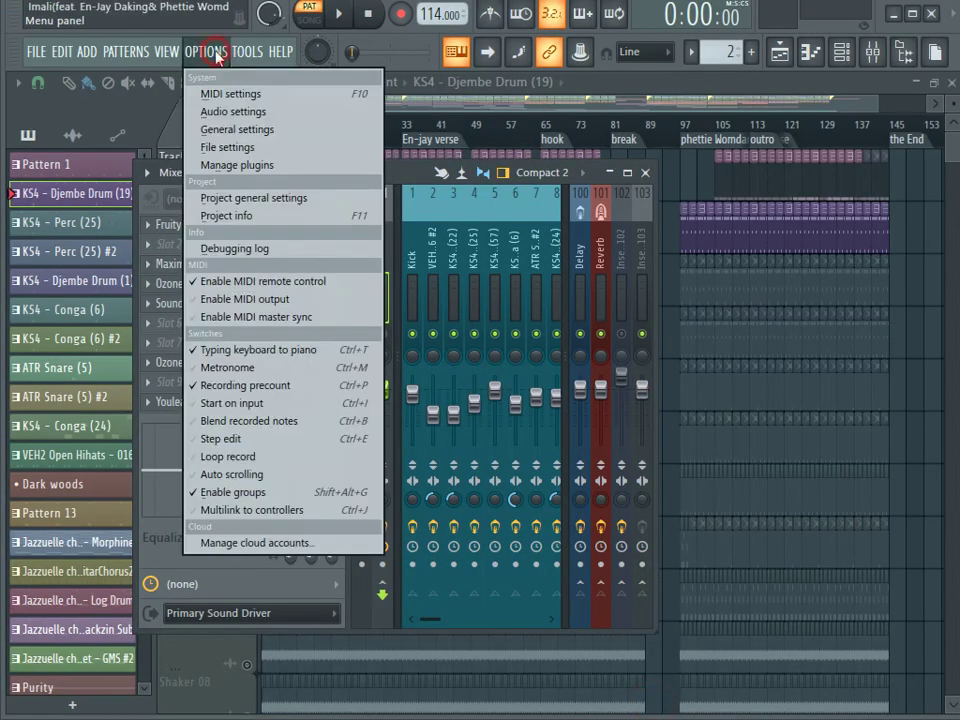
click(178, 86)
click(588, 64)
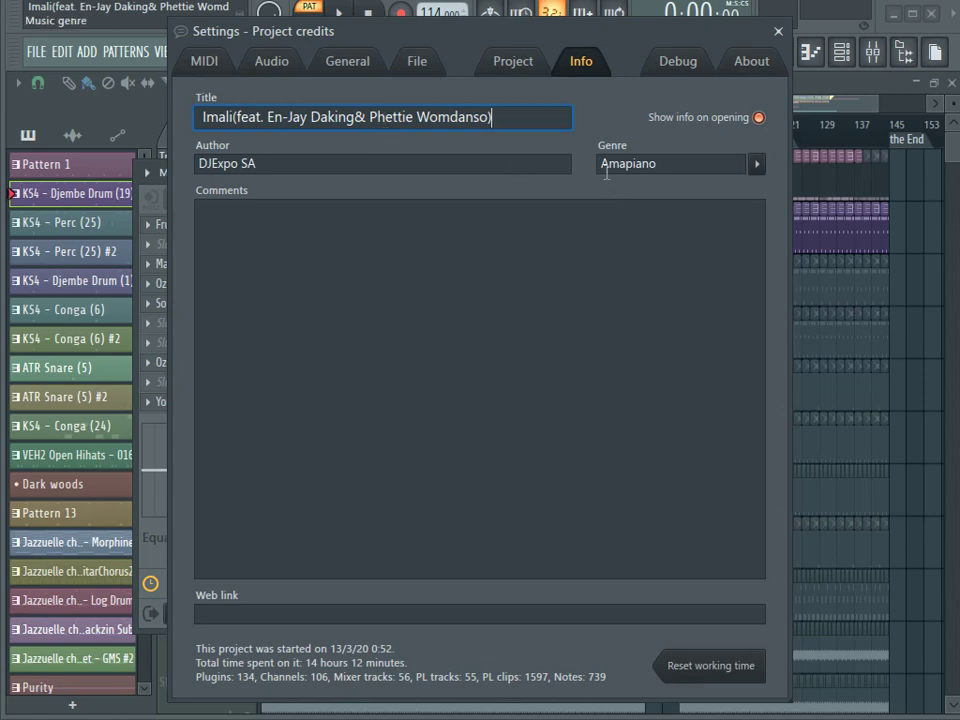
click(778, 31)
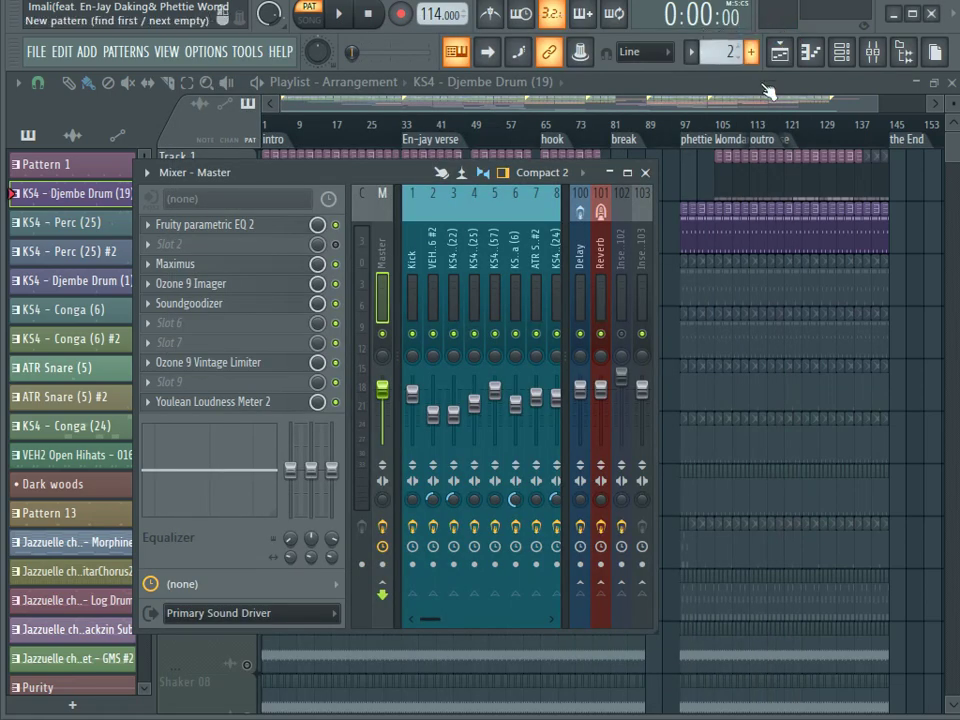
Look through the playlist tracks of the arrangement, from the drum tracks down to the lower audio tracks and back.
drag(875, 101, 630, 108)
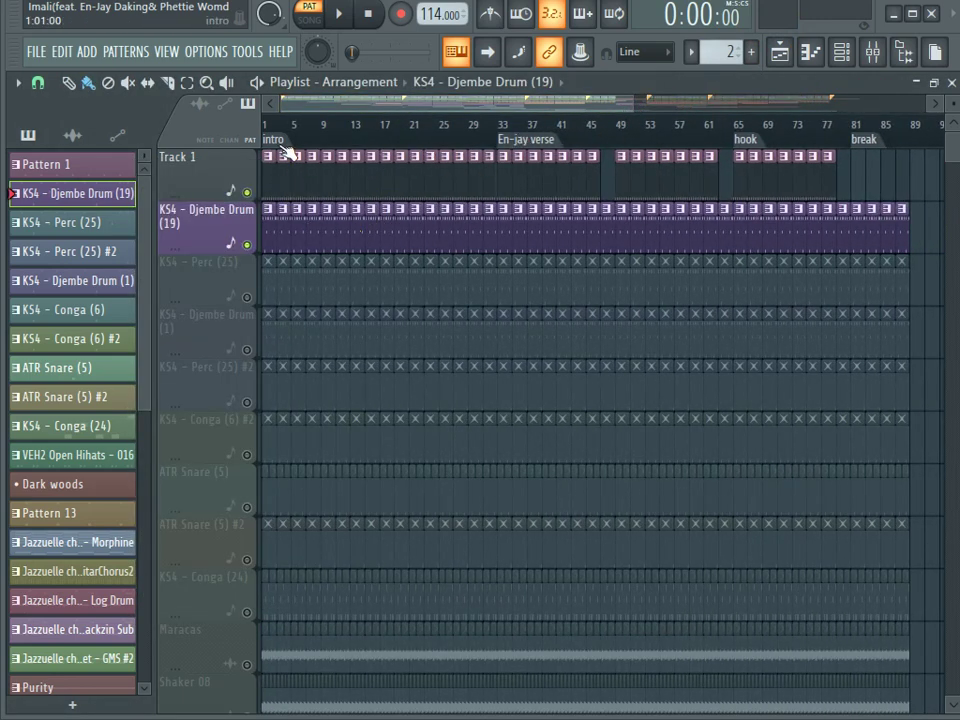
scroll(283, 150, down, 3)
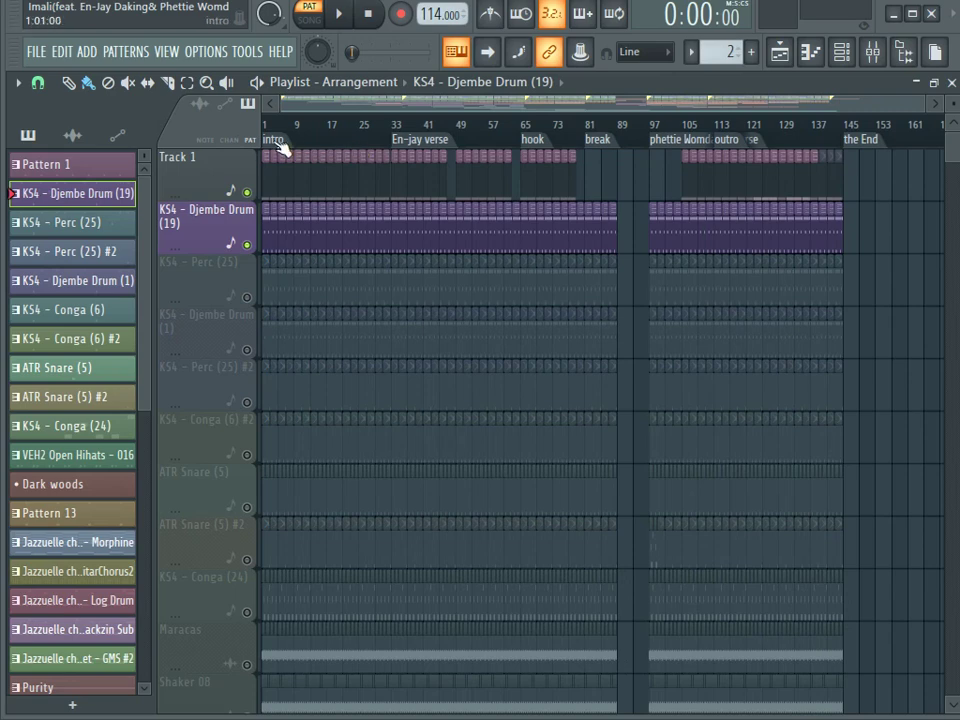
scroll(321, 291, down, 10)
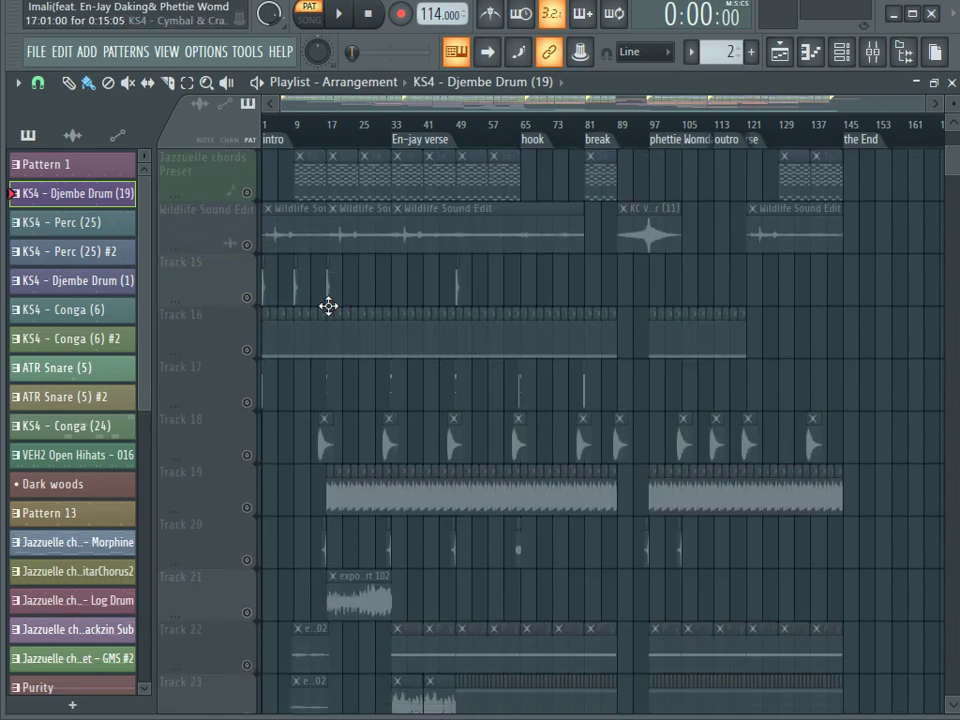
scroll(328, 306, down, 8)
scroll(330, 306, up, 10)
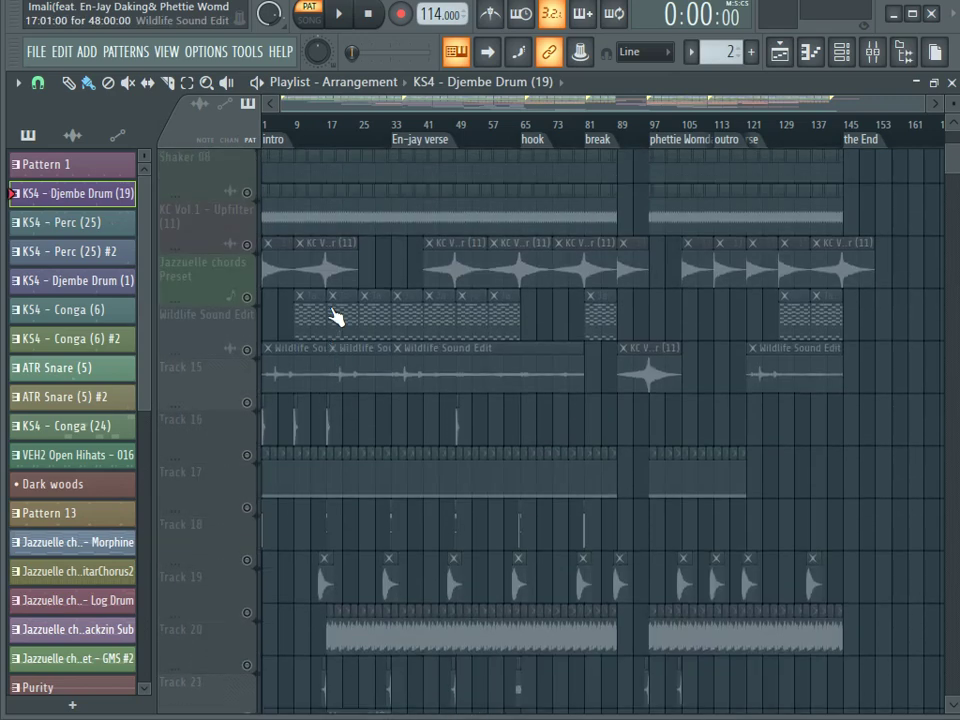
scroll(330, 308, up, 2)
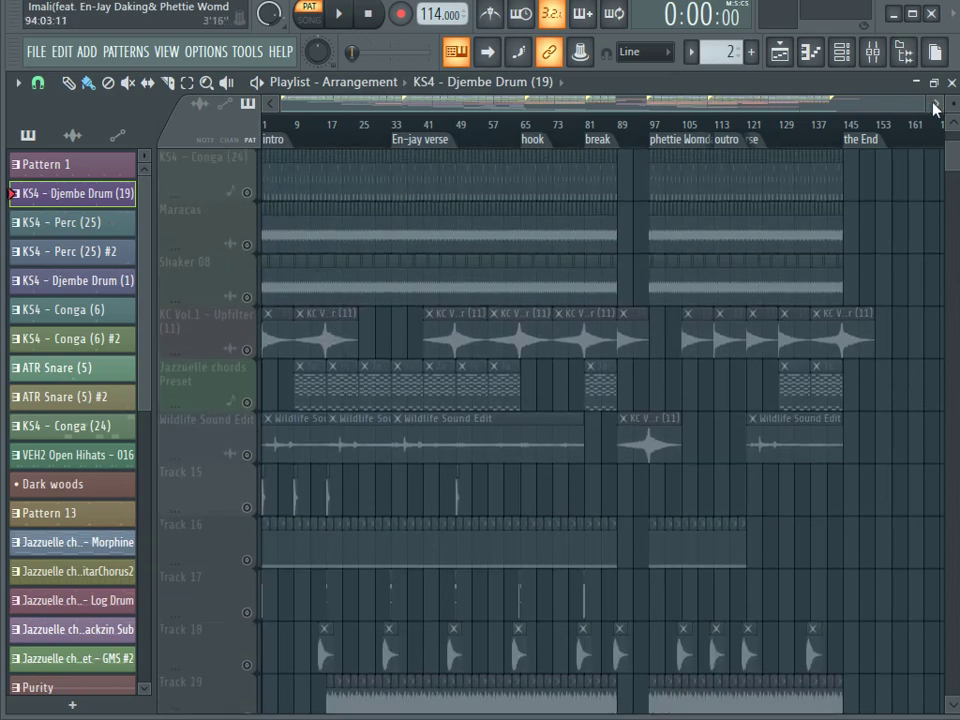
drag(919, 102, 499, 171)
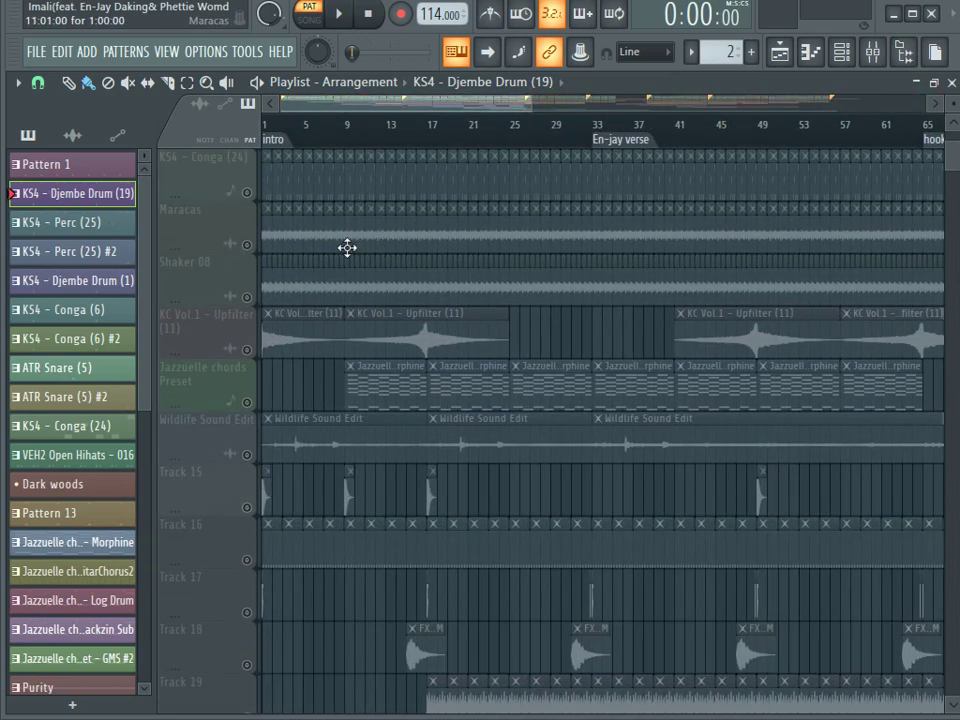
scroll(320, 253, up, 10)
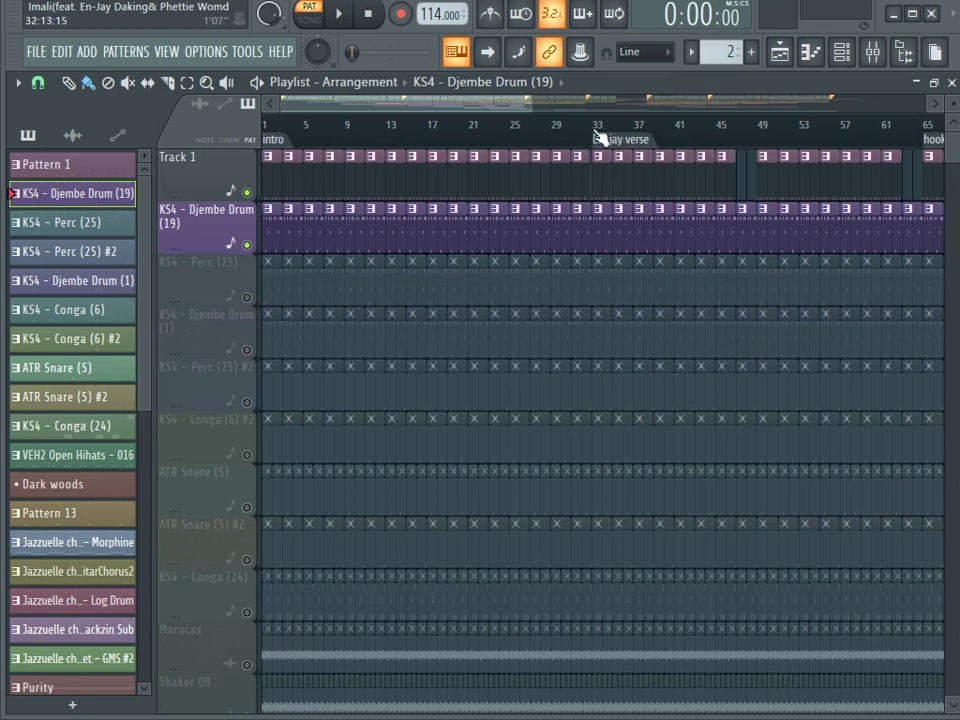
Examine the song sections along the playlist timeline, from the intro marker through to the End marker.
scroll(600, 138, down, 2)
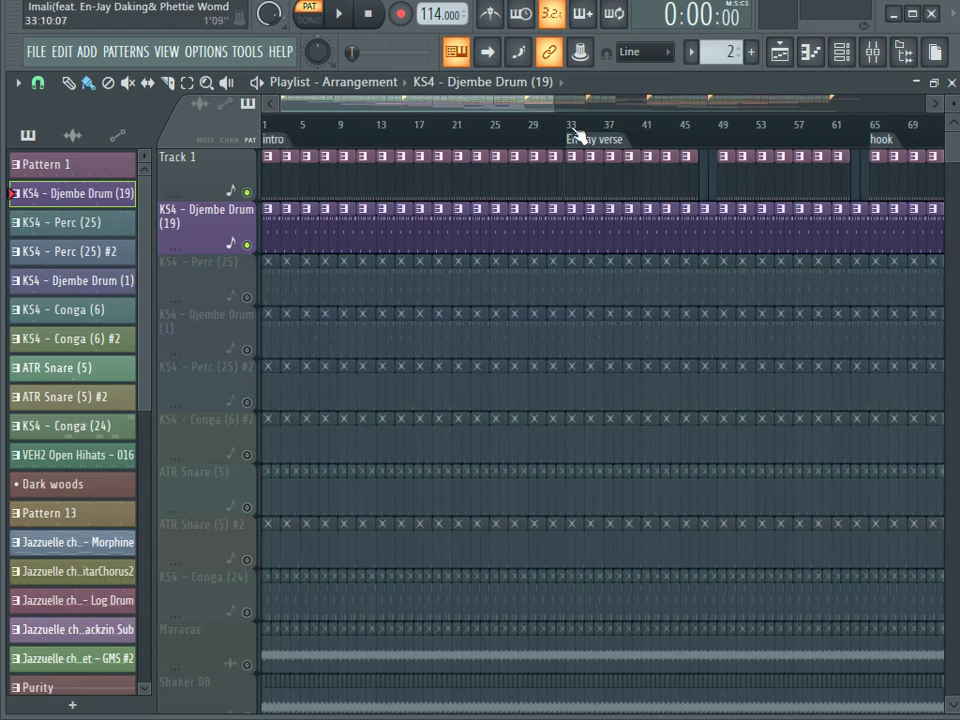
scroll(578, 137, down, 1)
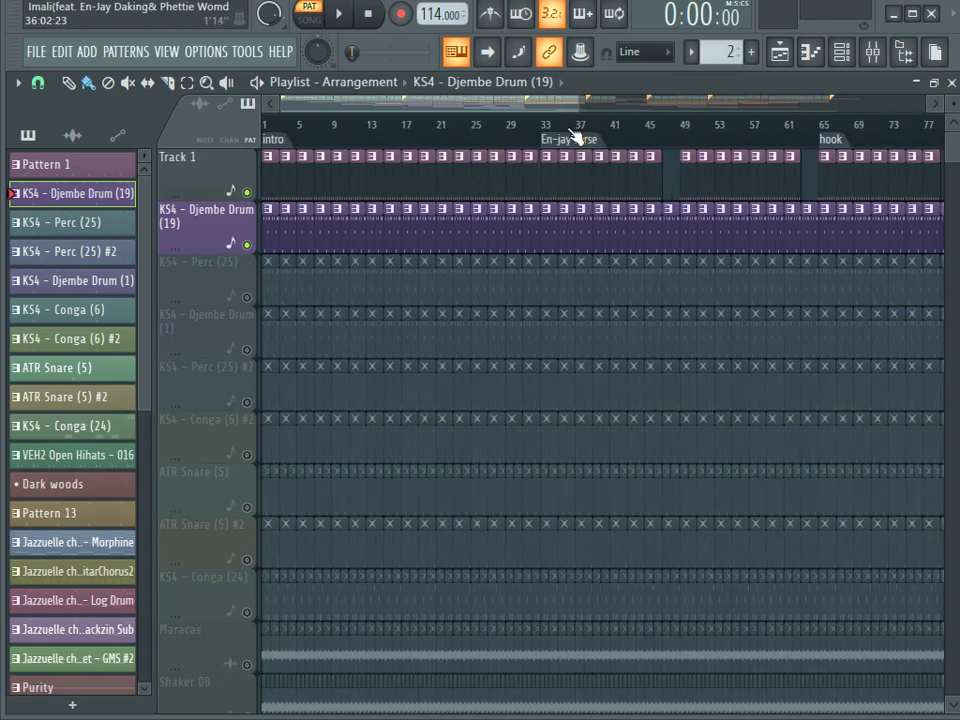
scroll(555, 135, down, 2)
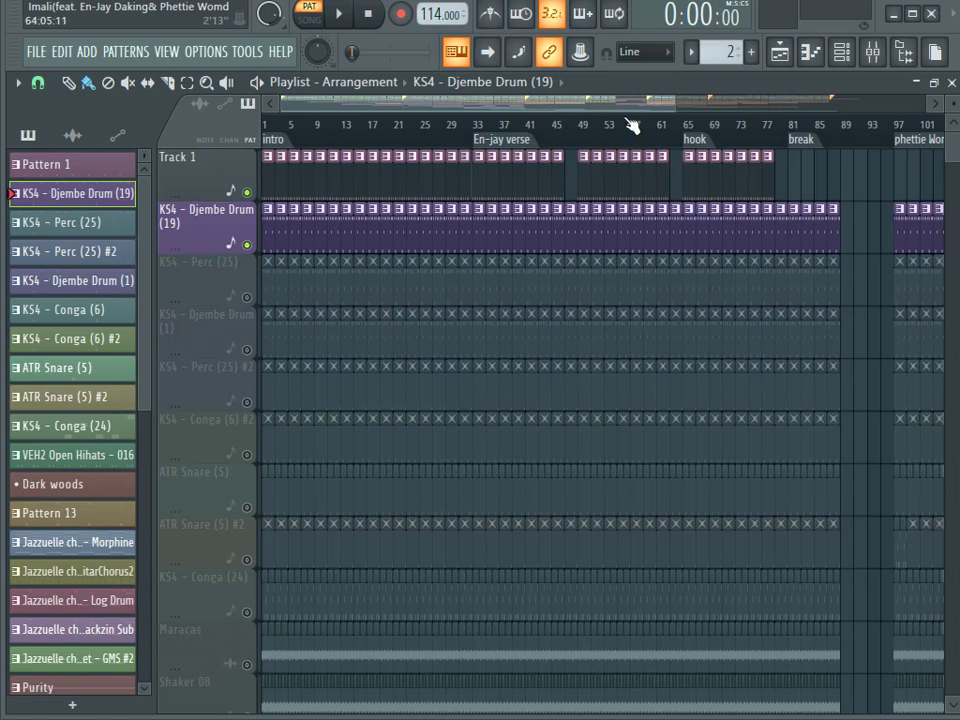
scroll(684, 144, right, 4)
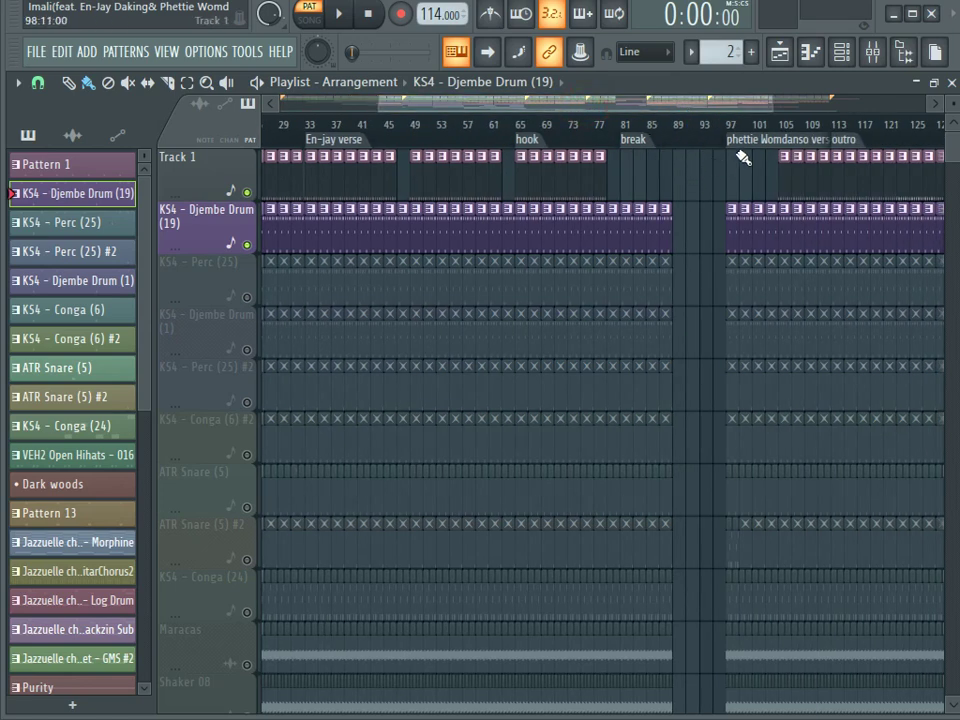
drag(600, 100, 707, 131)
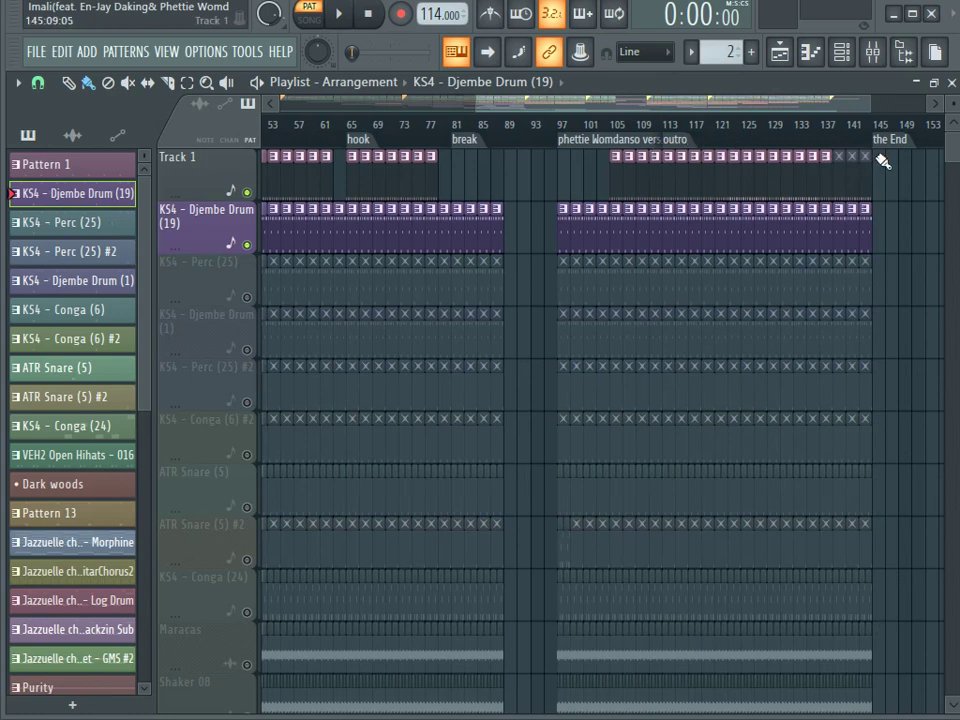
drag(665, 104, 402, 137)
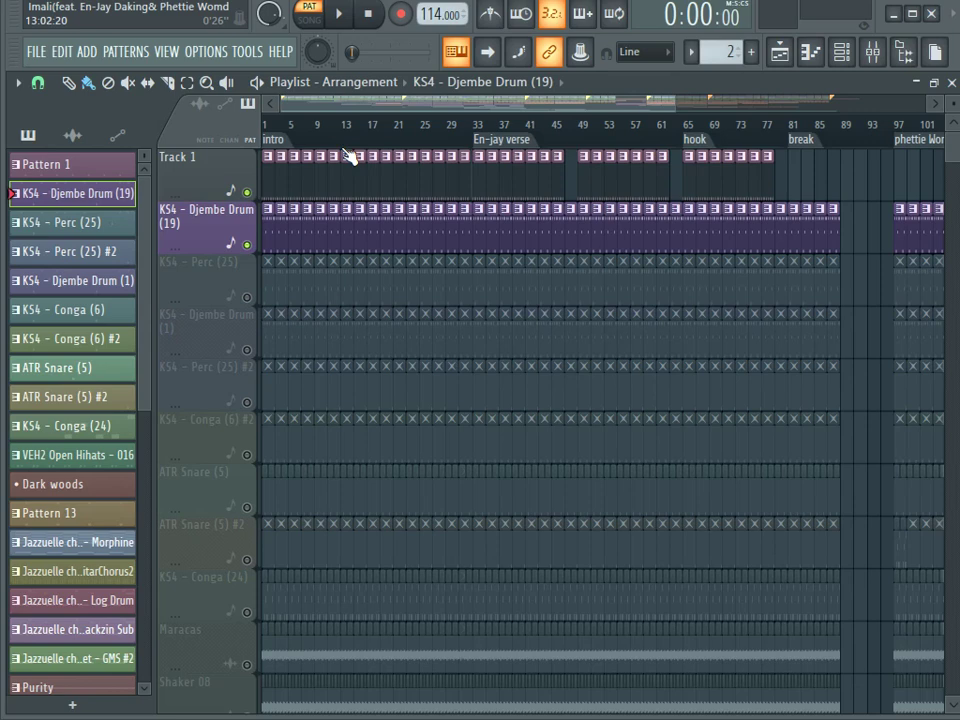
Mute the KS4 - Djembe Drum (19) playlist track and play the Track 1 kick pattern from its piano roll.
click(248, 245)
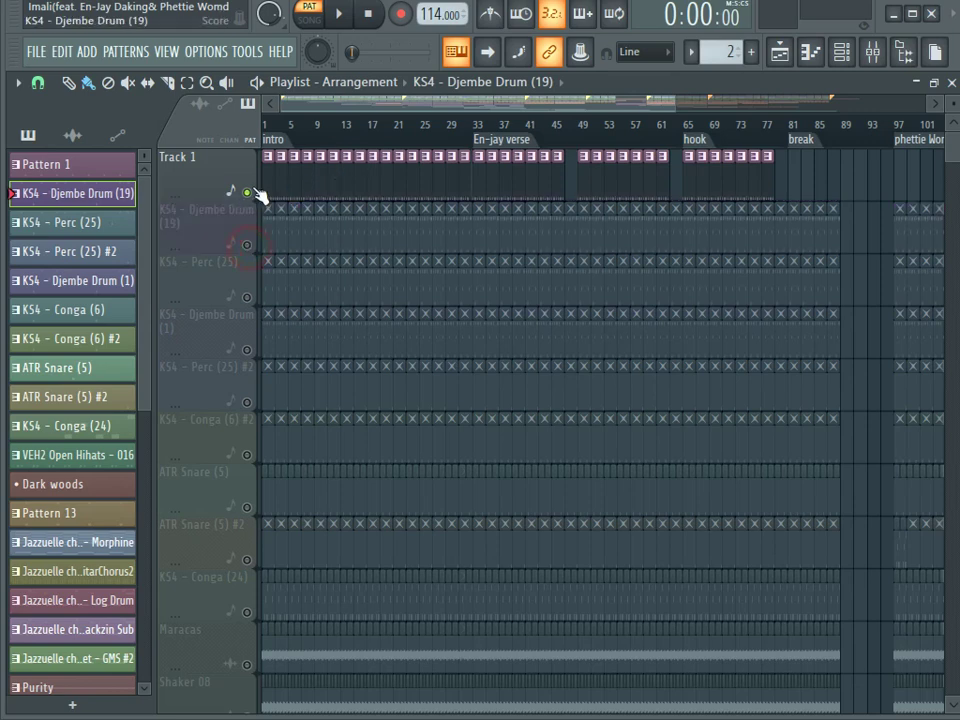
double_click(347, 178)
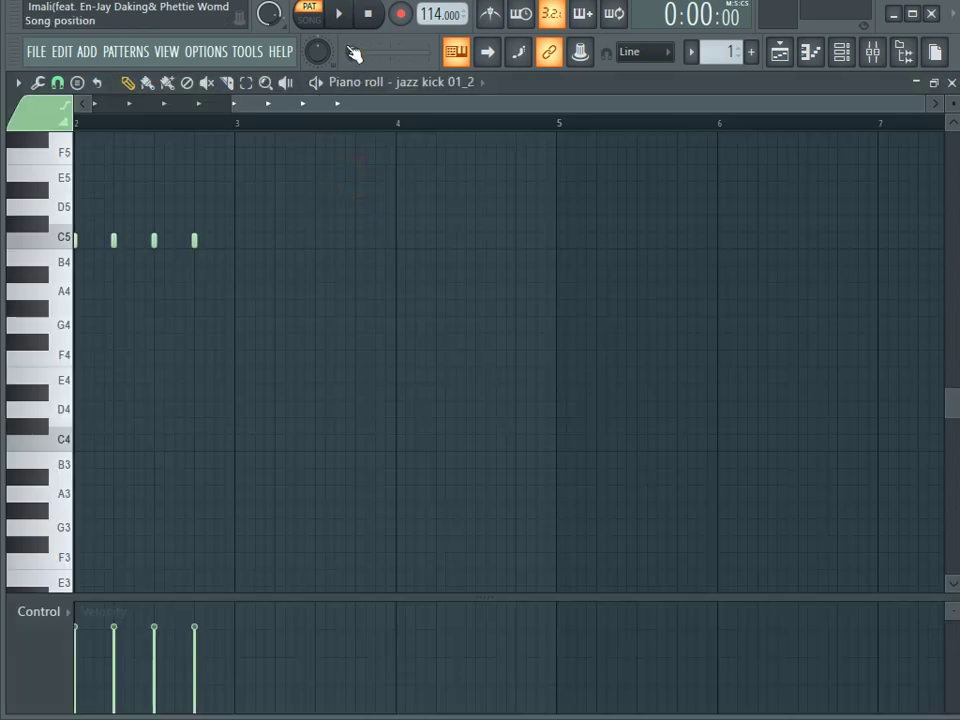
click(339, 13)
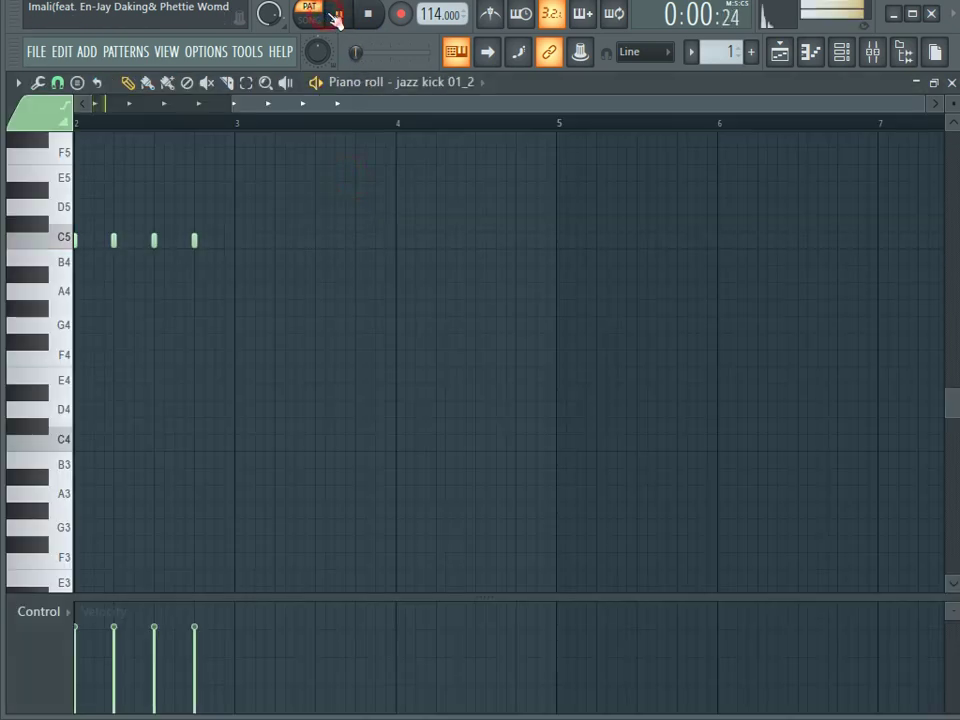
click(952, 84)
View the kick pattern's steps in the channel rack and the sampler settings of the jazz kick 01_2 channel.
click(840, 53)
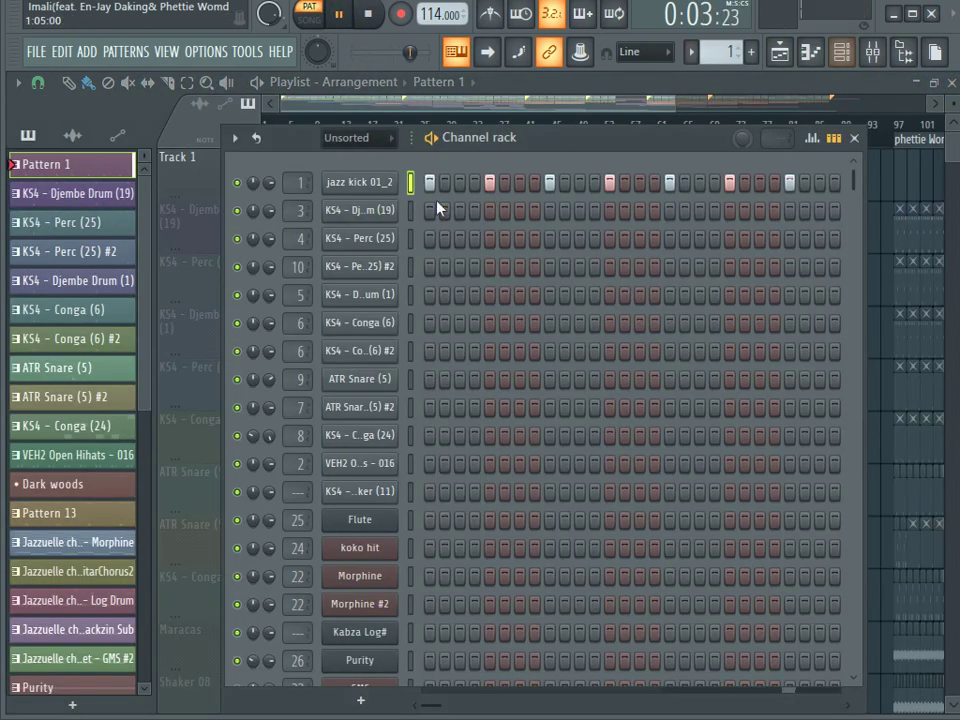
click(349, 182)
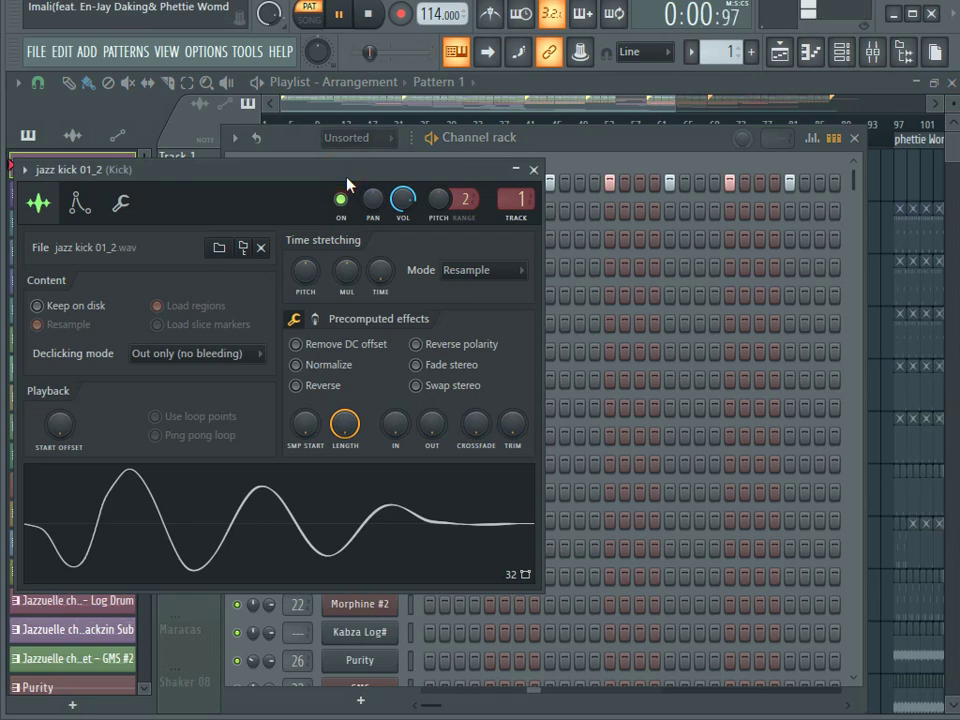
click(587, 150)
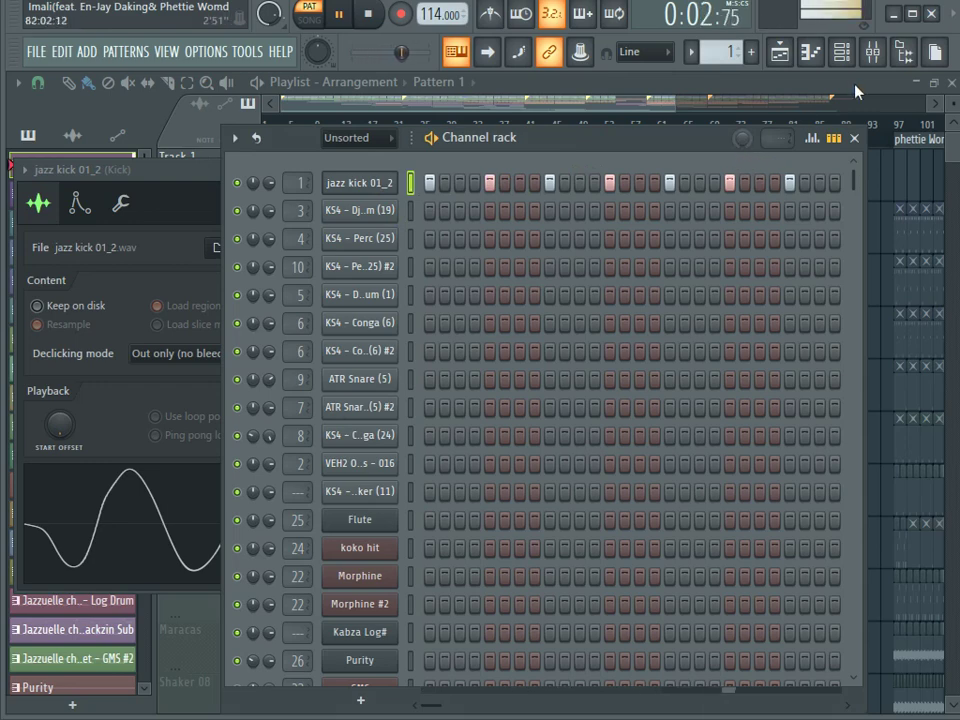
Inspect the Fruity parametric EQ 2 curve on the Kick mixer track during playback, including band 3, and stop playback.
click(873, 52)
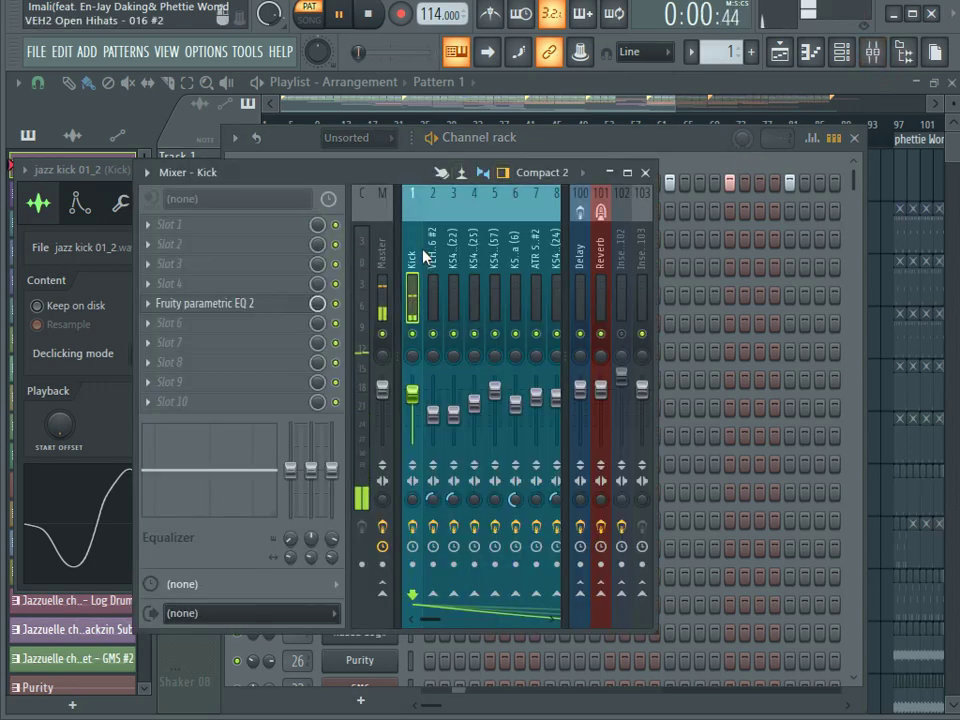
click(250, 302)
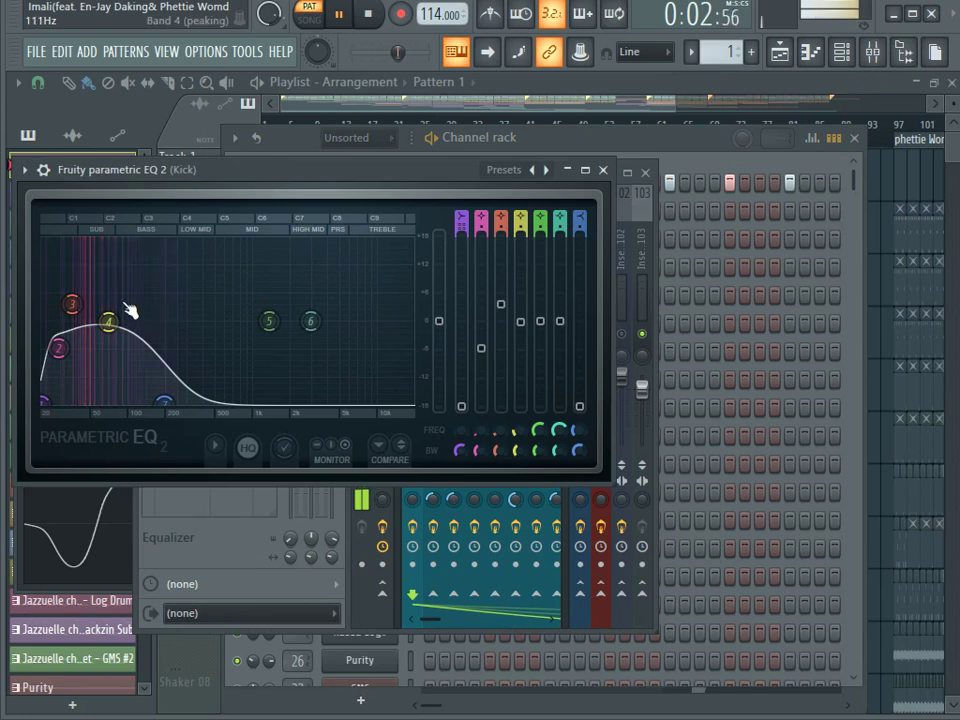
click(72, 303)
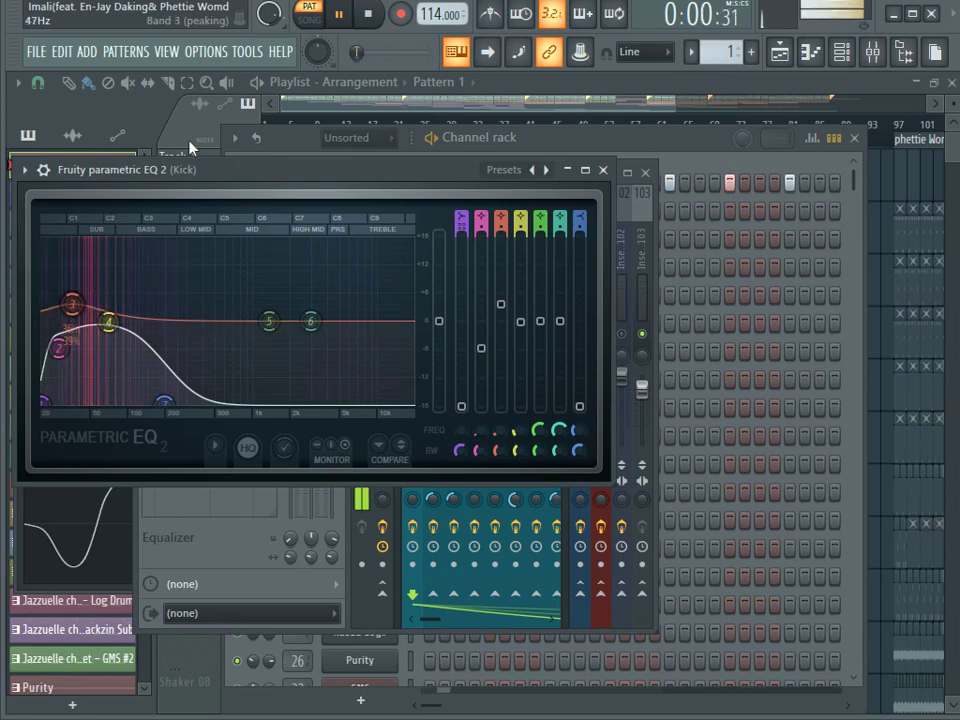
click(367, 13)
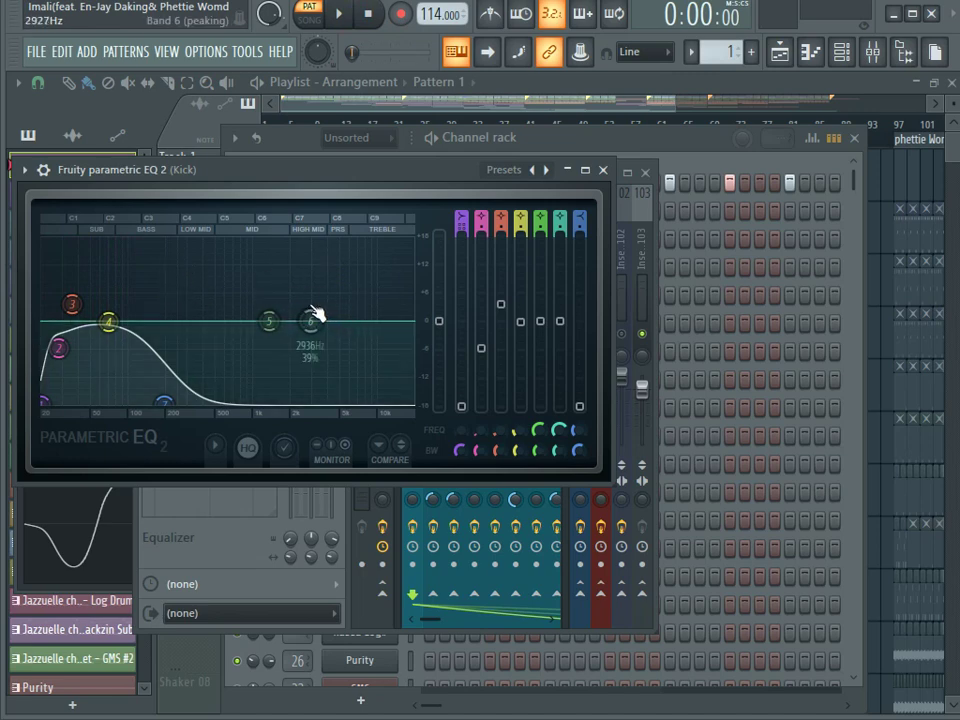
Check the jazz kick 01_2 channel's target mixer track in the channel rack and view the matching Kick track in the mixer.
click(540, 134)
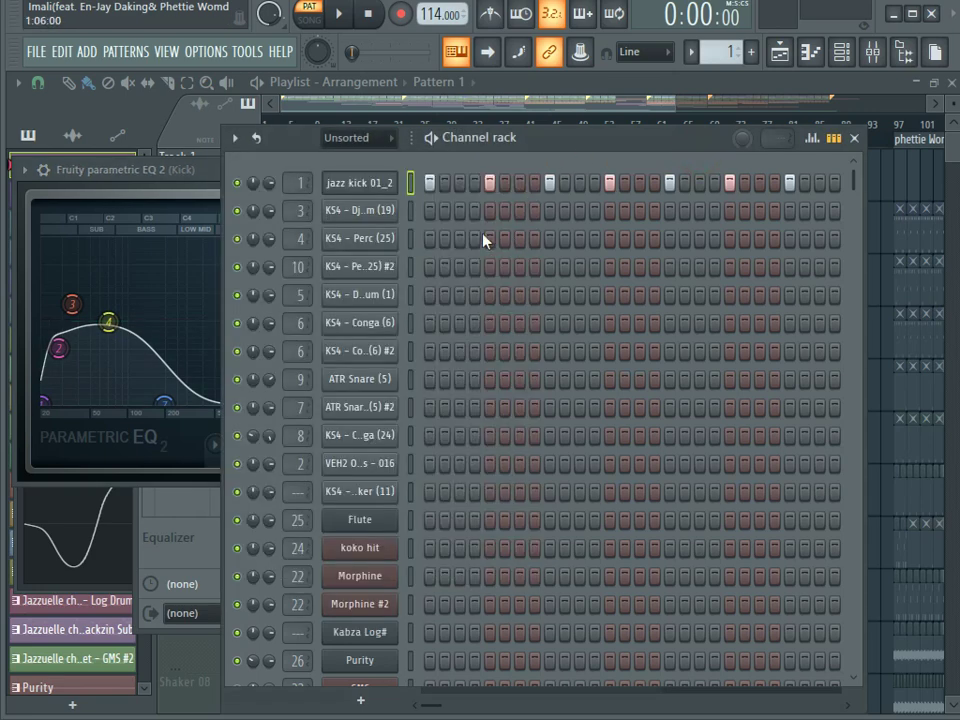
right_click(273, 190)
click(283, 196)
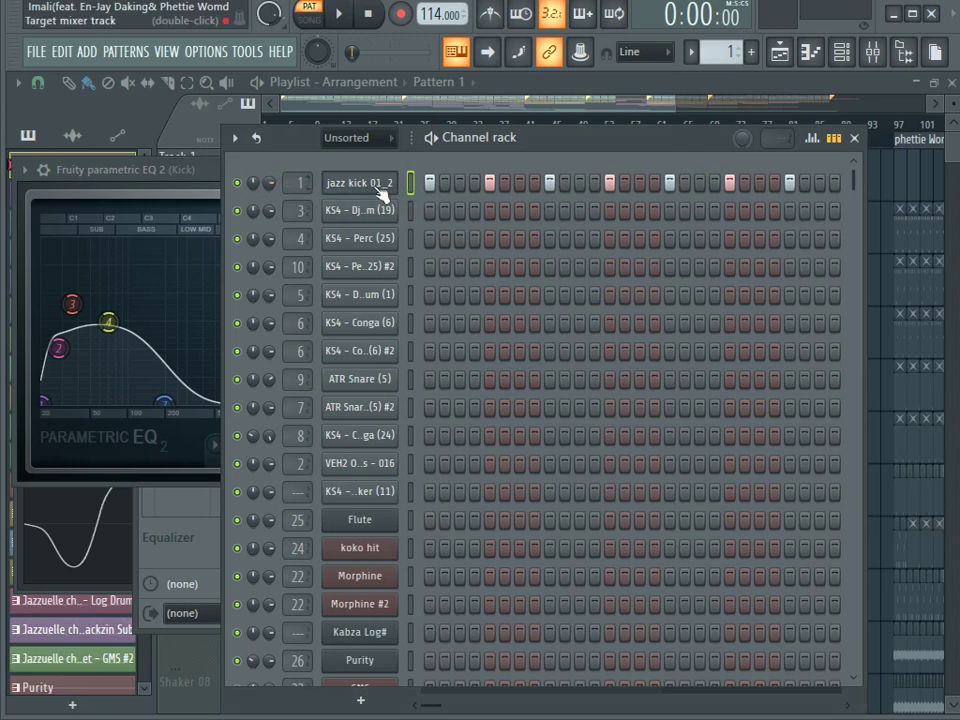
key(F9)
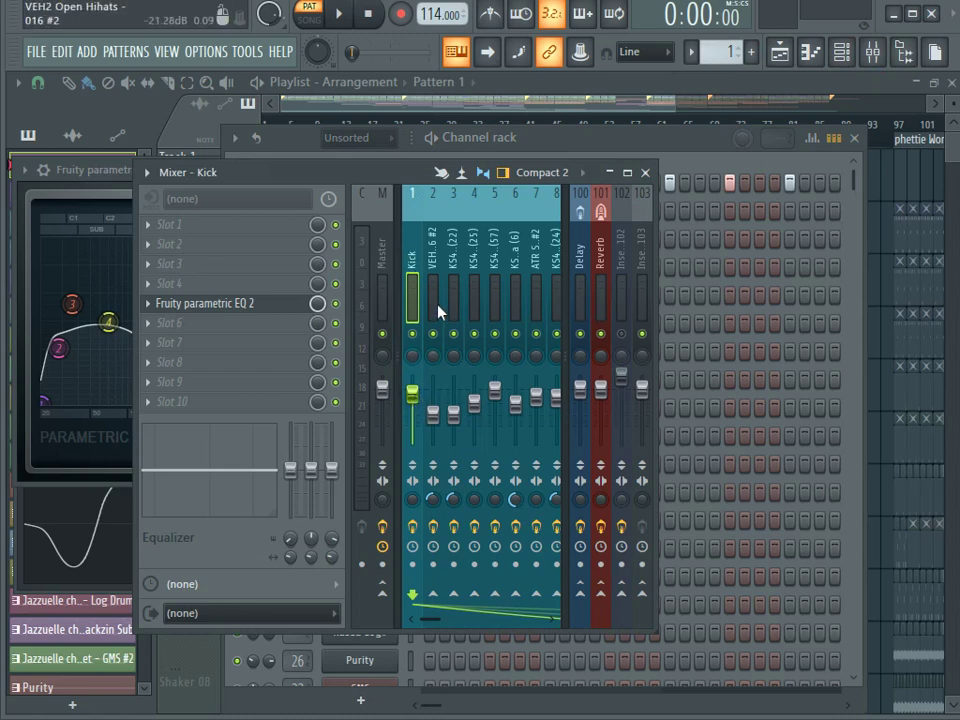
Select pattern 2 and view the sampler settings of its KS4 - Djembe Drum (19) channel, moving the window clear of its steps.
click(692, 148)
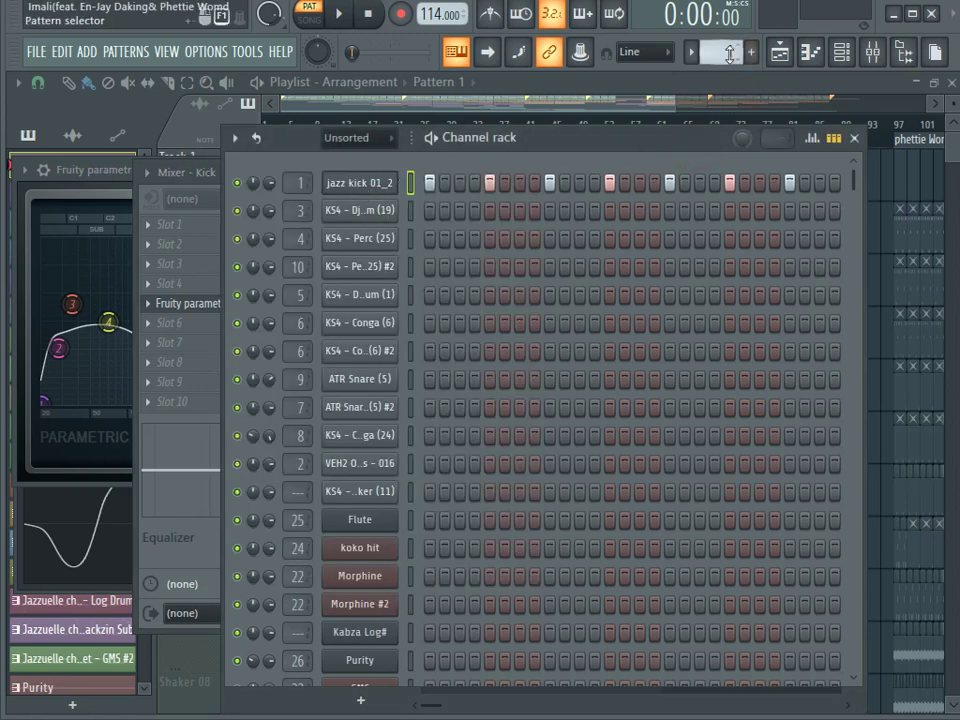
scroll(730, 55, up, 1)
click(385, 211)
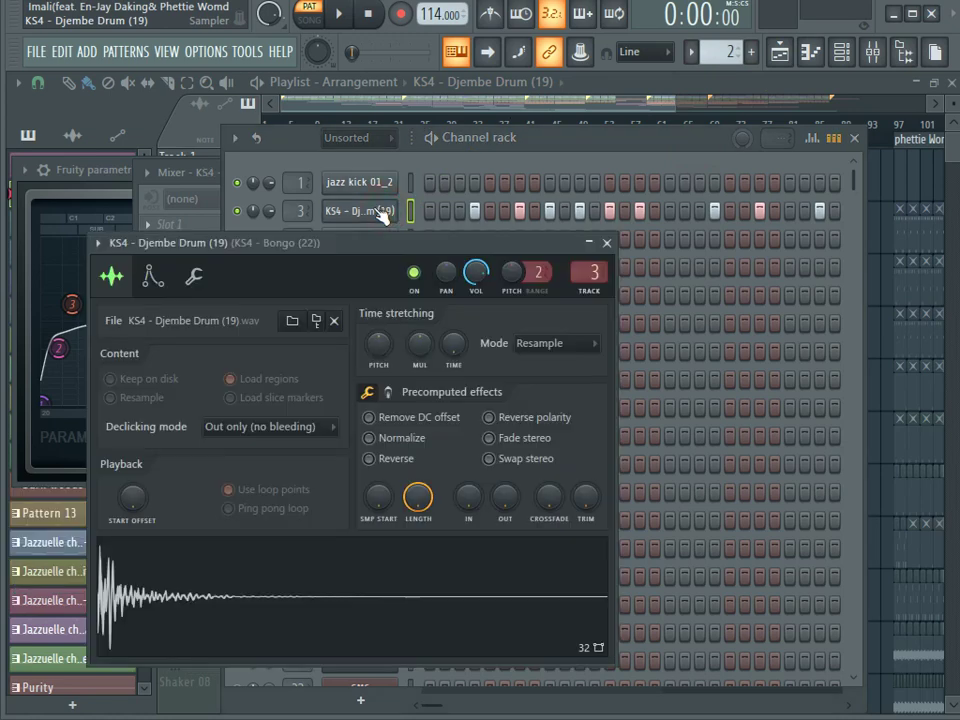
drag(250, 250, 310, 274)
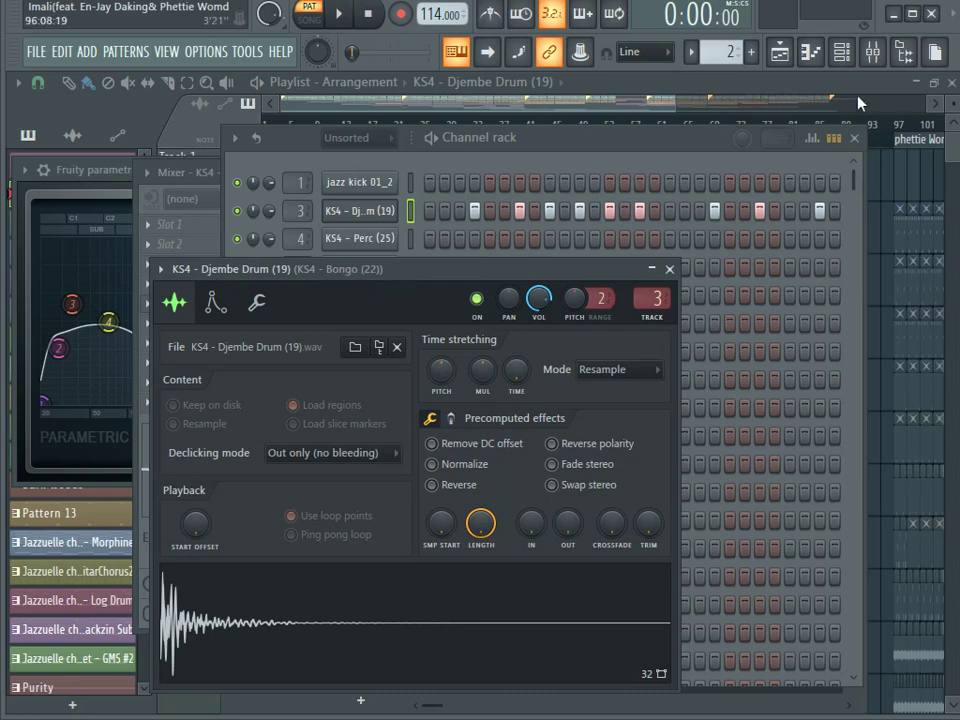
Show the browser, collapse the J.E Sample Pack 6 folder and look through the list of sample folders.
click(903, 51)
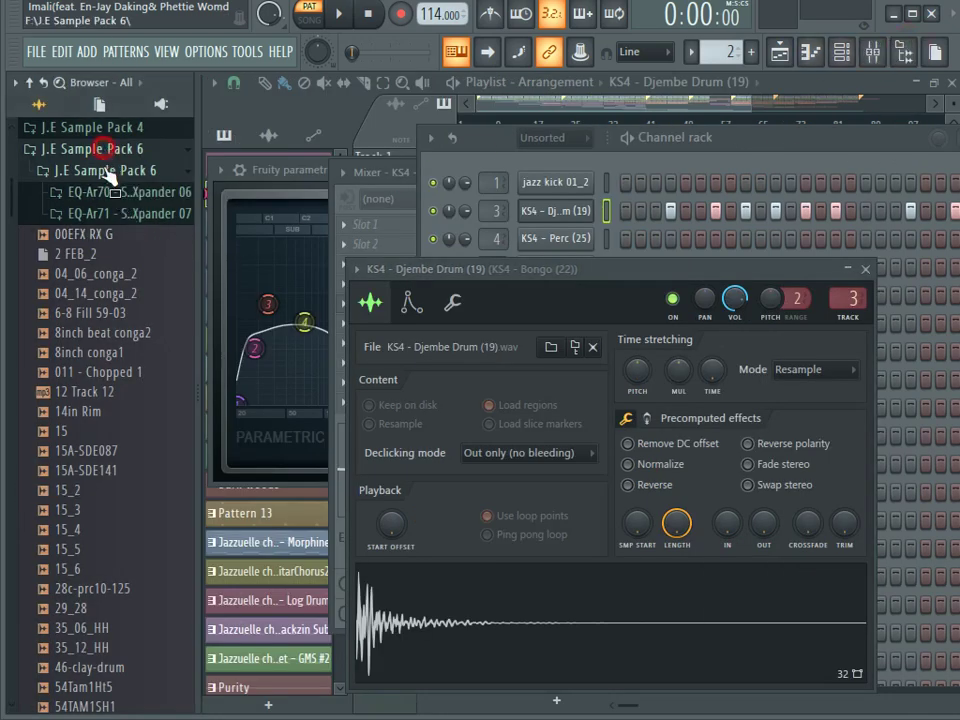
click(105, 172)
scroll(133, 450, up, 4)
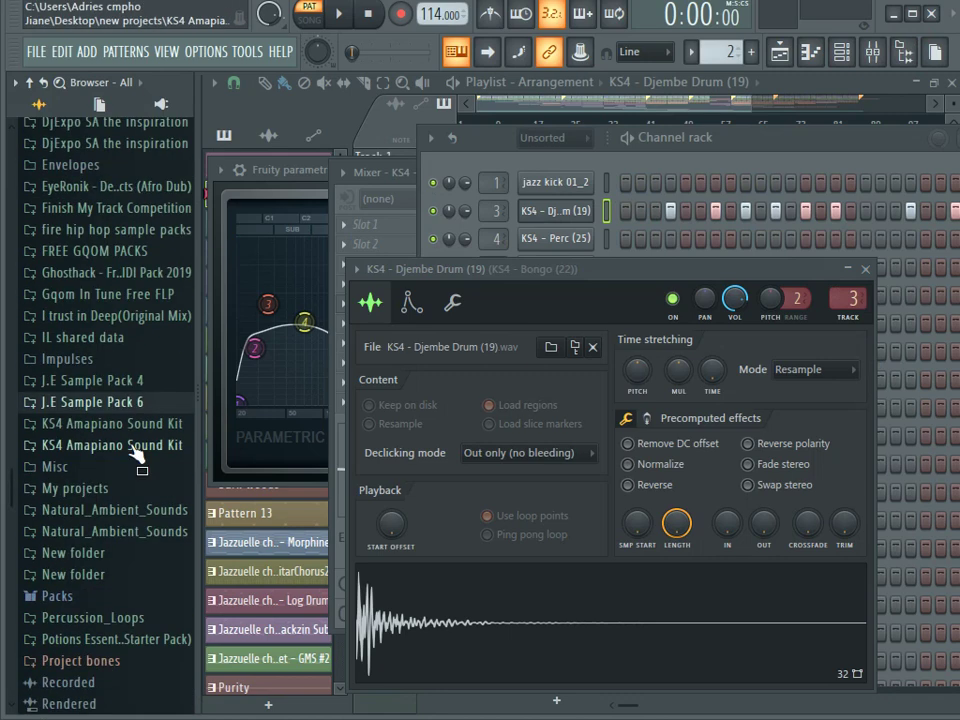
scroll(133, 444, up, 4)
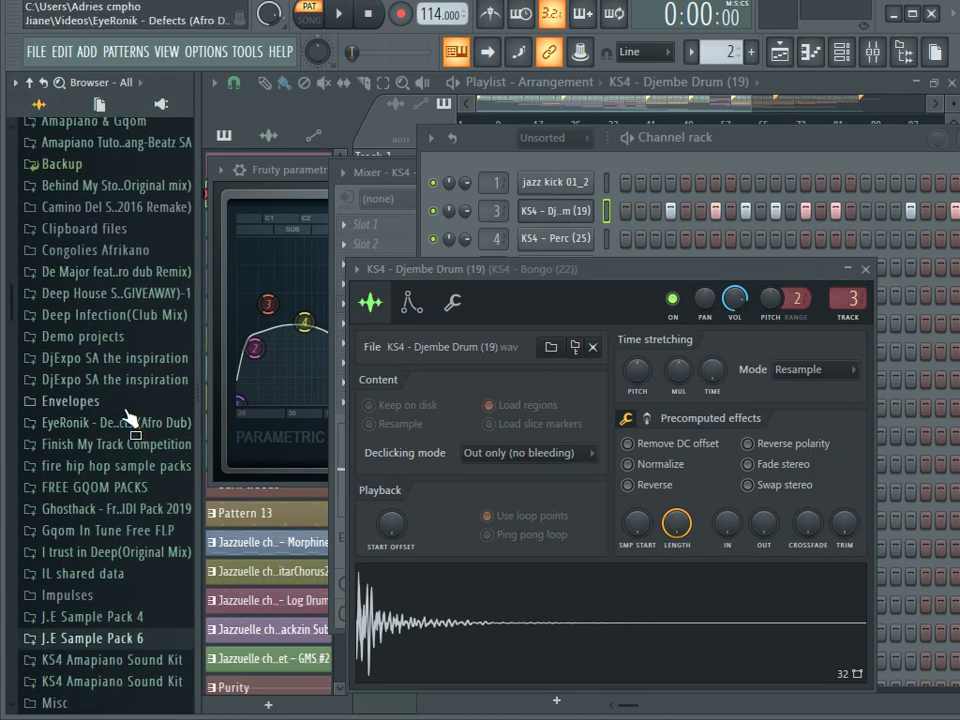
scroll(127, 418, down, 2)
scroll(128, 418, up, 4)
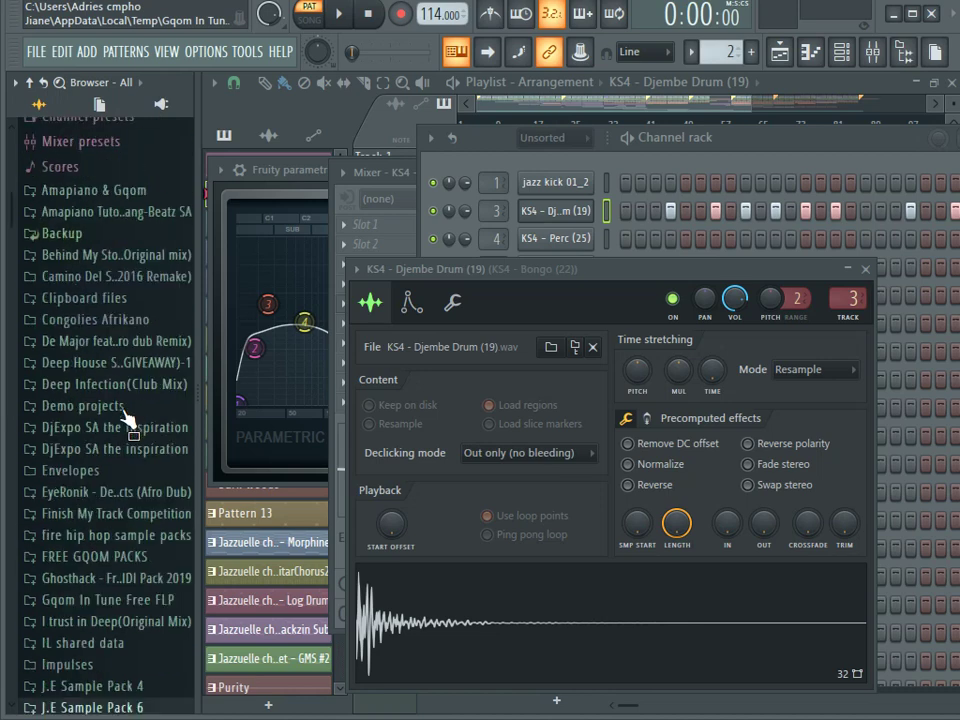
scroll(128, 422, down, 2)
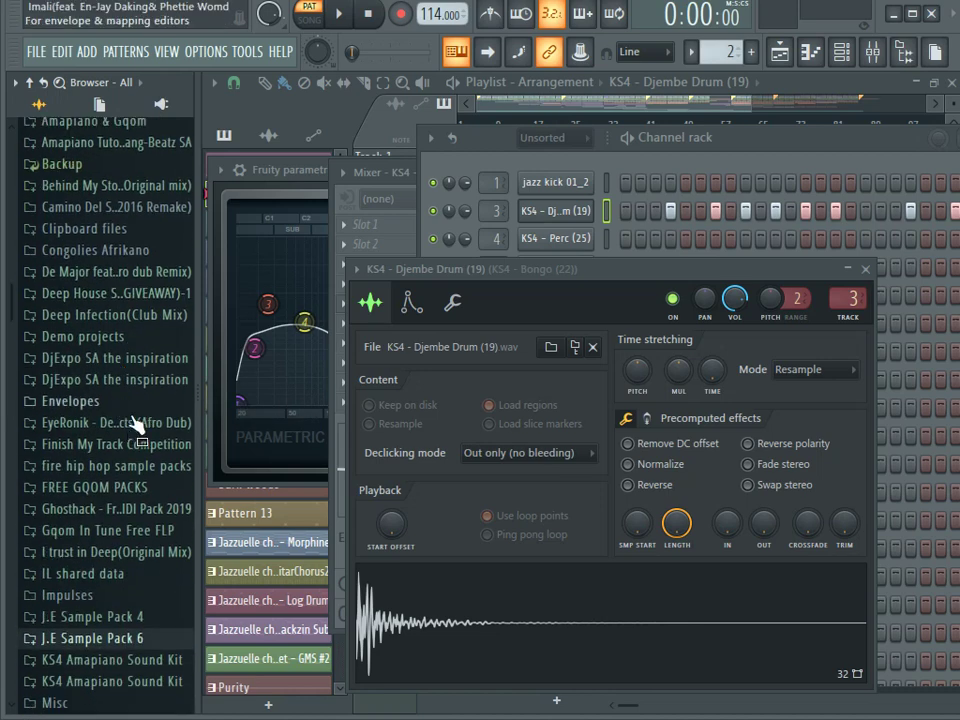
Widen the browser so full folder names fit, and briefly expand and collapse the Natural_Ambient_Sounds folder.
drag(196, 440, 230, 444)
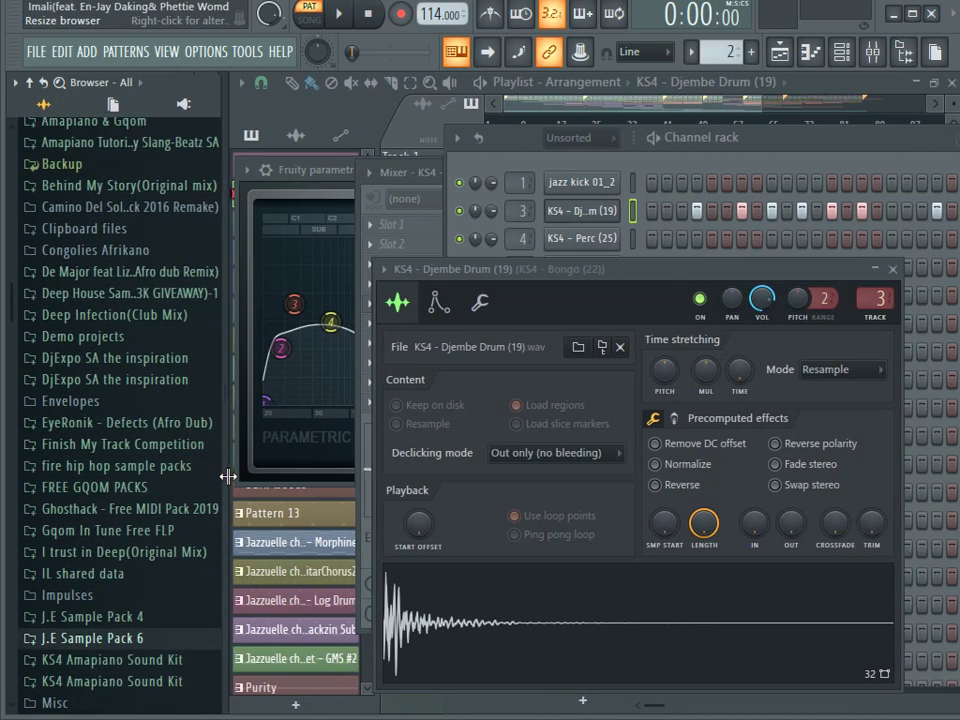
scroll(143, 463, down, 4)
scroll(143, 463, down, 1)
click(132, 508)
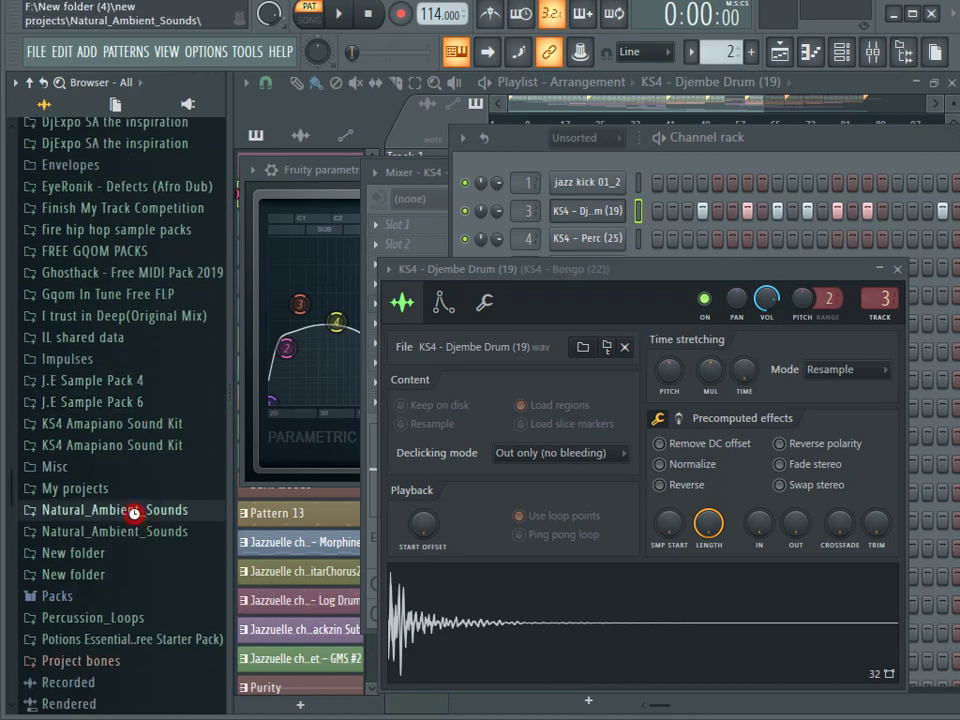
click(130, 508)
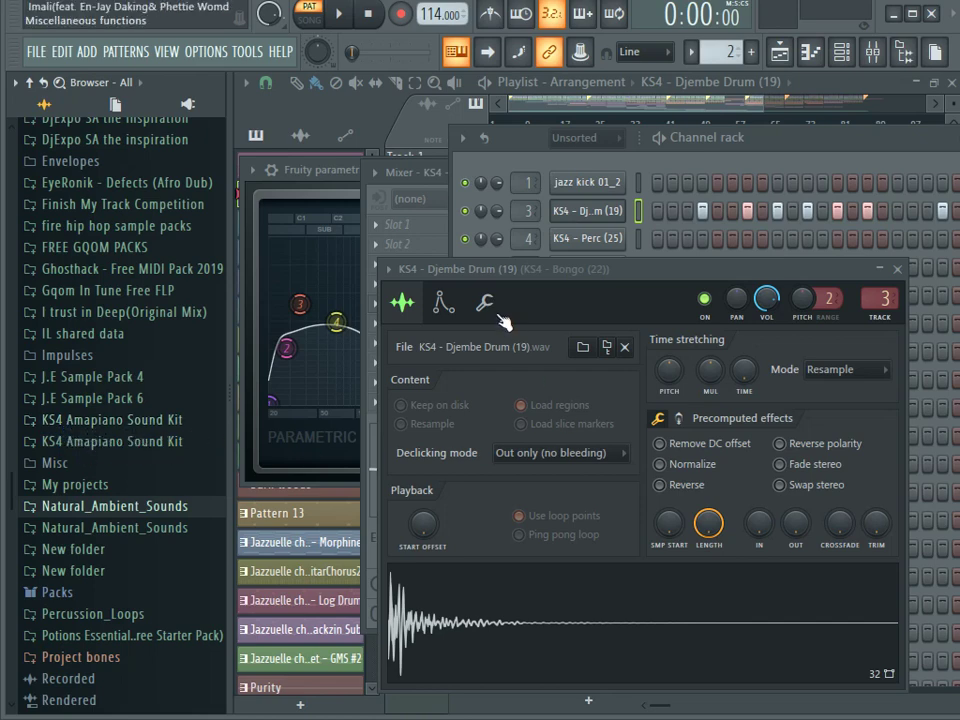
Move the channel rack clear, play pattern 2 while opening the KS4 - Djembe Drum (19) notes in the piano roll, and stop playback.
drag(767, 137, 583, 176)
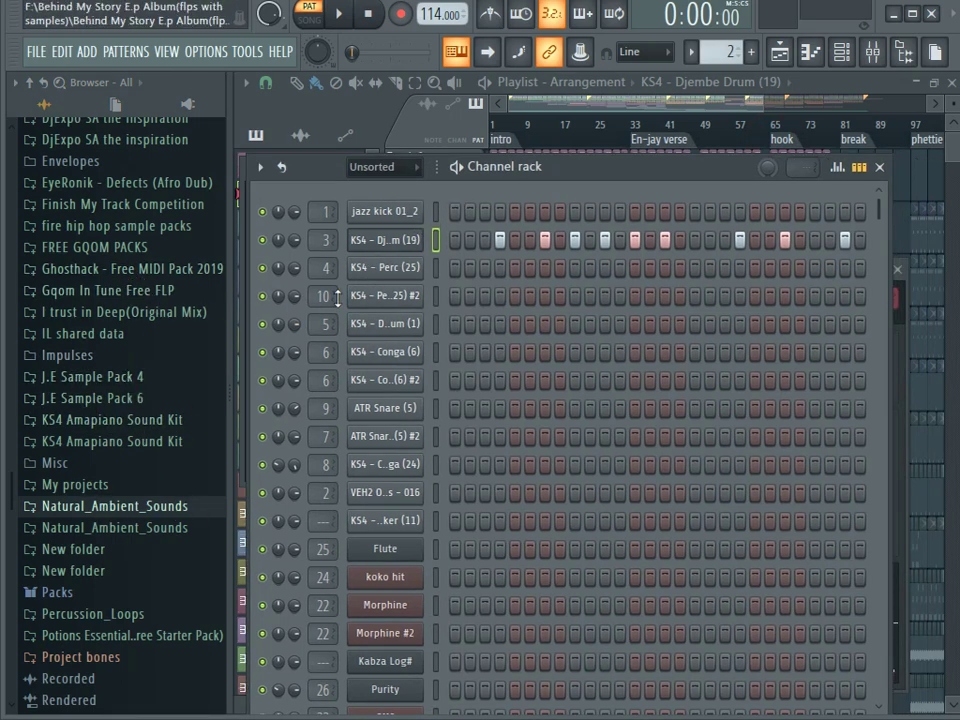
click(340, 14)
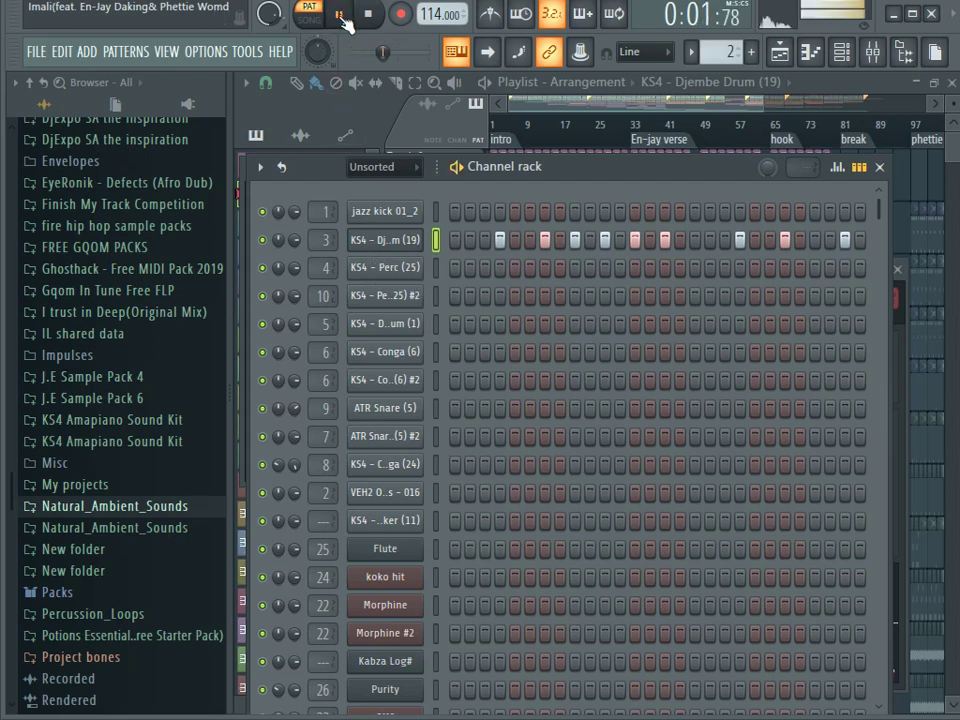
right_click(403, 245)
click(462, 242)
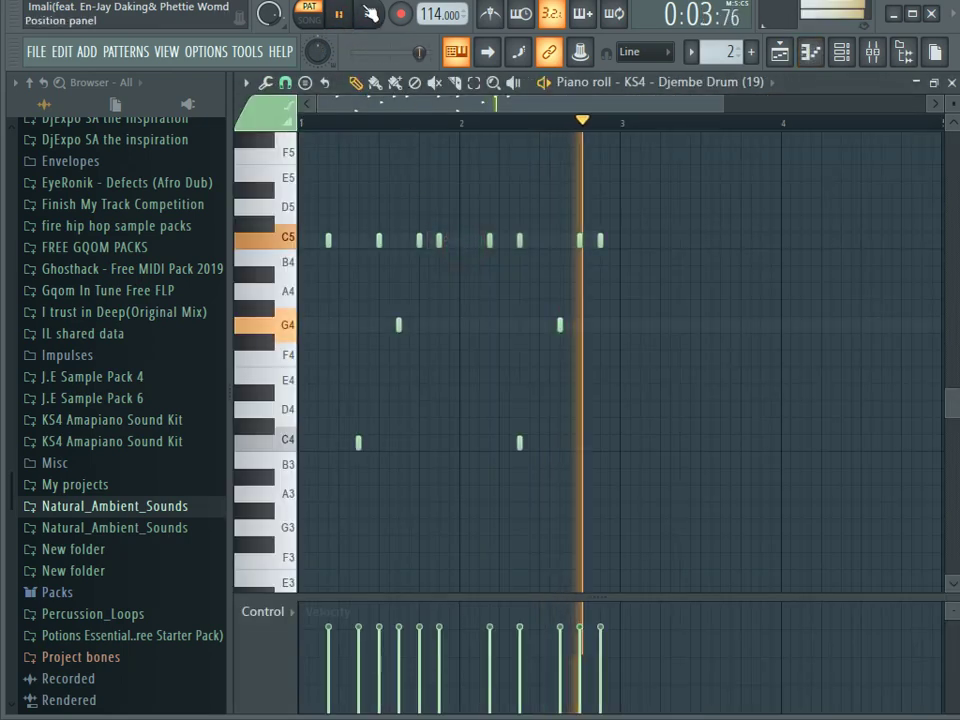
key(space)
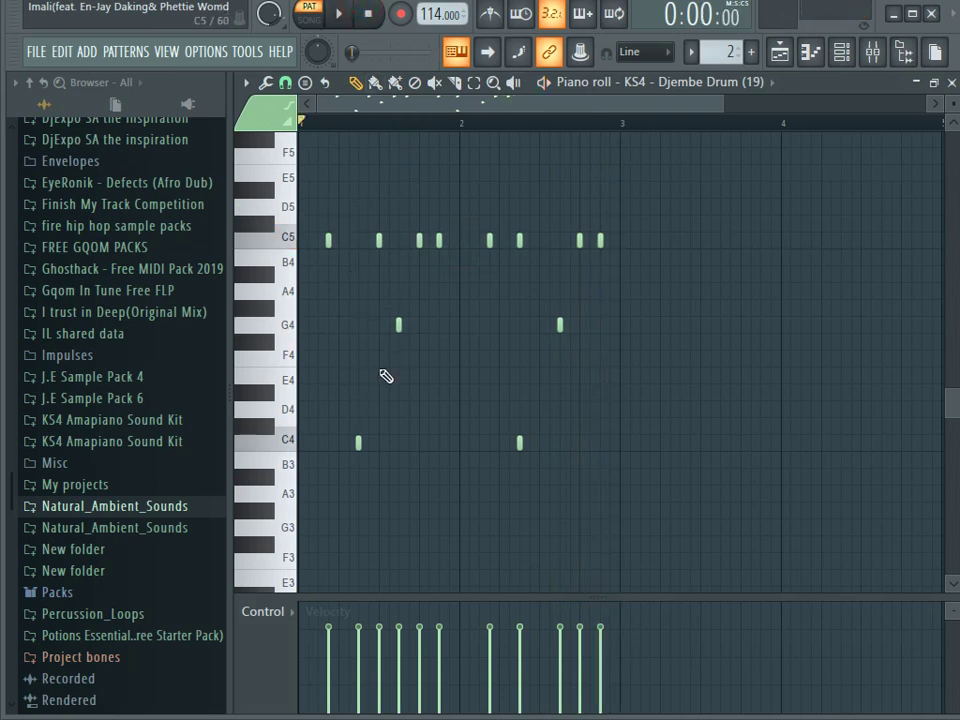
Audition the C5, C4 and G4 pitches used by the djembe notes on the piano roll keyboard.
click(288, 238)
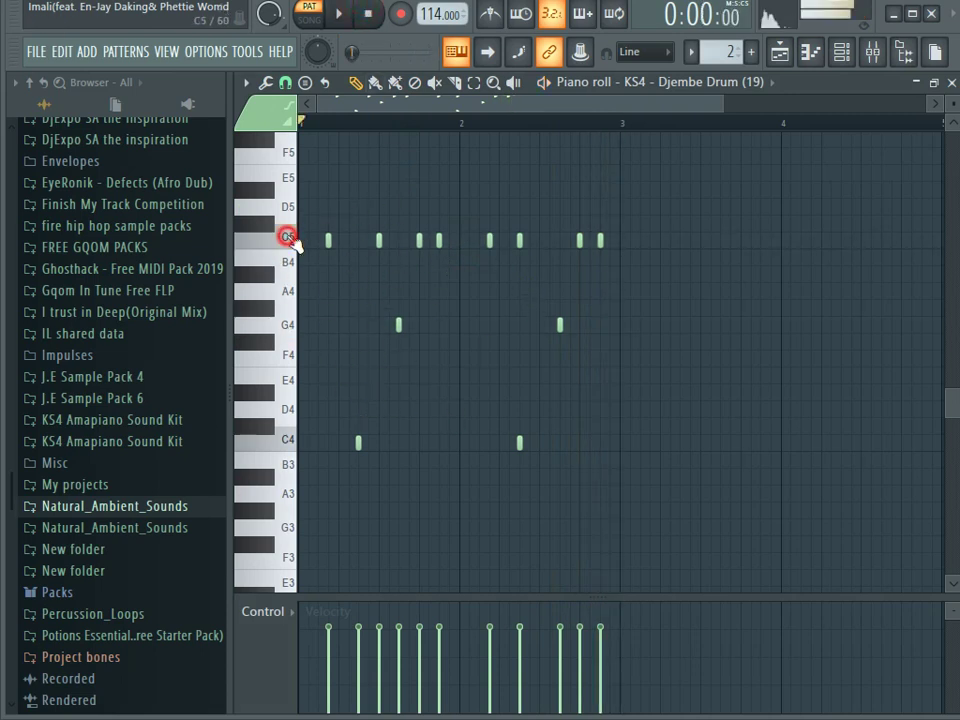
click(281, 446)
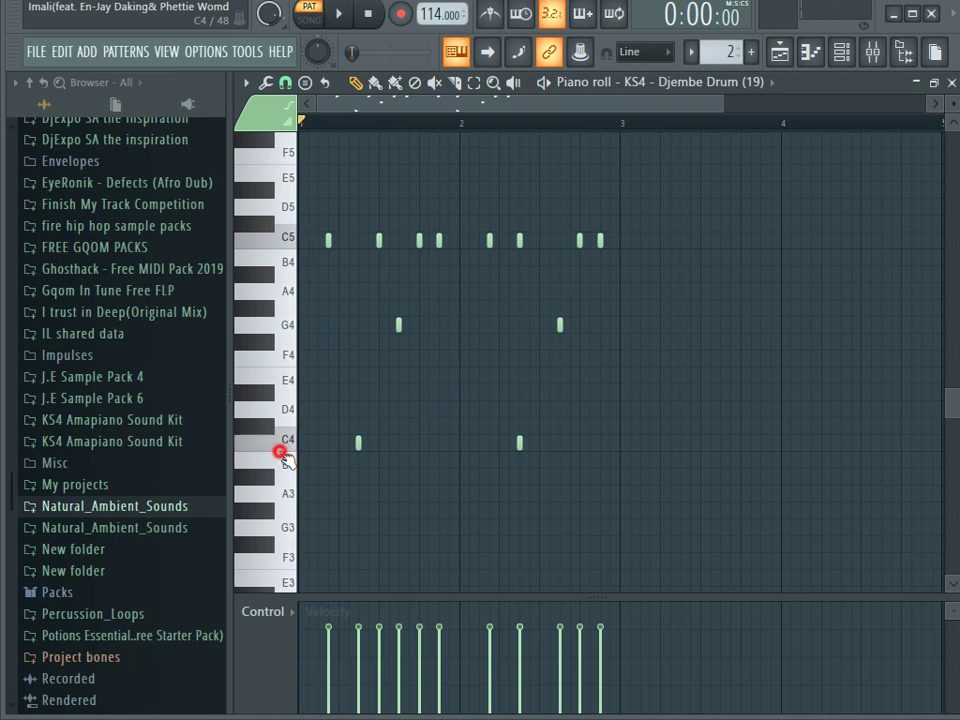
click(293, 328)
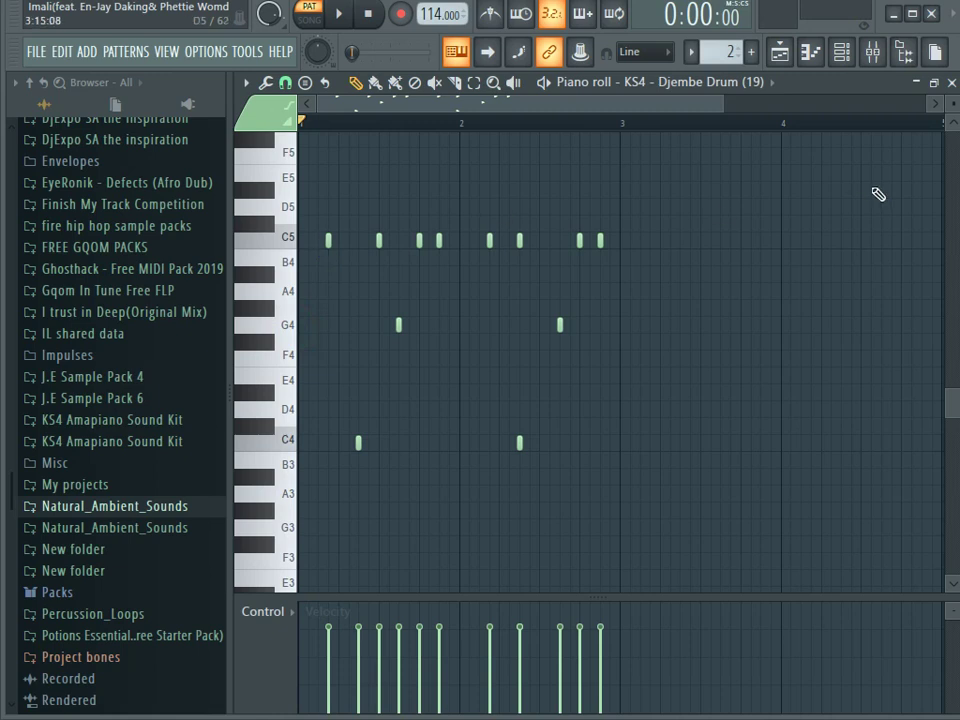
Return to the channel rack, reopen the KS4 - Djembe Drum (19) piano roll and audition G4, C4 and C5 again.
click(842, 51)
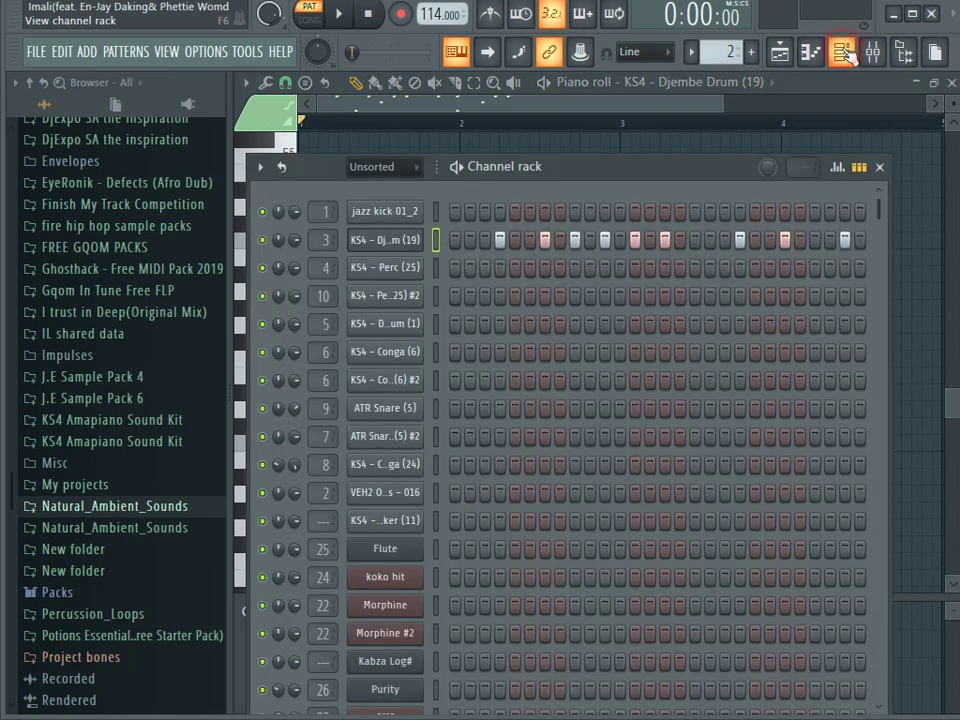
right_click(372, 250)
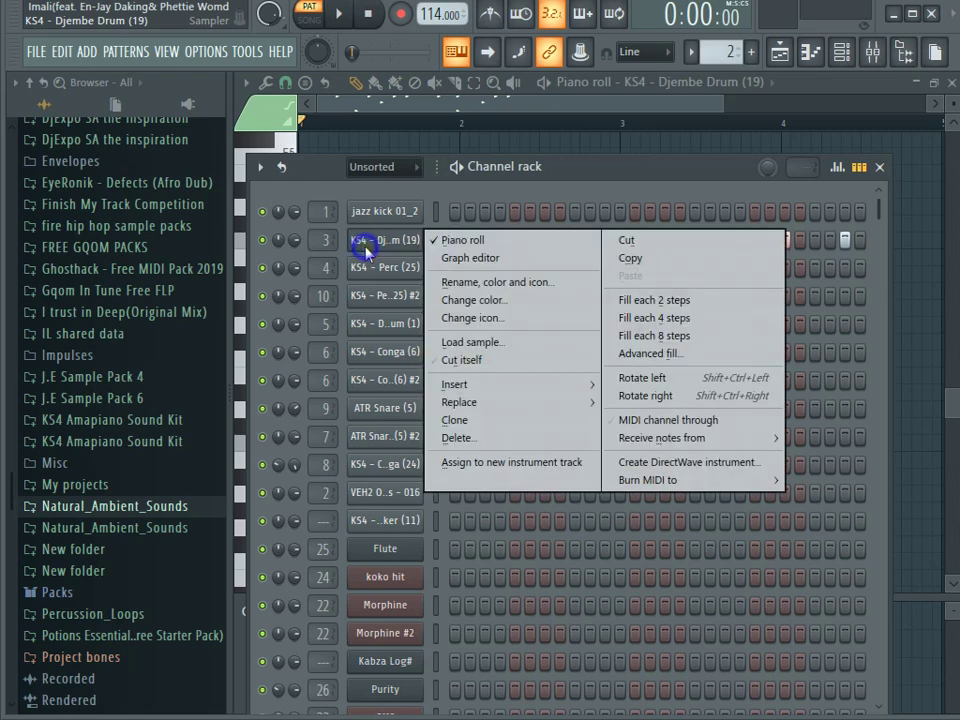
click(440, 241)
right_click(418, 252)
click(445, 245)
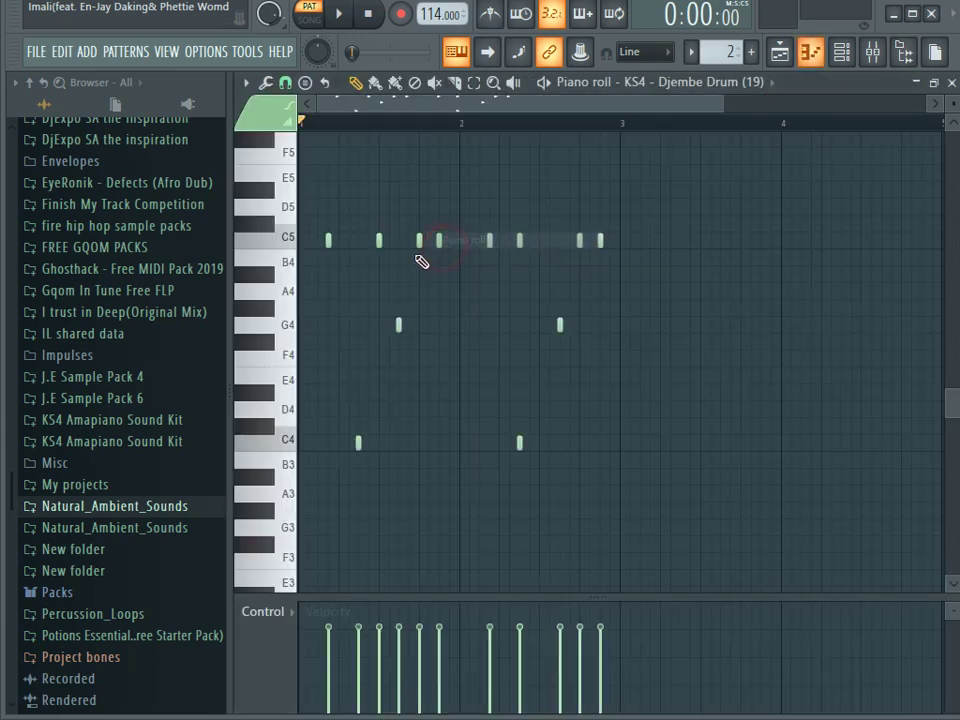
click(285, 327)
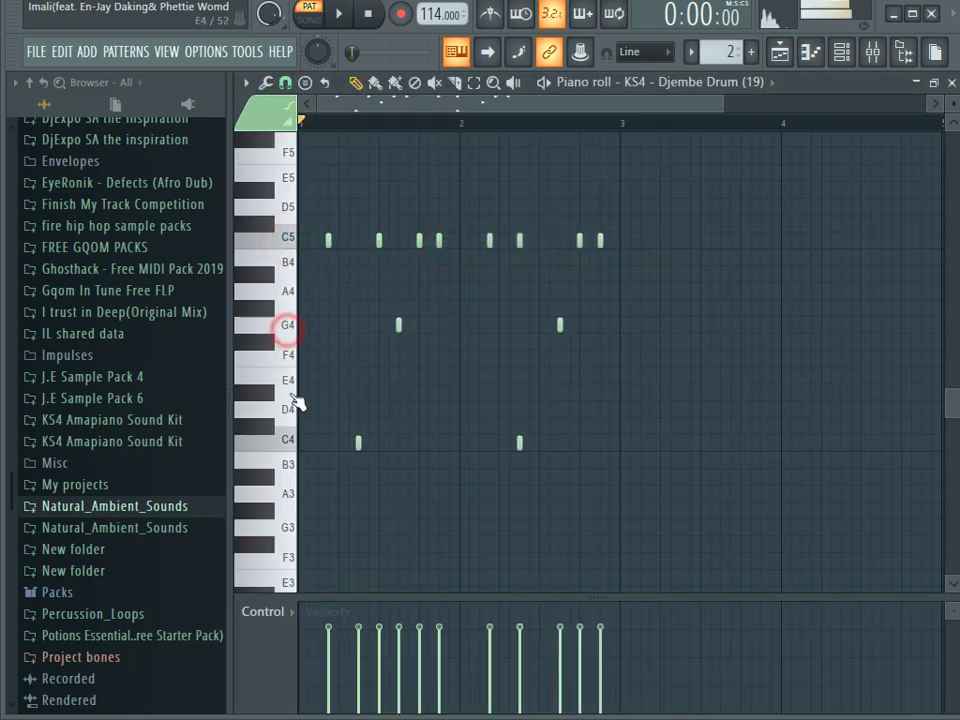
click(285, 439)
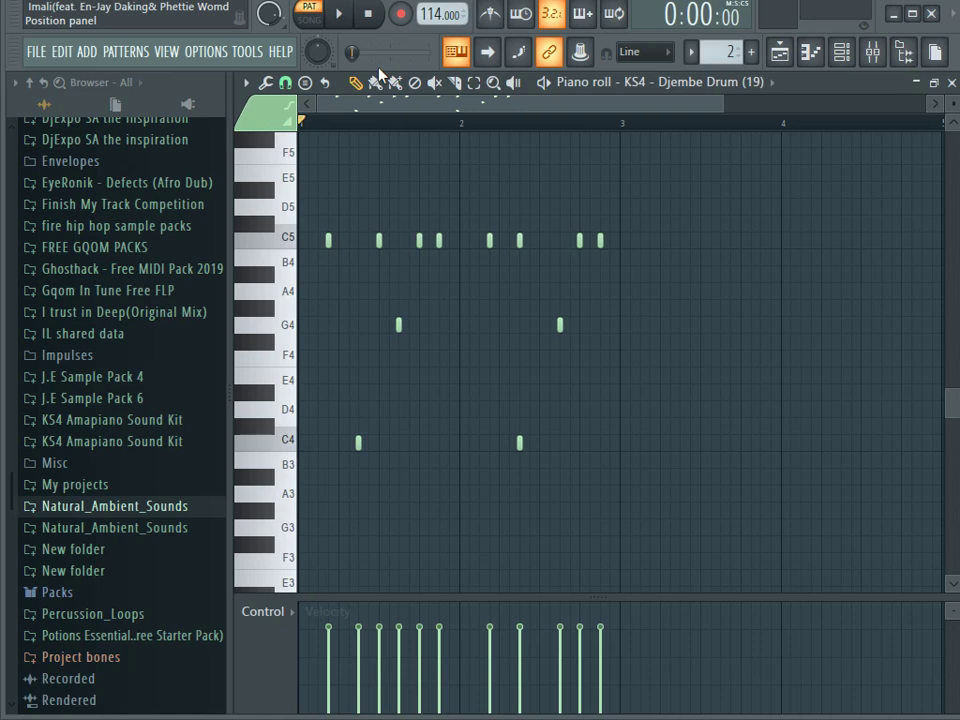
click(291, 245)
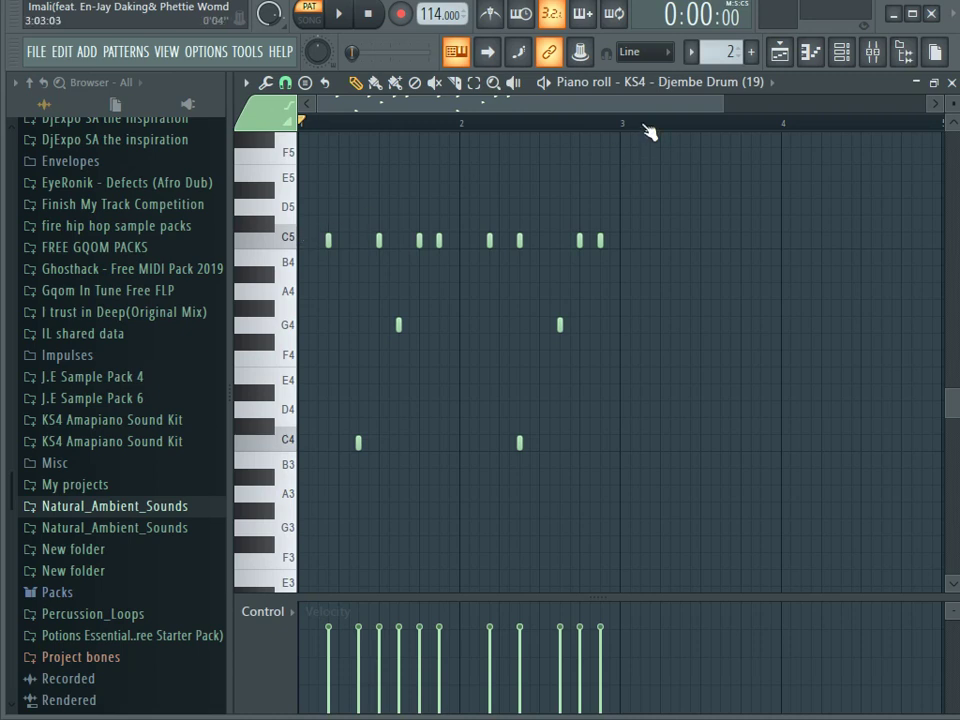
Start playback from the channel rack, select pattern 3 and view the sampler settings of its KS4 - Perc (25) channel.
click(842, 51)
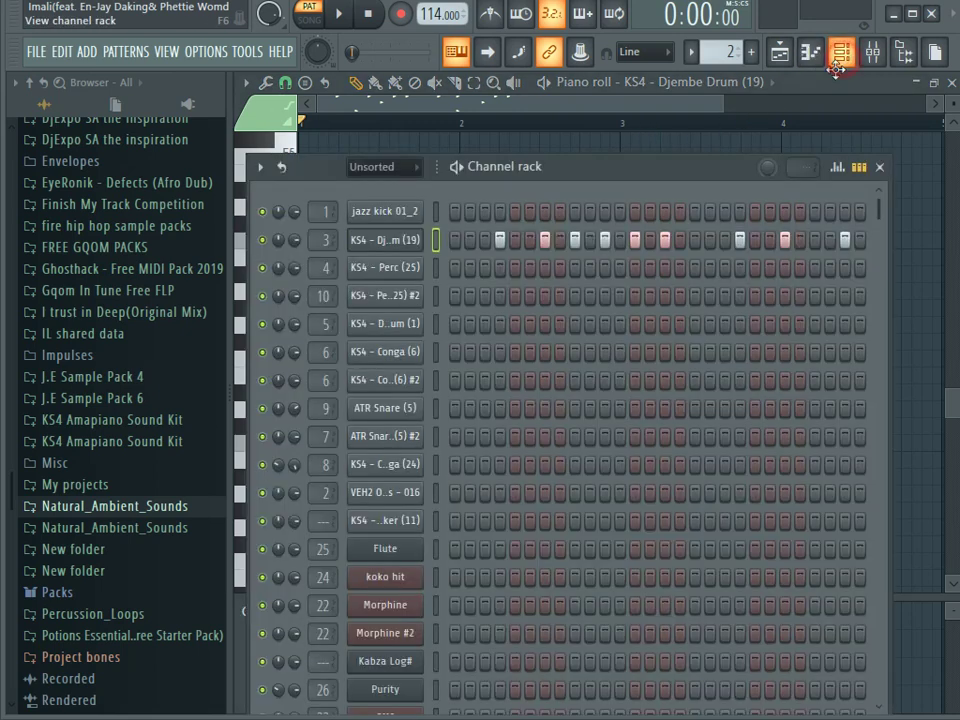
click(339, 13)
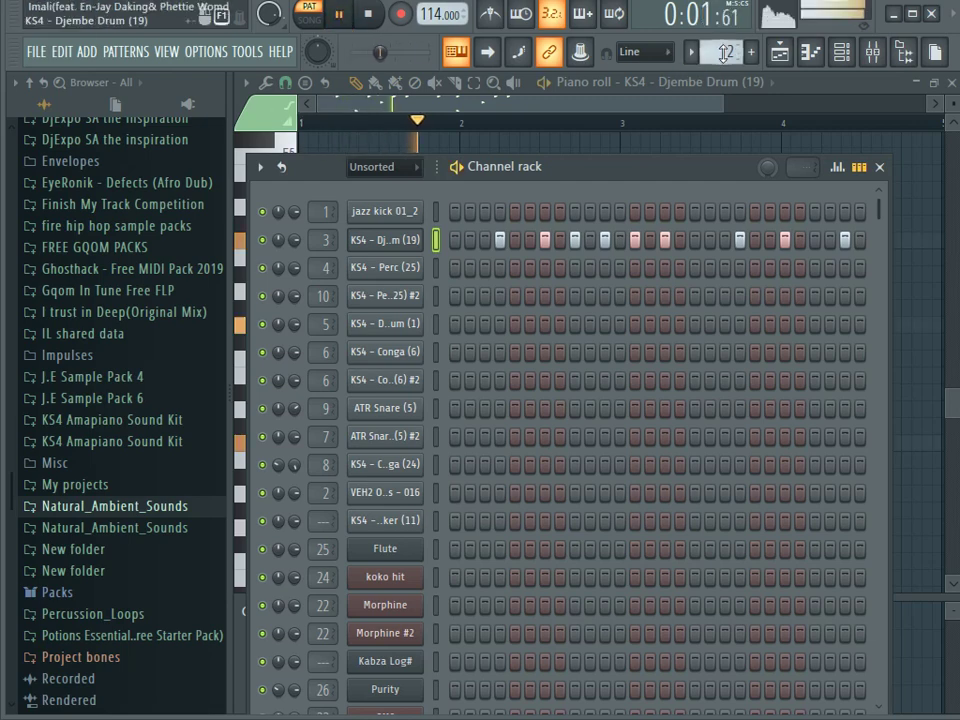
scroll(723, 53, up, 1)
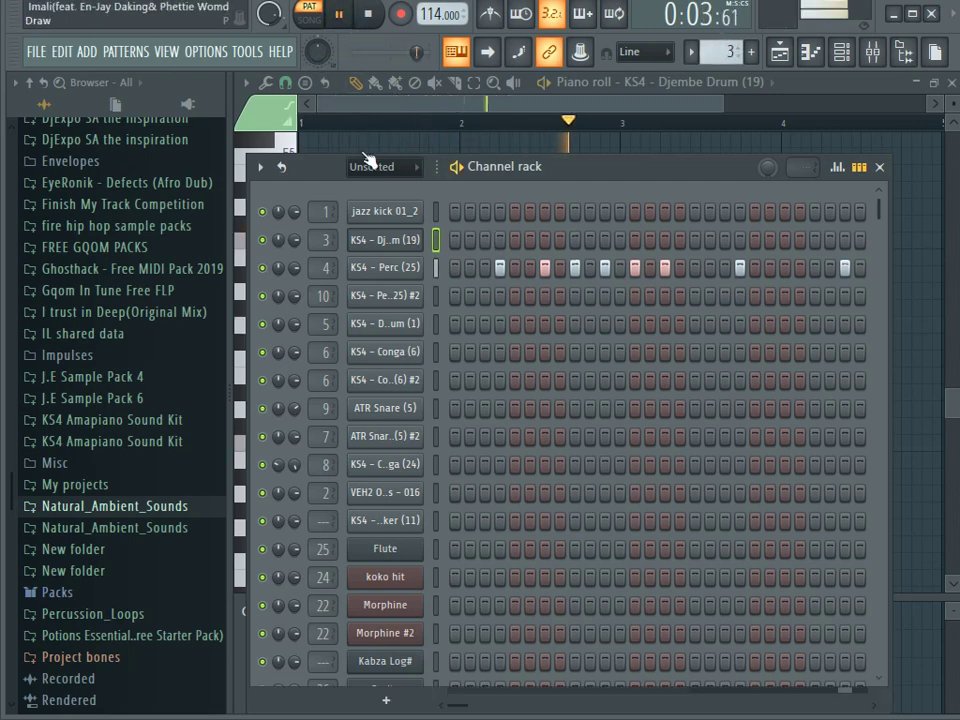
click(392, 268)
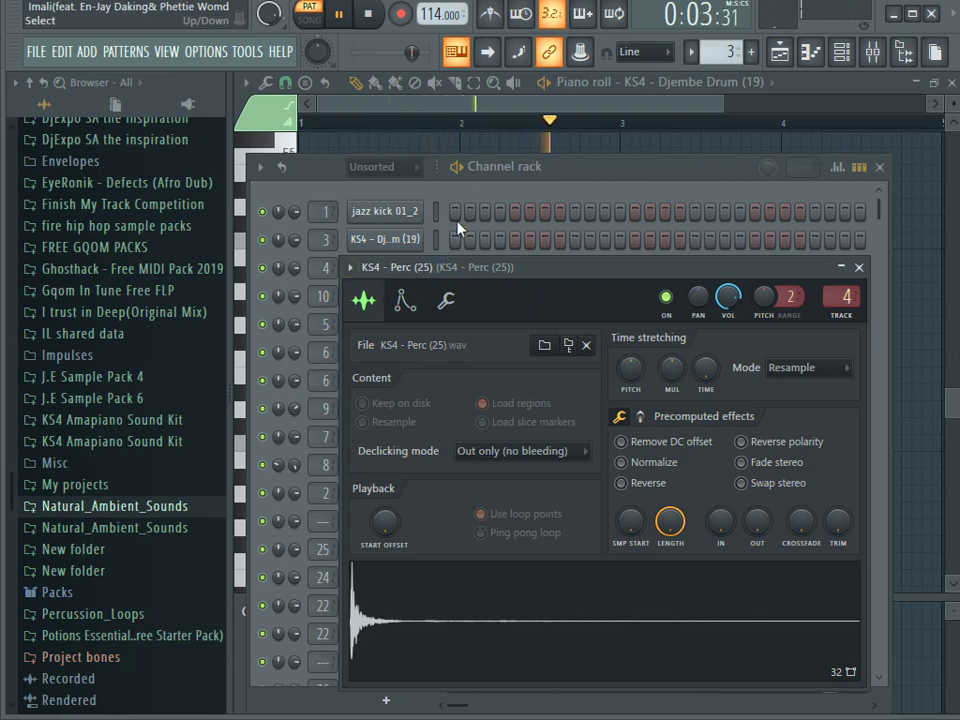
click(510, 187)
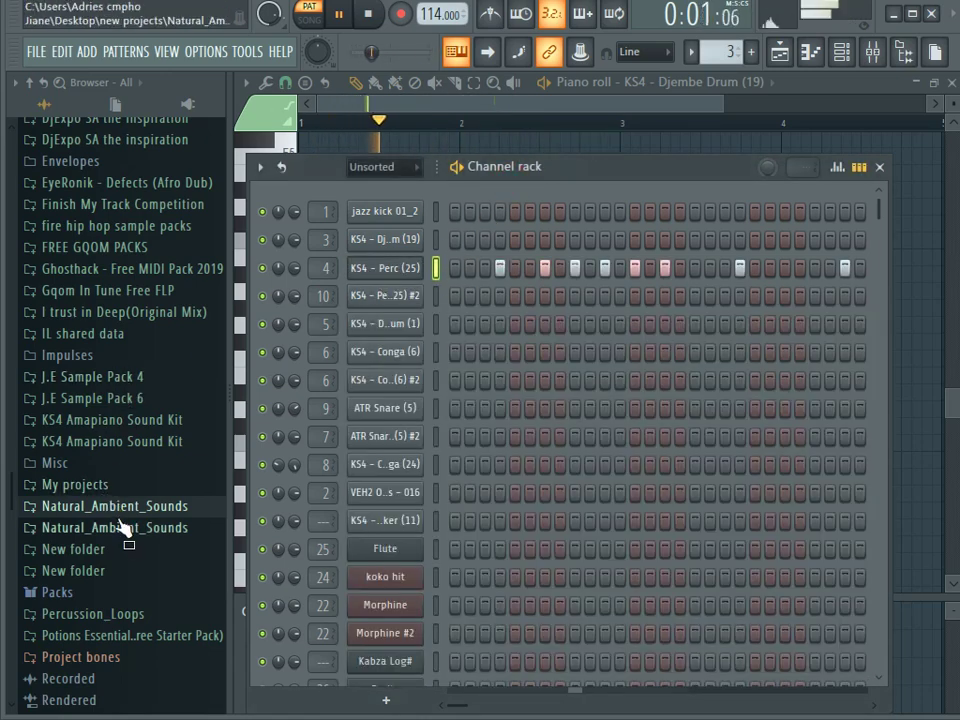
View the KS4 - Perc (25) notes in the piano roll and the effects on its mixer track 4.
right_click(388, 280)
click(449, 268)
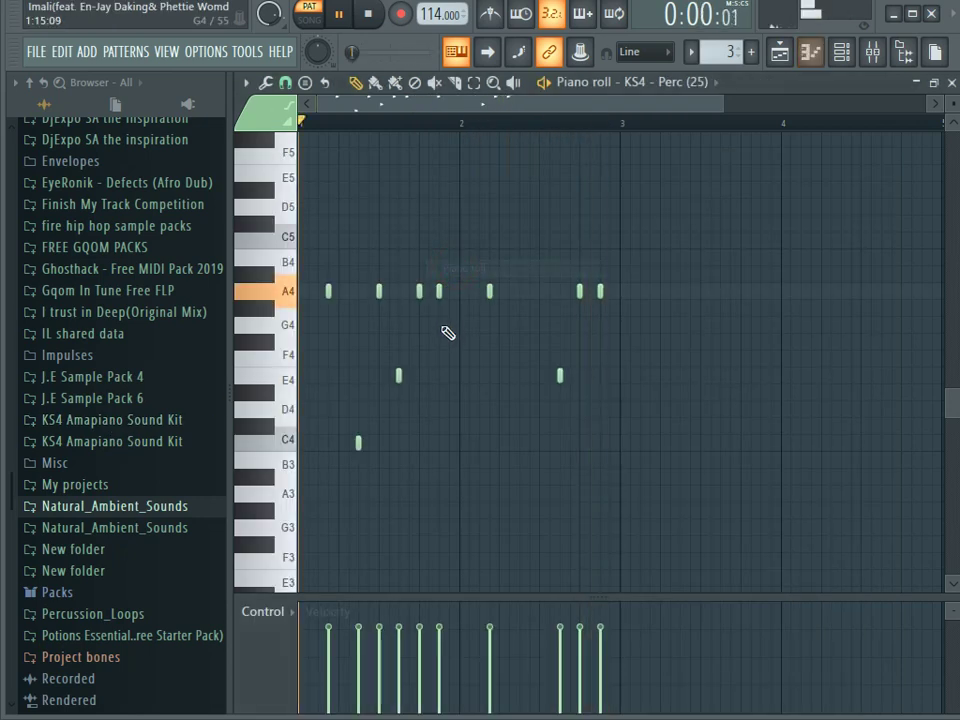
click(842, 52)
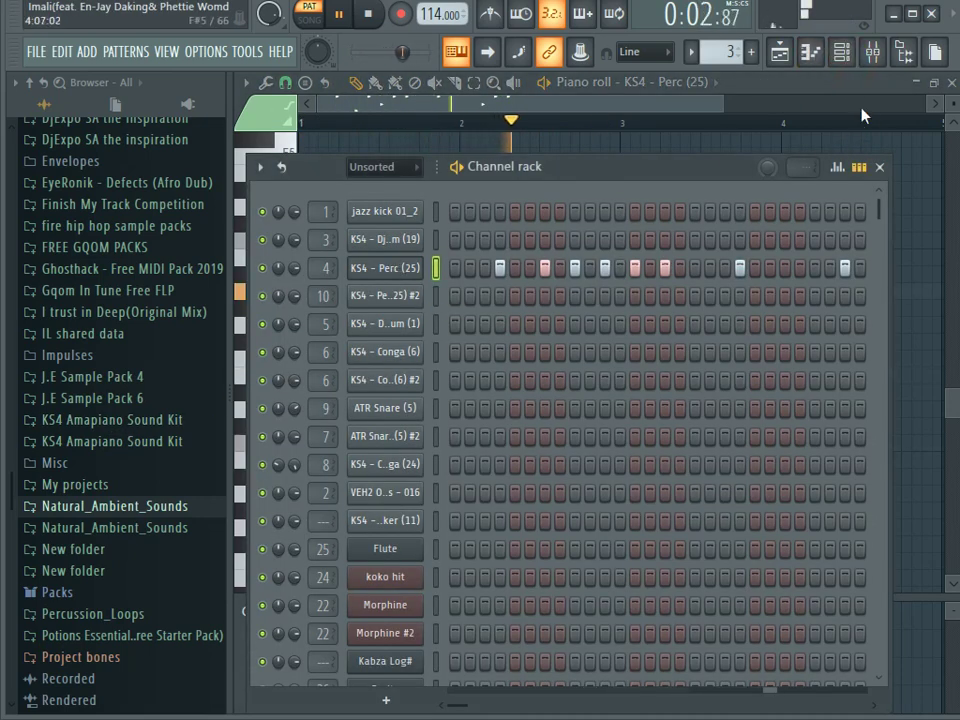
click(872, 52)
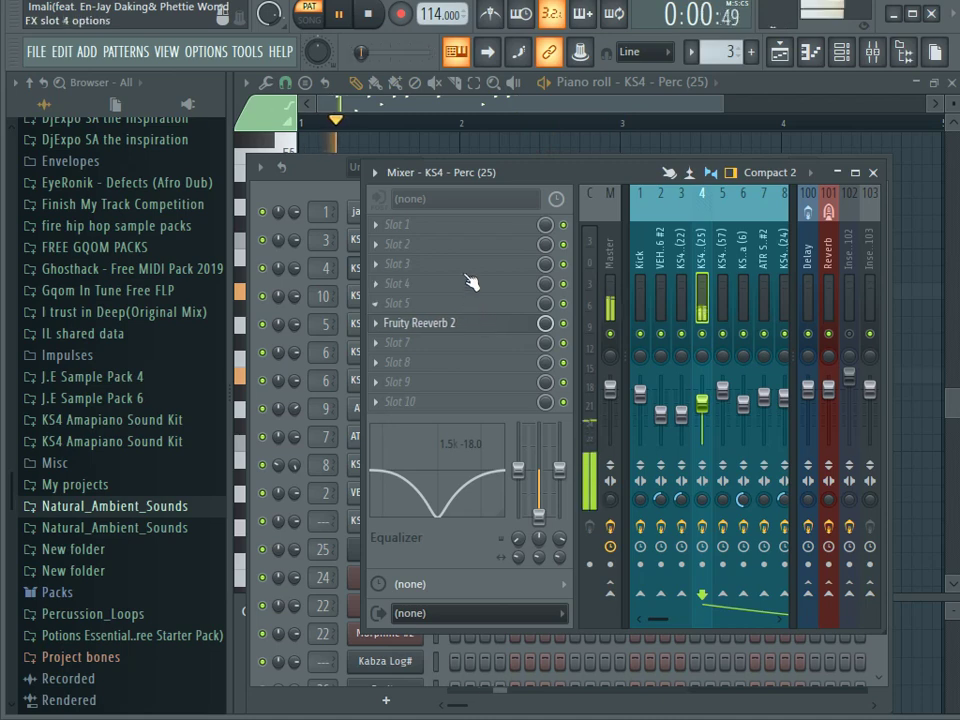
click(842, 52)
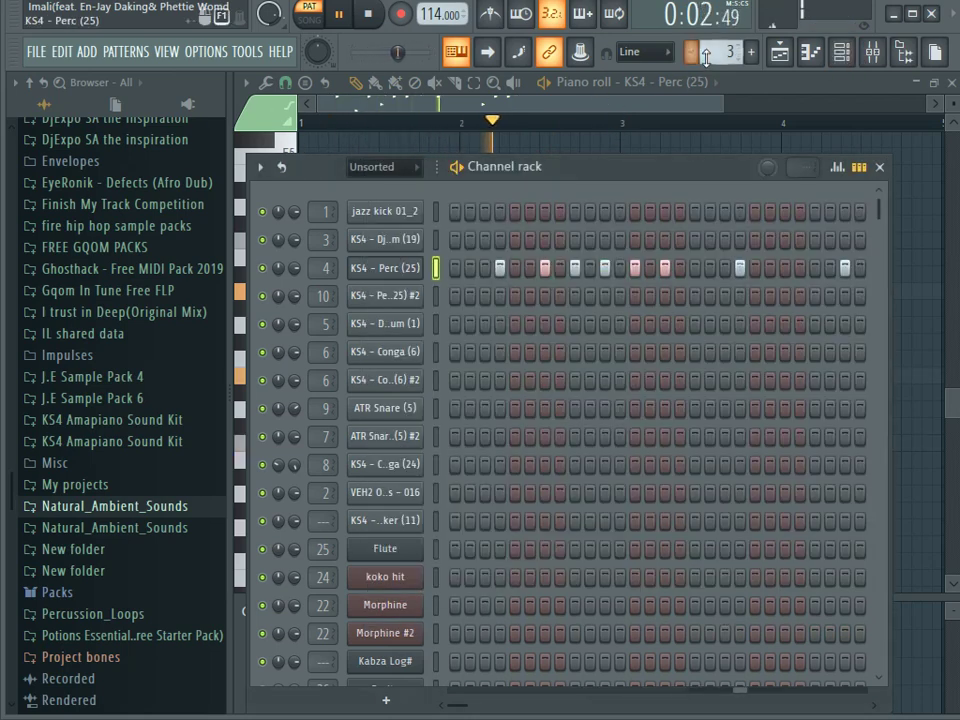
Select pattern 4, widen the channel rack to show its later steps and view the KS4 - Perc (25) #2 sampler settings.
key(KP_Add)
scroll(647, 395, down, 10)
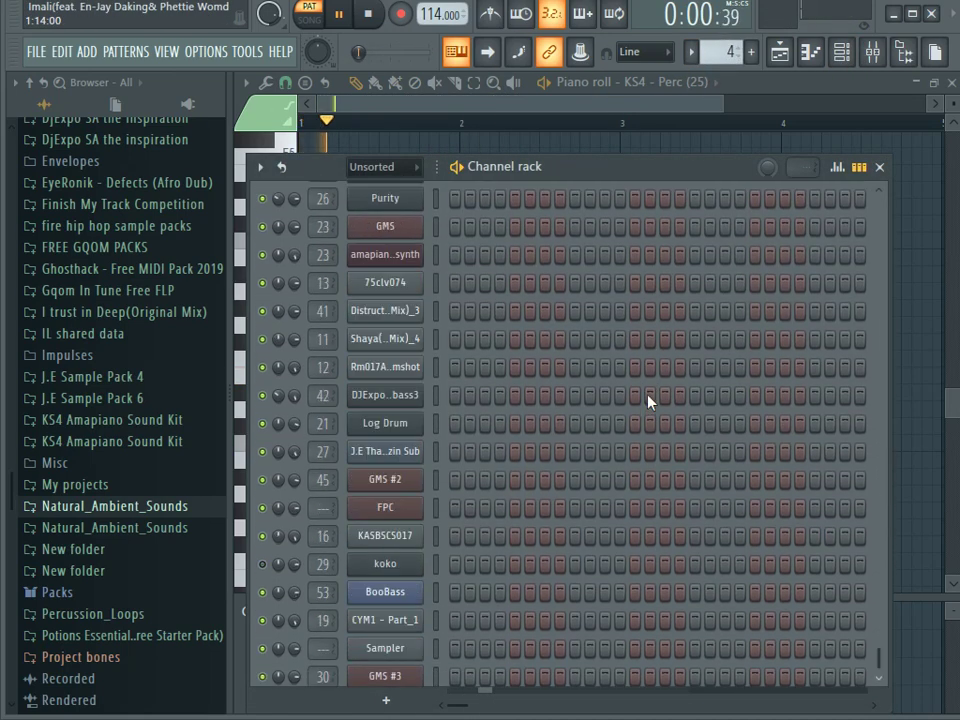
scroll(648, 398, up, 5)
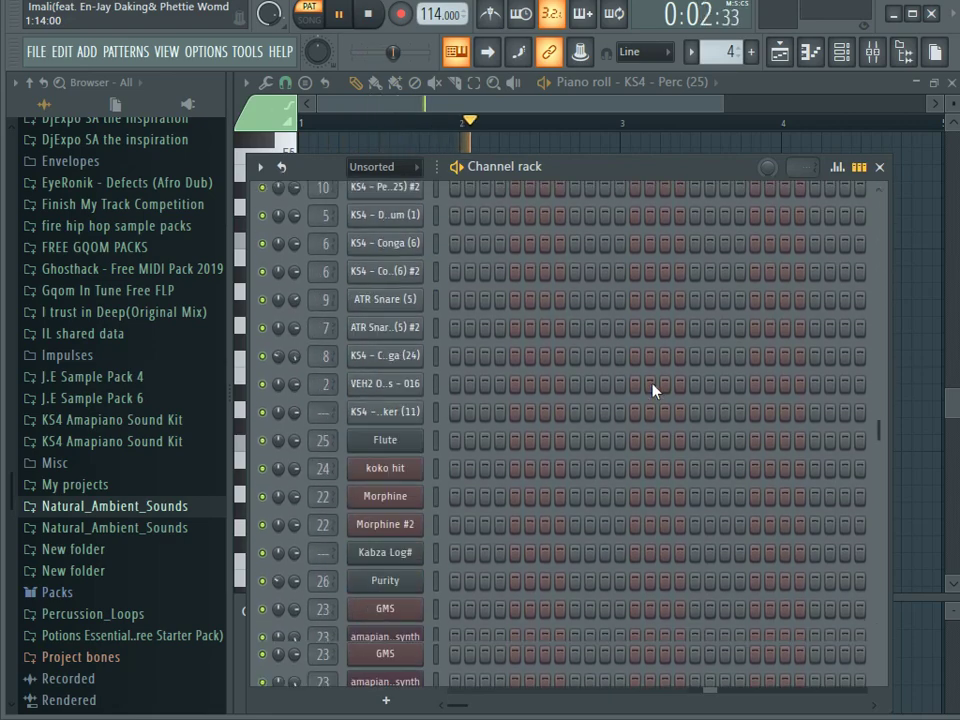
scroll(652, 390, down, 5)
scroll(655, 389, up, 6)
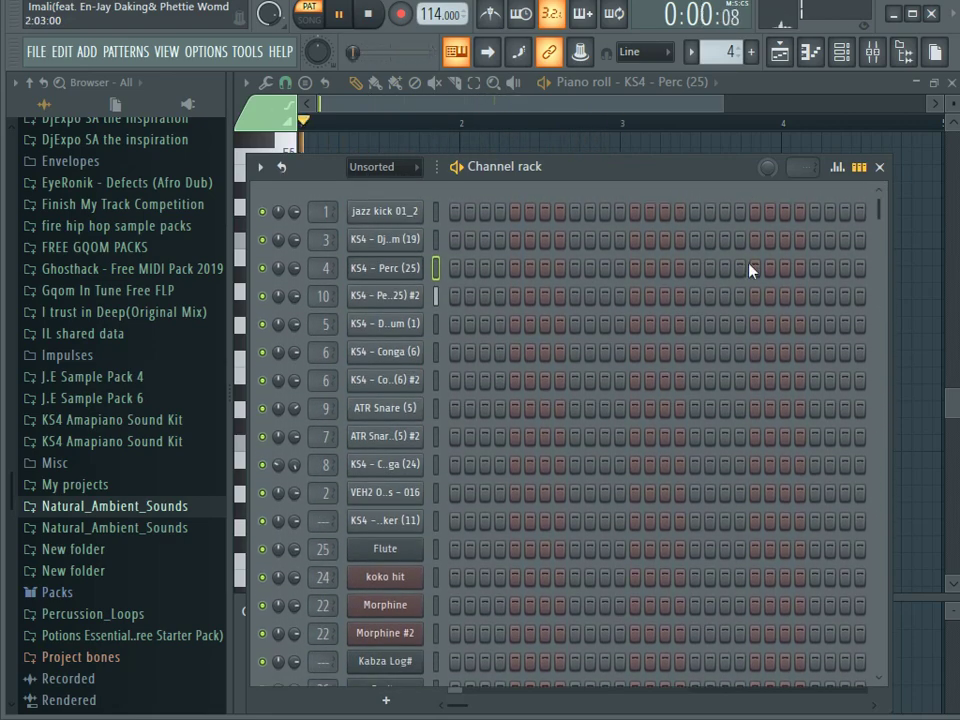
drag(889, 269, 954, 283)
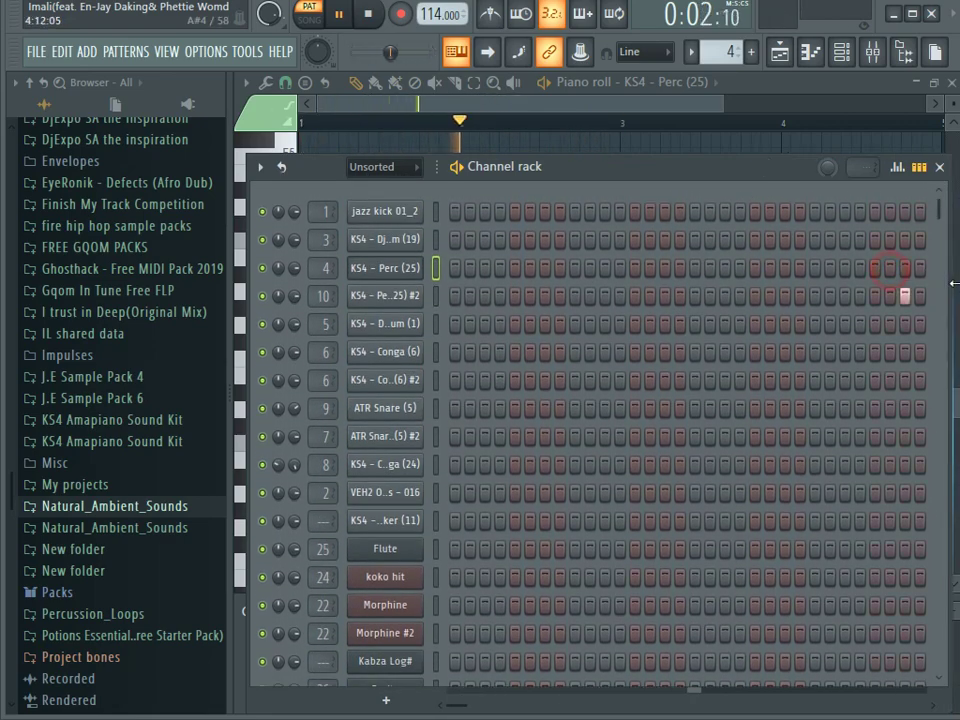
click(408, 297)
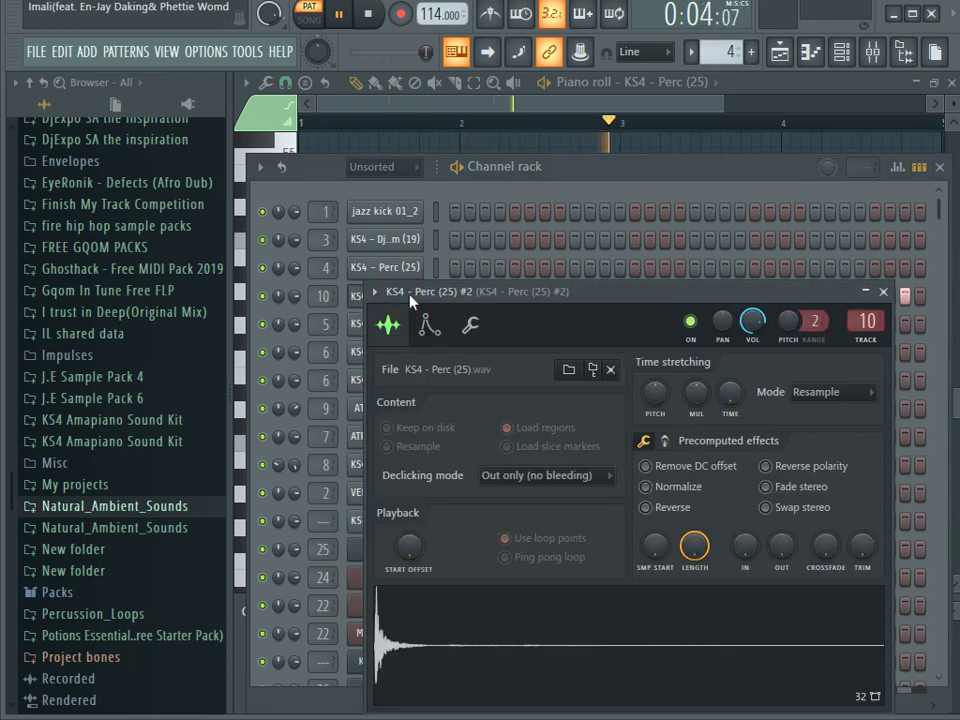
Reopen the KS4 - Perc (25) #2 sampler settings from the channel rack, view them and return to the pattern 4 steps.
click(408, 178)
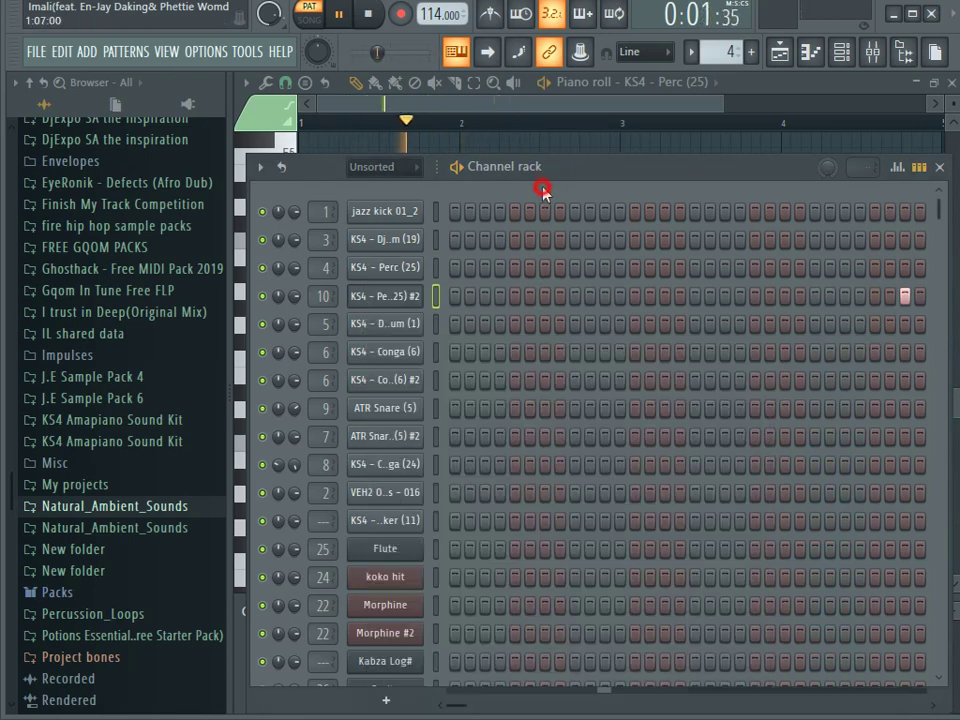
click(389, 302)
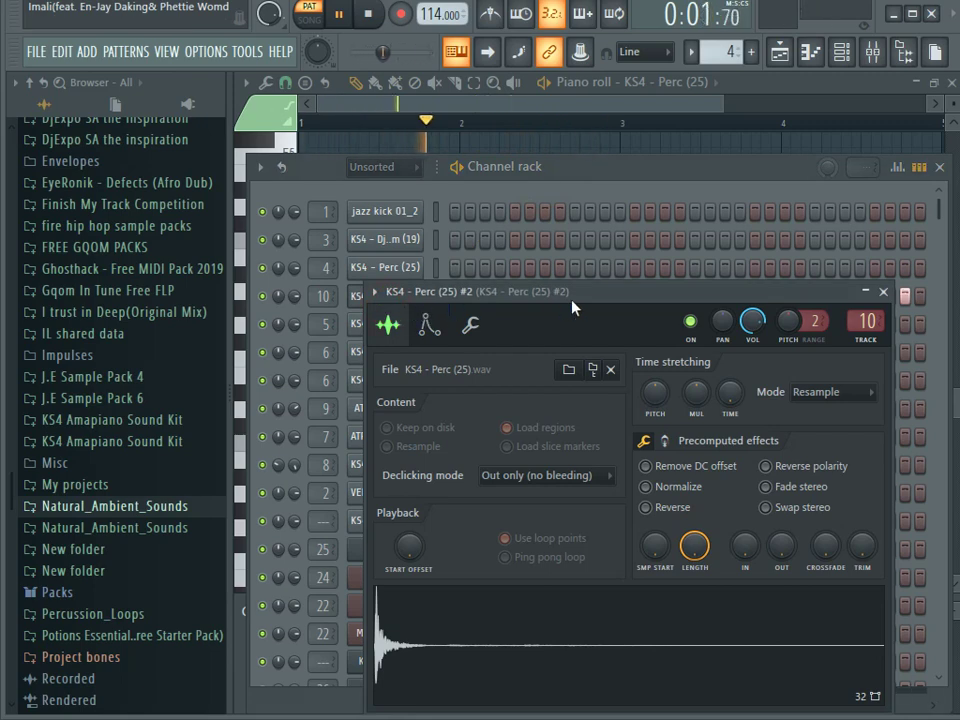
click(585, 176)
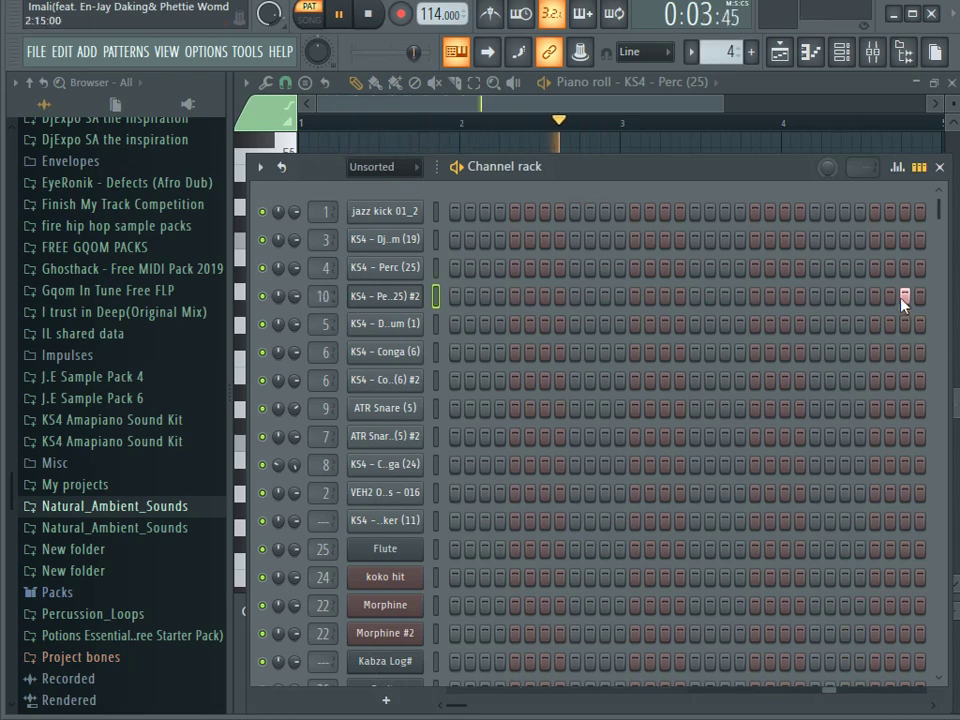
View the effects and equalizer on the KS4 - Perc (25) #2 mixer track 10, and return to the channel rack.
click(848, 56)
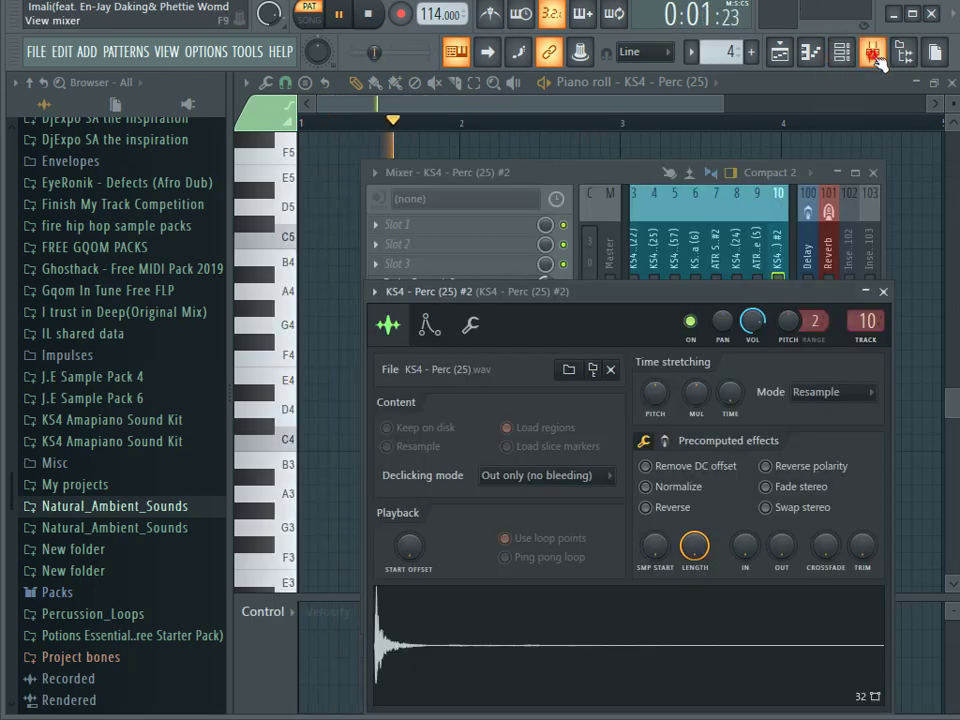
click(874, 52)
click(874, 52)
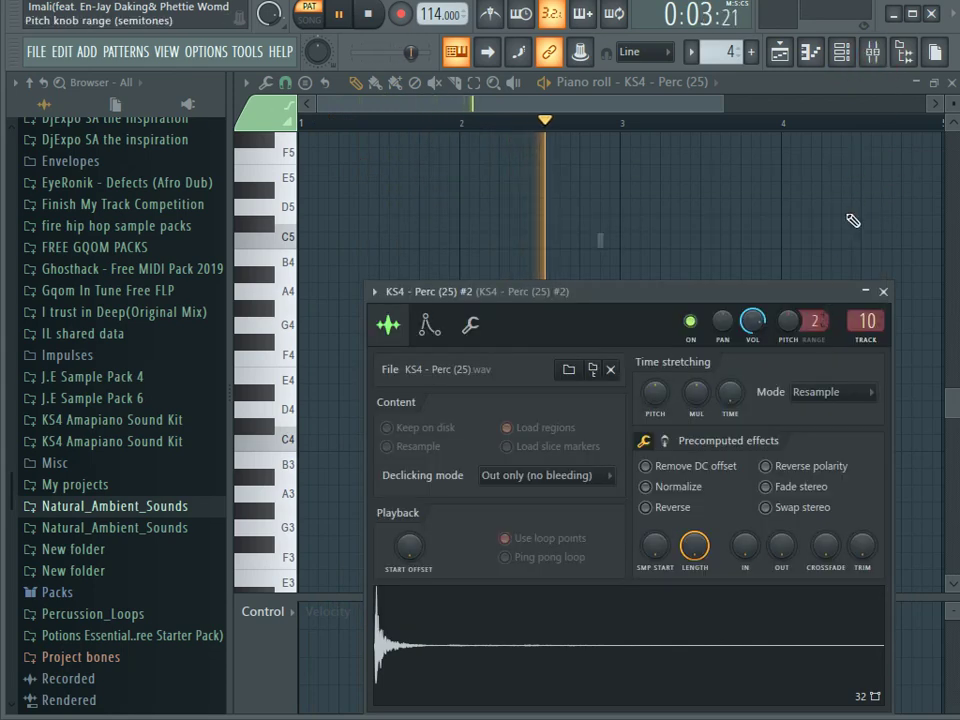
key(F9)
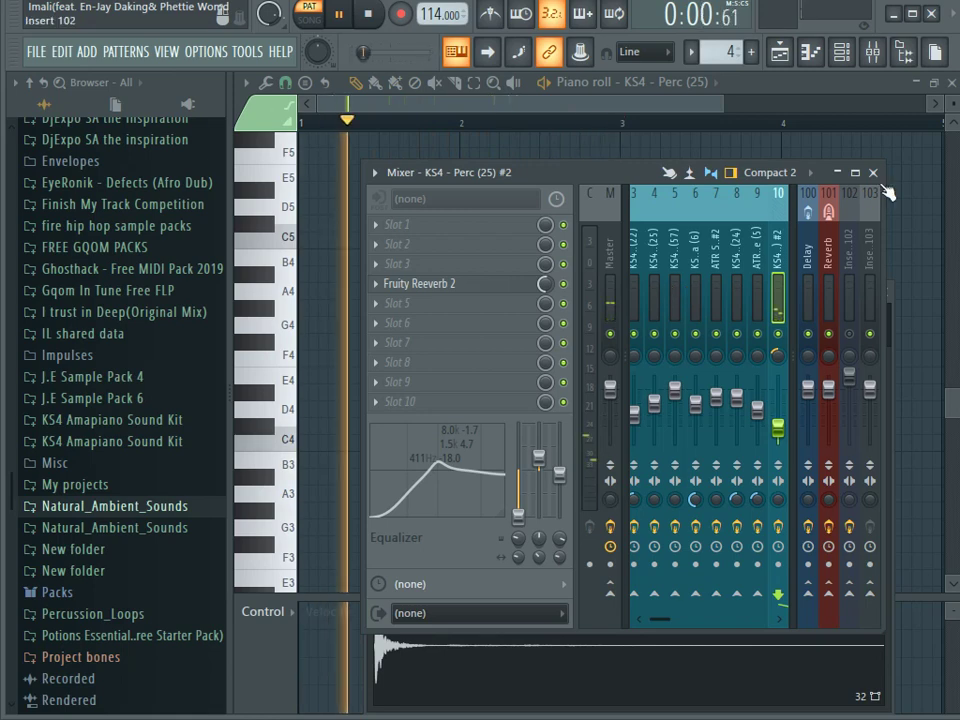
click(849, 55)
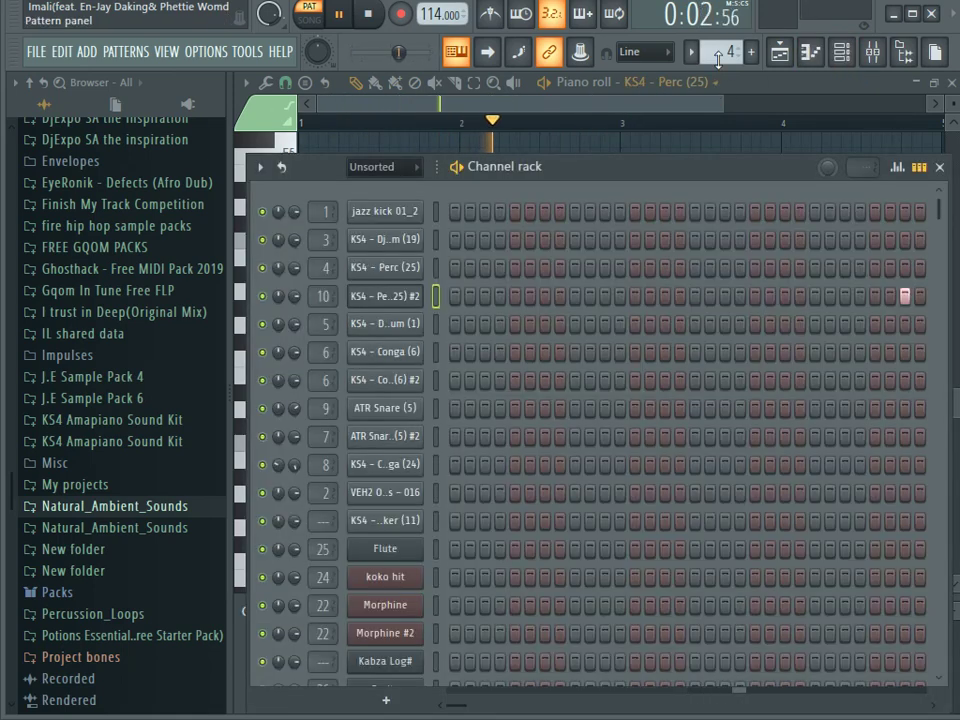
Select pattern 5 and view the sampler settings of its KS4 - Djembe Drum (1) channel.
scroll(717, 56, up, 2)
scroll(717, 56, down, 1)
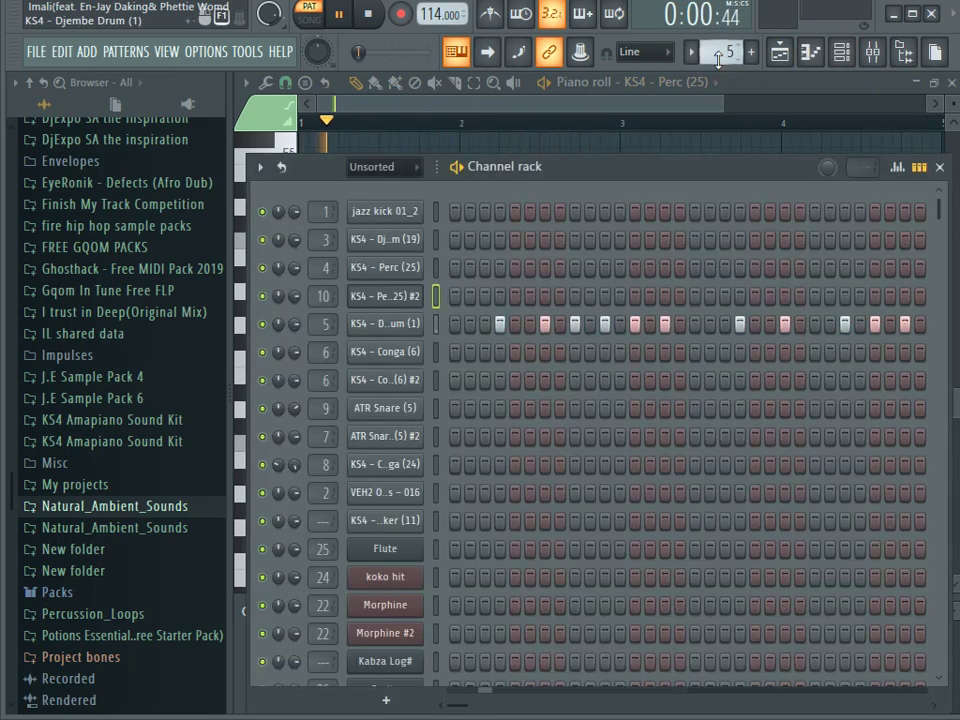
click(390, 324)
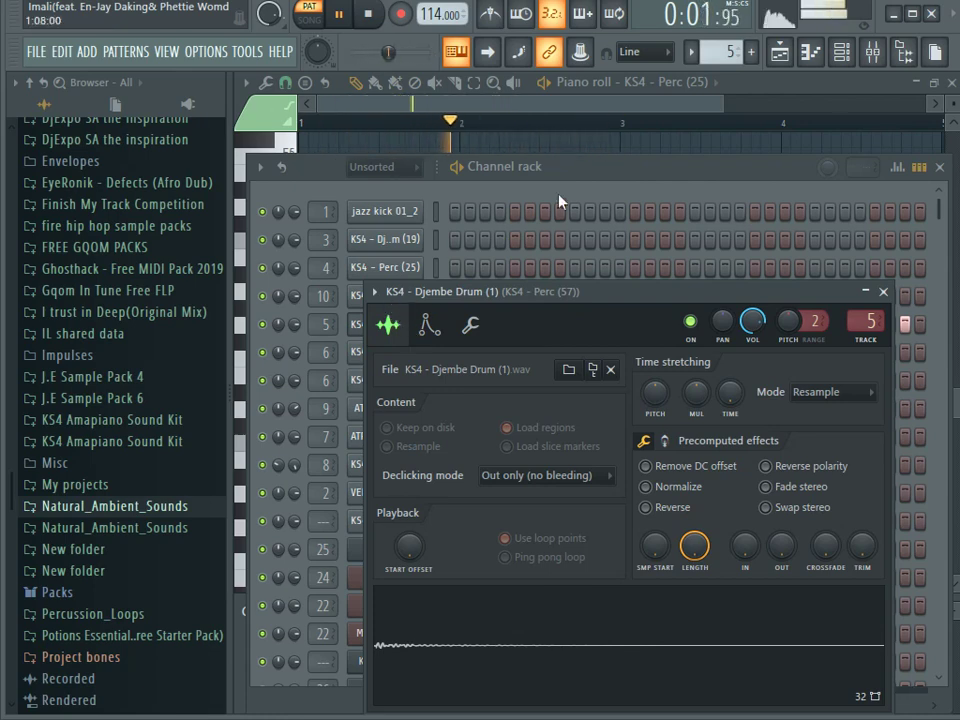
View the KS4 - Djembe Drum (1) notes in the piano roll, and close it to return to the channel rack.
click(356, 324)
right_click(415, 330)
click(455, 324)
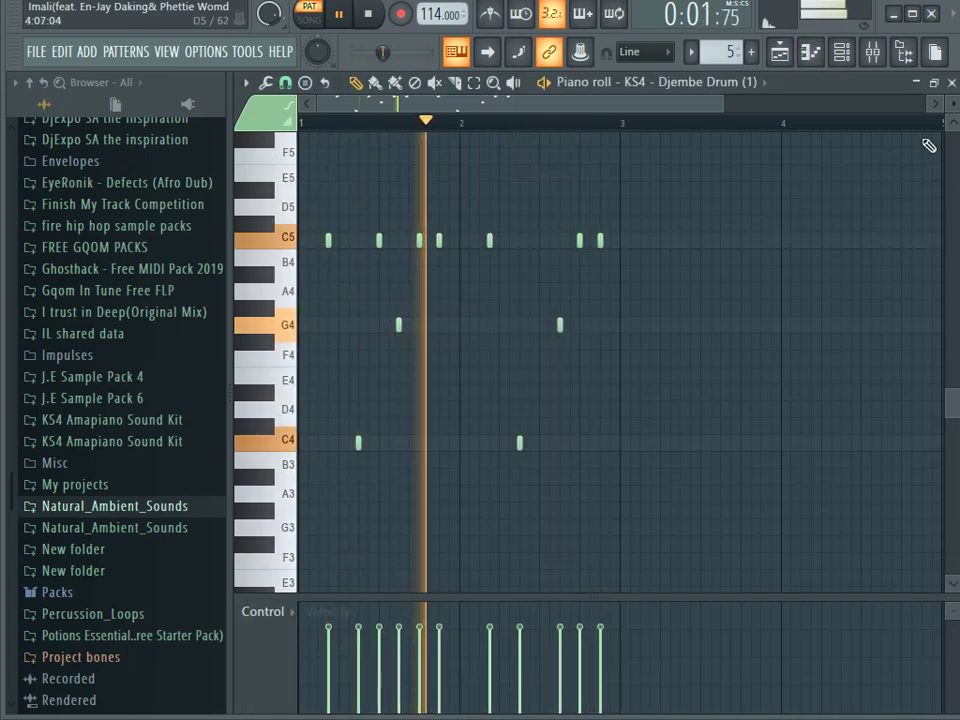
click(951, 82)
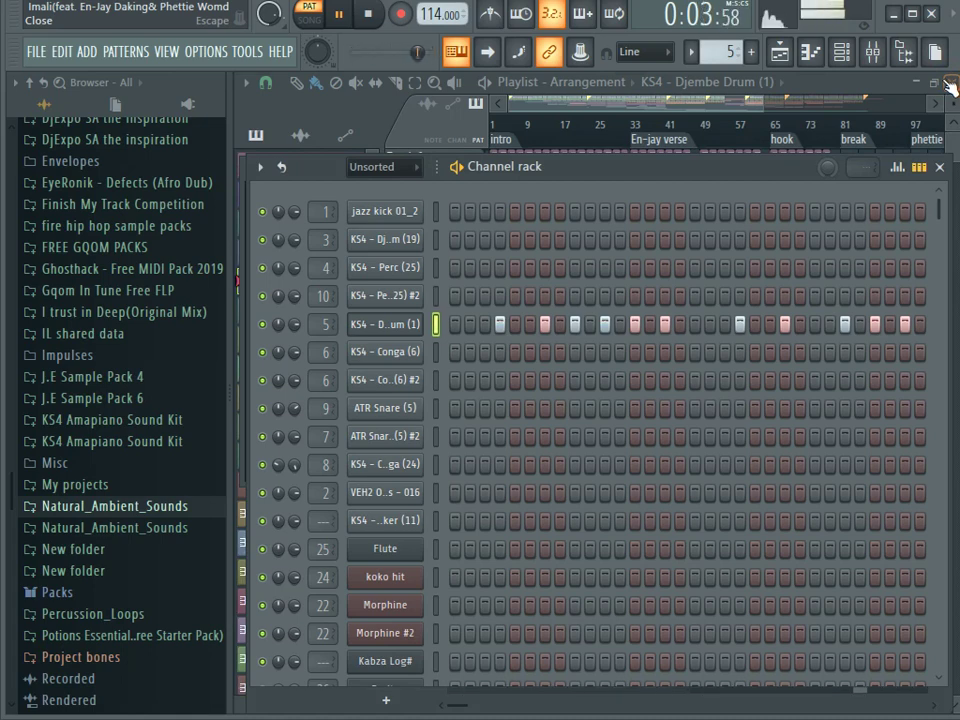
Select pattern 6 and view the sampler settings of its KS4 - Conga (6) channel.
scroll(720, 52, down, 1)
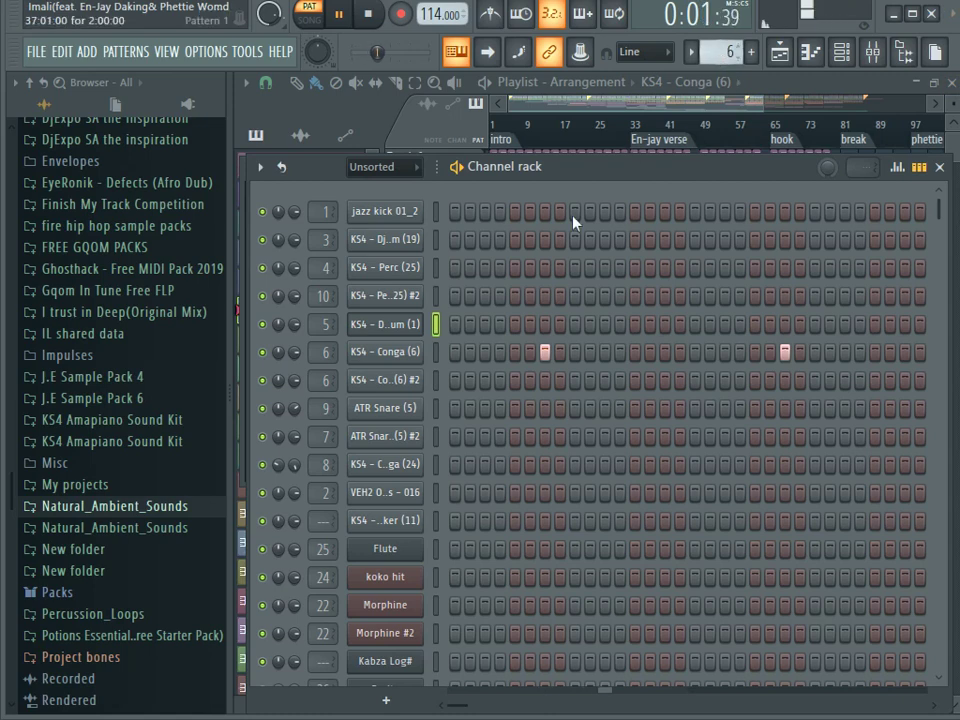
click(405, 354)
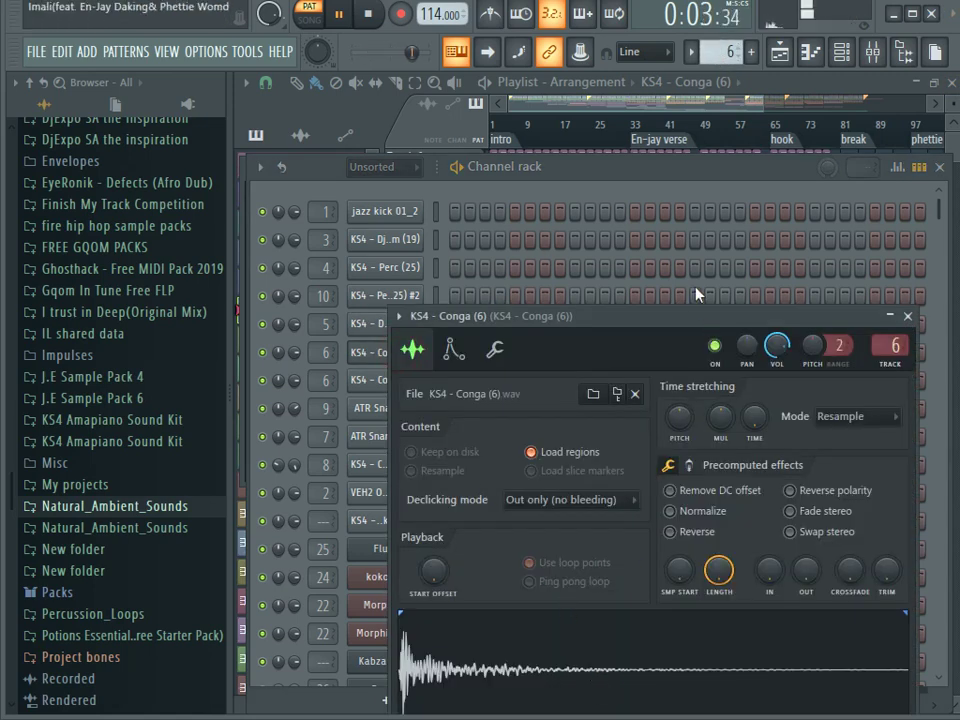
click(645, 185)
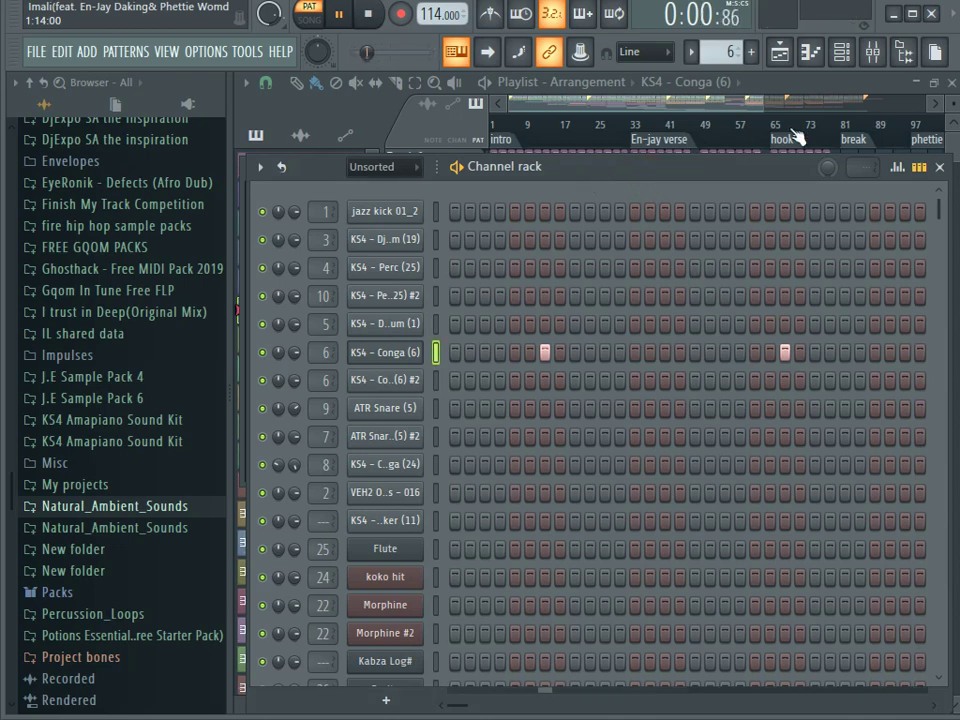
View the Fruity parametric EQ 2 curve on the KS4 - Conga (6) mixer track 6, and return to the channel rack.
click(870, 52)
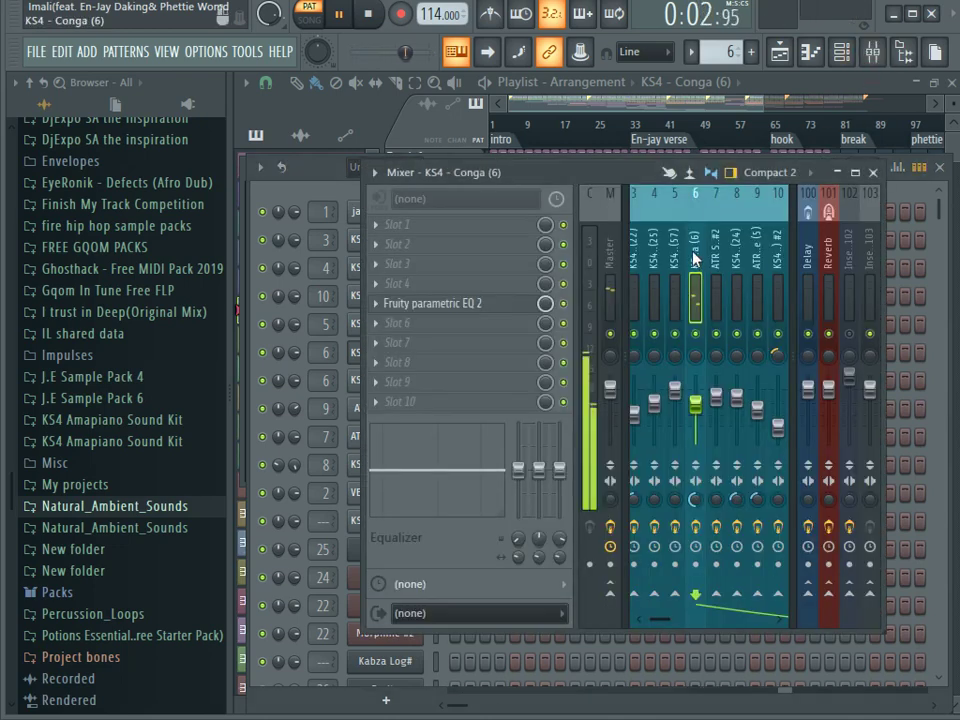
click(440, 303)
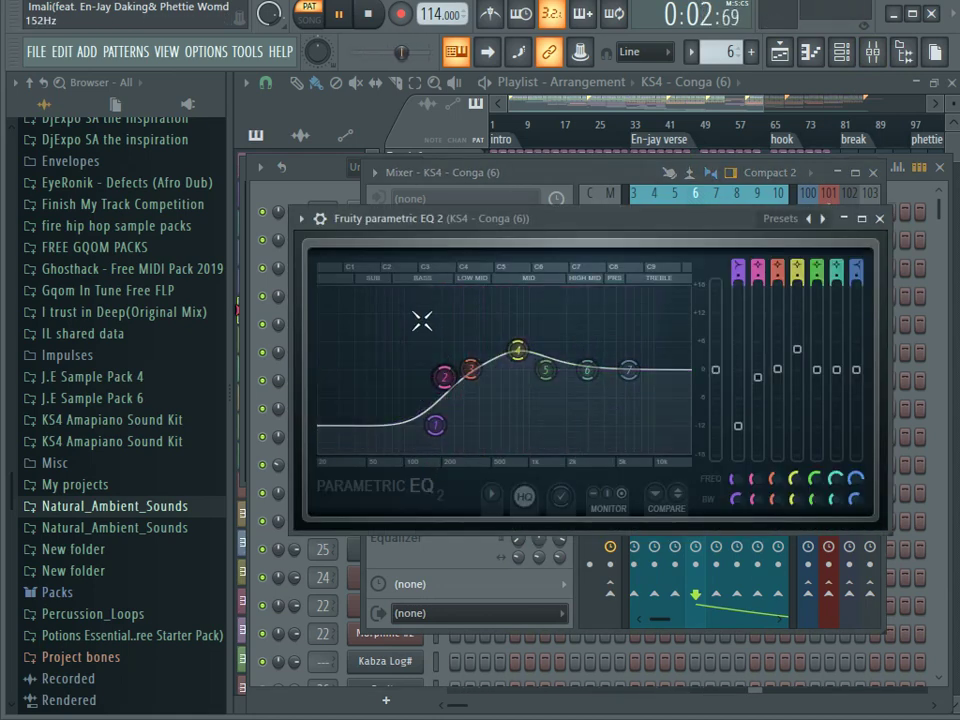
click(591, 180)
click(841, 51)
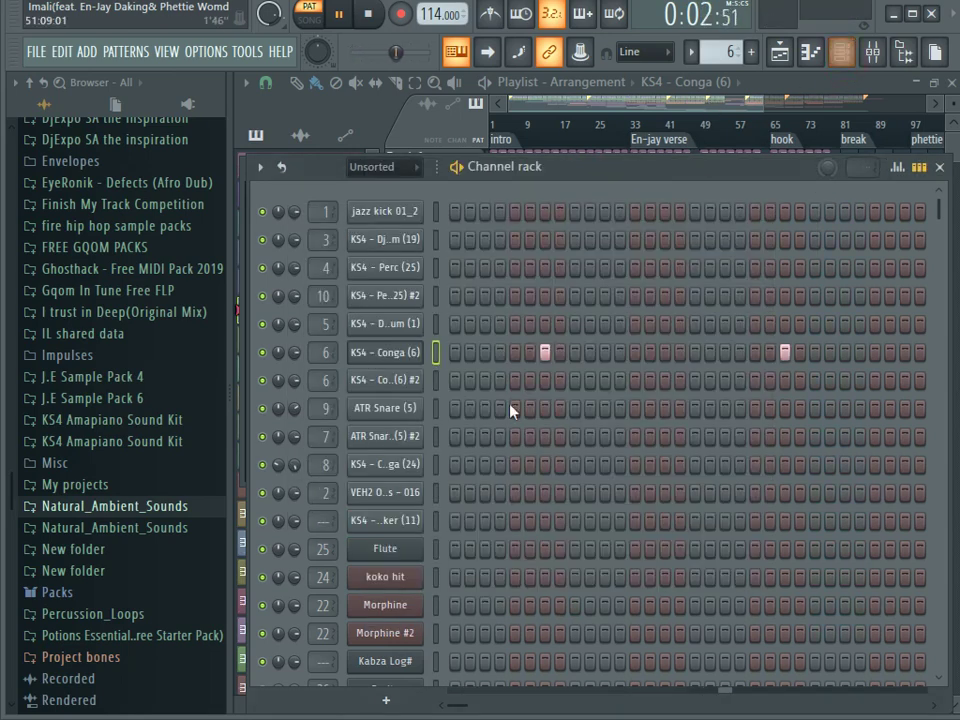
Step through patterns 7 and 8 and view the Fruity parametric EQ 2 curve on the ATR Snare (5) mixer track 9.
key(KP_Add)
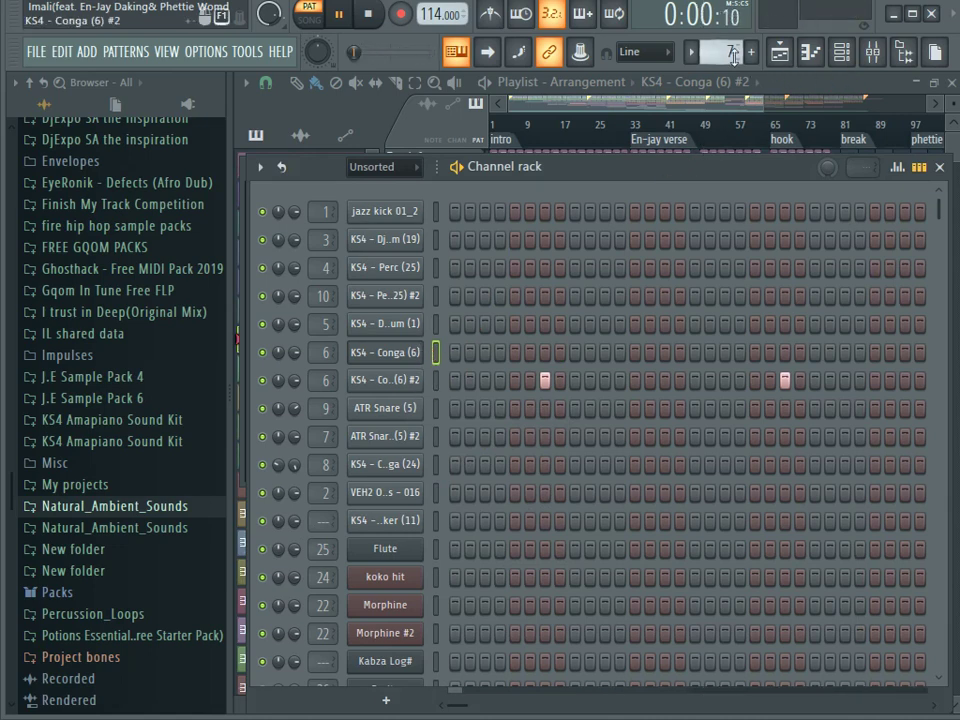
scroll(733, 55, up, 1)
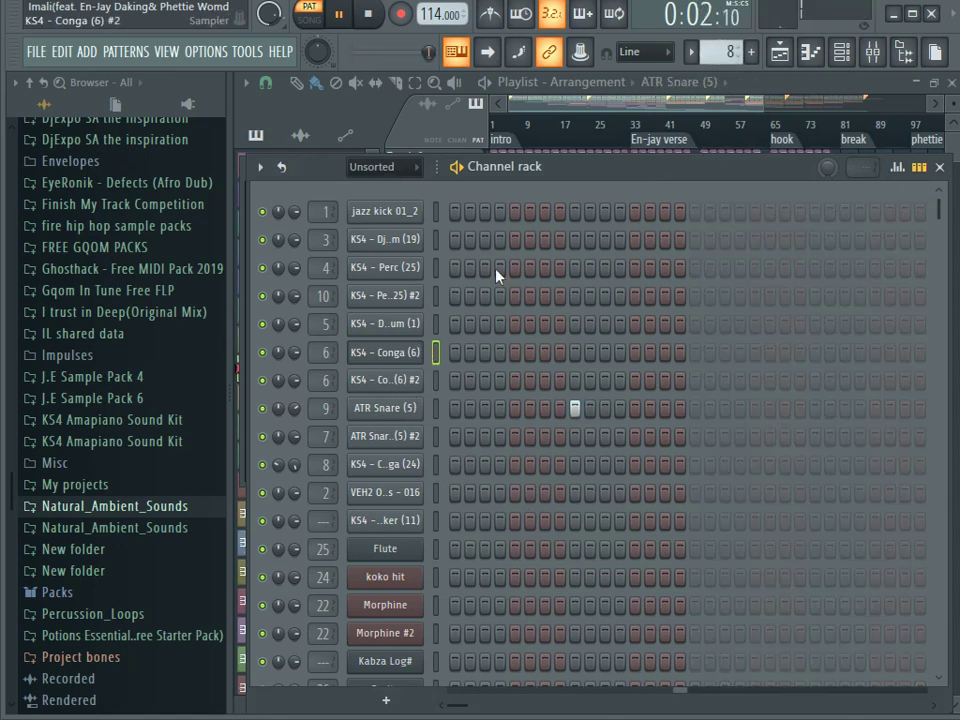
click(872, 52)
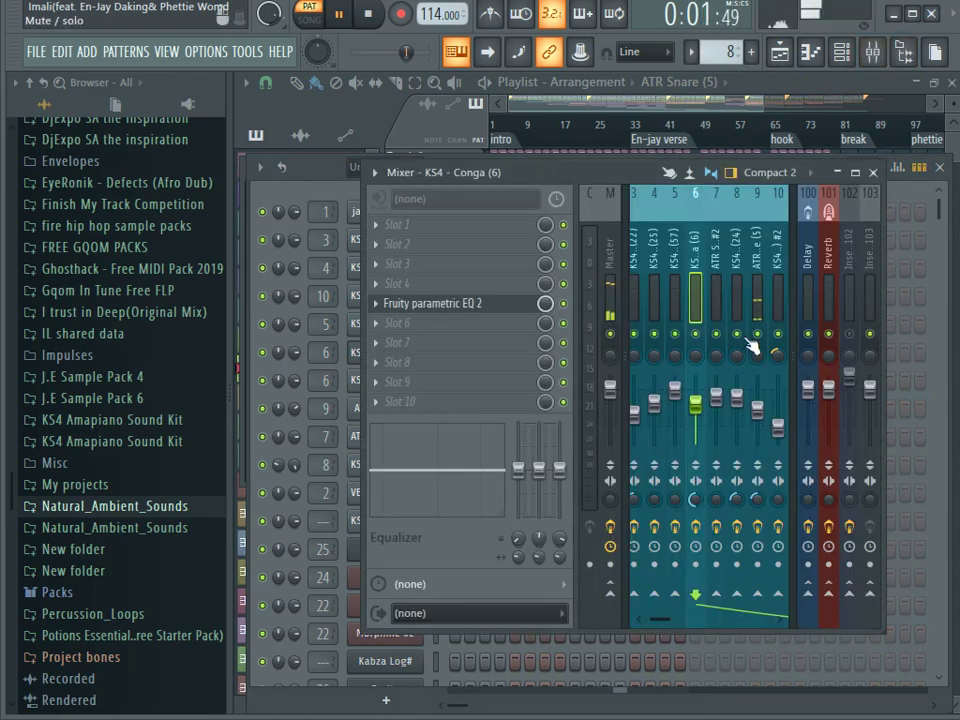
click(755, 250)
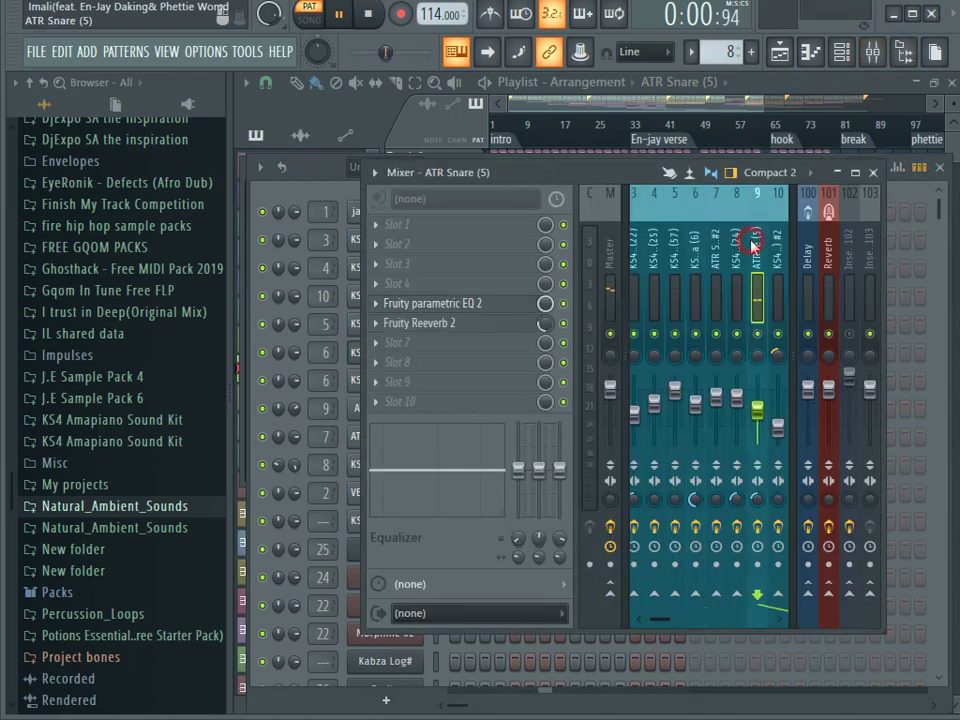
click(455, 304)
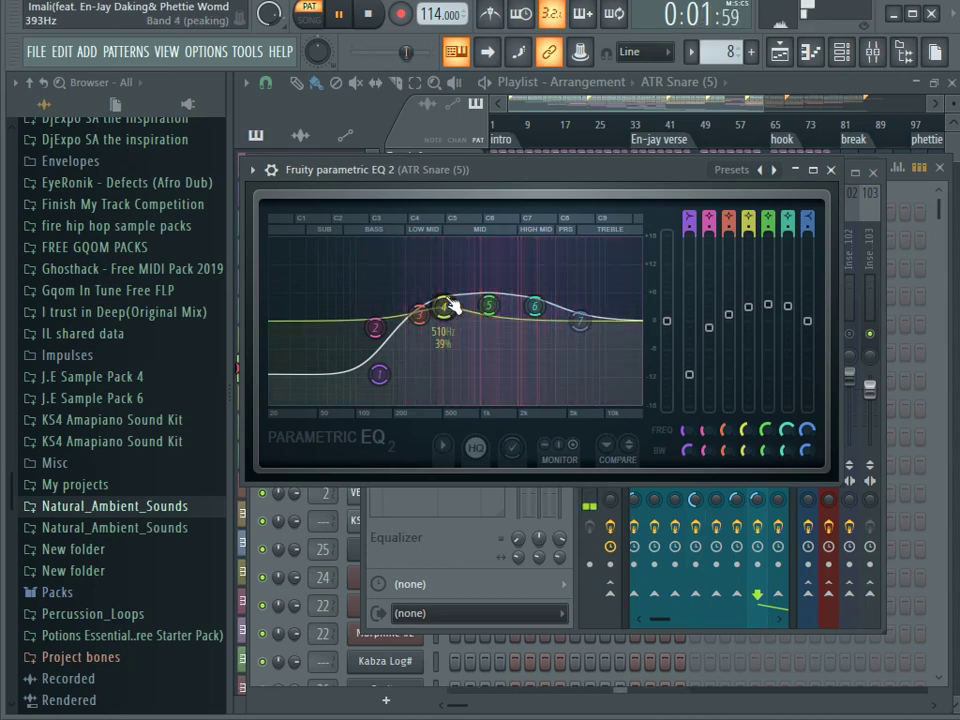
click(833, 171)
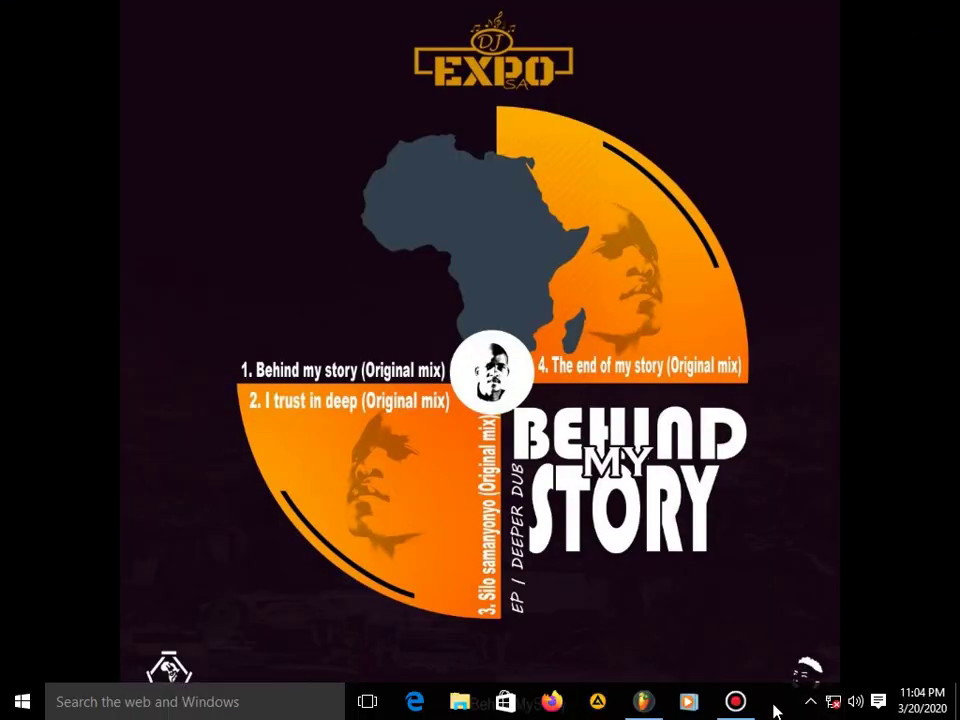
Check the recording status in Bandicam, minimize its window and switch back to FL Studio.
click(735, 701)
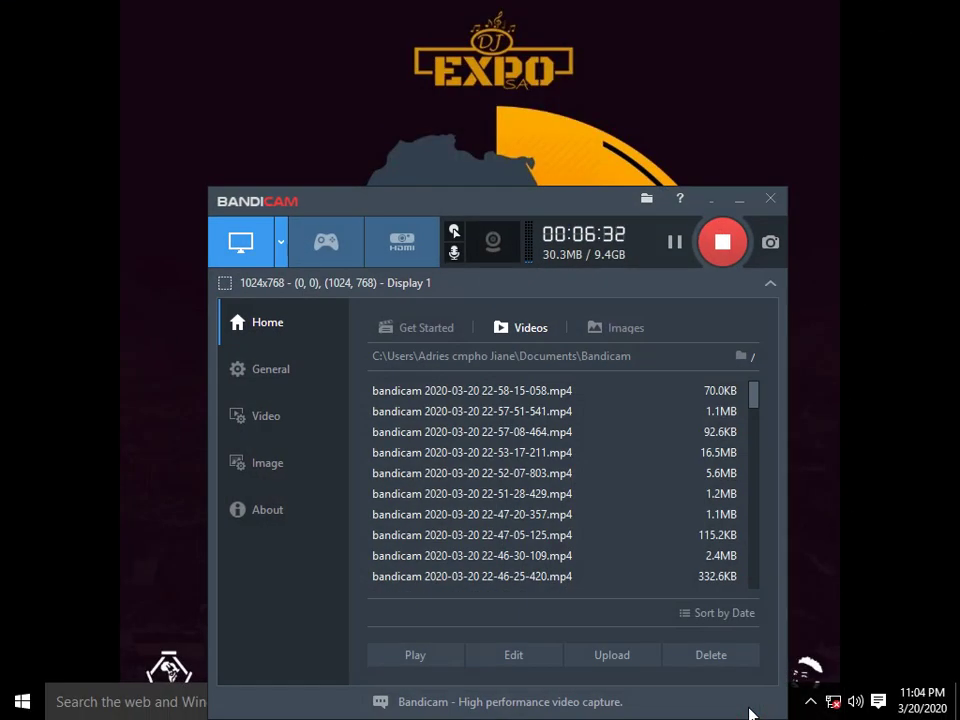
click(739, 203)
click(652, 703)
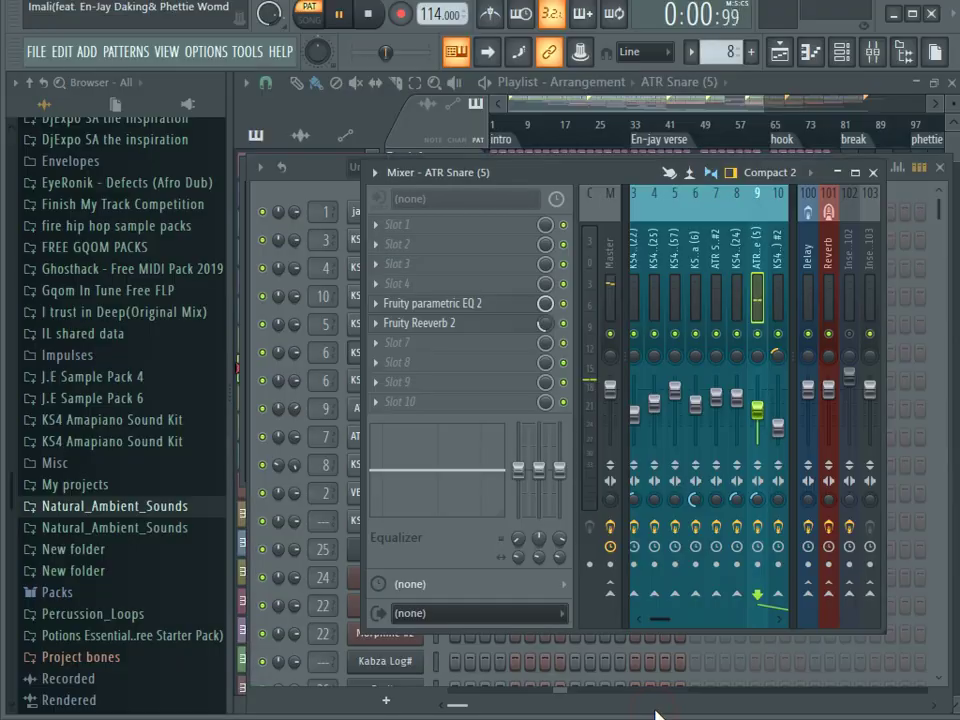
Select pattern 9 and view the Fruity Reeverb 2 settings and equalizer on the ATR Snare (5) #2 mixer track 7.
click(328, 197)
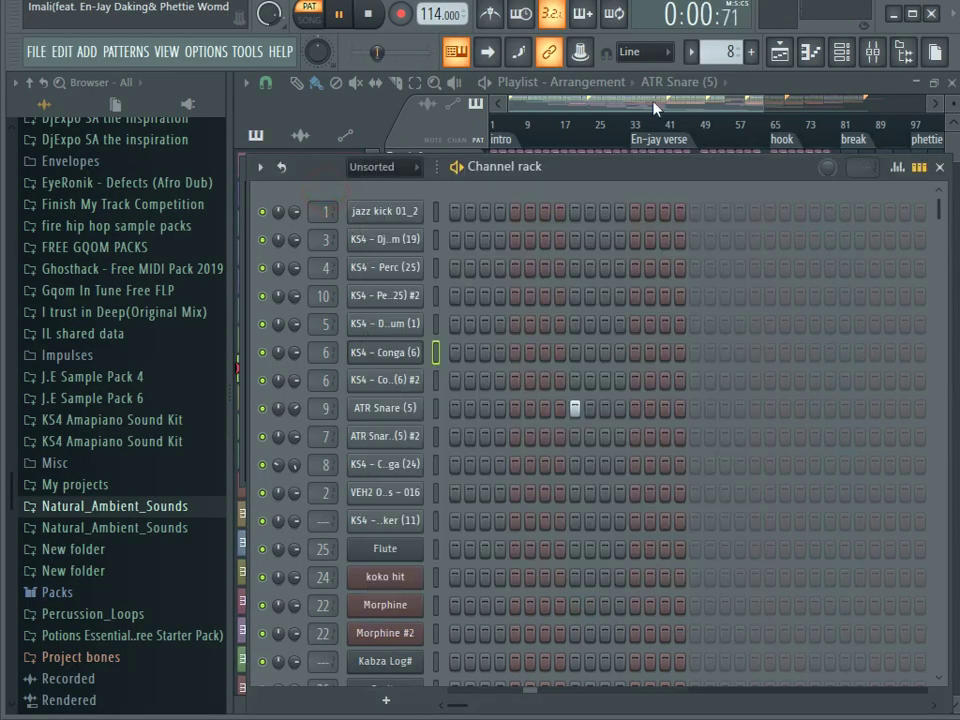
key(KP_Add)
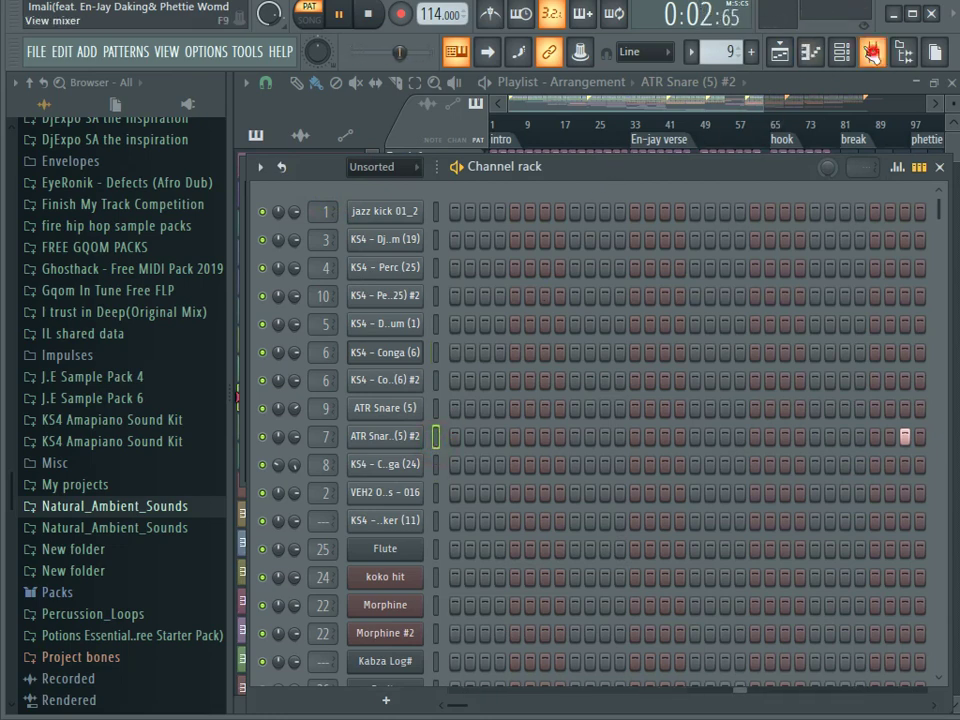
click(871, 54)
click(715, 243)
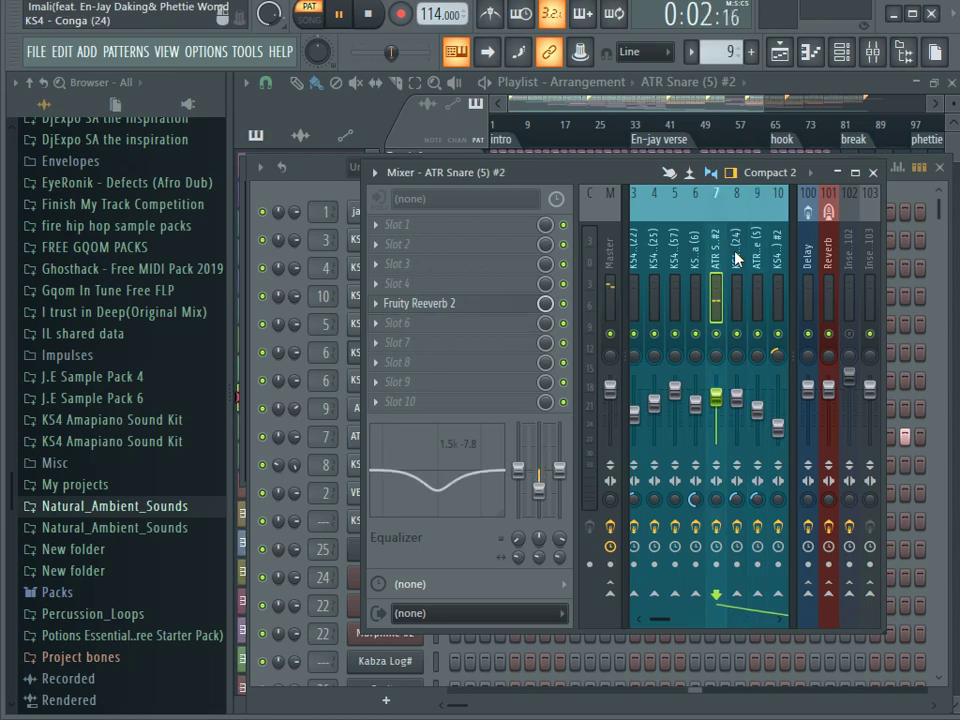
click(495, 303)
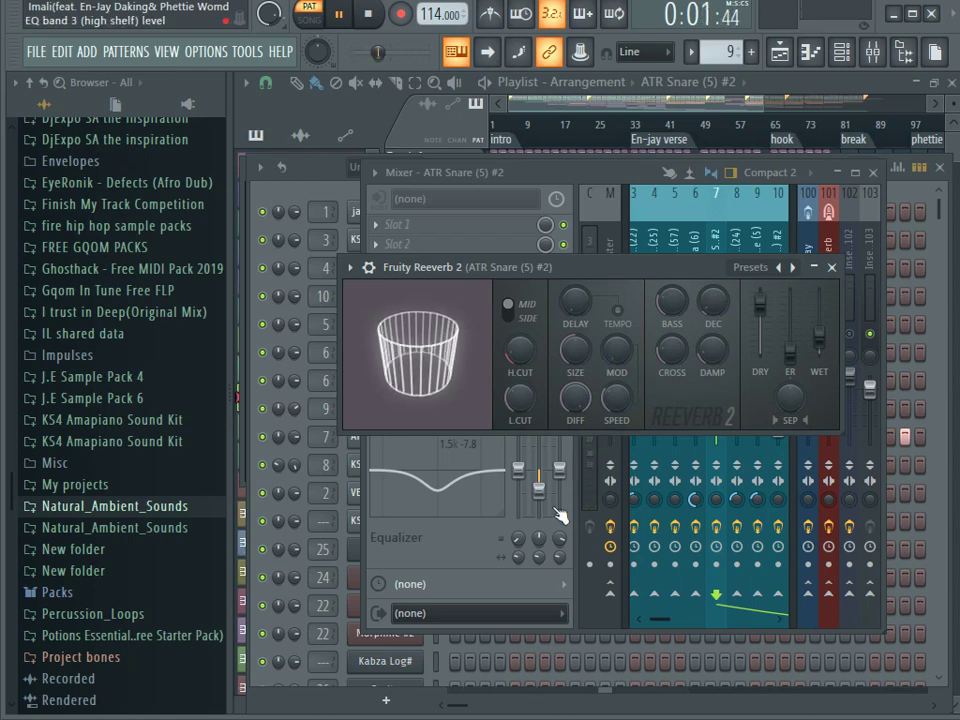
click(633, 187)
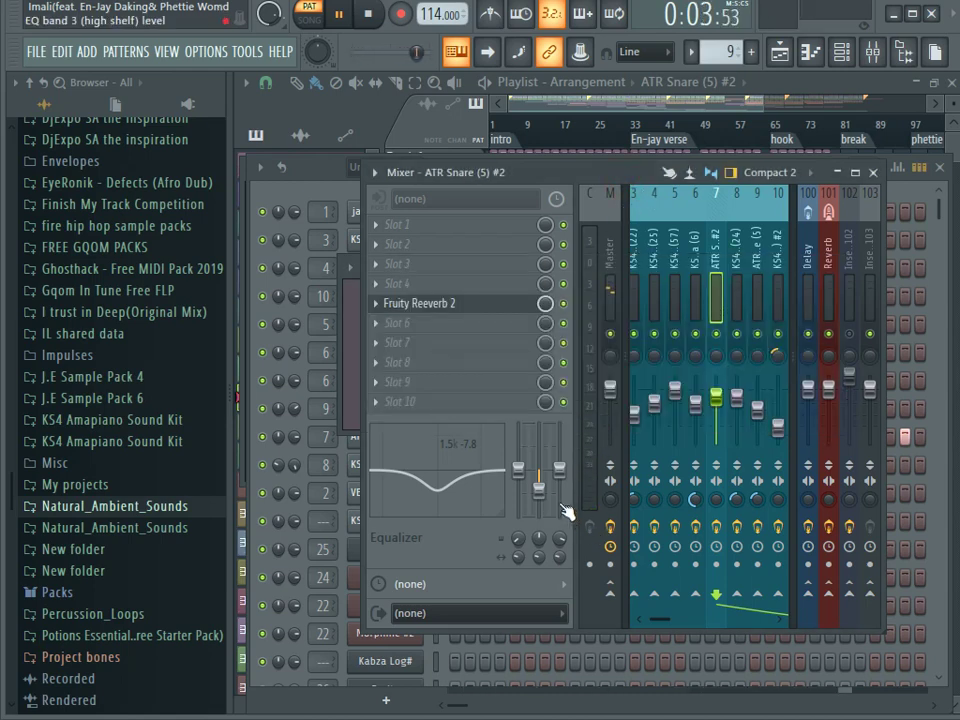
click(306, 190)
Select pattern 10 and view the KS4 - Conga (24) sampler settings and the effects on its mixer track 8.
click(752, 54)
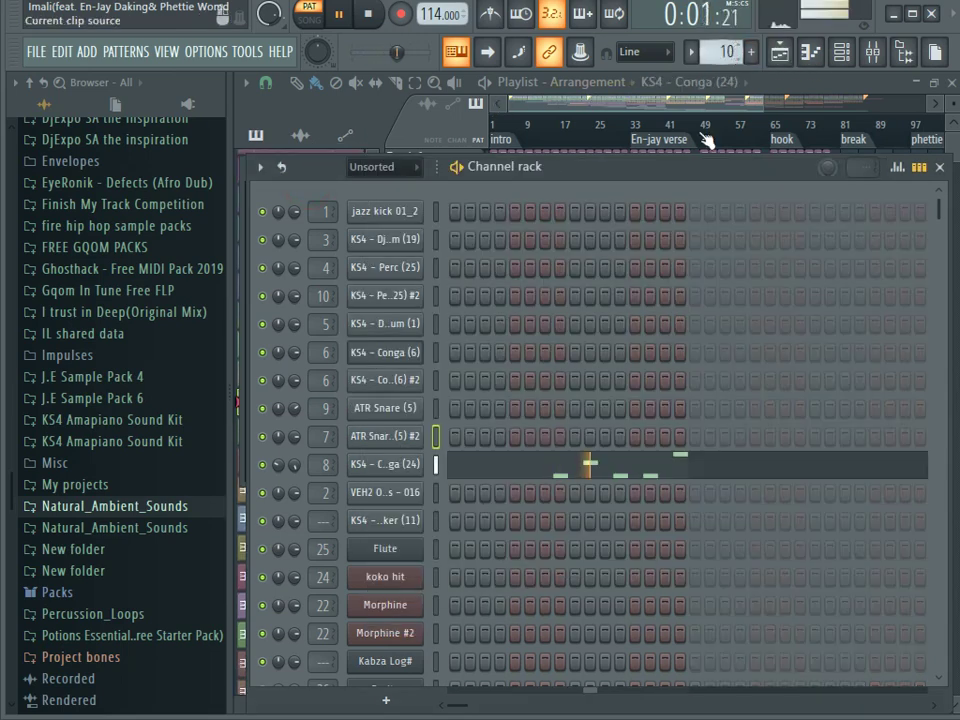
click(405, 463)
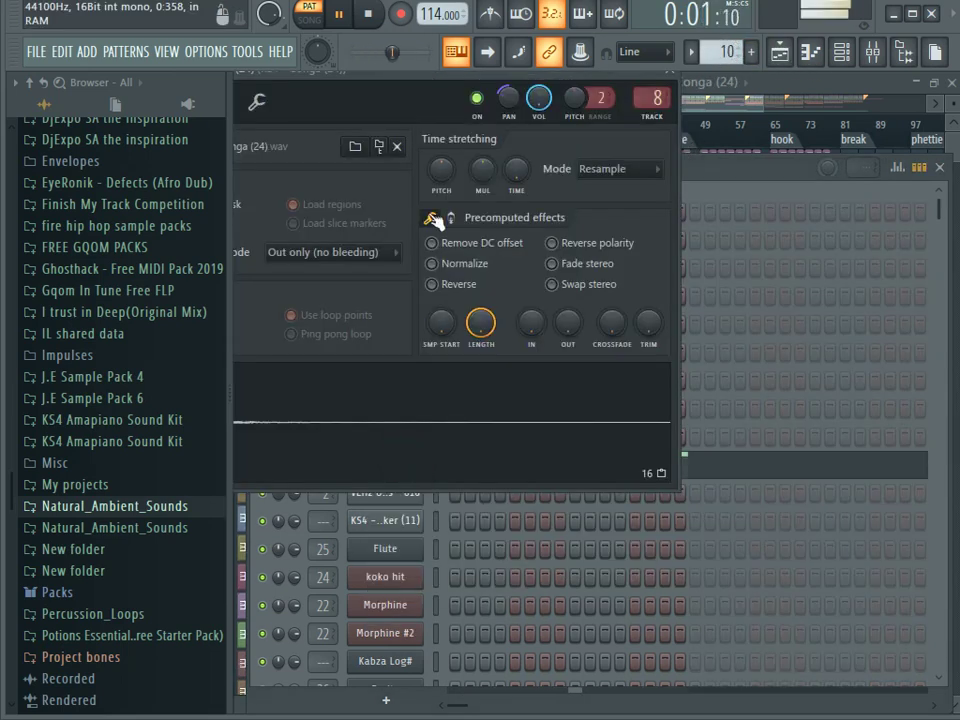
drag(312, 84, 560, 240)
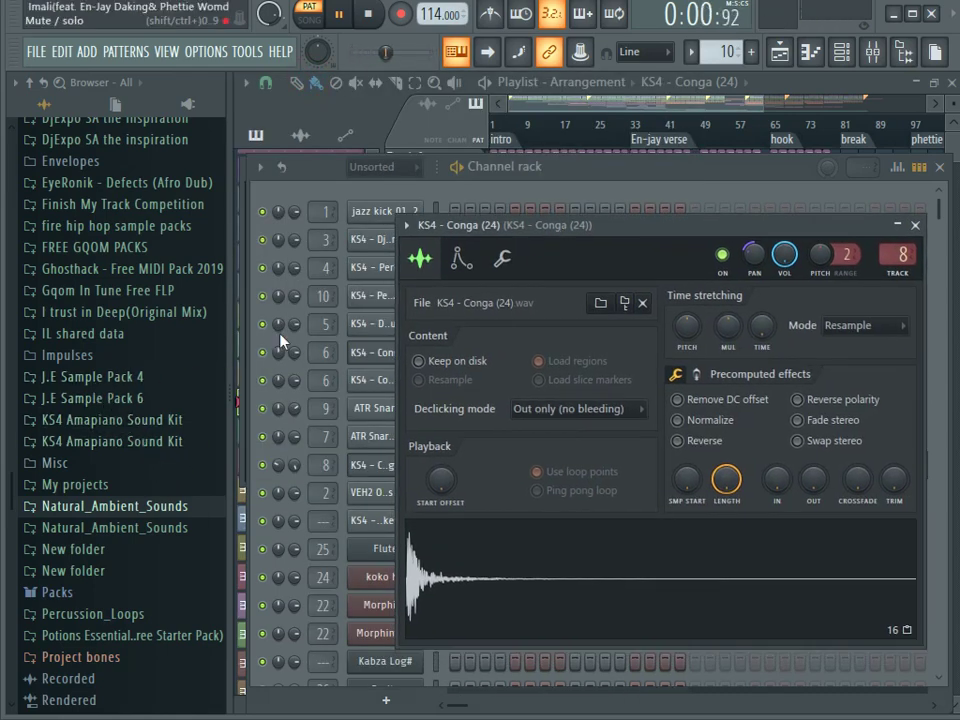
click(522, 178)
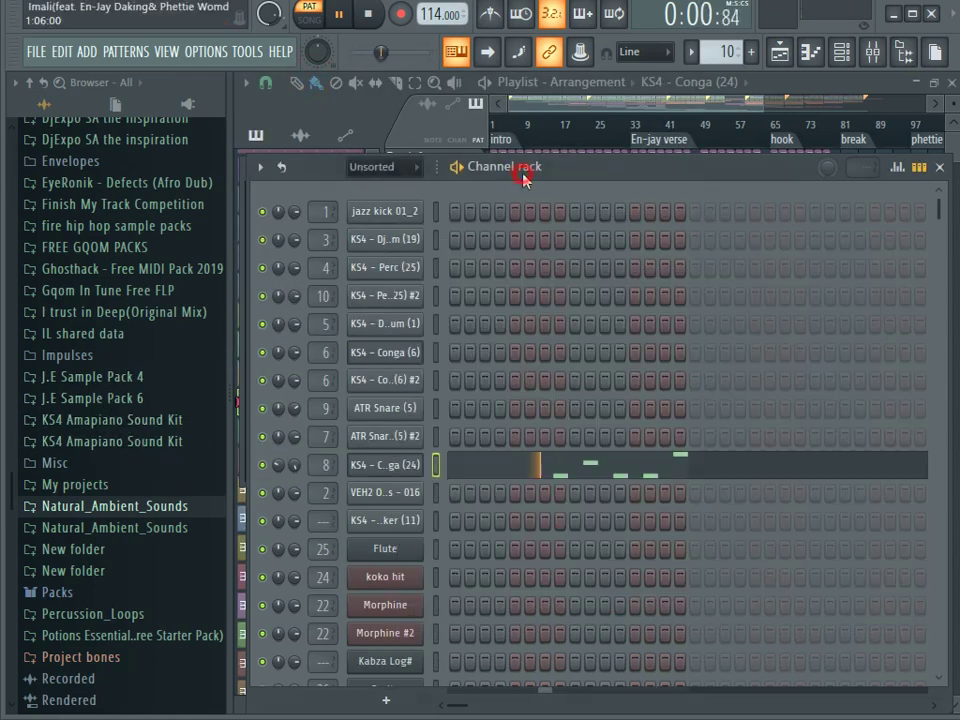
click(868, 50)
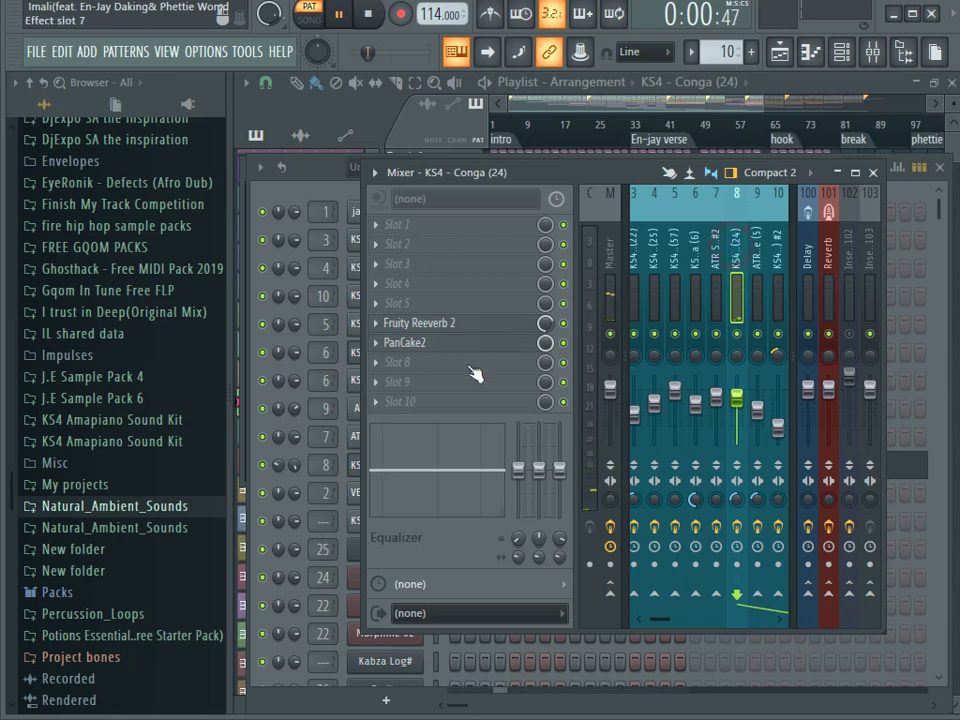
View the PanCake2 and Fruity Reeverb 2 settings on the KS4 - Conga (24) mixer track 8 and return to the playlist.
click(439, 346)
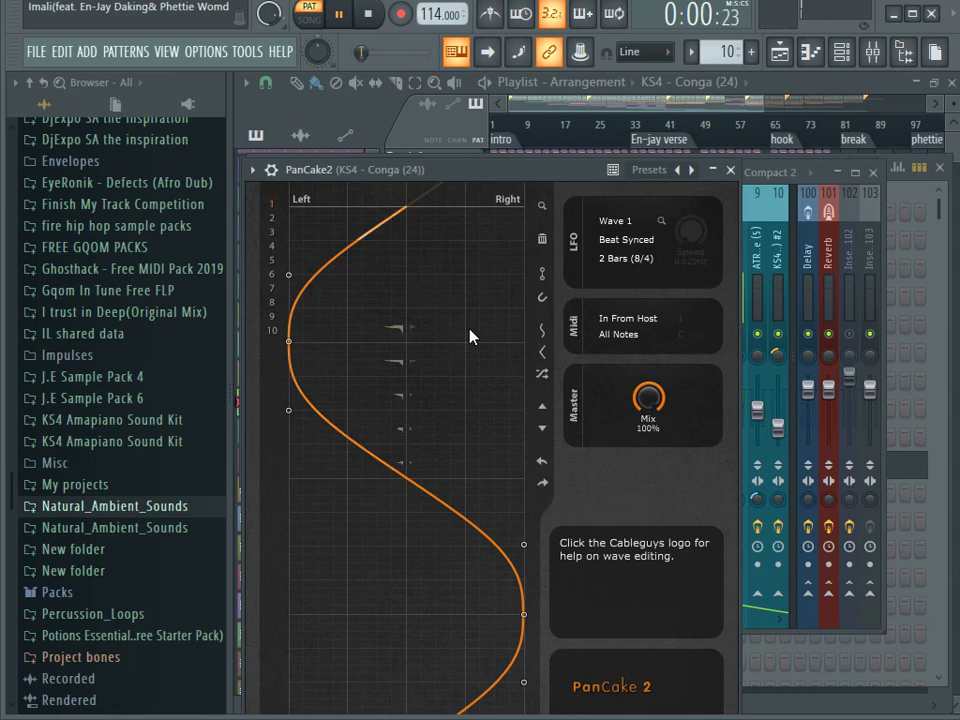
click(730, 170)
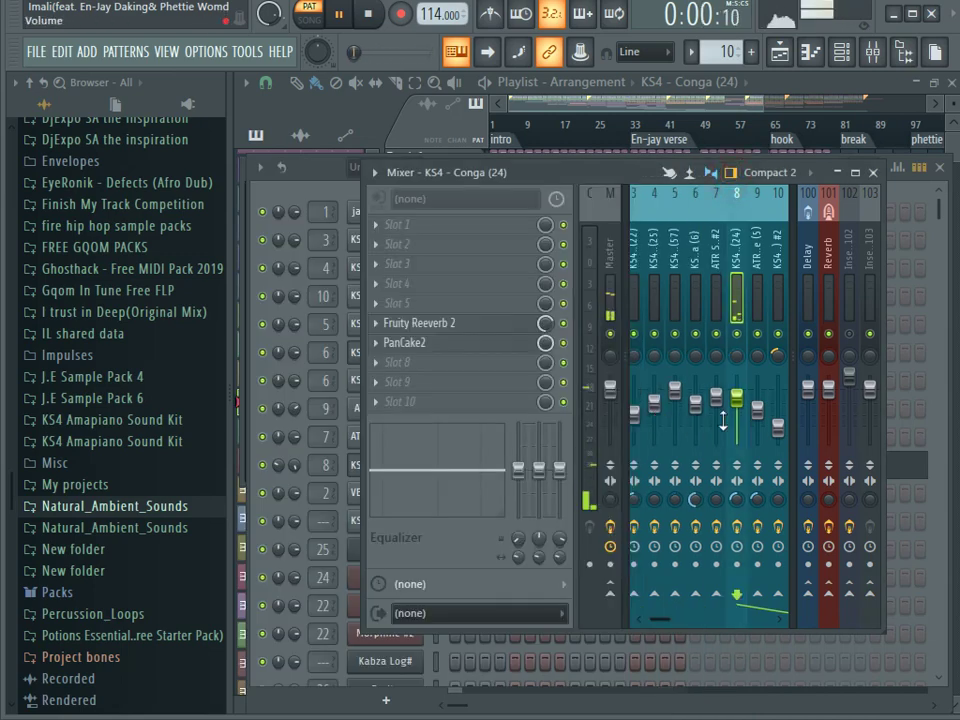
click(465, 325)
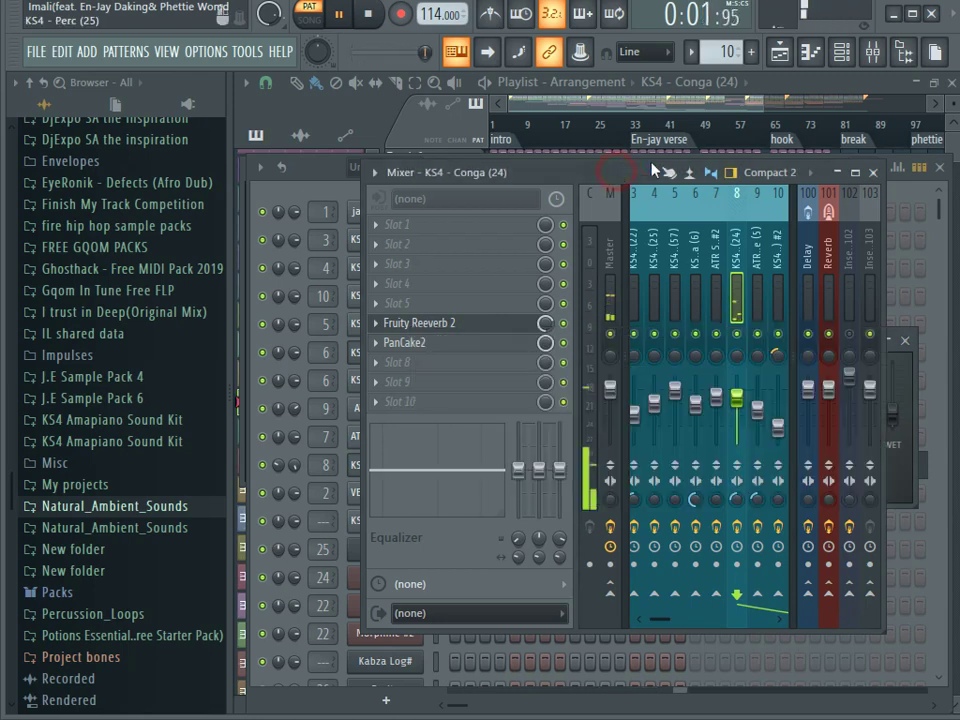
key(F9)
click(690, 104)
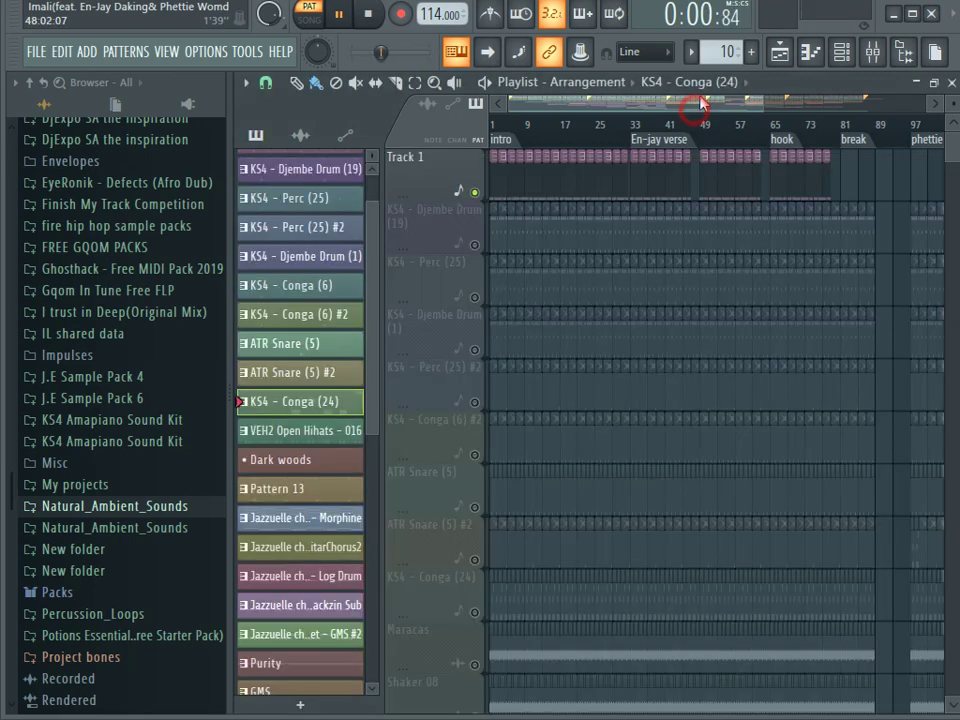
Select pattern 11 in the channel rack and view the VEH2 Open Hihats - 016 sampler settings.
click(842, 52)
click(751, 51)
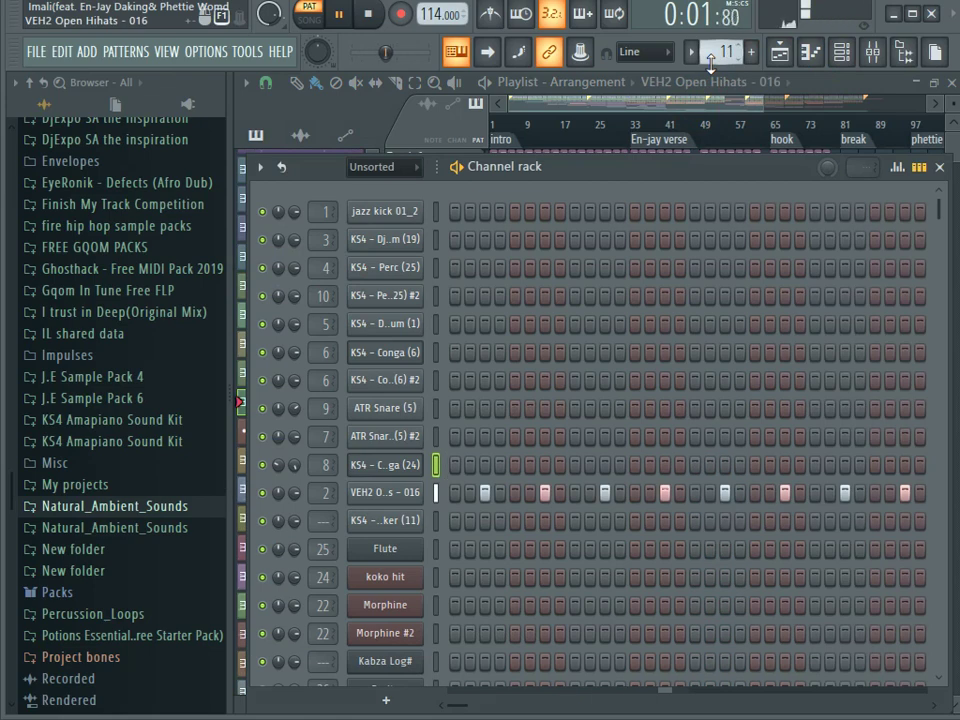
click(435, 494)
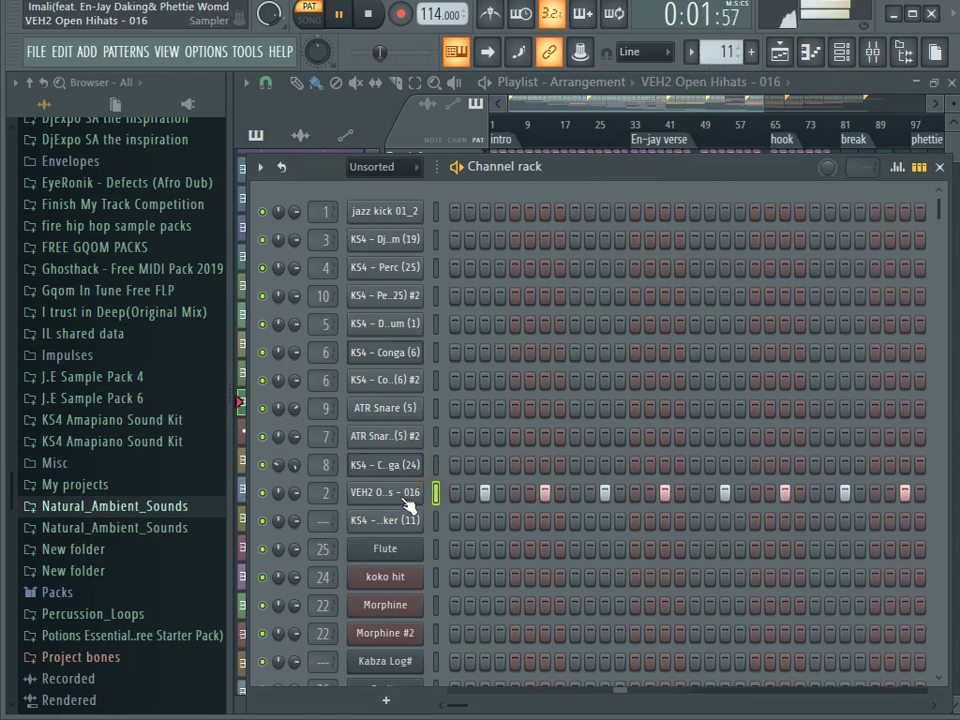
click(400, 494)
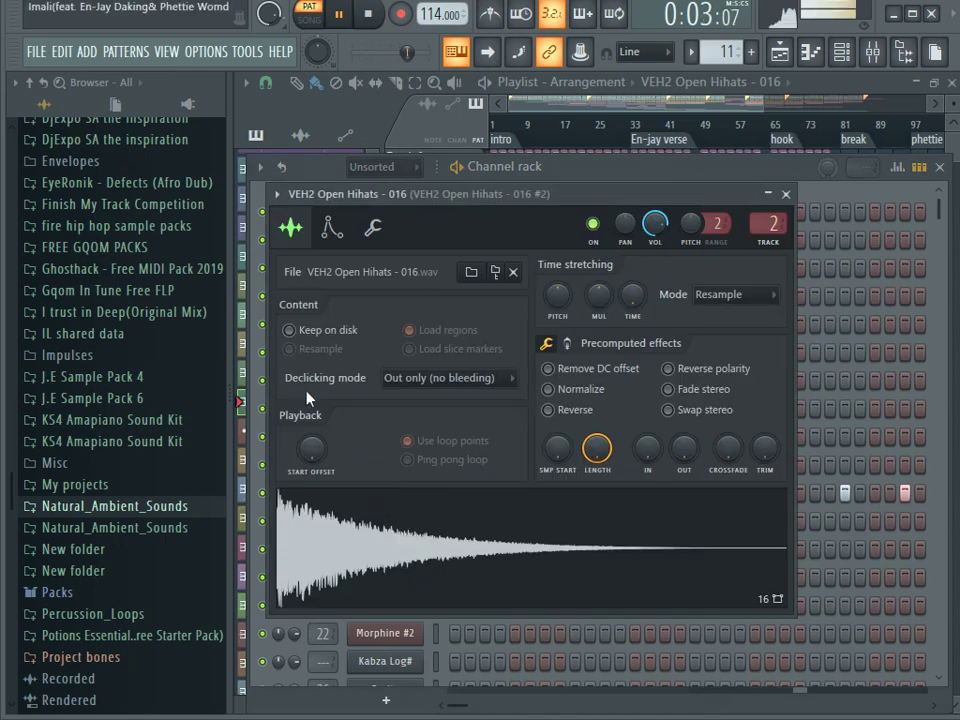
View the Fruity parametric EQ and Fruity Reeverb 2 settings on the VEH2 Open Hihats - 016 #2 mixer track 2.
click(874, 50)
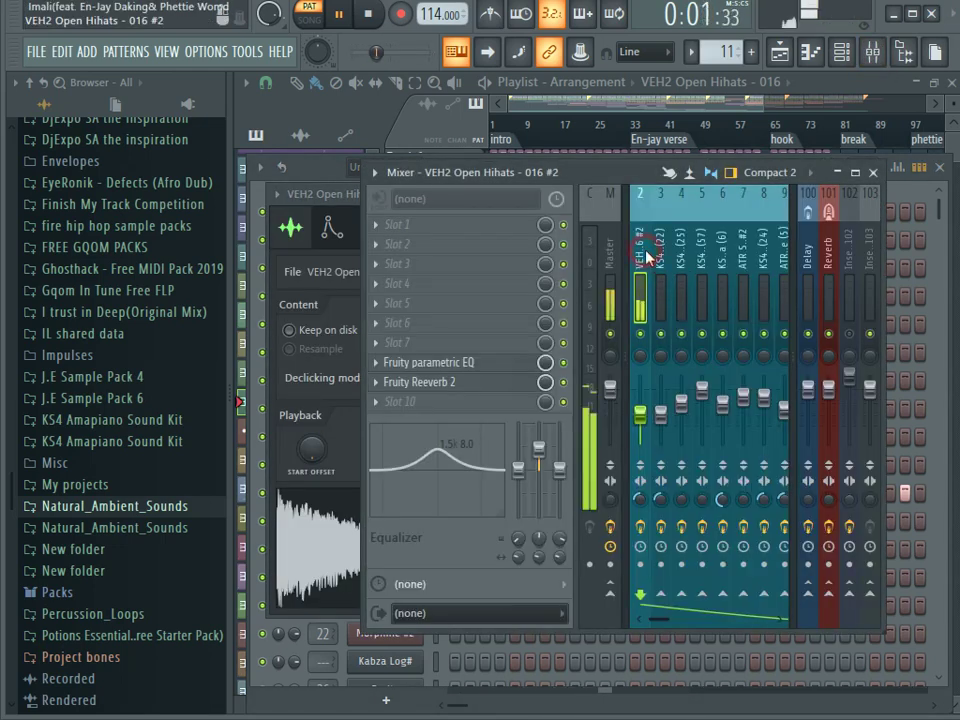
click(491, 364)
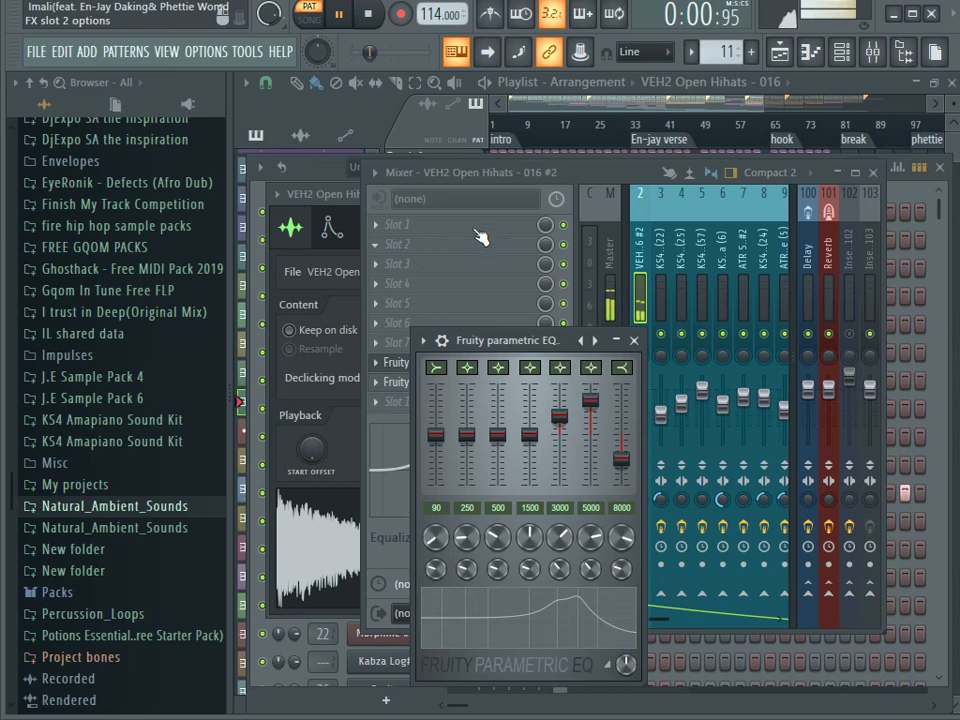
click(493, 171)
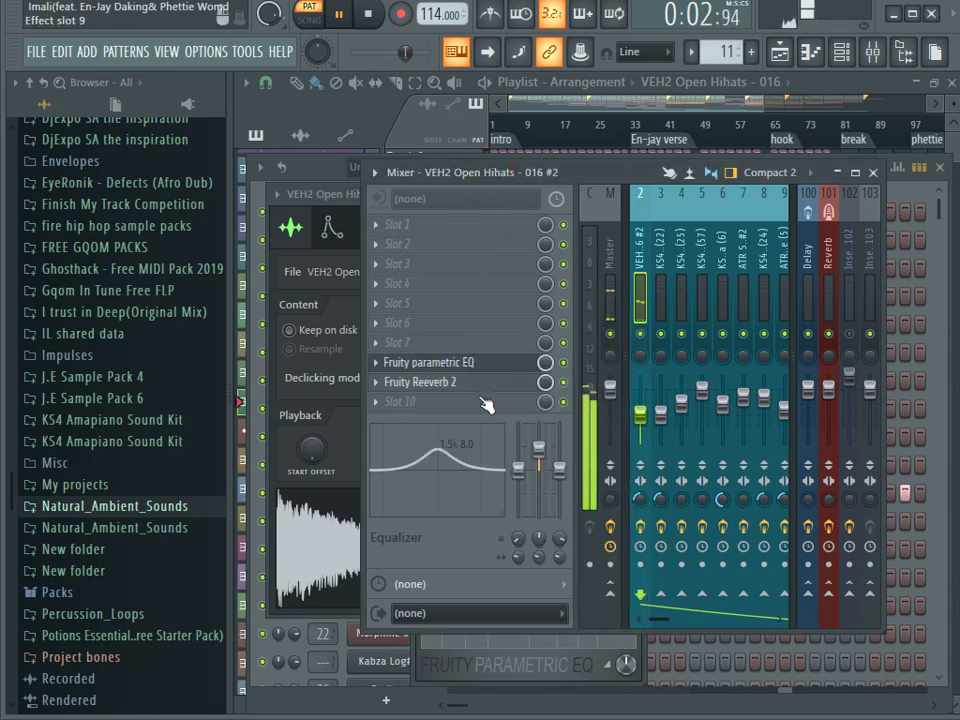
click(452, 383)
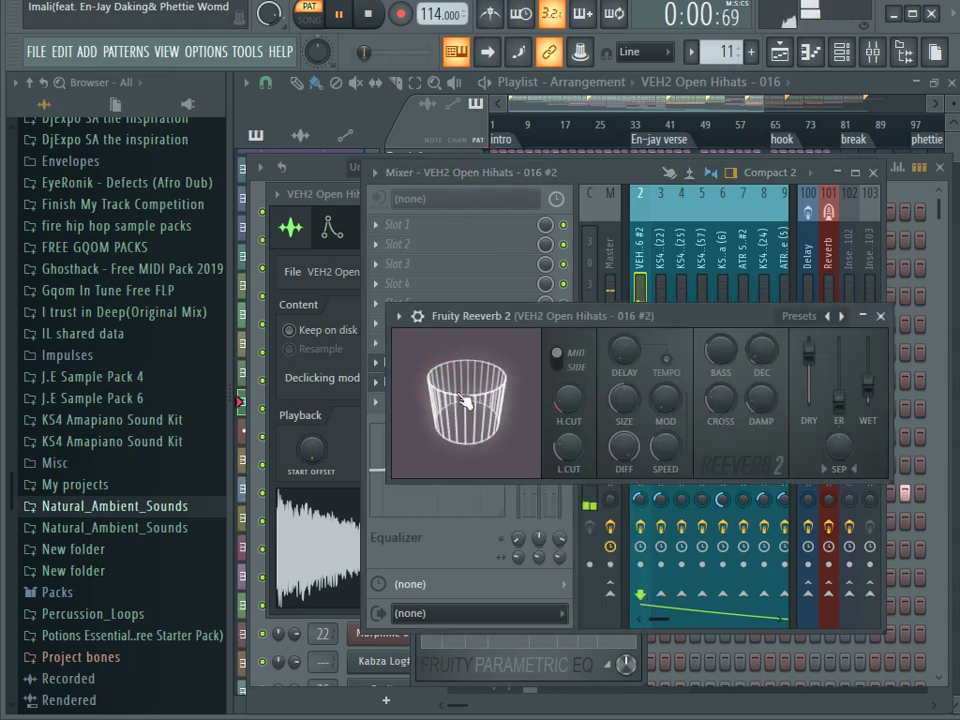
click(463, 392)
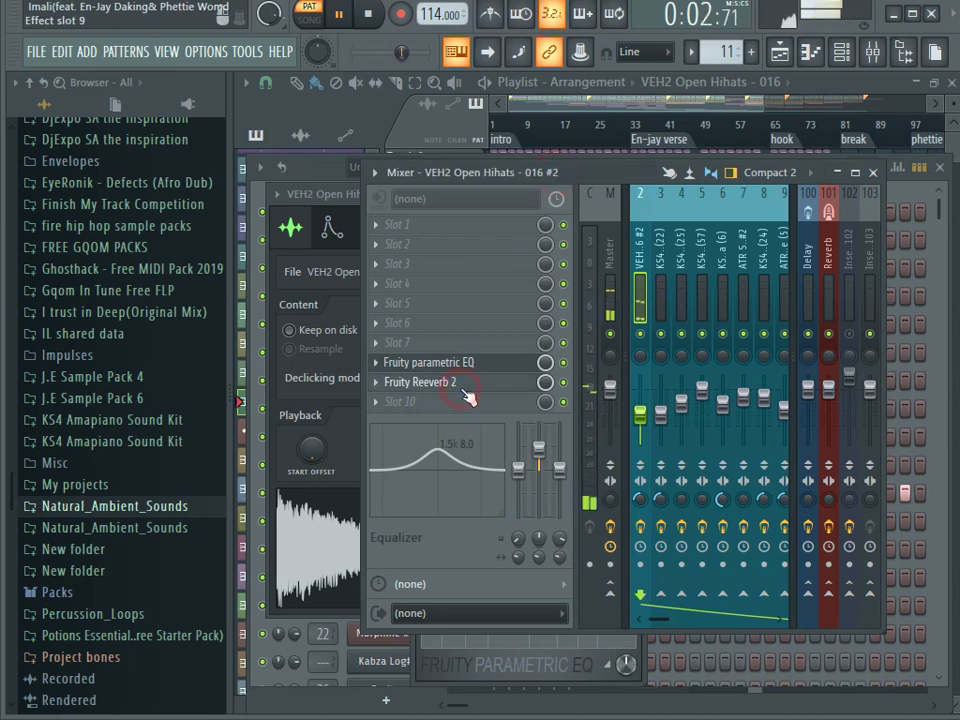
click(466, 397)
click(600, 187)
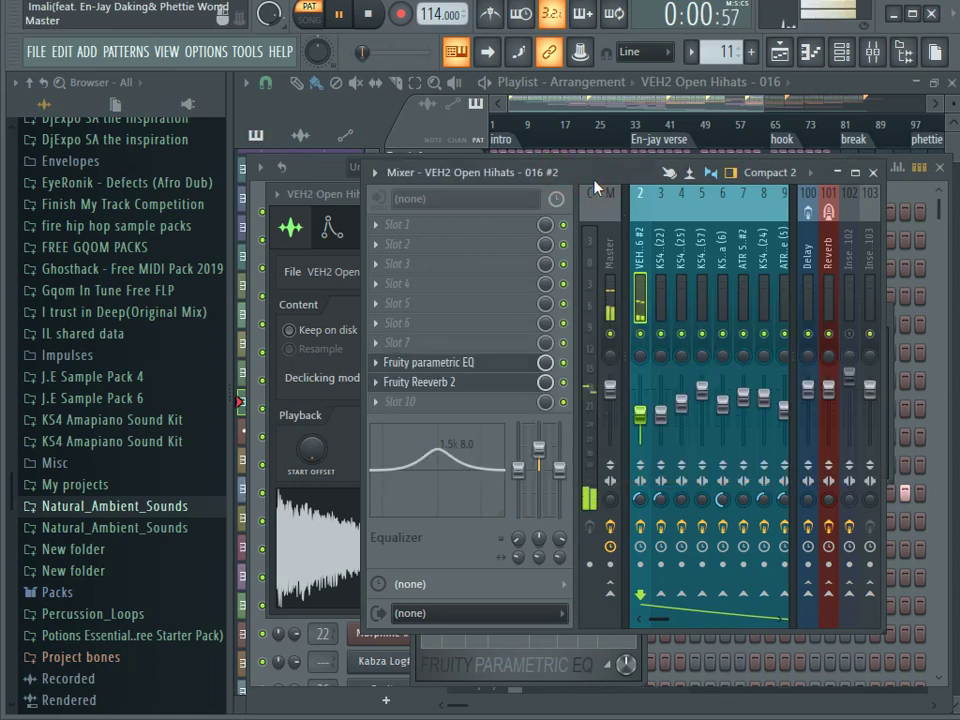
Find the 75clv074 channel further down the channel rack and view its sampler settings.
click(841, 51)
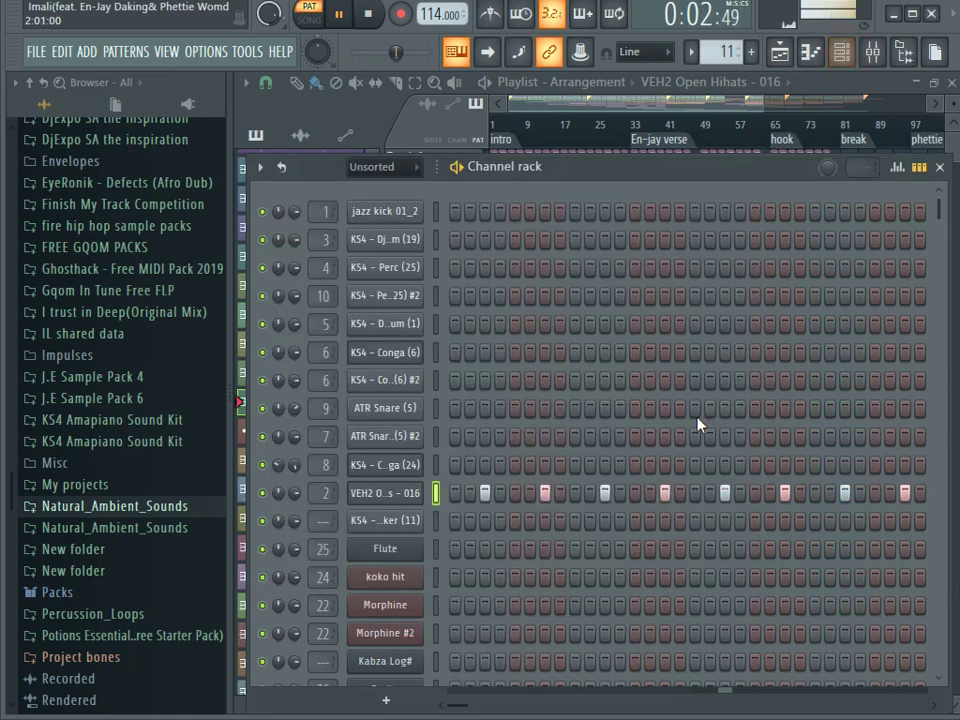
scroll(690, 425, down, 10)
click(408, 276)
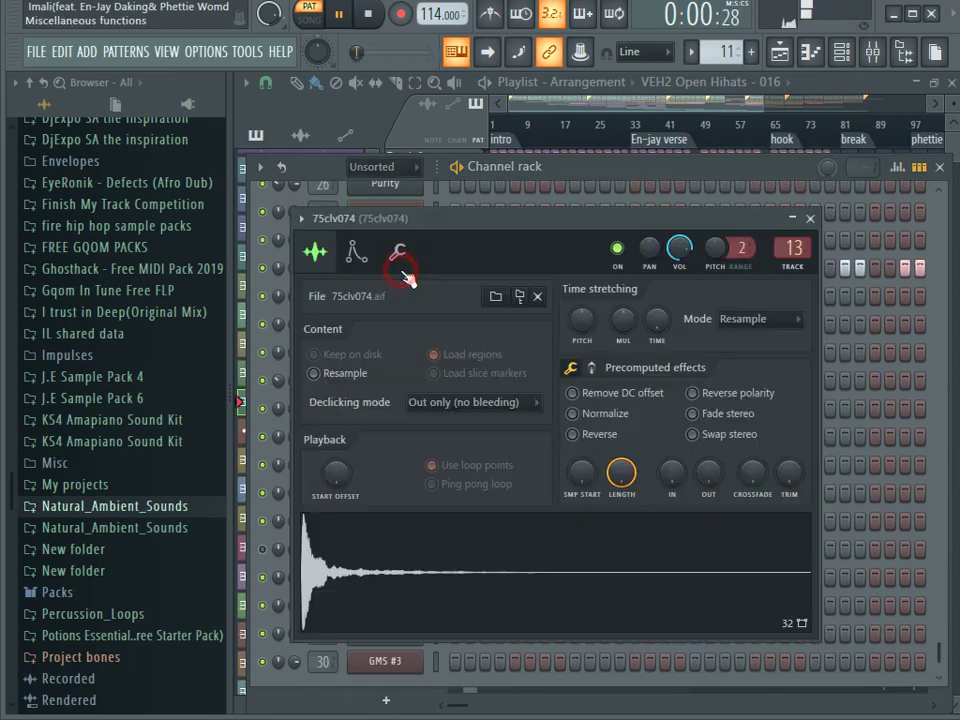
View the PanCake2 presets and the Fruity Reeverb 2 settings on the 75clv074 mixer track 13, and close the mixer.
click(873, 51)
scroll(693, 281, down, 3)
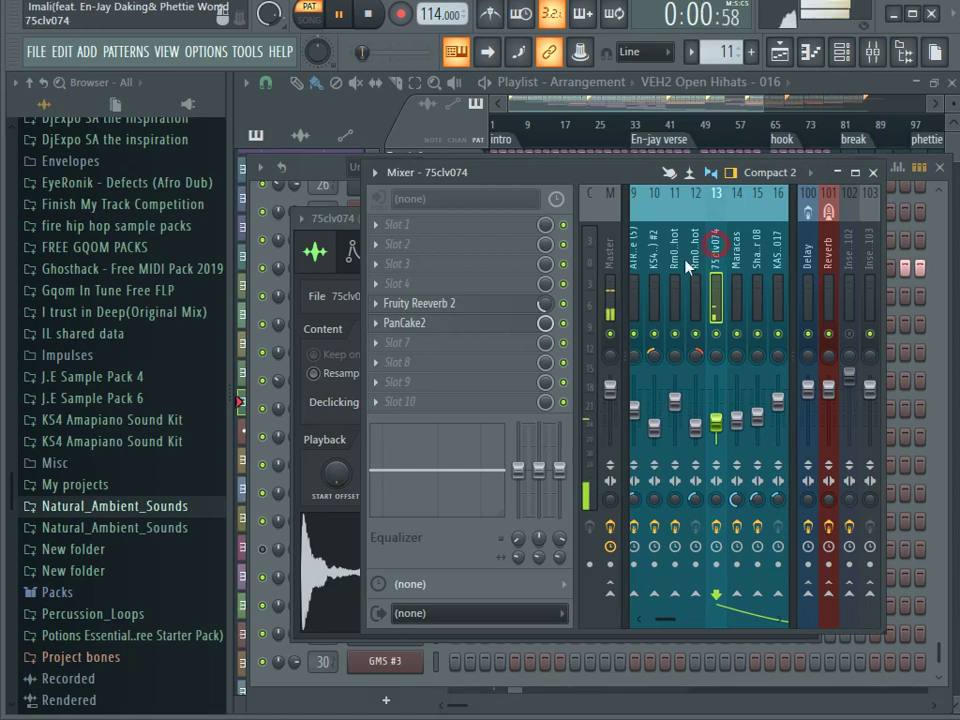
click(502, 331)
click(752, 243)
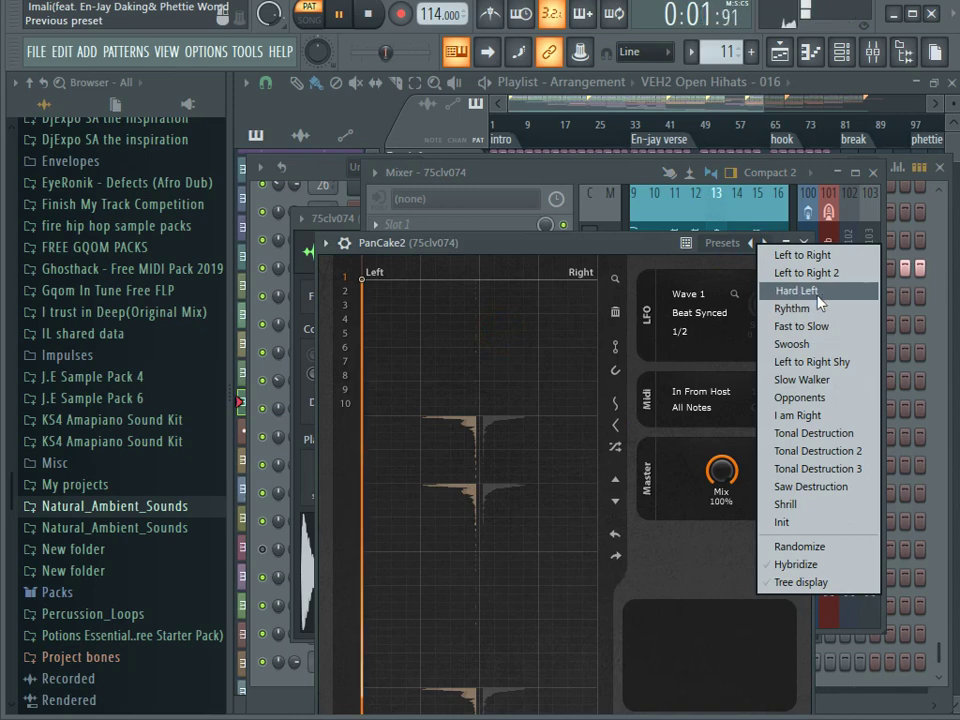
click(495, 186)
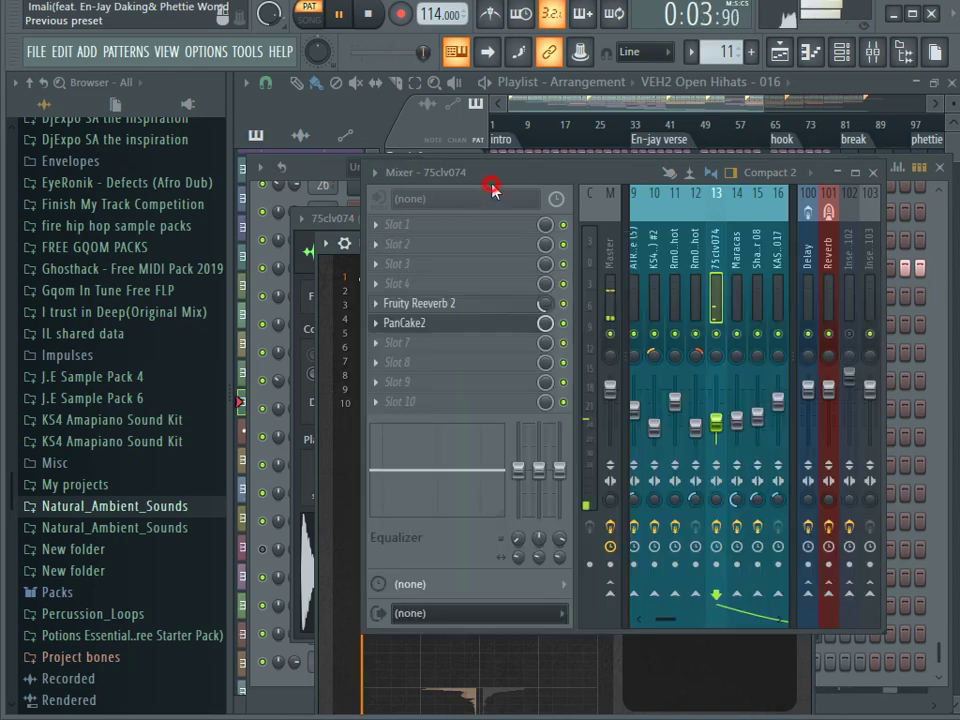
click(489, 306)
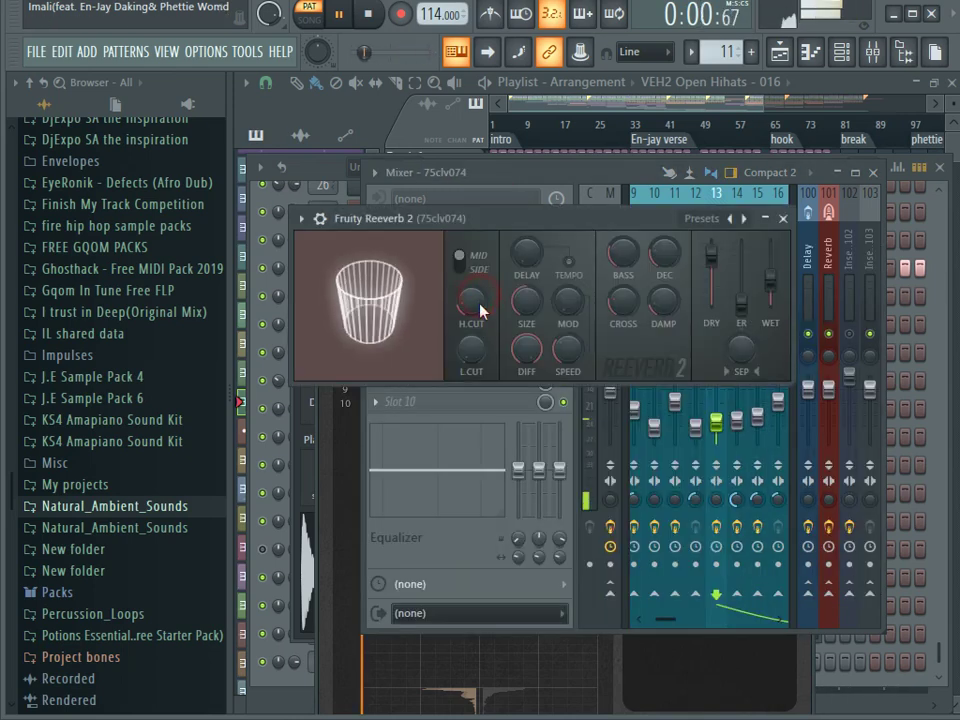
click(782, 218)
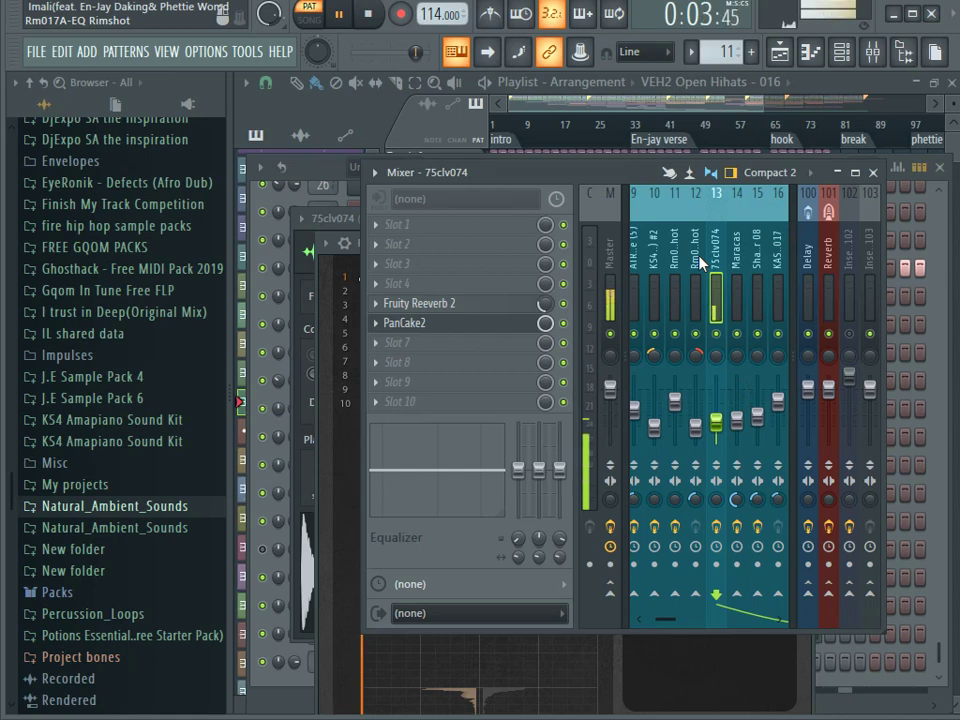
click(872, 172)
Select pattern 12, Dark woods, and look through its steps in the channel rack.
click(718, 84)
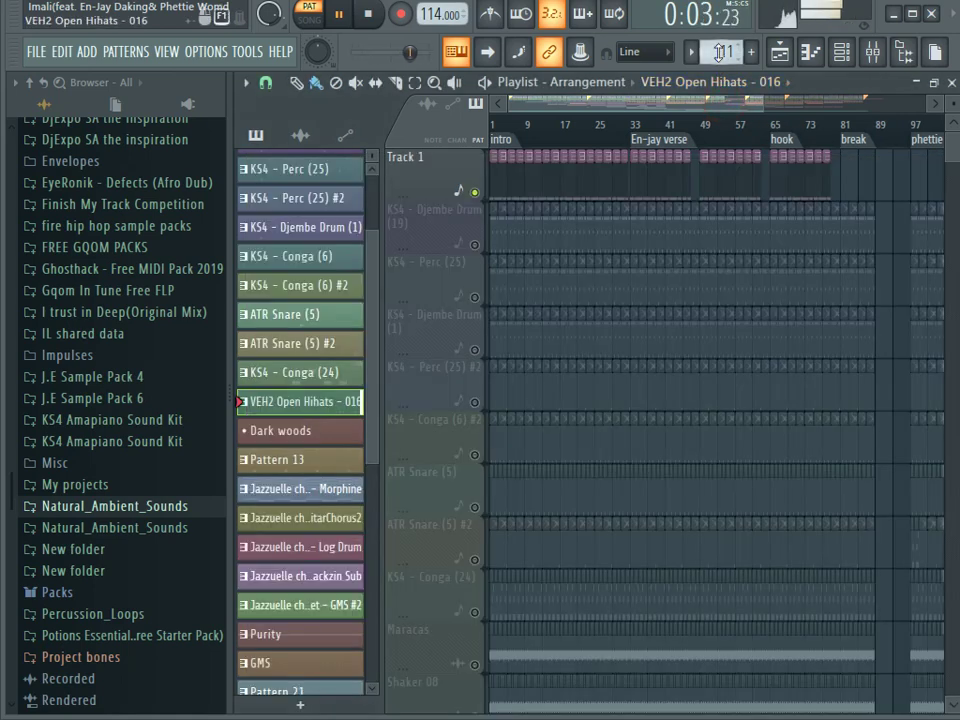
scroll(717, 62, up, 1)
click(840, 51)
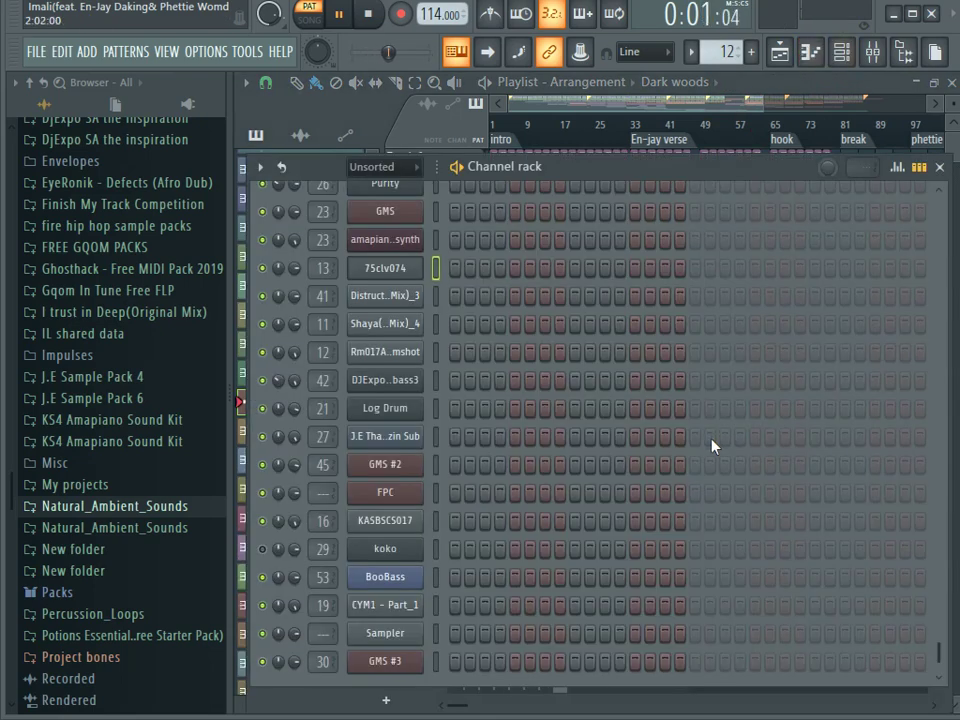
scroll(708, 445, up, 6)
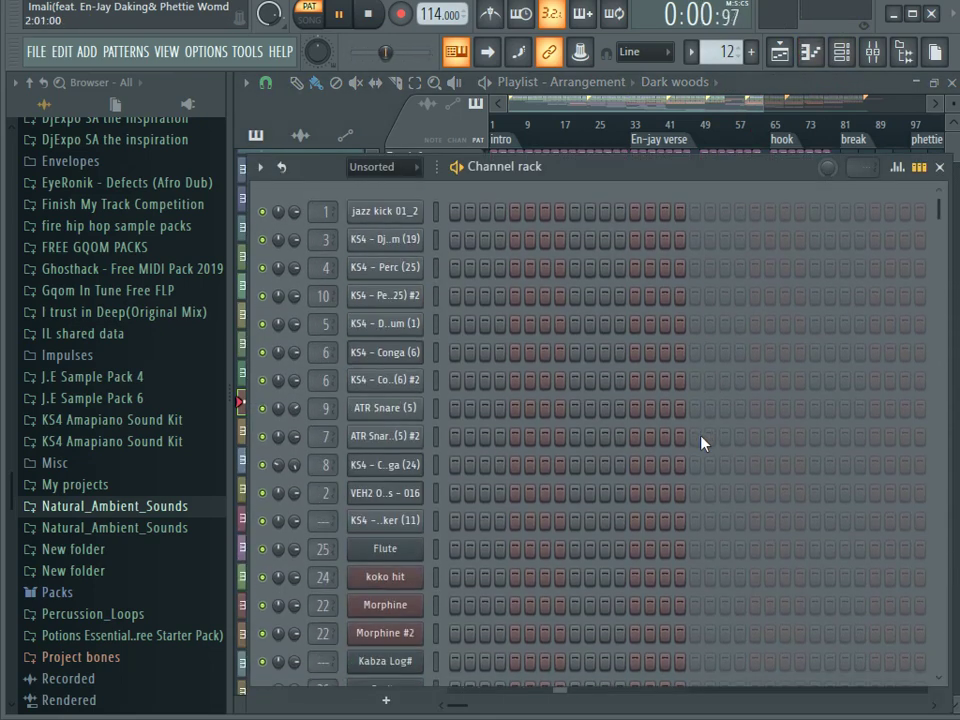
Unmute the playlist's percussion tracks from KS4 - Djembe Drum (19) through KS4 - Conga (24).
click(662, 150)
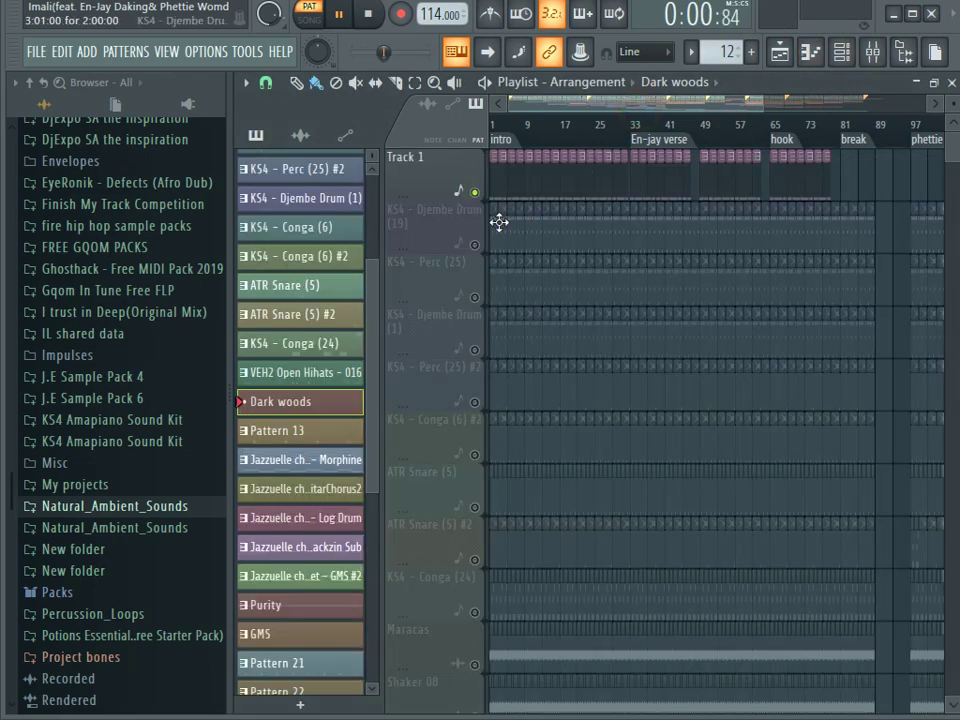
click(476, 297)
click(474, 347)
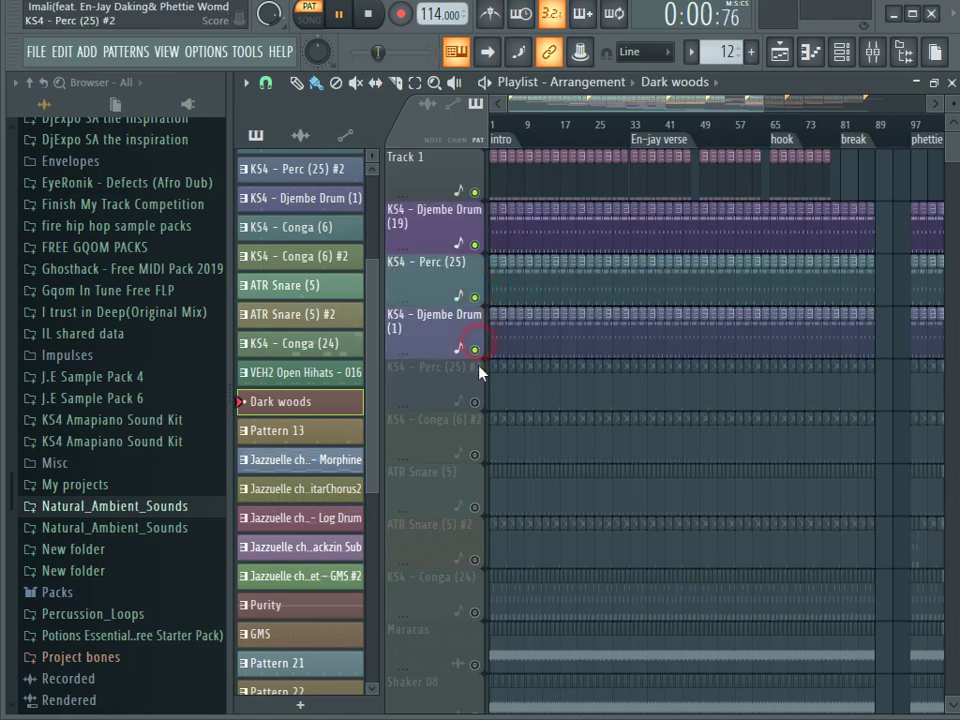
click(475, 402)
click(475, 454)
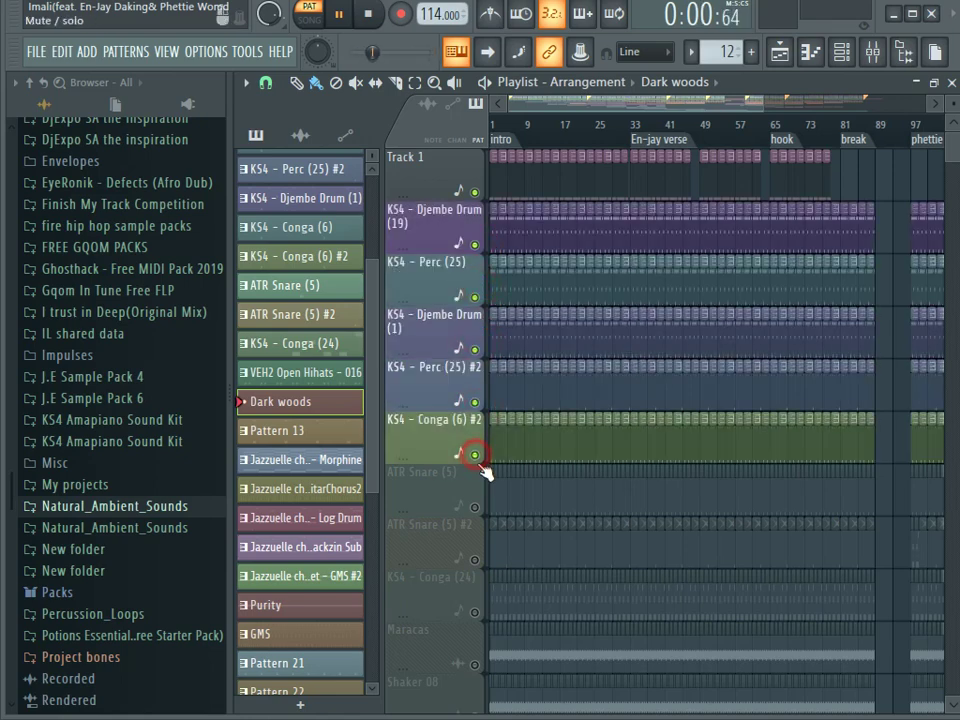
scroll(488, 460, down, 1)
click(475, 454)
click(475, 507)
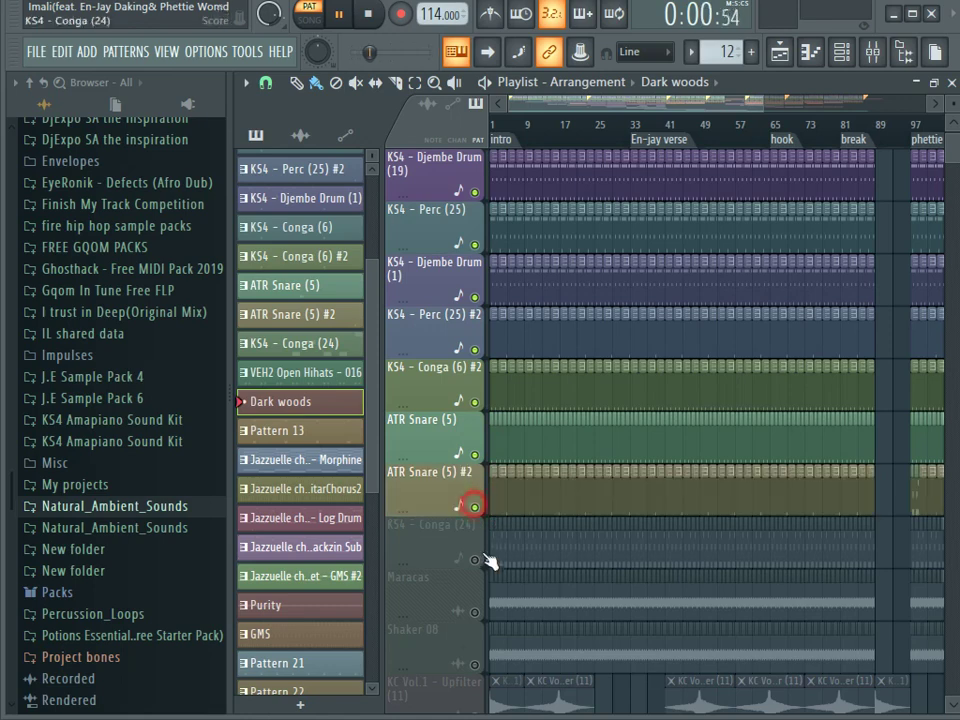
click(475, 560)
scroll(479, 558, down, 1)
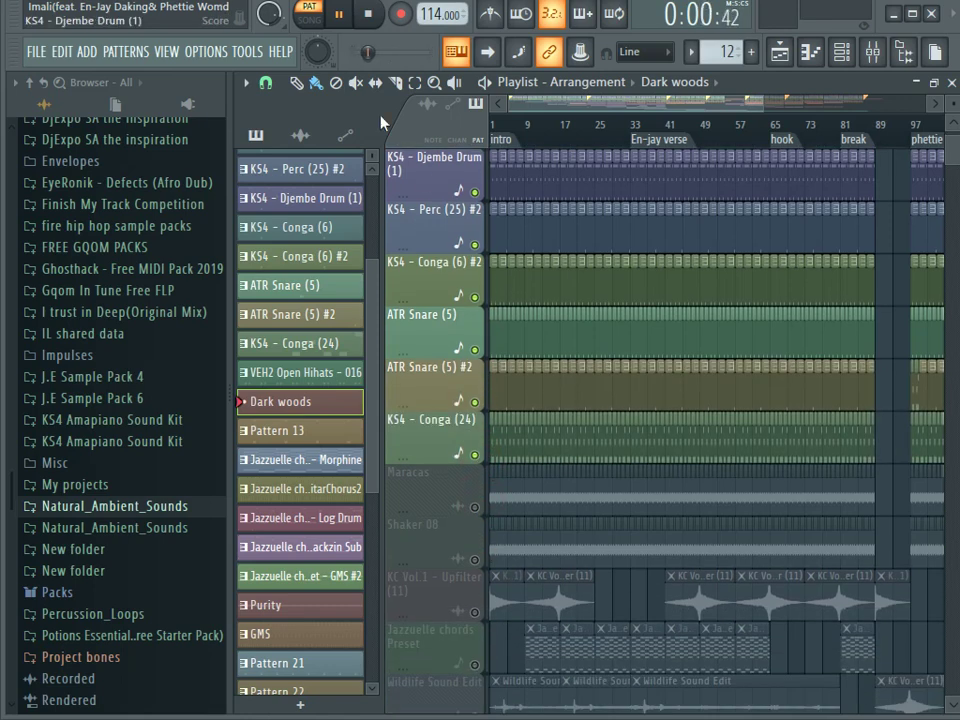
Play the arrangement in song mode, unmute Track 16 with the open hi-hats, and stop playback.
click(310, 19)
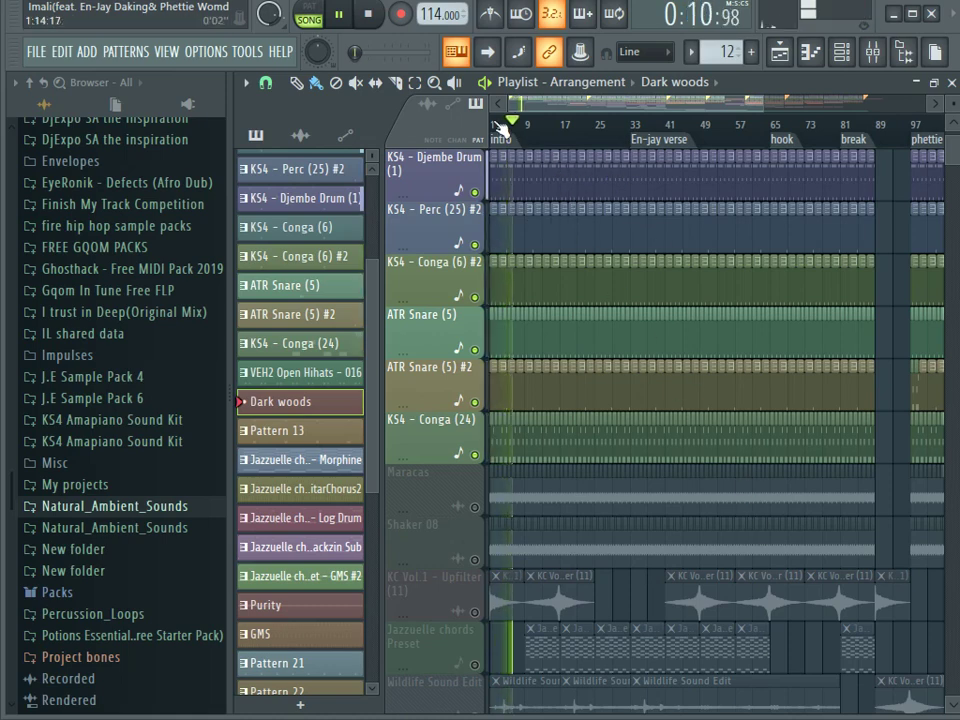
scroll(500, 128, up, 4)
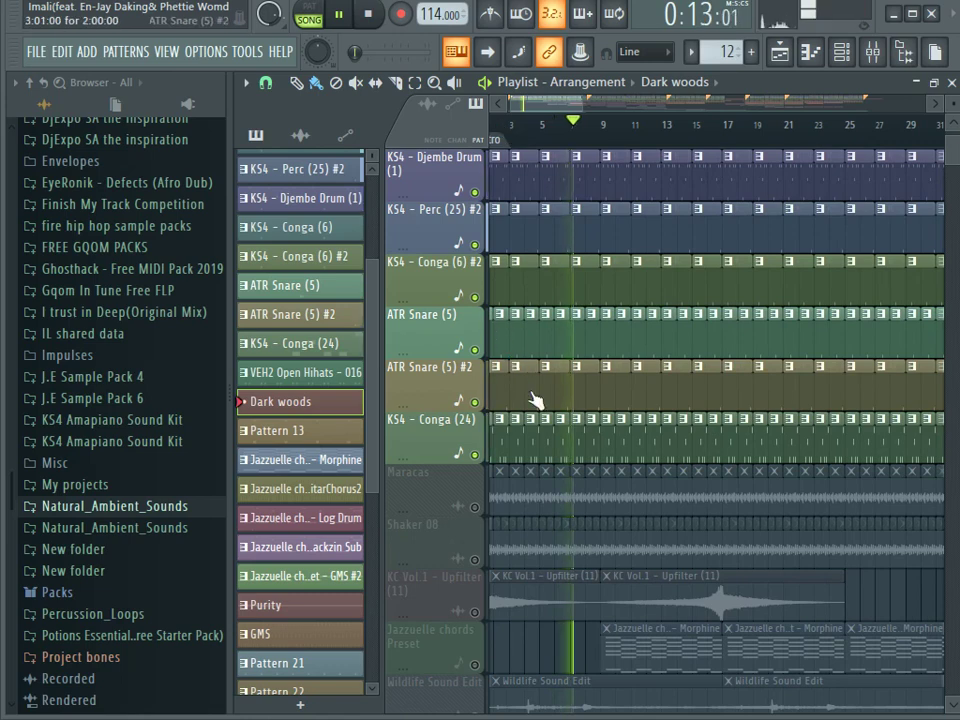
scroll(536, 399, down, 10)
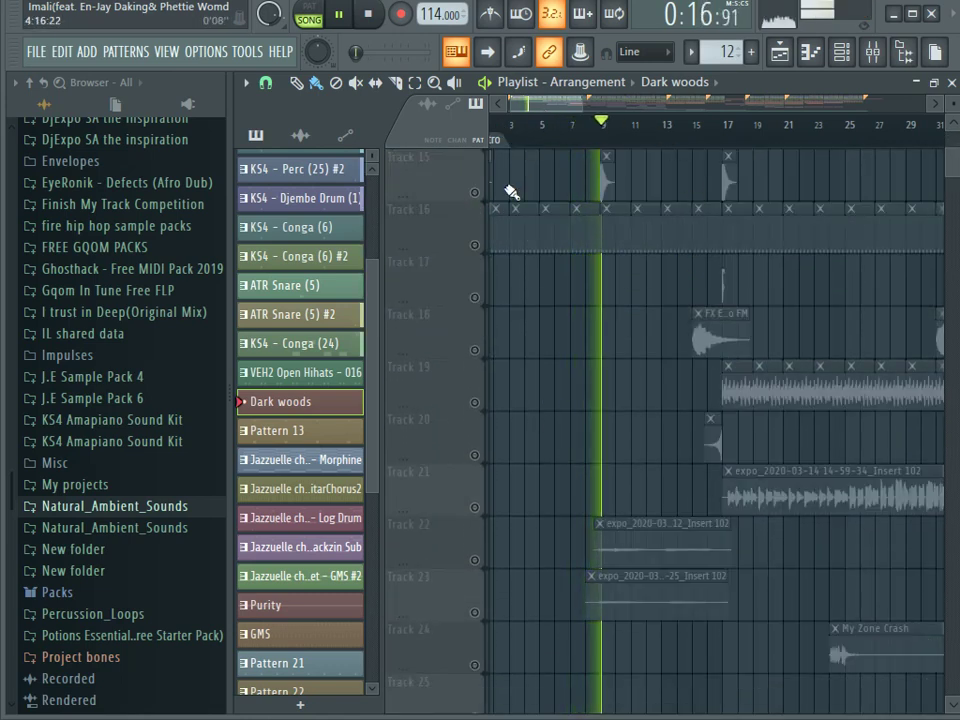
click(475, 246)
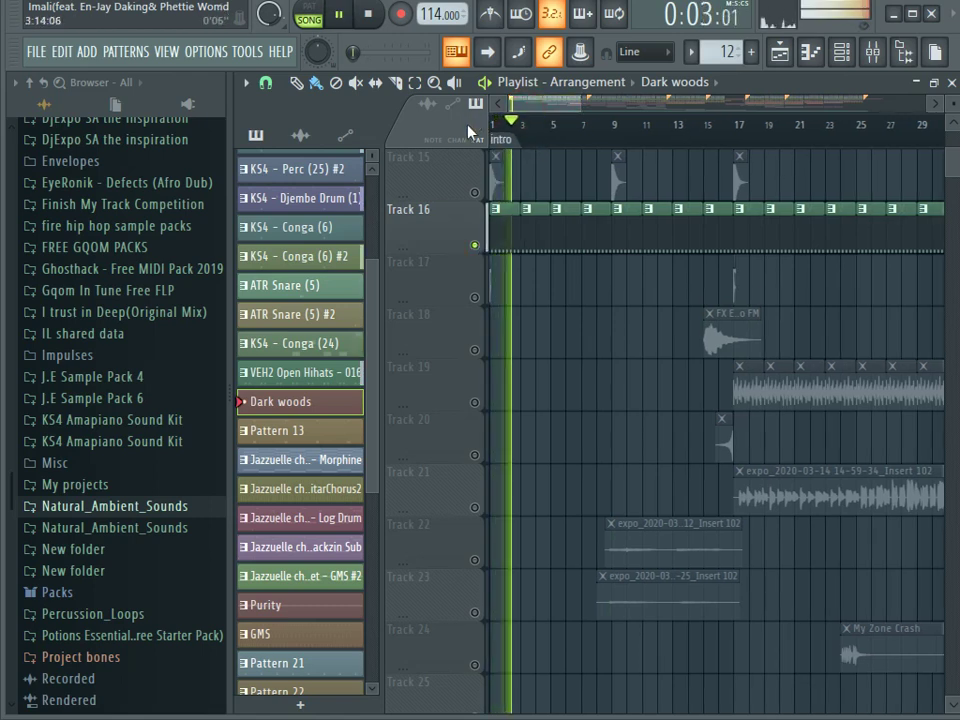
key(space)
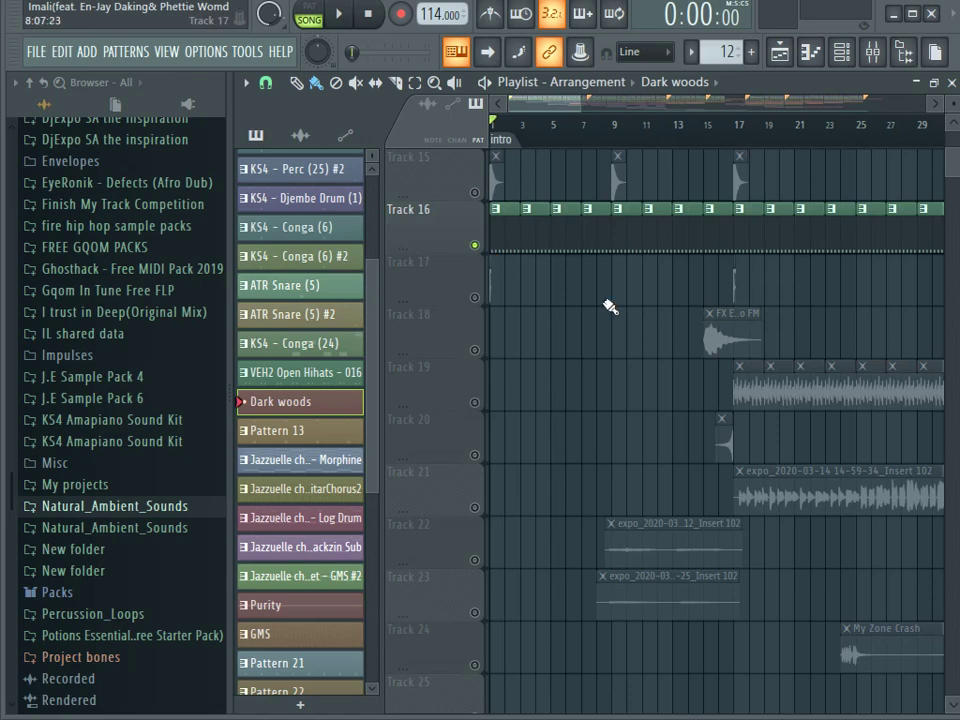
Open the sample settings of the Maracas audio clip in the playlist.
scroll(609, 307, up, 10)
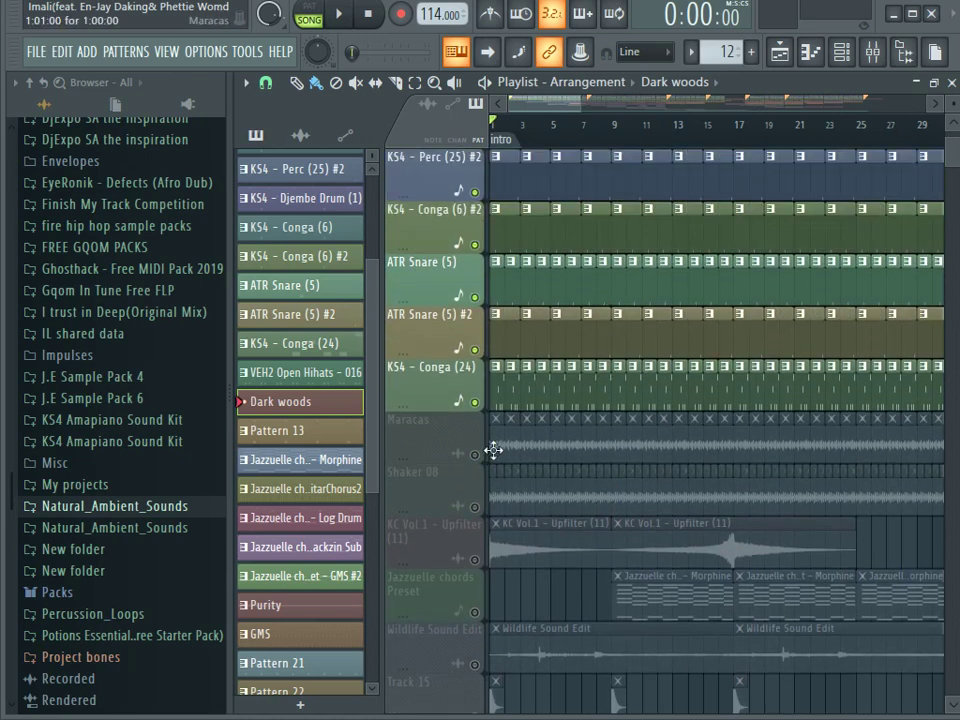
double_click(496, 450)
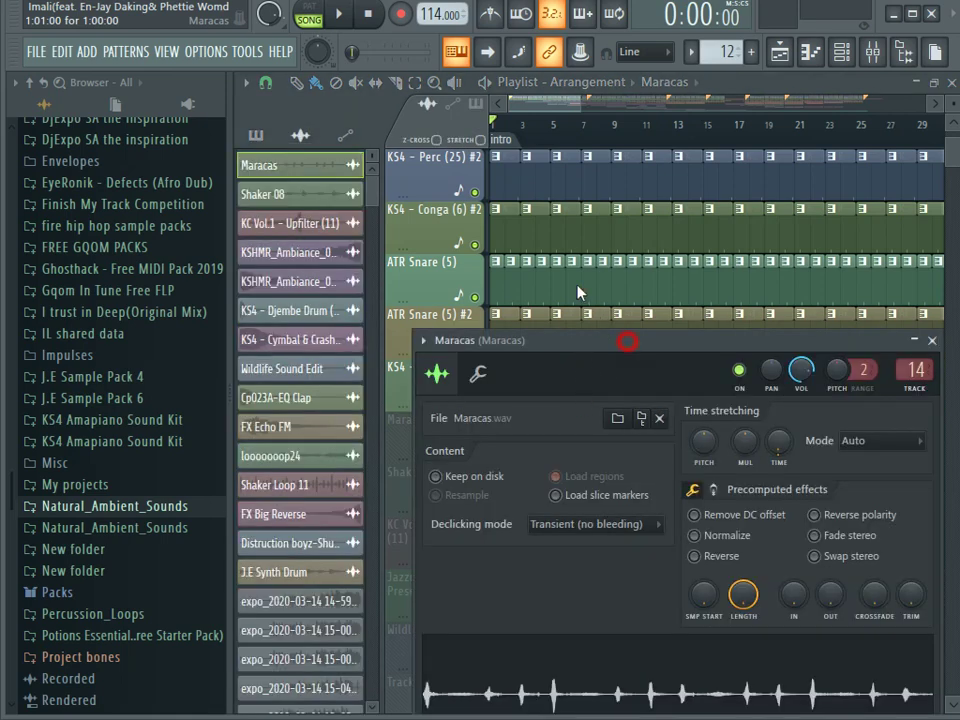
Inspect the Fruity Parametric EQ 2 curve on the Maracas mixer track and return to the playlist.
drag(627, 341, 576, 275)
click(873, 52)
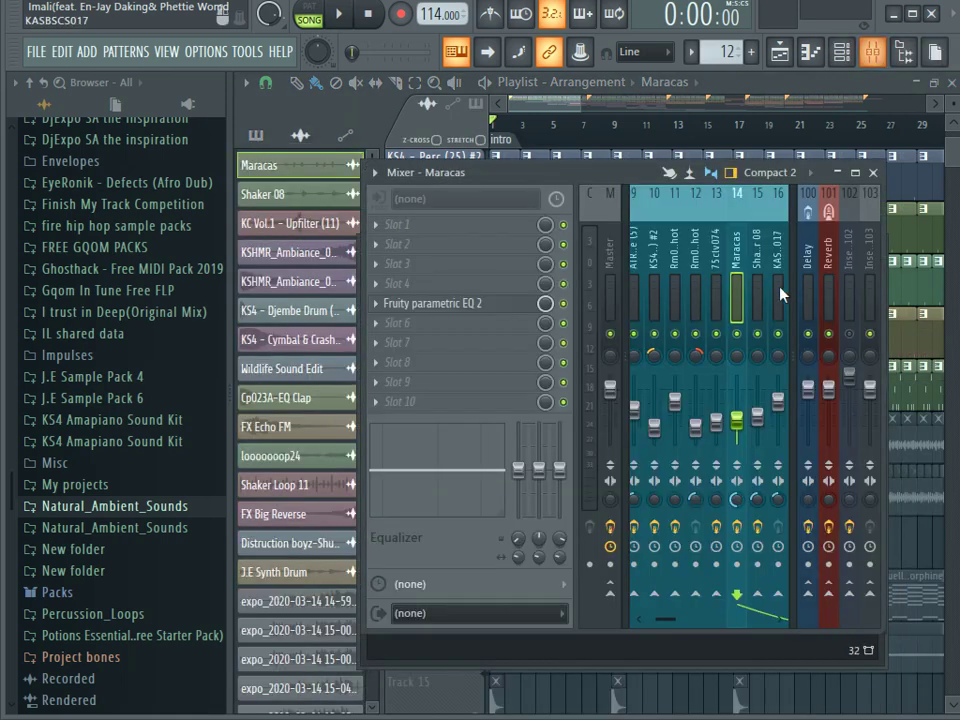
click(497, 323)
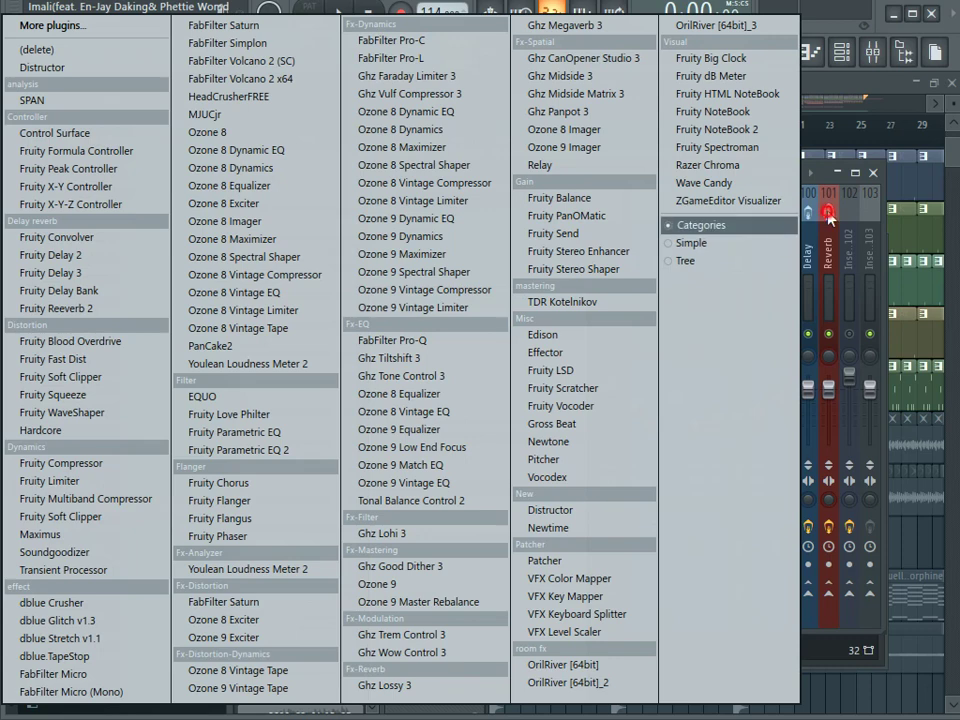
click(238, 450)
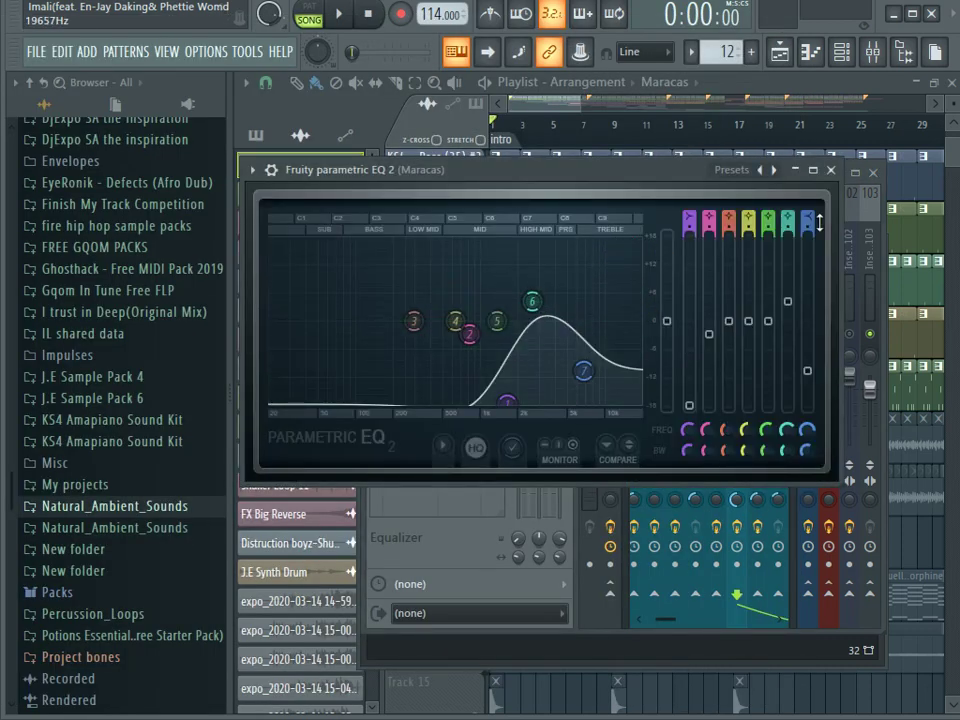
click(838, 173)
click(561, 108)
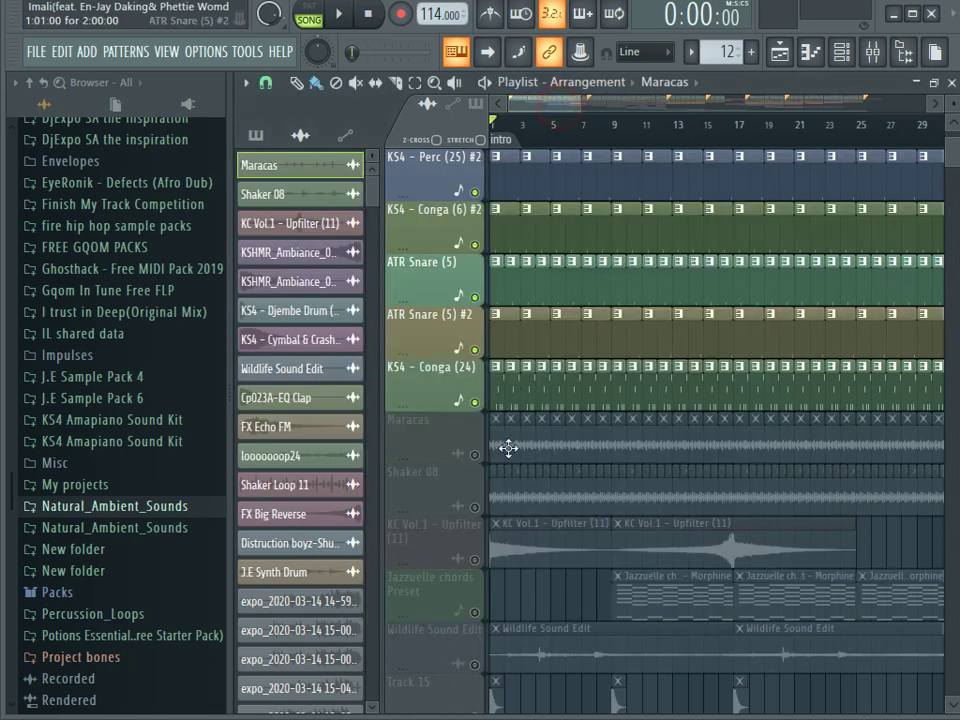
Unmute the Maracas and Shaker 08 playlist tracks, playing the arrangement after each one.
click(473, 457)
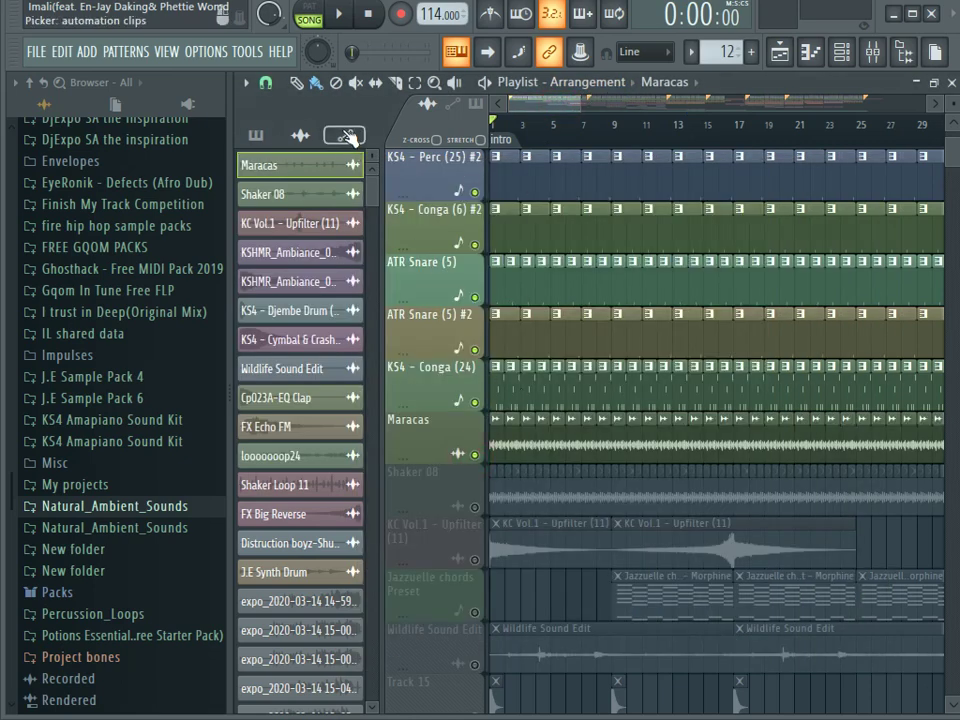
key(space)
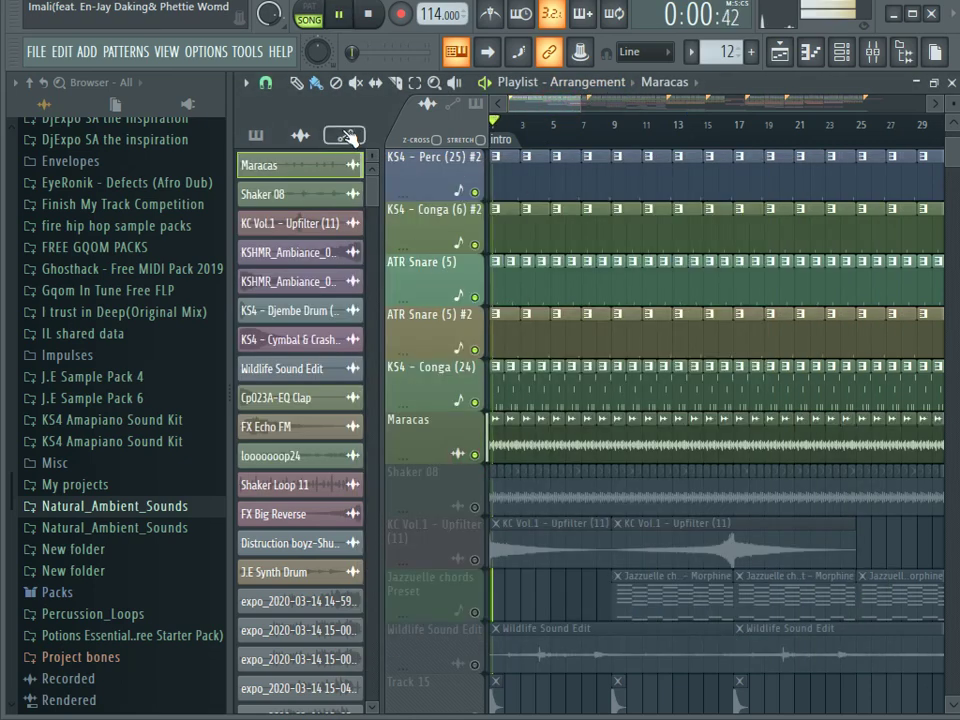
key(space)
click(475, 507)
key(space)
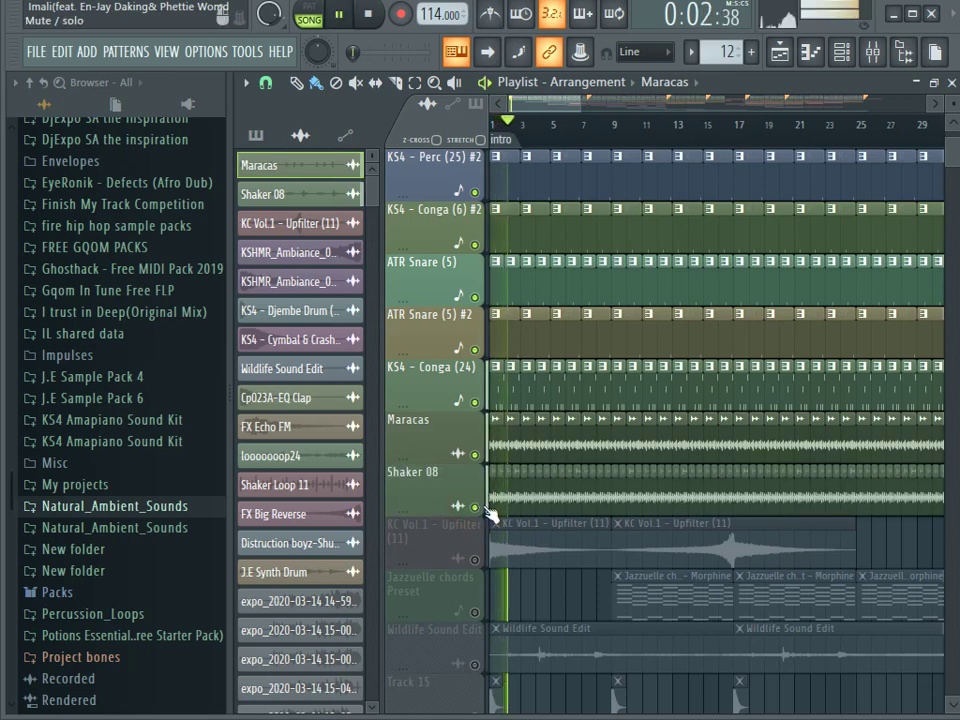
key(space)
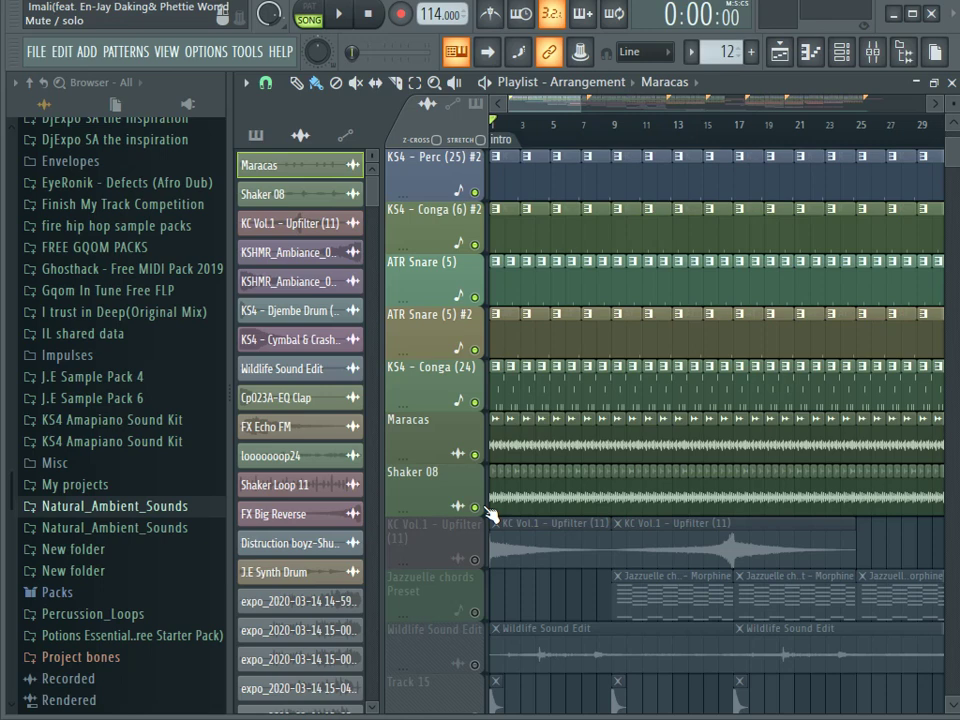
Unmute the KC Vol.1 - Upfilter (11) track, check its audio clip, and play the arrangement from the start.
click(476, 562)
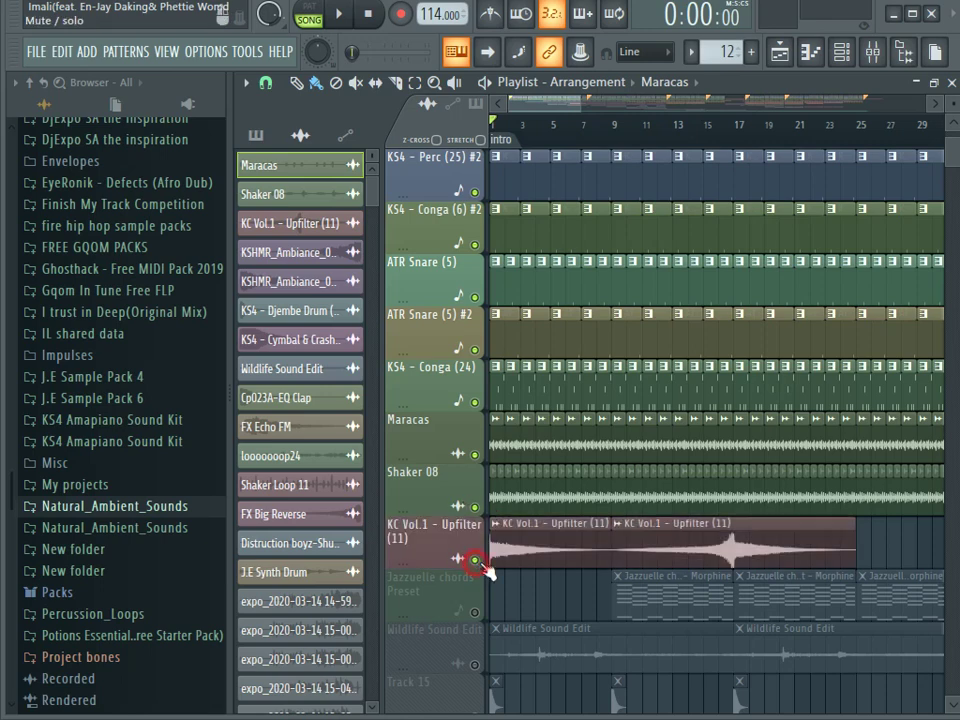
double_click(544, 563)
click(556, 133)
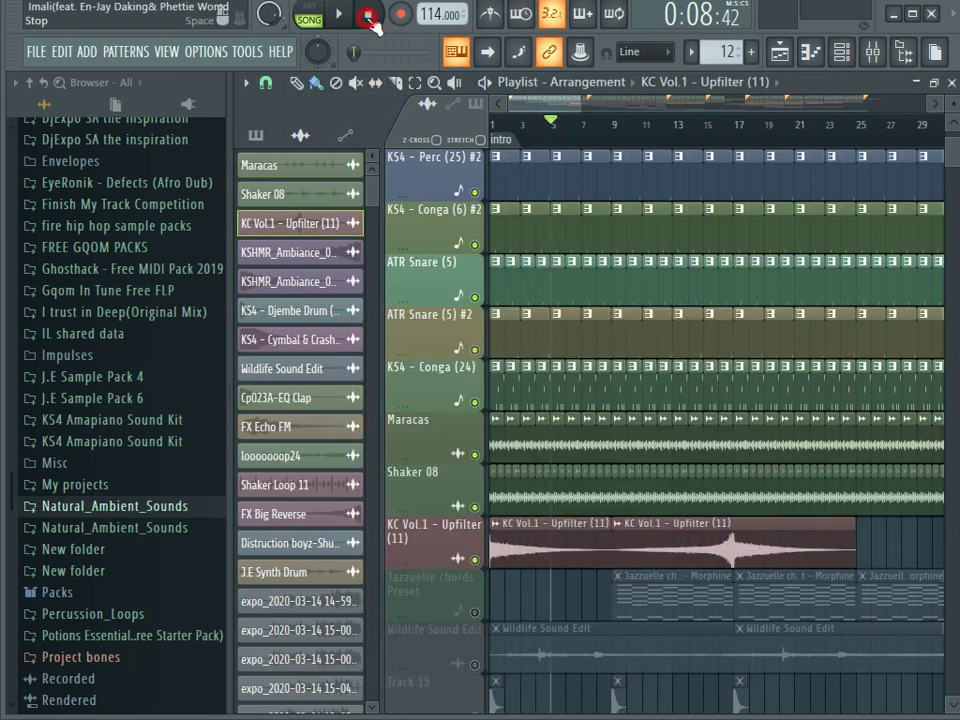
key(space)
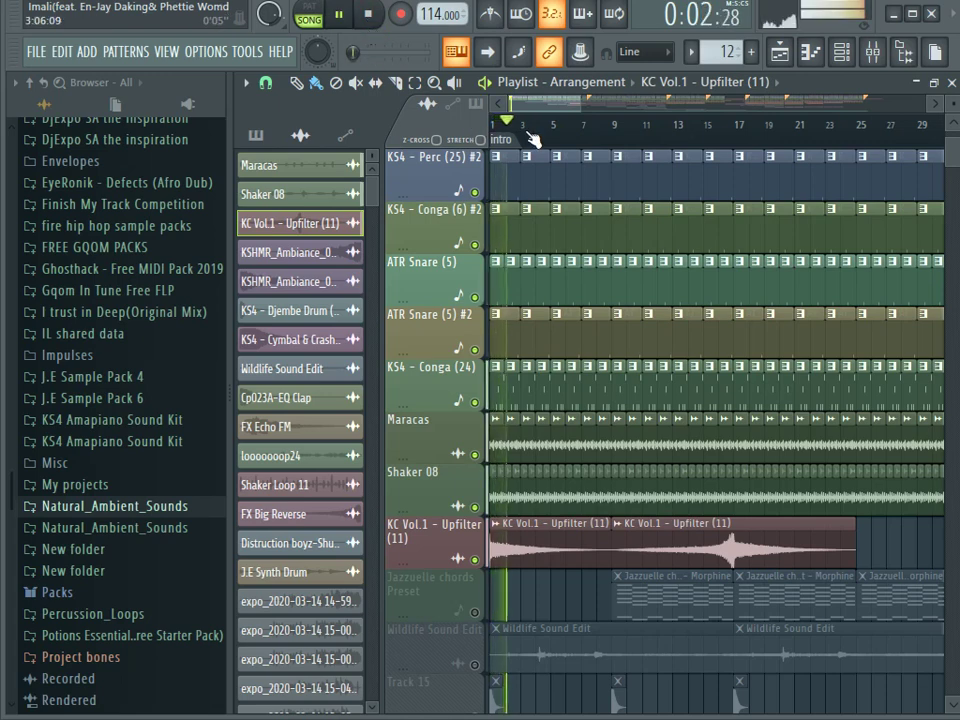
scroll(529, 133, down, 3)
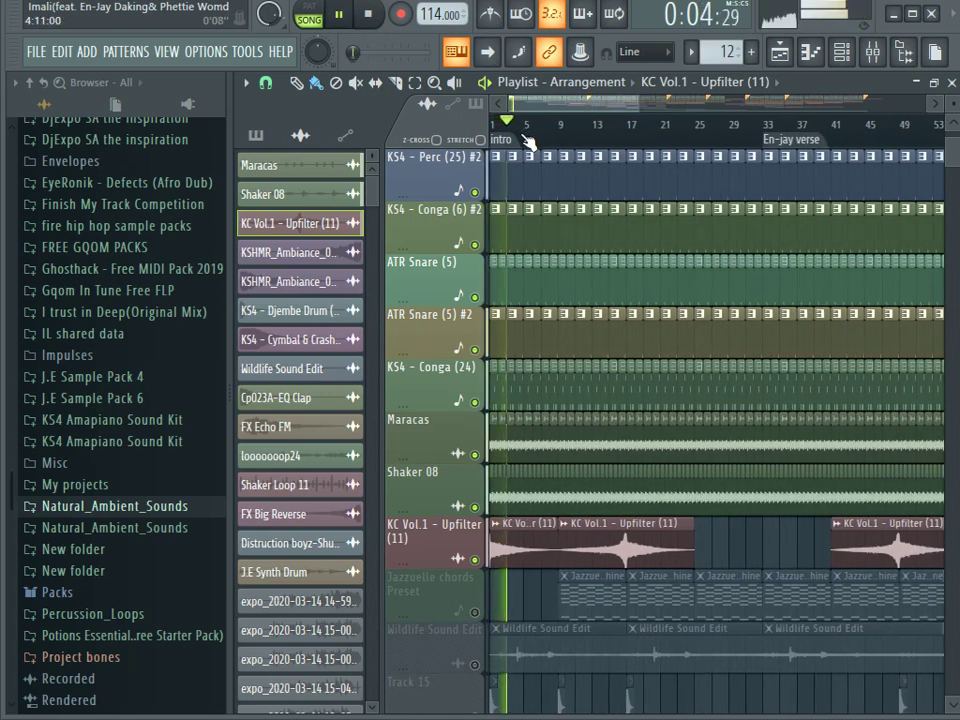
key(space)
Unmute Track 15 and the Wildlife Sound Edit track in the playlist, auditioning the arrangement.
scroll(525, 398, down, 3)
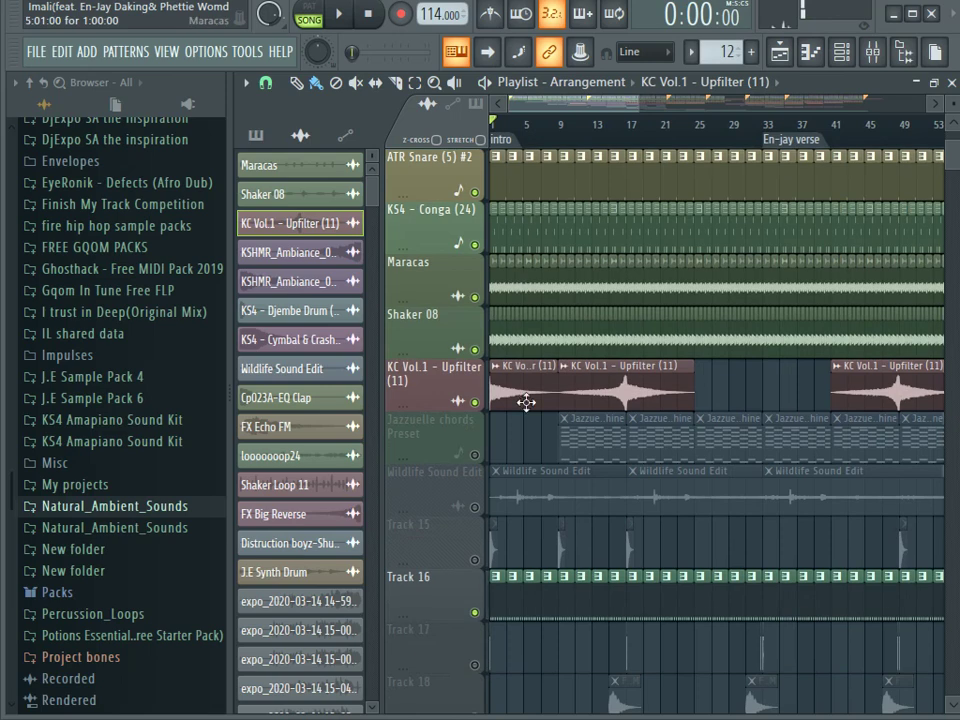
click(476, 556)
key(space)
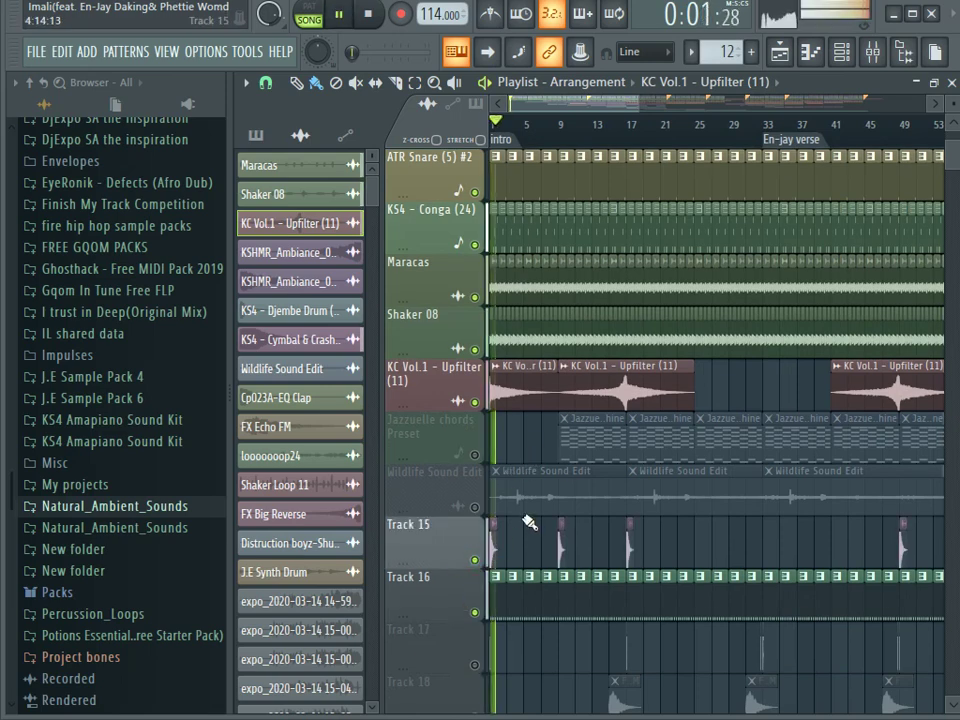
scroll(545, 517, down, 4)
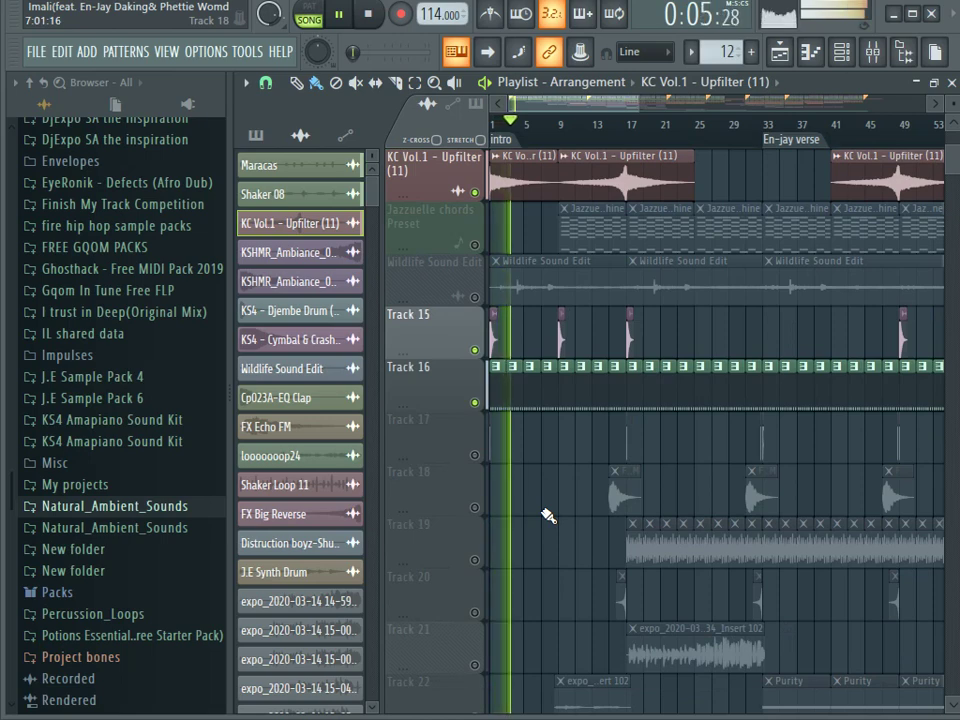
key(space)
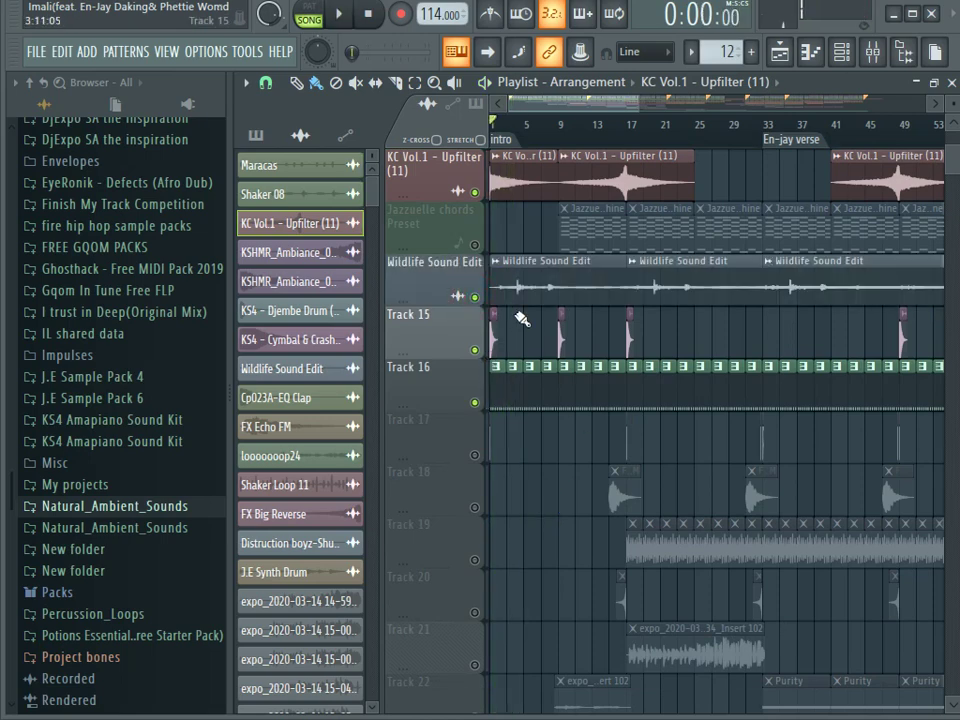
Inspect the Wildlife Sound Edit clip's sample settings and mixer effects, and listen to the arrangement.
double_click(523, 286)
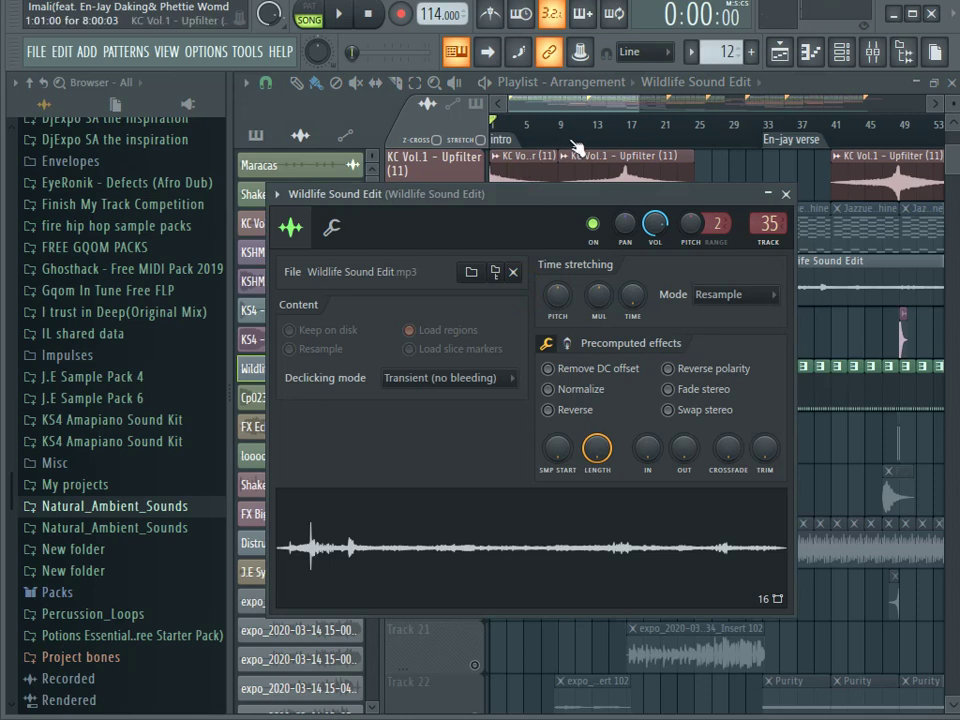
click(573, 106)
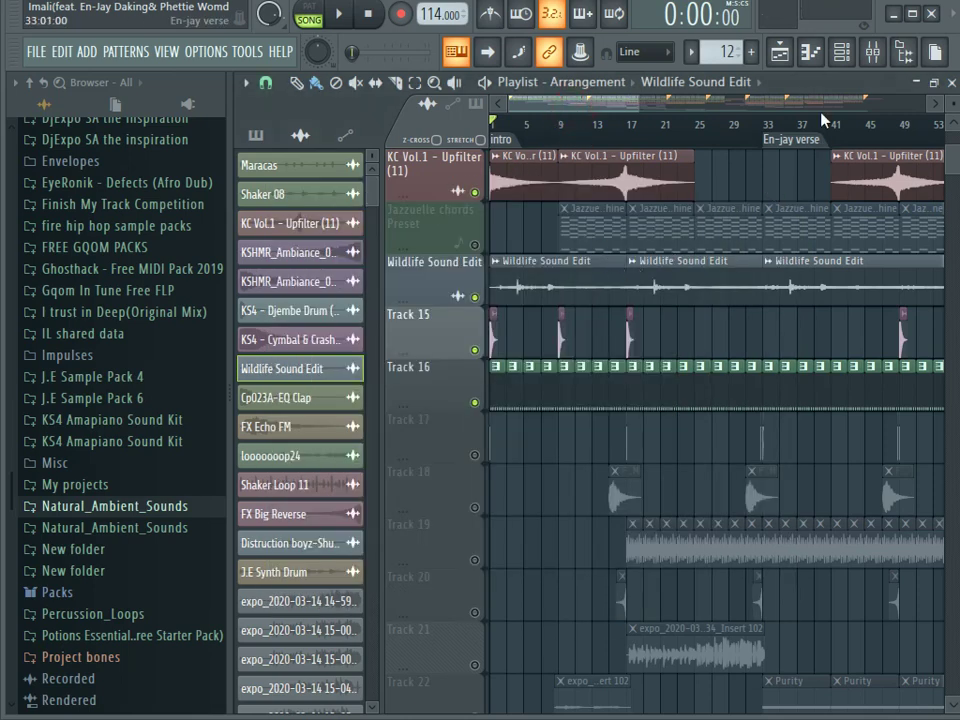
click(870, 50)
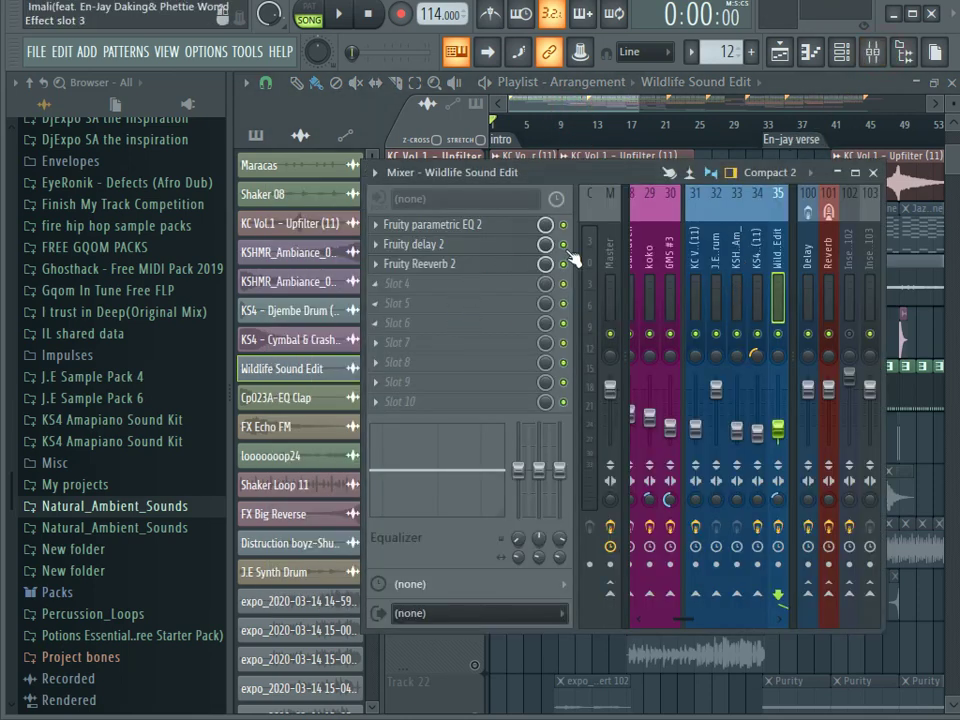
key(F9)
key(space)
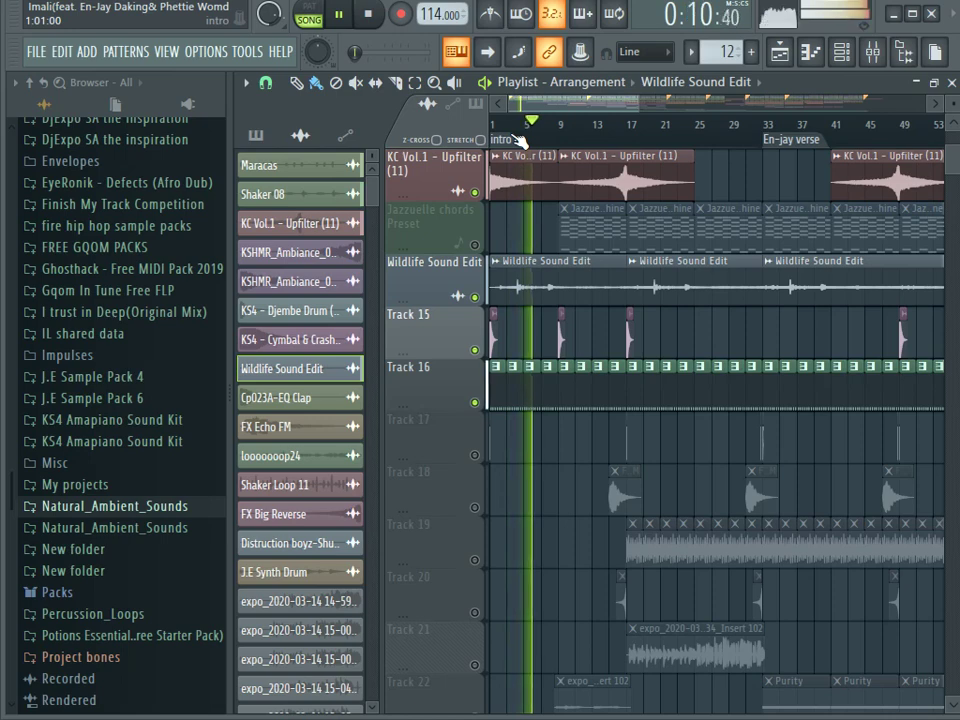
click(370, 16)
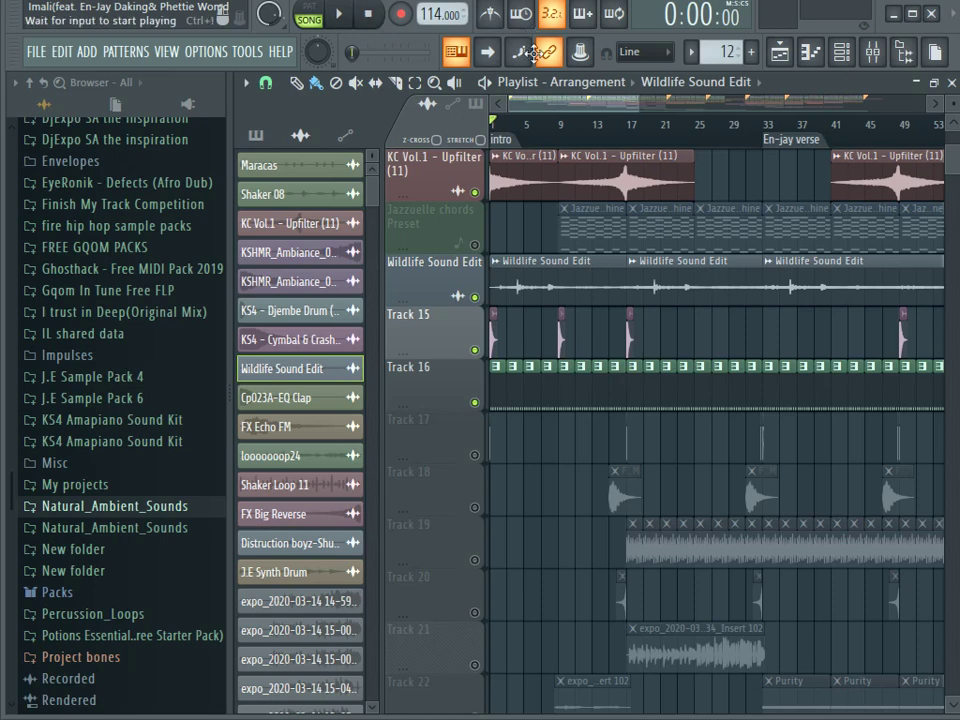
Unmute the Jazzuelle chords Preset track and play the arrangement from about bar 7.
scroll(666, 219, up, 3)
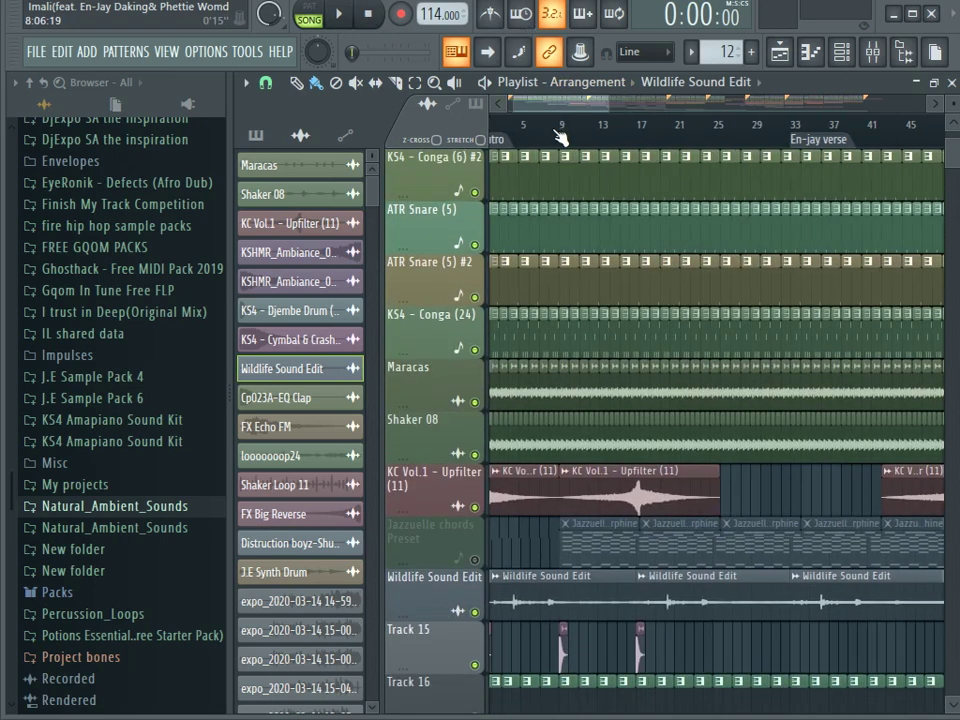
scroll(563, 127, up, 2)
scroll(650, 430, down, 1)
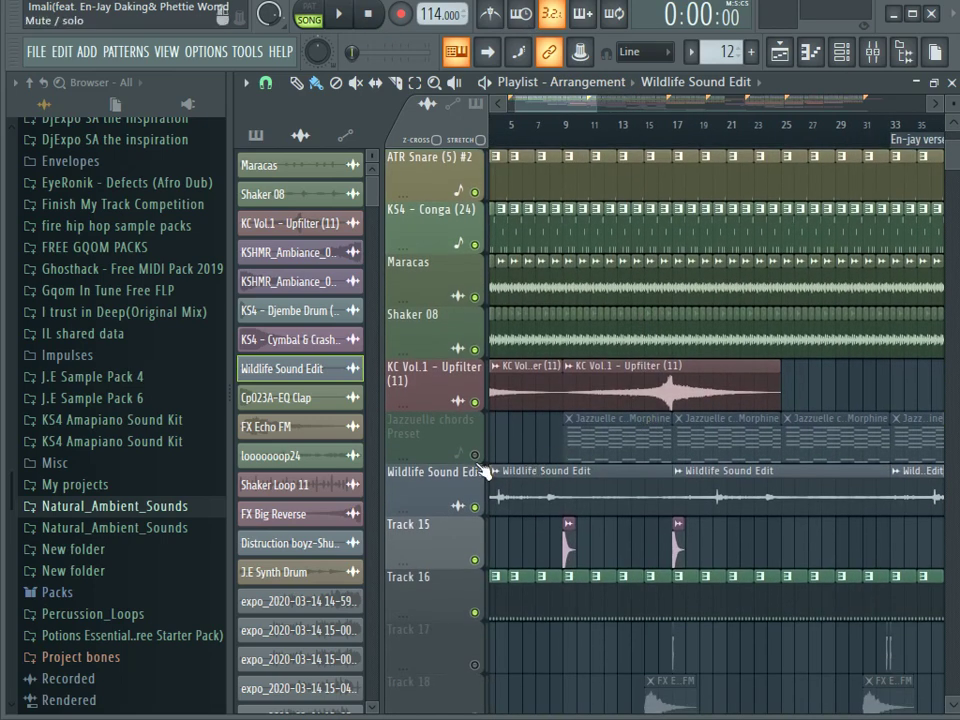
click(476, 456)
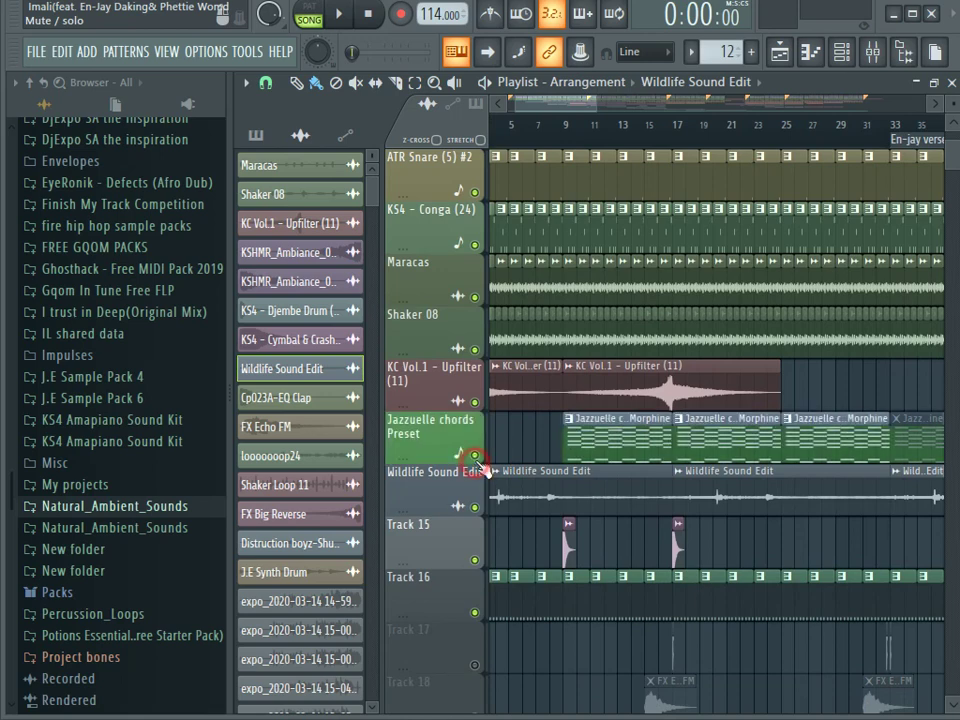
drag(566, 103, 544, 103)
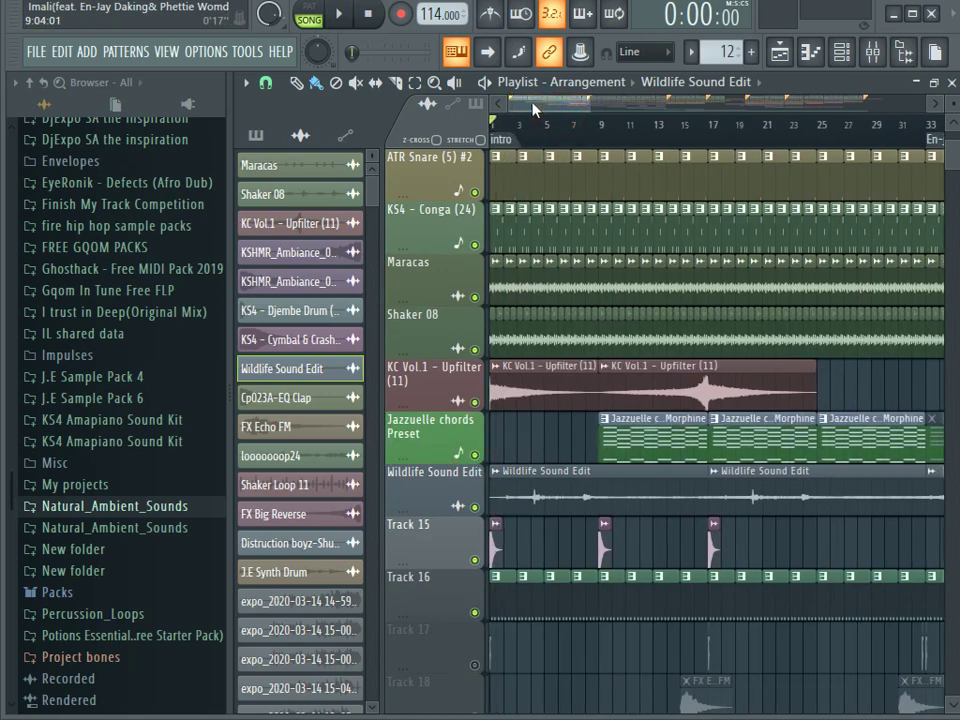
scroll(643, 489, down, 6)
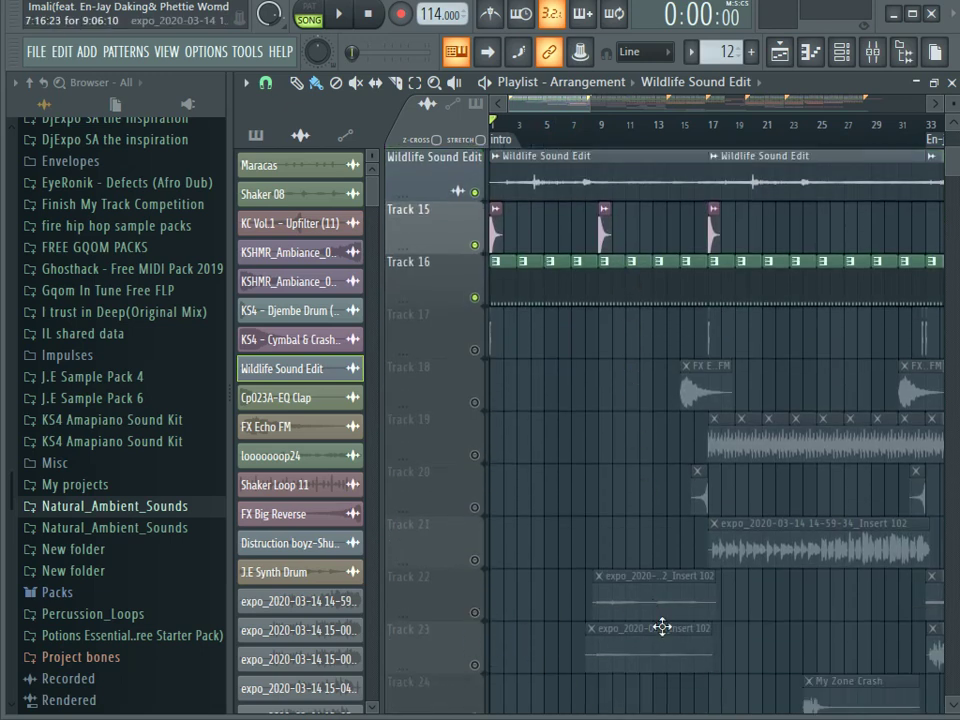
scroll(699, 640, up, 3)
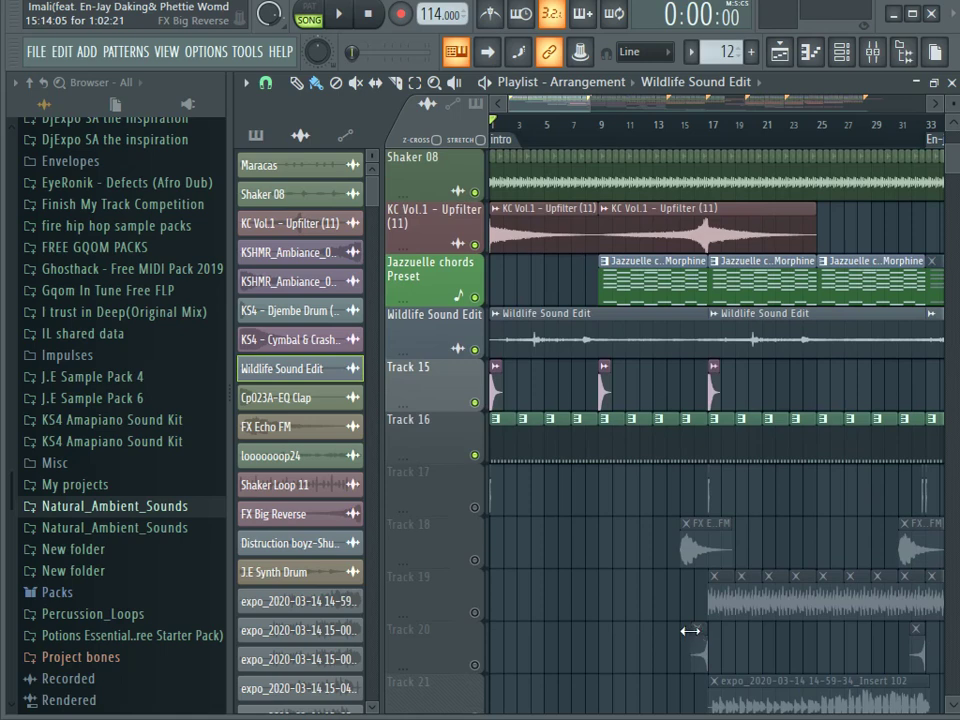
click(573, 135)
key(space)
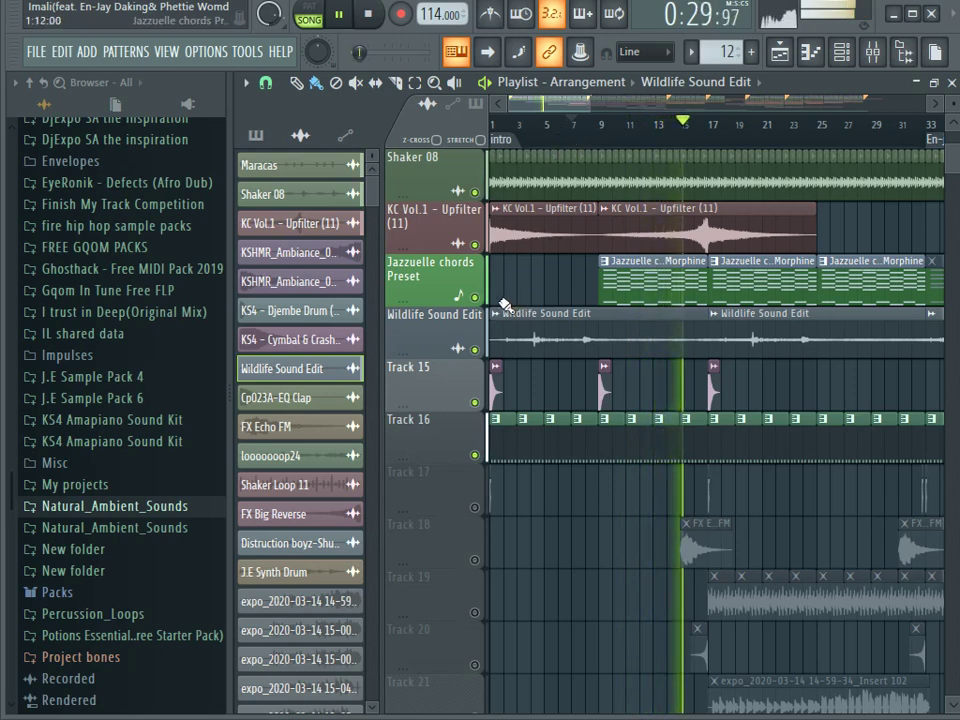
Switch to pattern mode for the Jazzuelle chords pattern and look at its Morphine synthesizer settings.
double_click(664, 274)
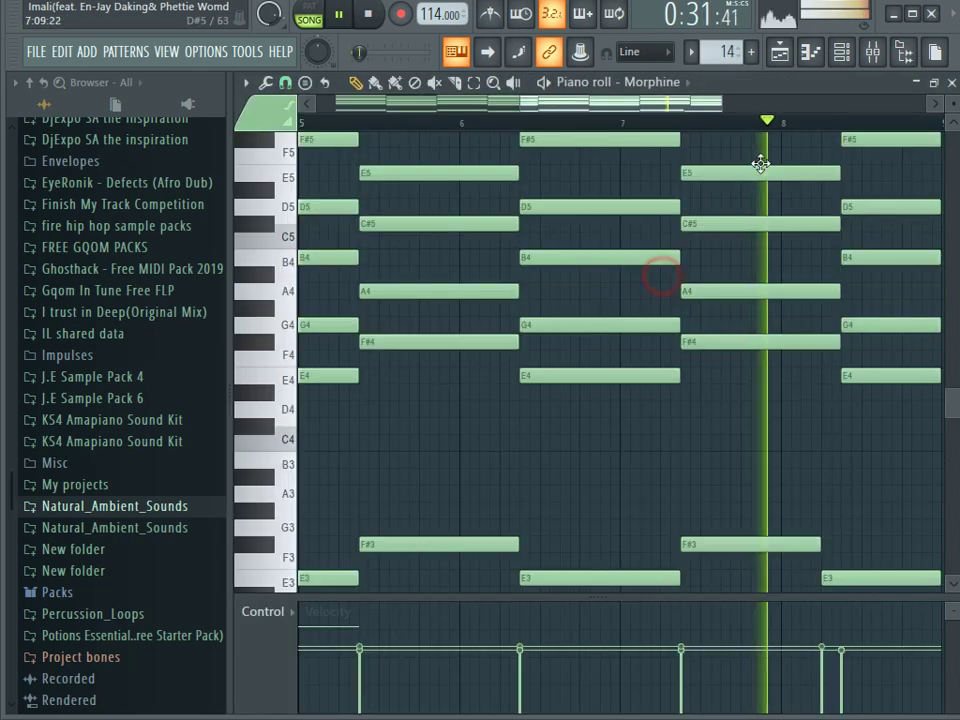
click(840, 60)
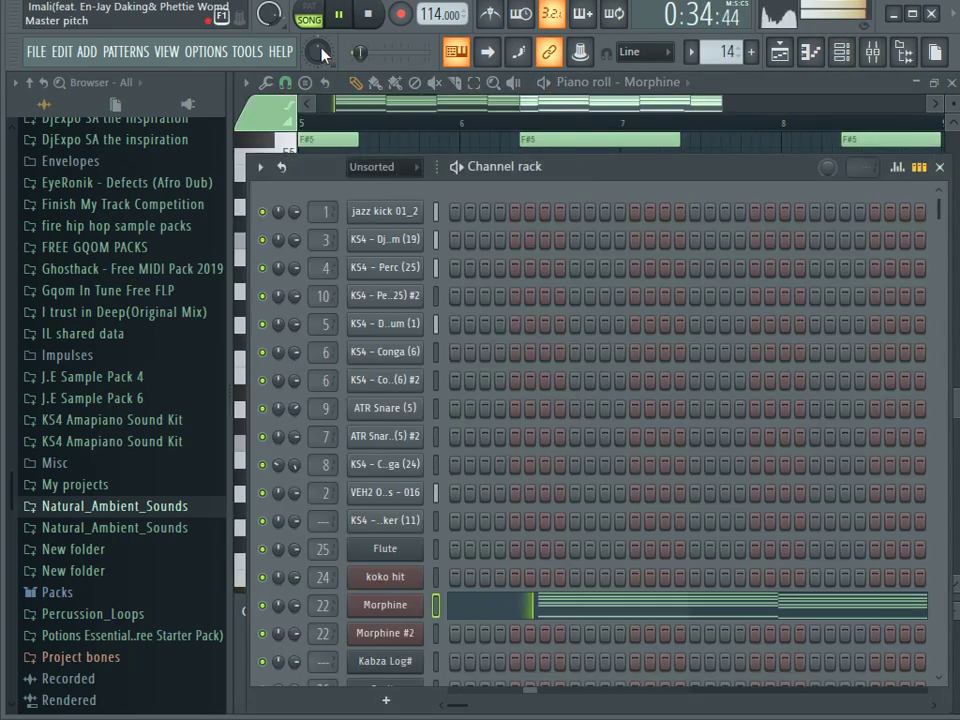
click(309, 14)
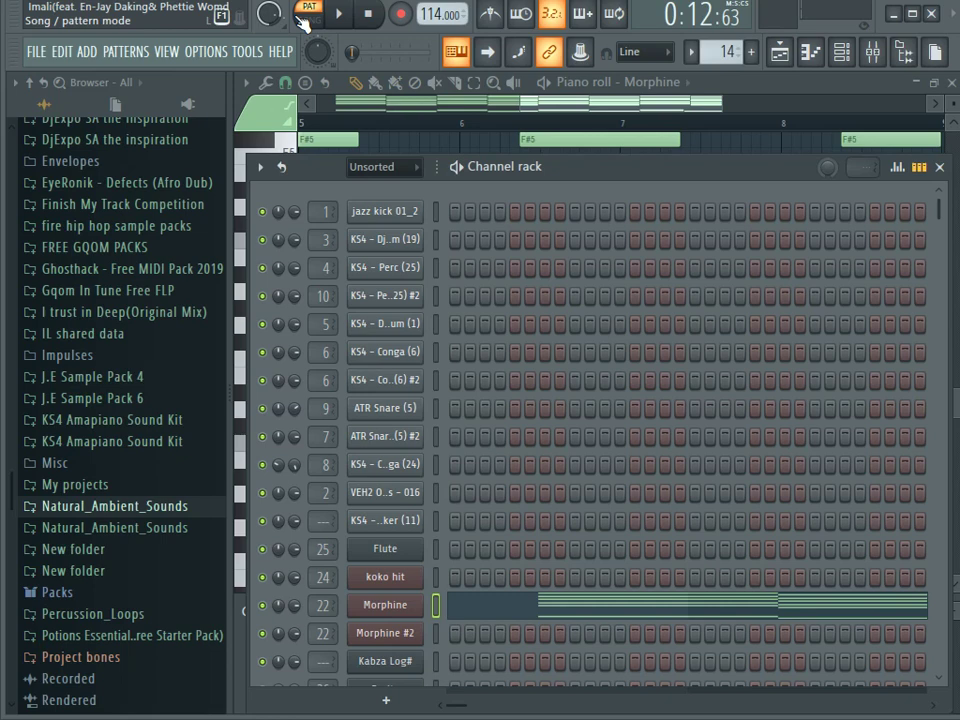
click(380, 606)
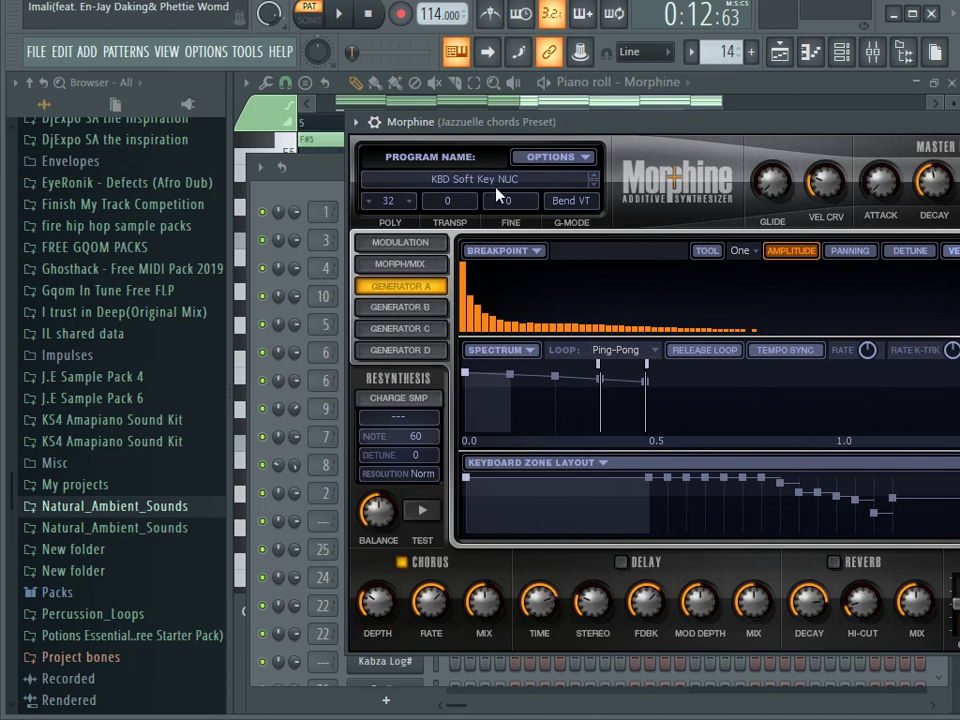
click(321, 182)
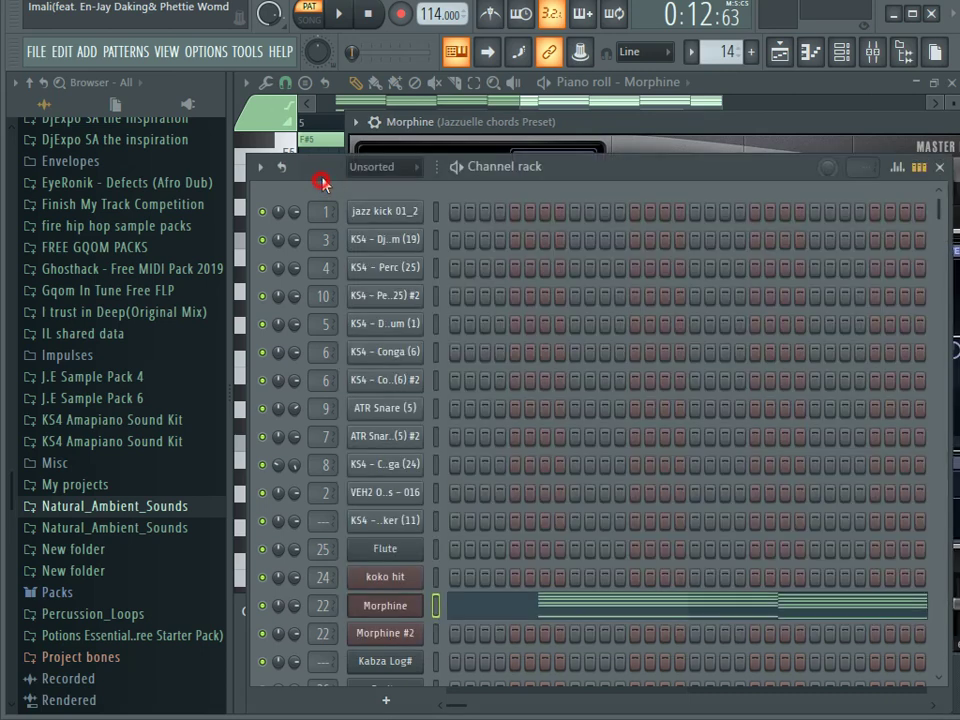
Save the project and examine the full Morphine chord progression in the piano roll.
click(493, 620)
key(ctrl+s)
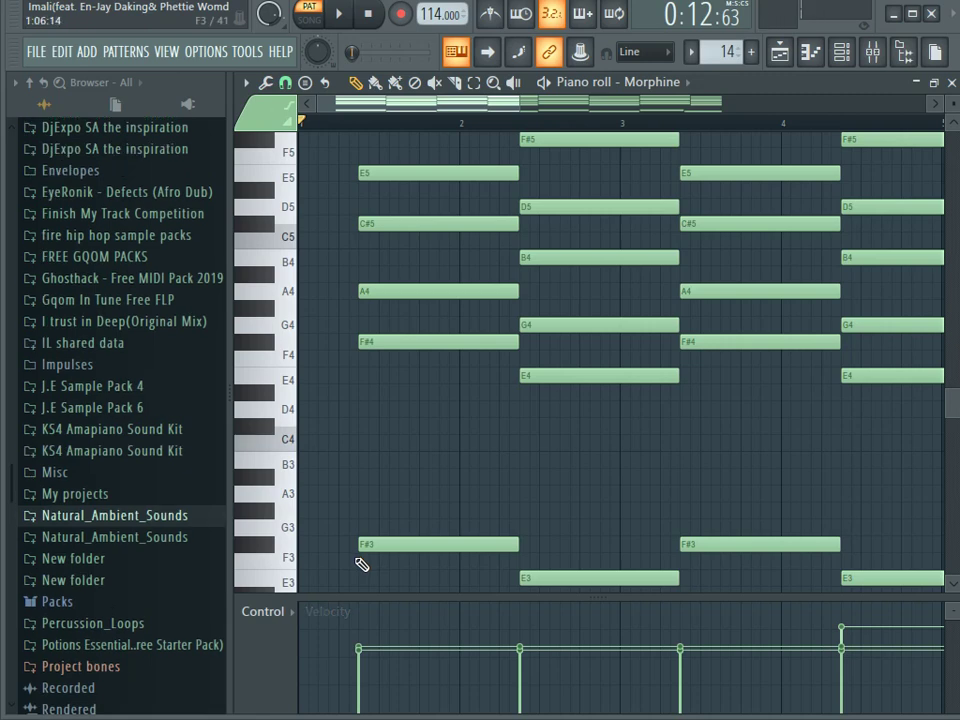
ctrl+scroll(553, 315, down, 3)
scroll(521, 375, up, 3)
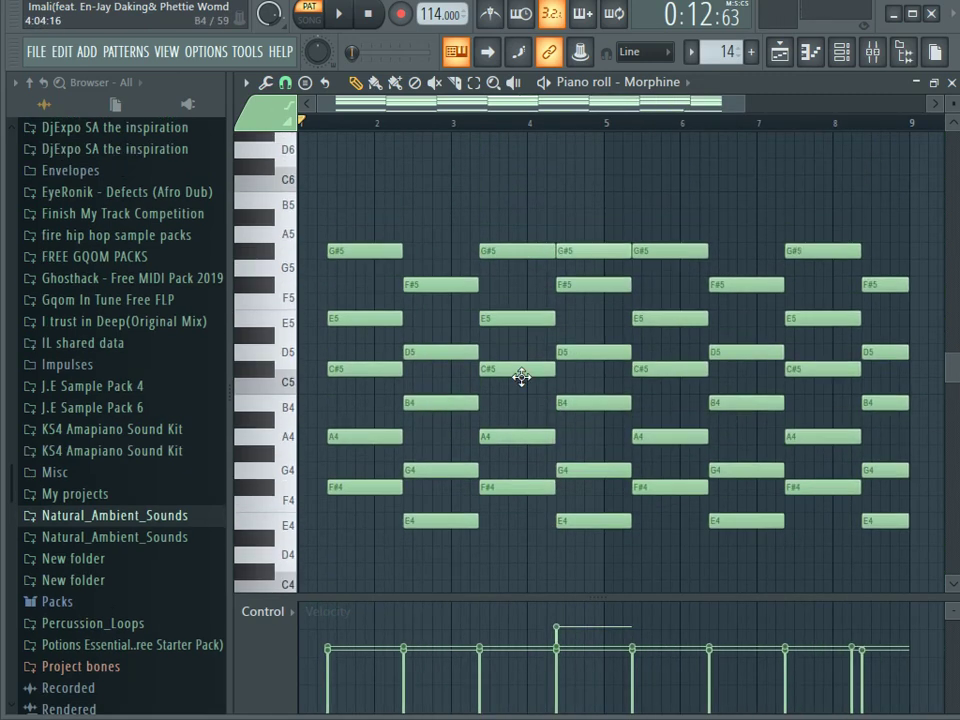
Stamp a Minor 9th chord on F#4 just before the first Morphine chord, and delete it again.
click(300, 86)
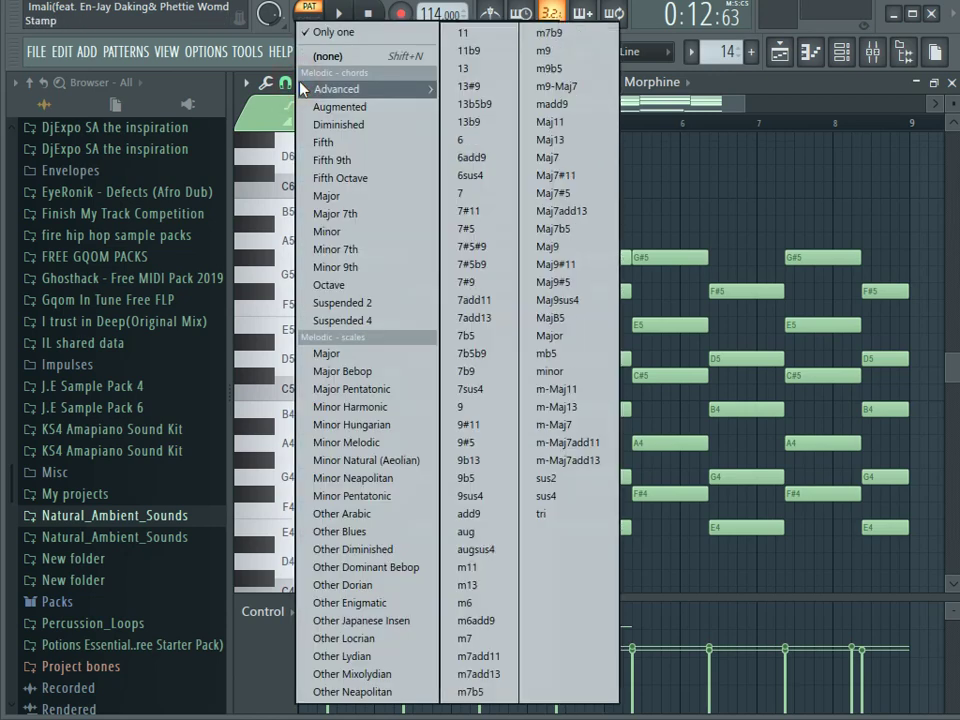
click(325, 268)
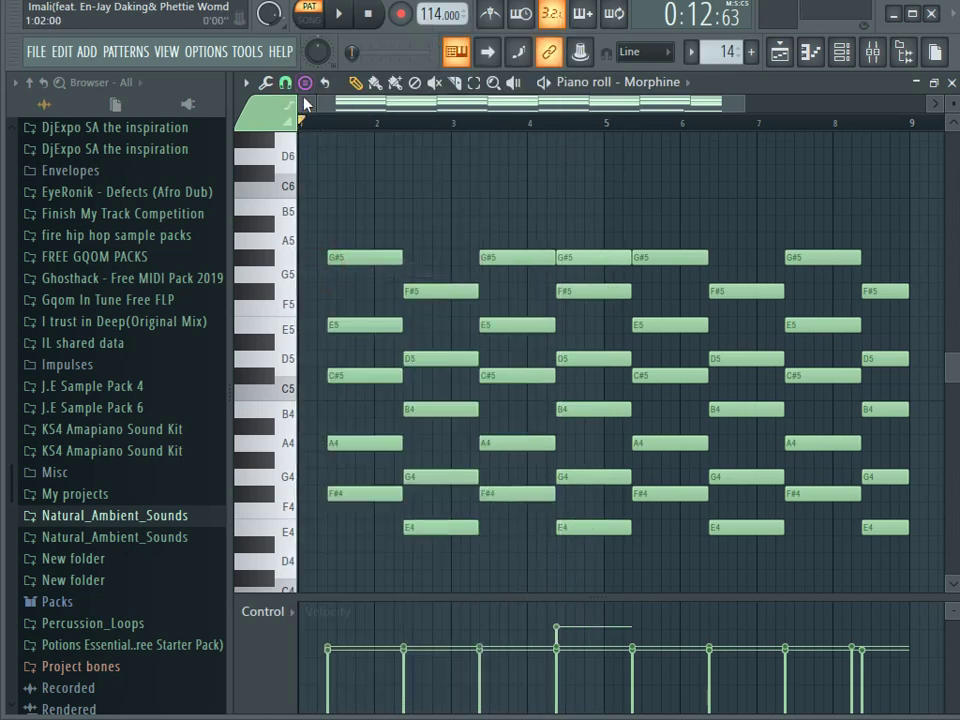
click(305, 84)
click(330, 228)
click(394, 212)
drag(396, 212, 311, 497)
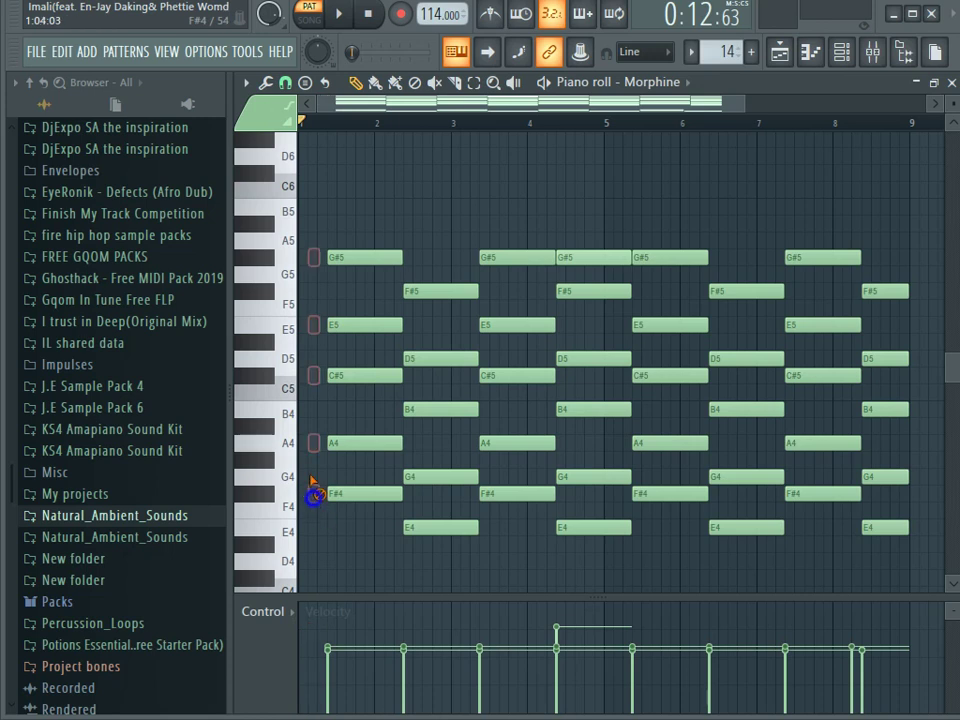
key(Delete)
Turn off snapping in the piano roll and listen to the Morphine chord pattern down to its bass notes.
click(285, 83)
click(289, 108)
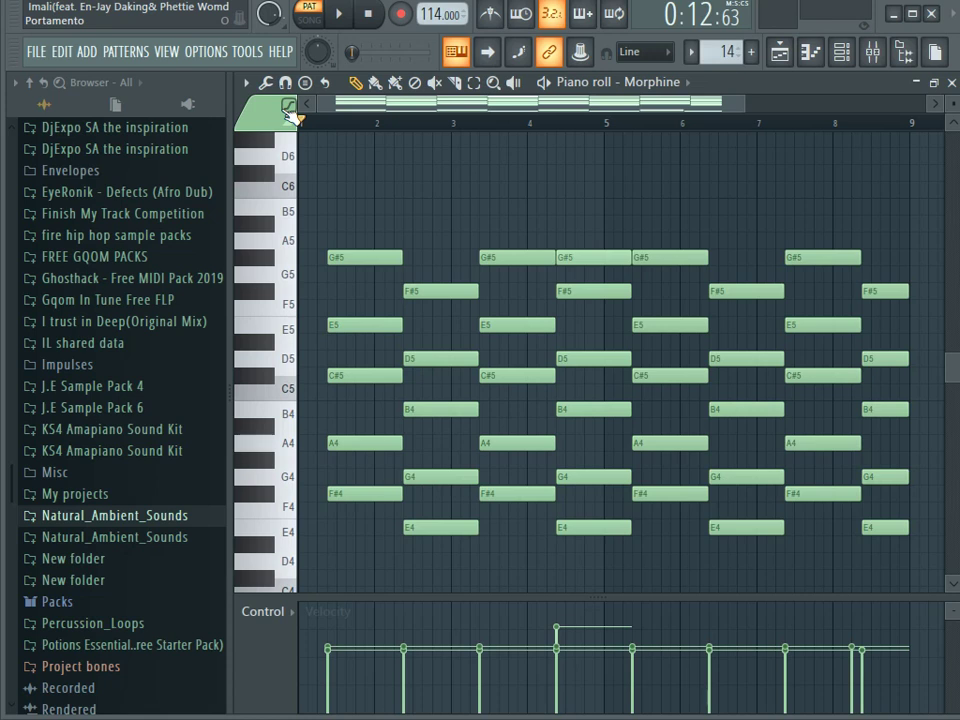
scroll(558, 255, down, 5)
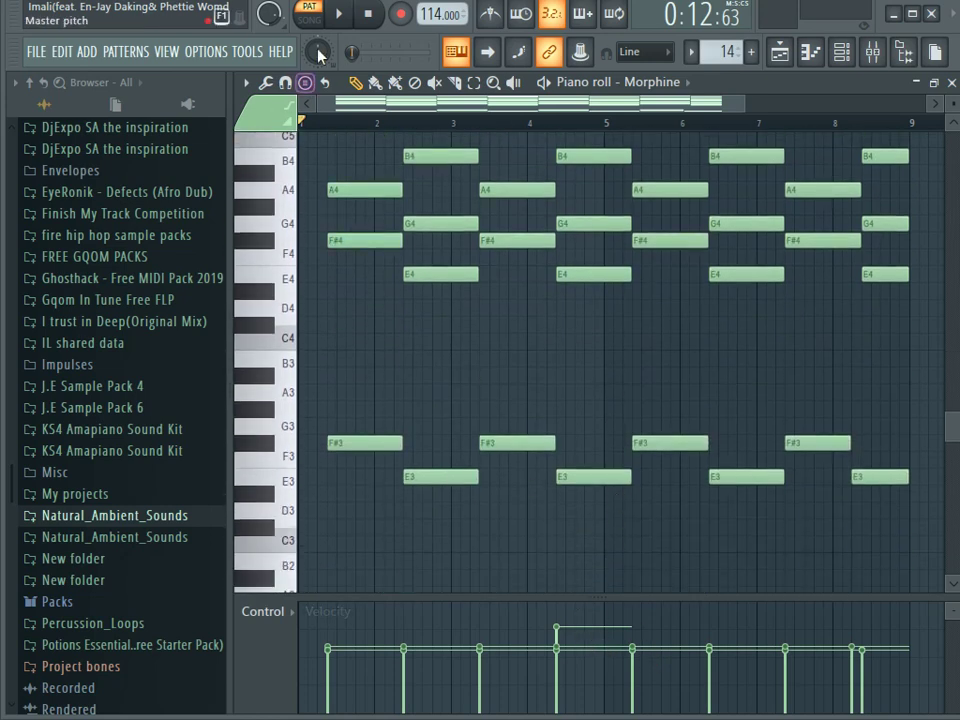
click(340, 14)
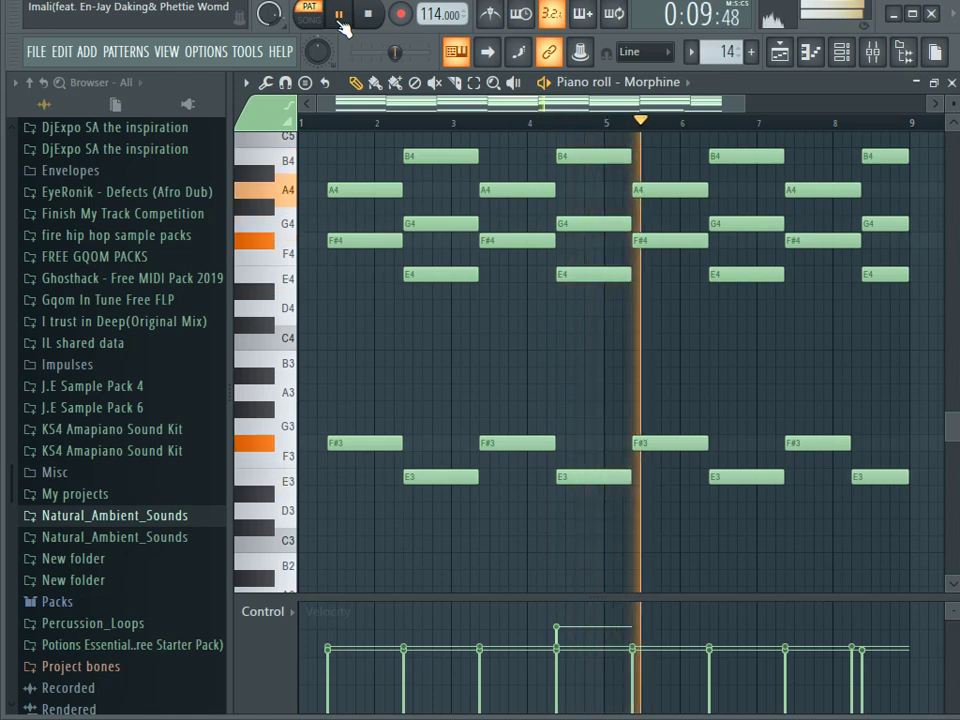
click(369, 14)
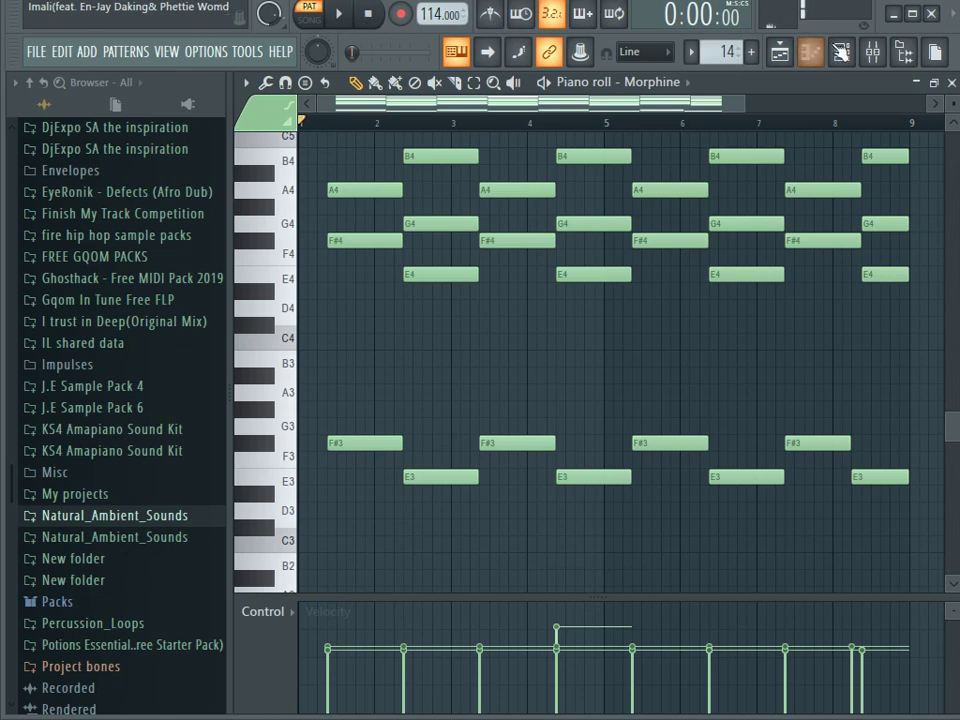
Examine the Fruity parametric EQ 2 curve on the Jazzuelle chords Preset mixer track while the pattern plays.
click(872, 51)
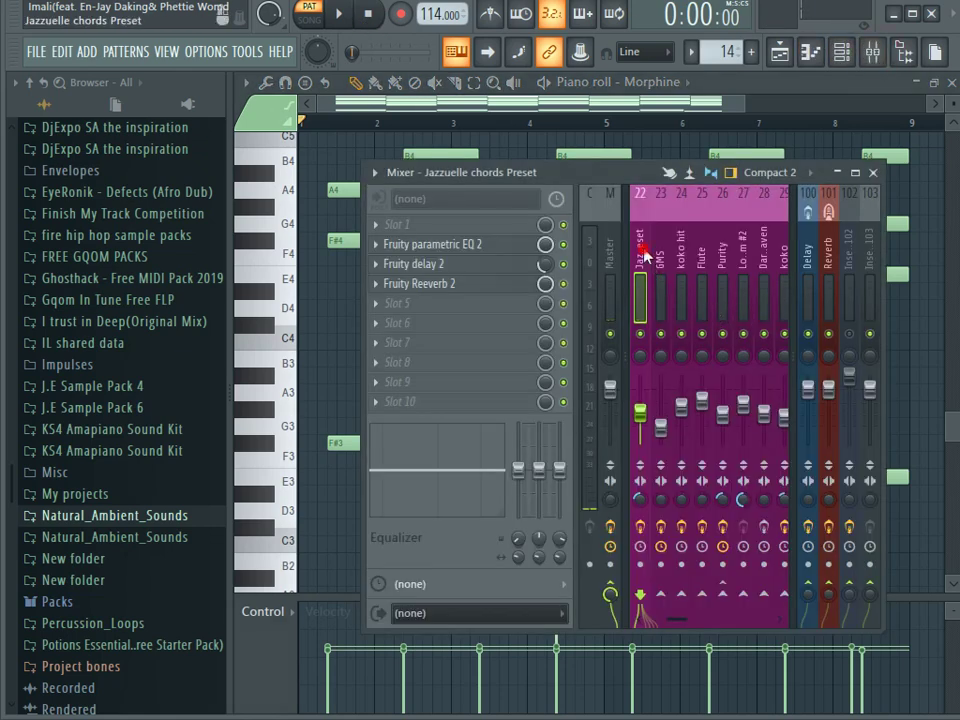
click(440, 244)
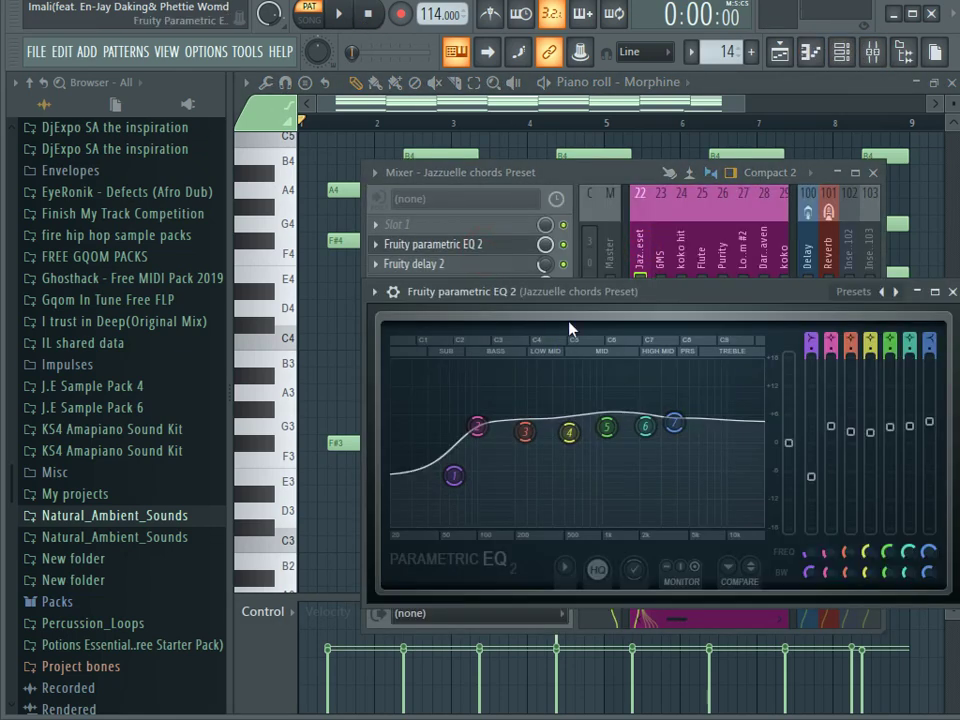
drag(570, 326, 512, 220)
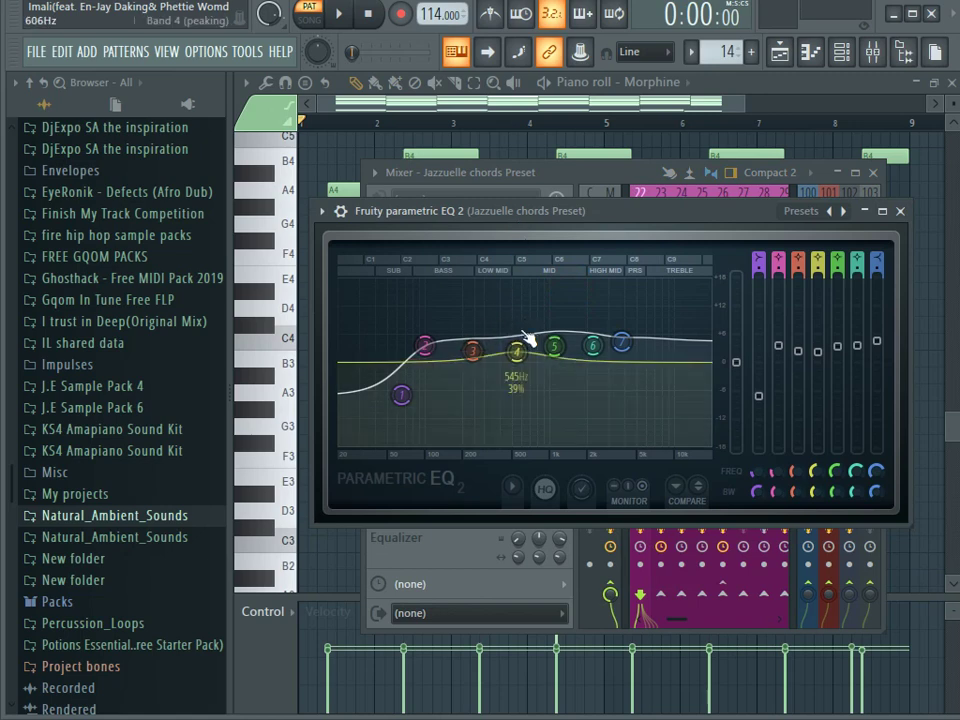
click(343, 17)
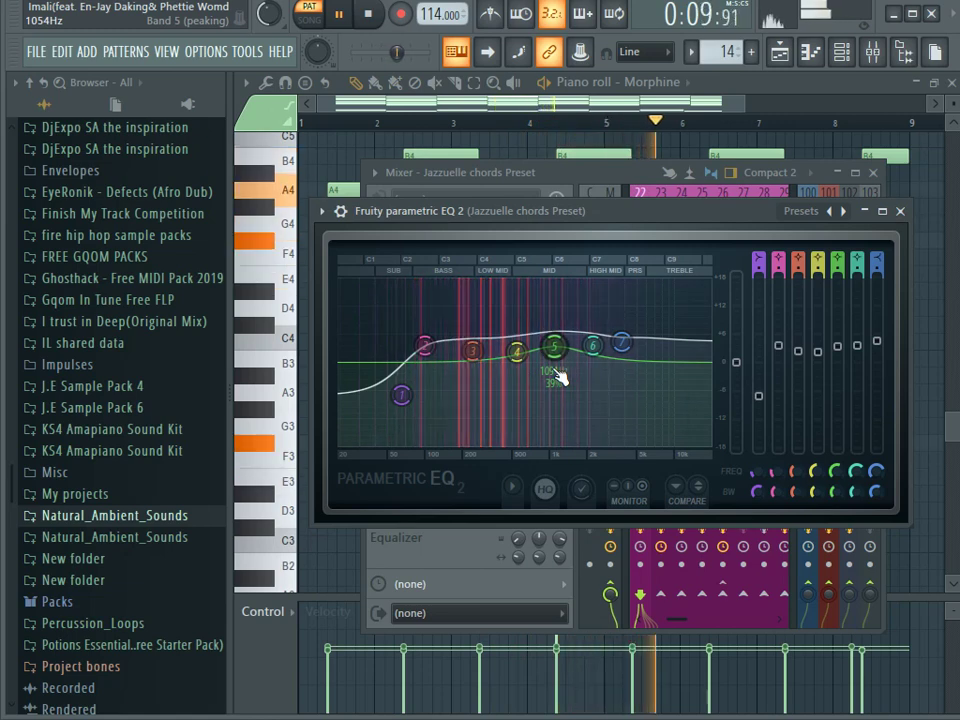
click(853, 63)
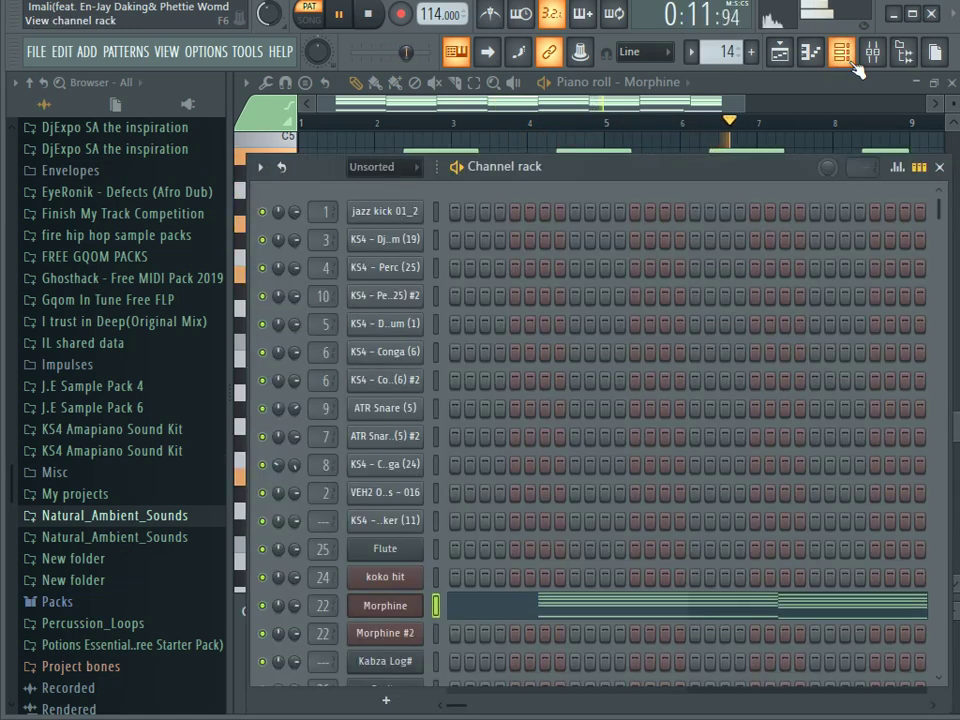
Look at Fruity delay 2 and Fruity Reeverb 2 on the Jazzuelle chords Preset mixer track and listen to the processed chords.
click(873, 51)
click(466, 267)
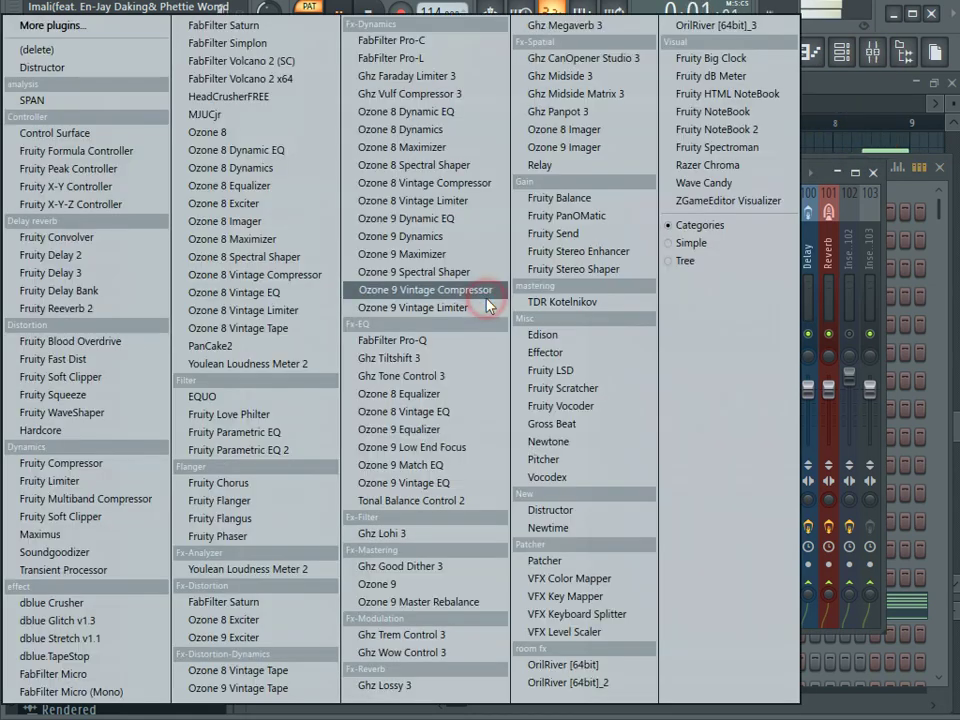
click(493, 305)
click(921, 202)
click(490, 288)
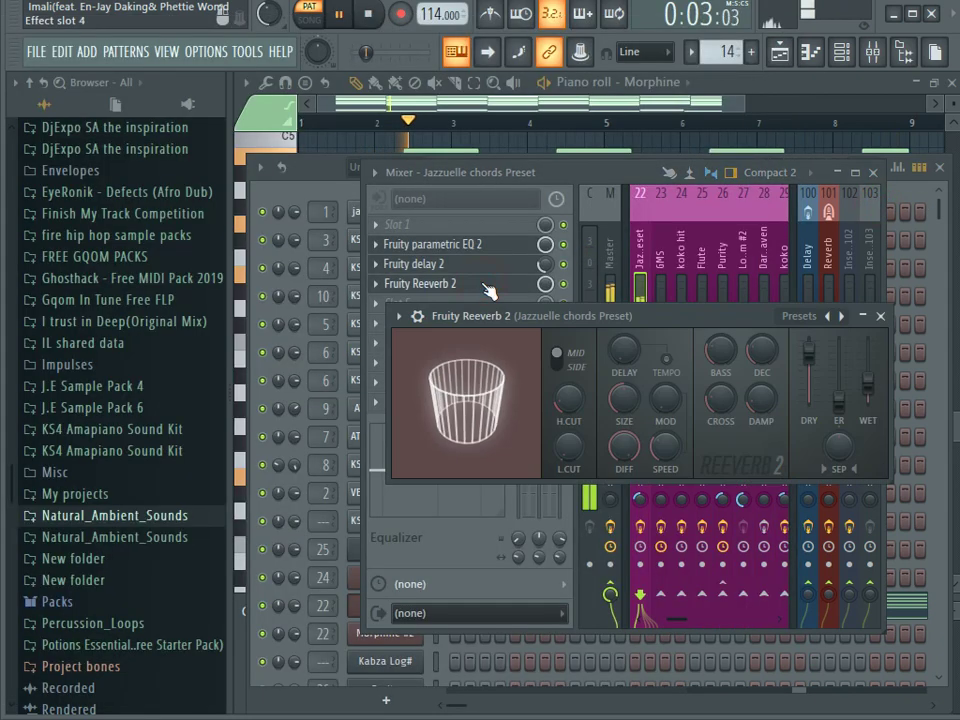
click(589, 185)
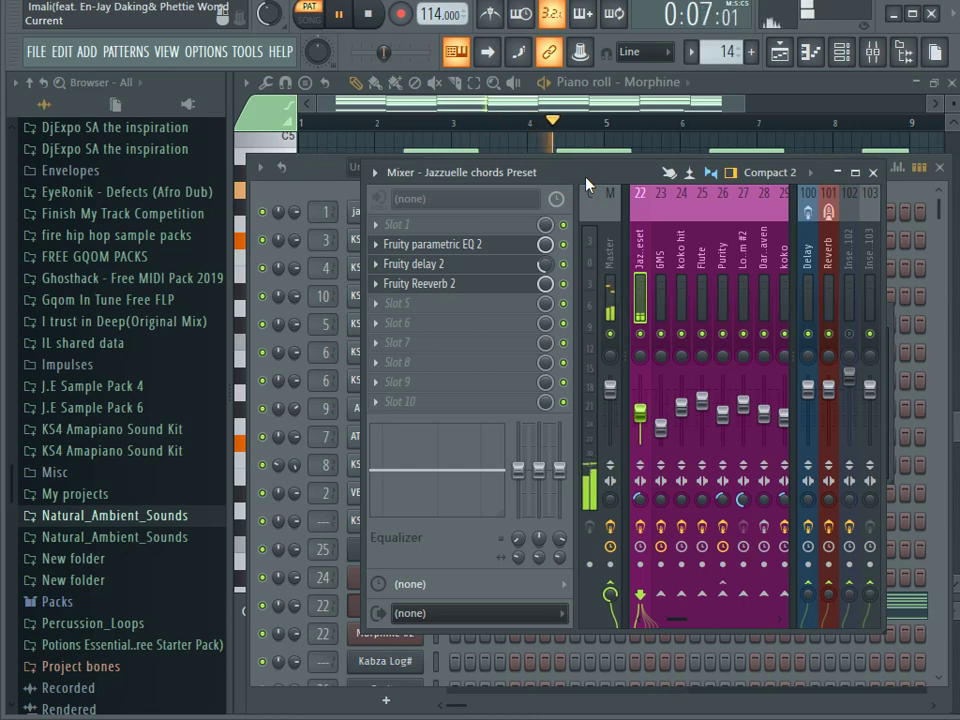
key(space)
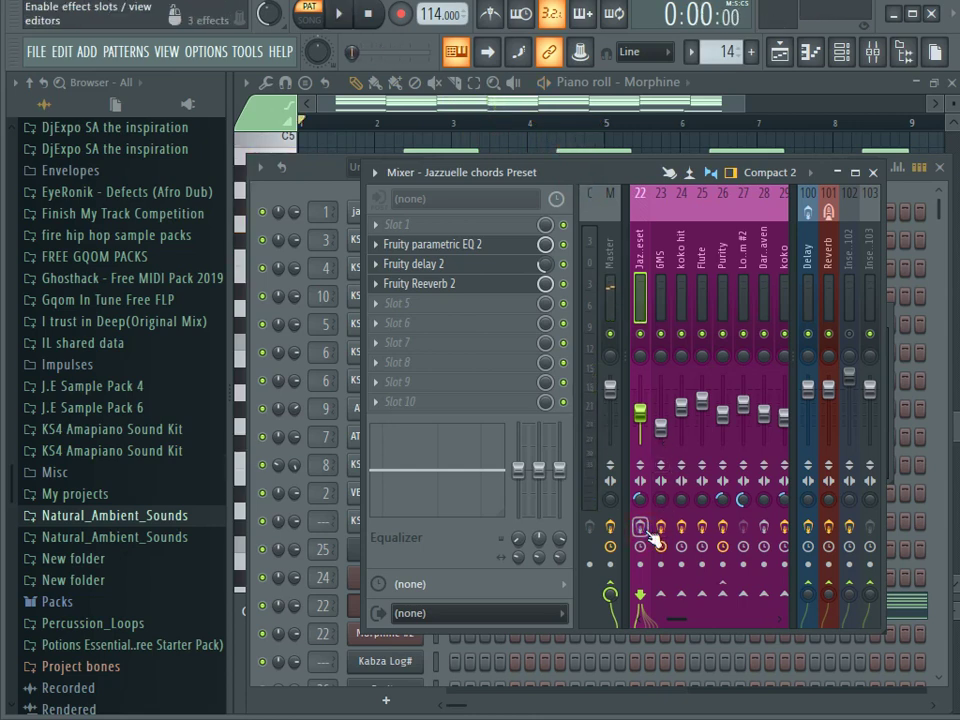
key(space)
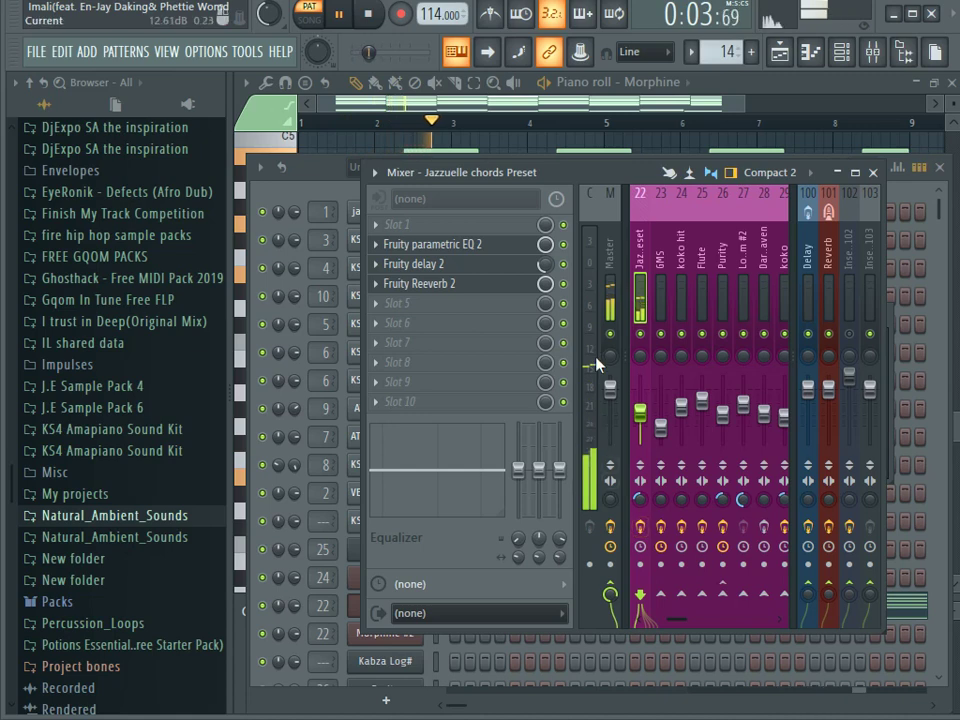
Return to the playlist in song mode and listen from about bar 7 while looking over the muted tracks.
click(781, 53)
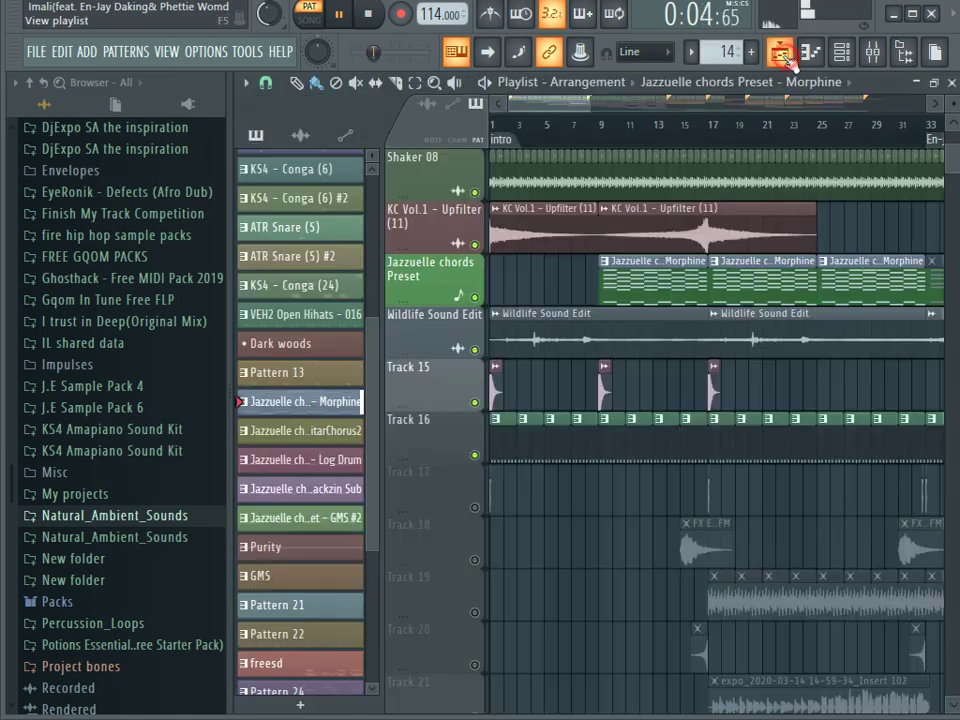
key(l)
click(570, 133)
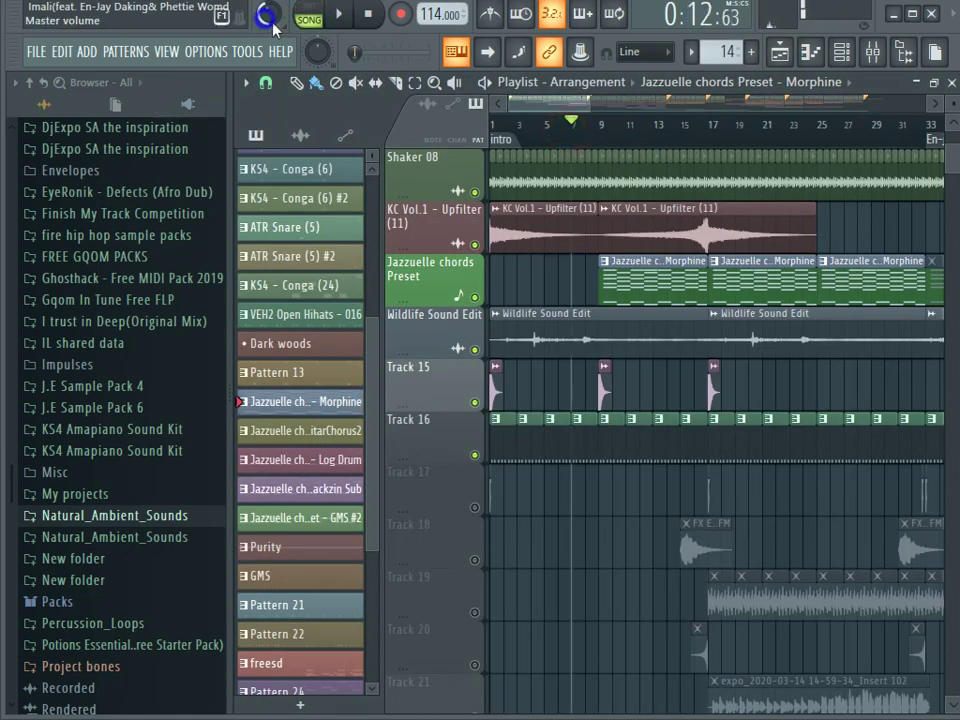
key(space)
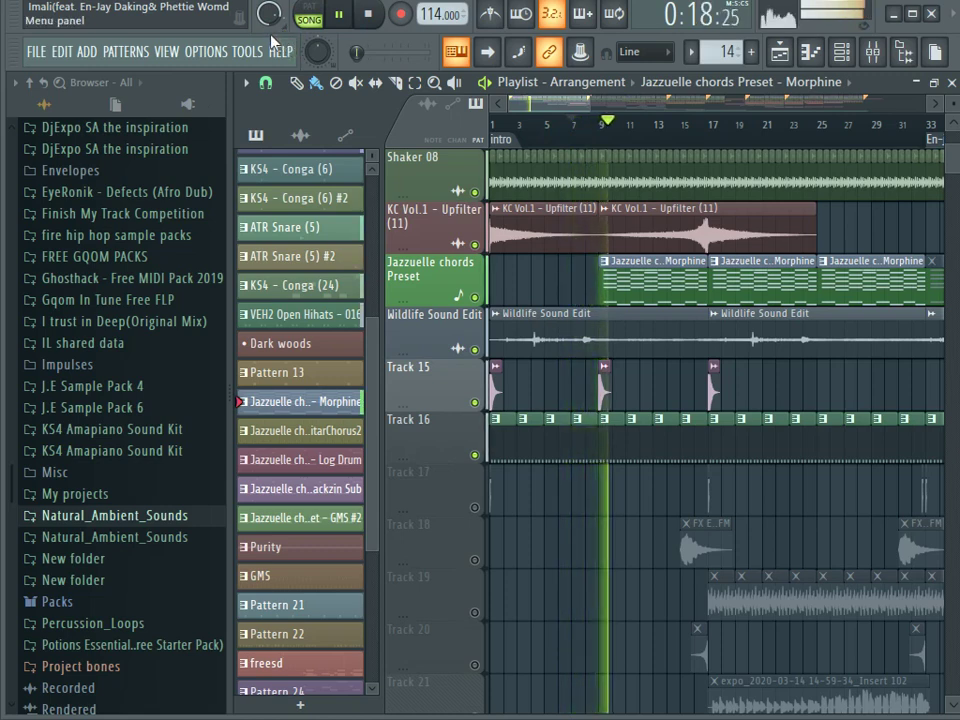
scroll(330, 240, down, 3)
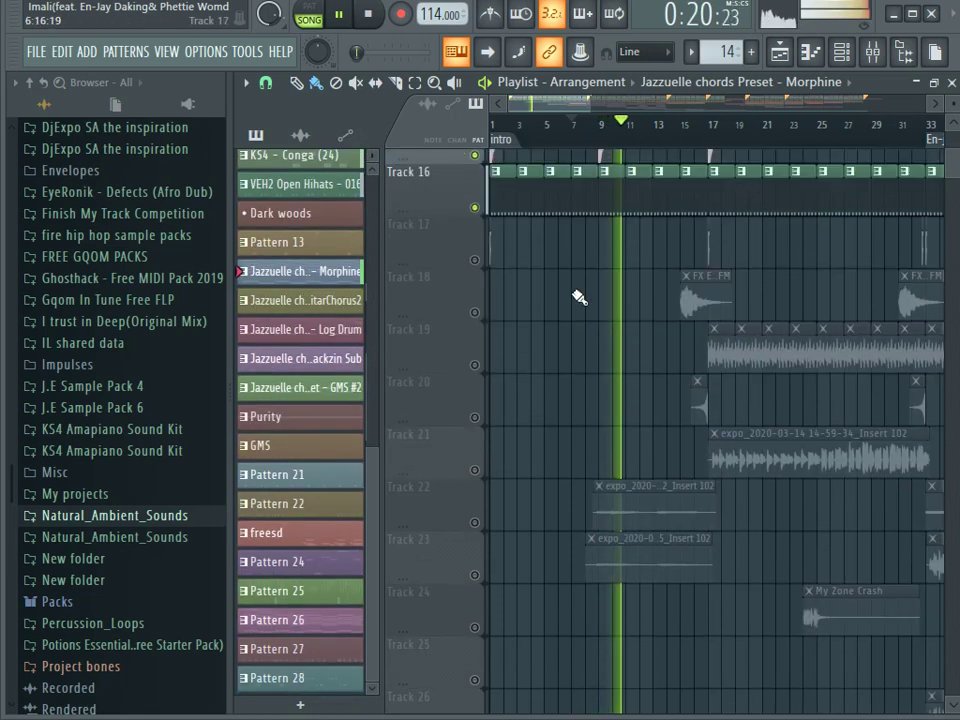
scroll(579, 300, down, 5)
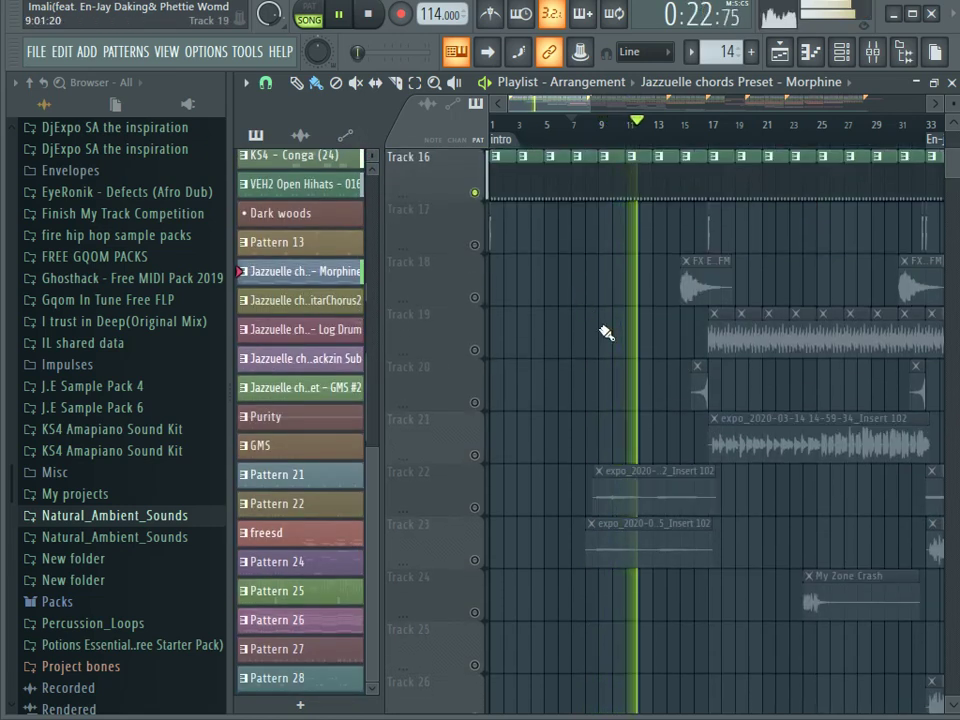
key(space)
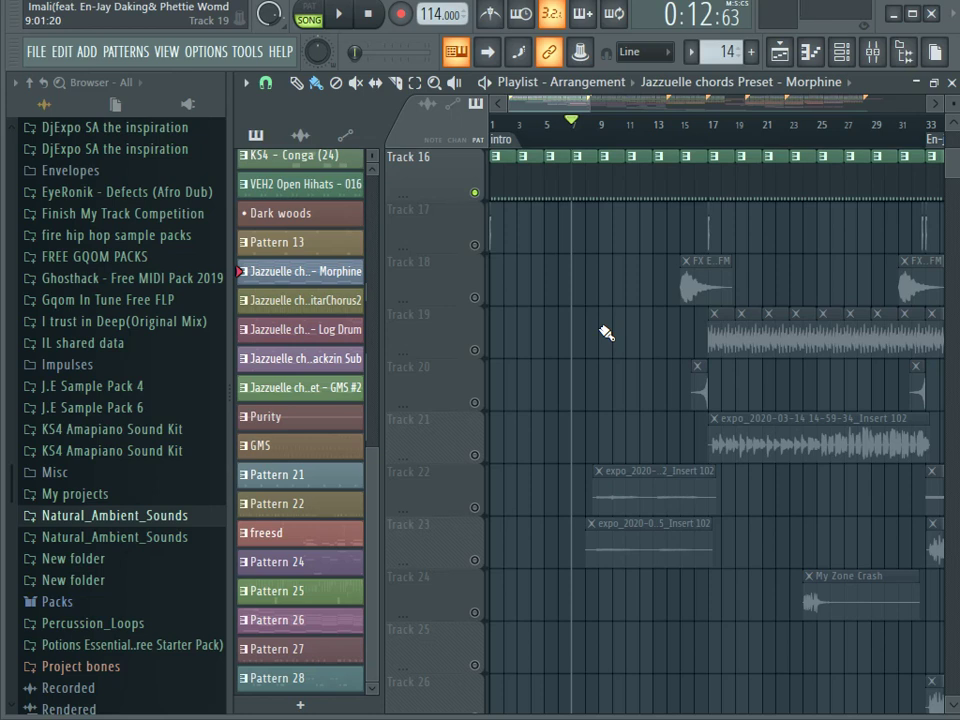
Select bars 8 to 17 in the playlist and unmute Track 22 and Track 23.
scroll(601, 368, up, 4)
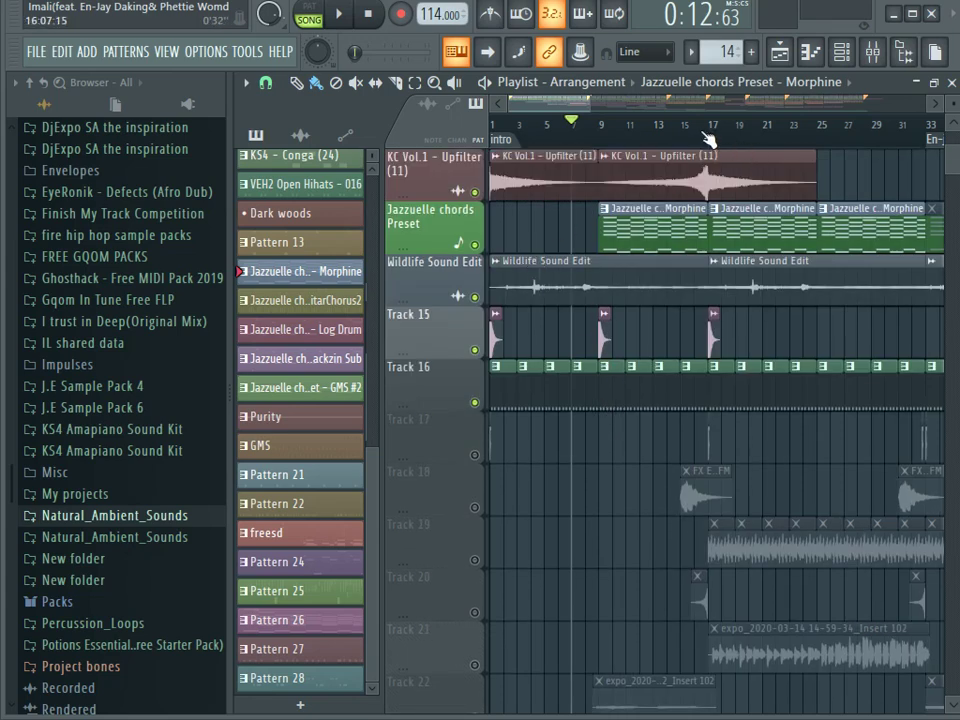
drag(716, 135, 600, 138)
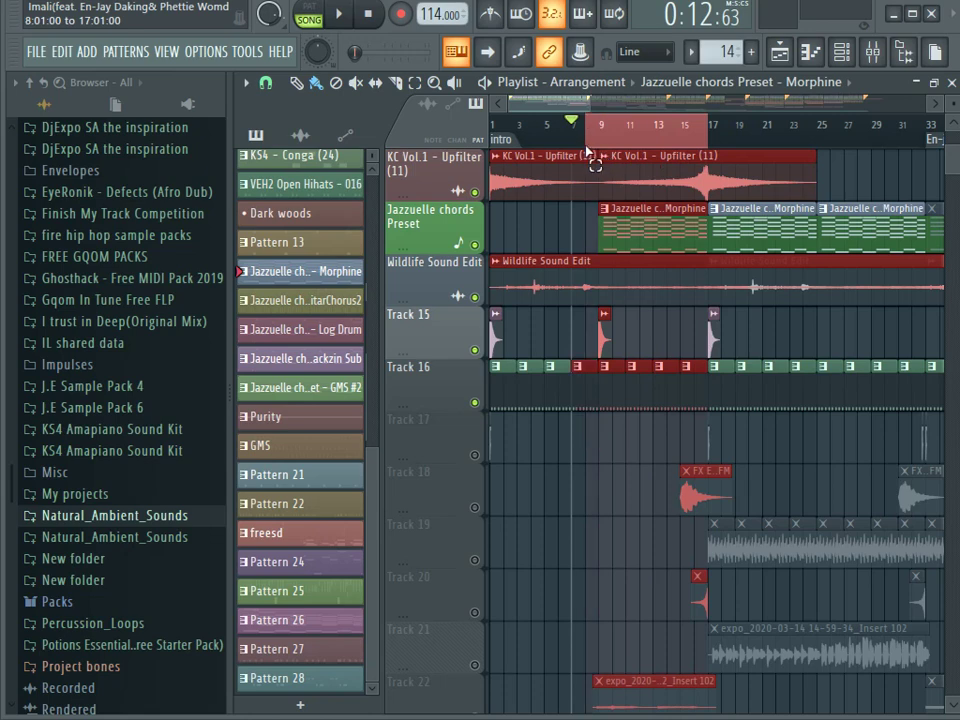
scroll(613, 420, down, 4)
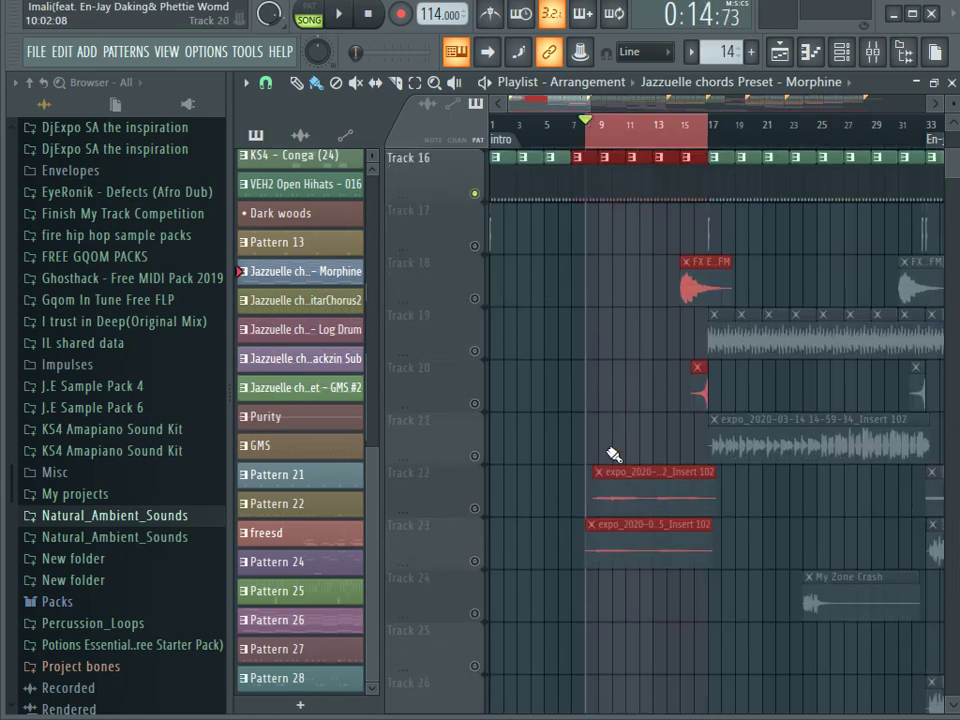
click(476, 508)
click(476, 560)
scroll(652, 130, up, 2)
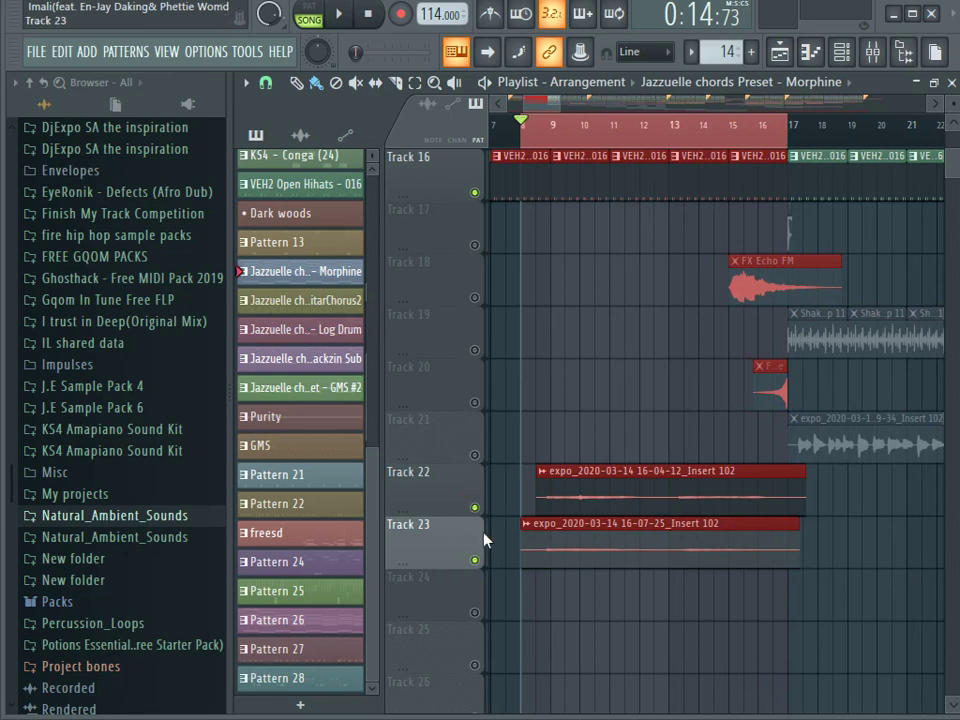
double_click(590, 495)
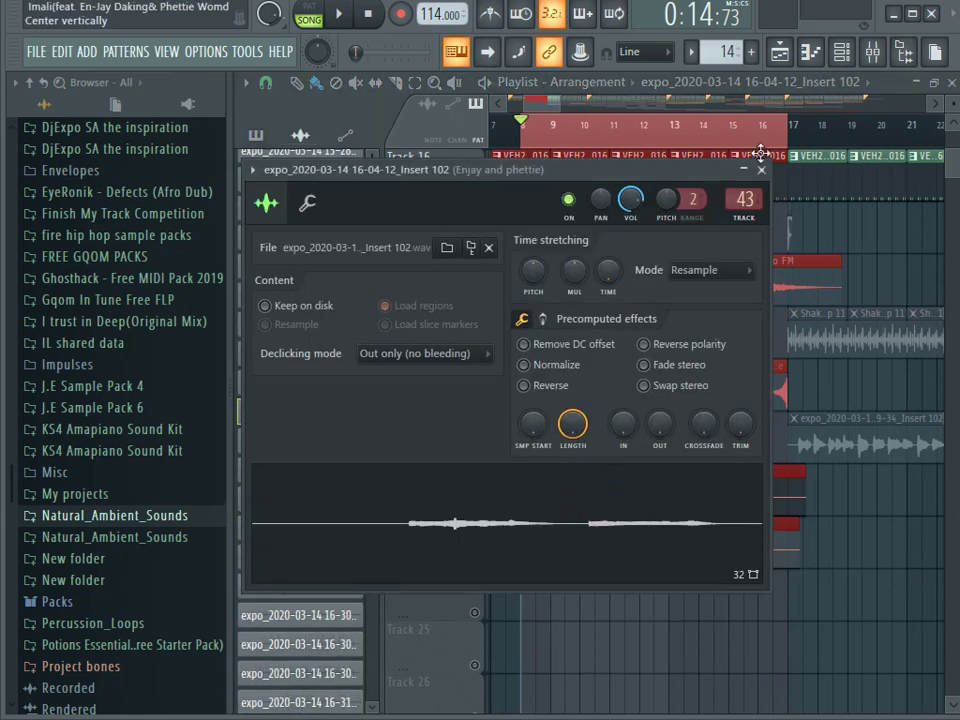
click(872, 51)
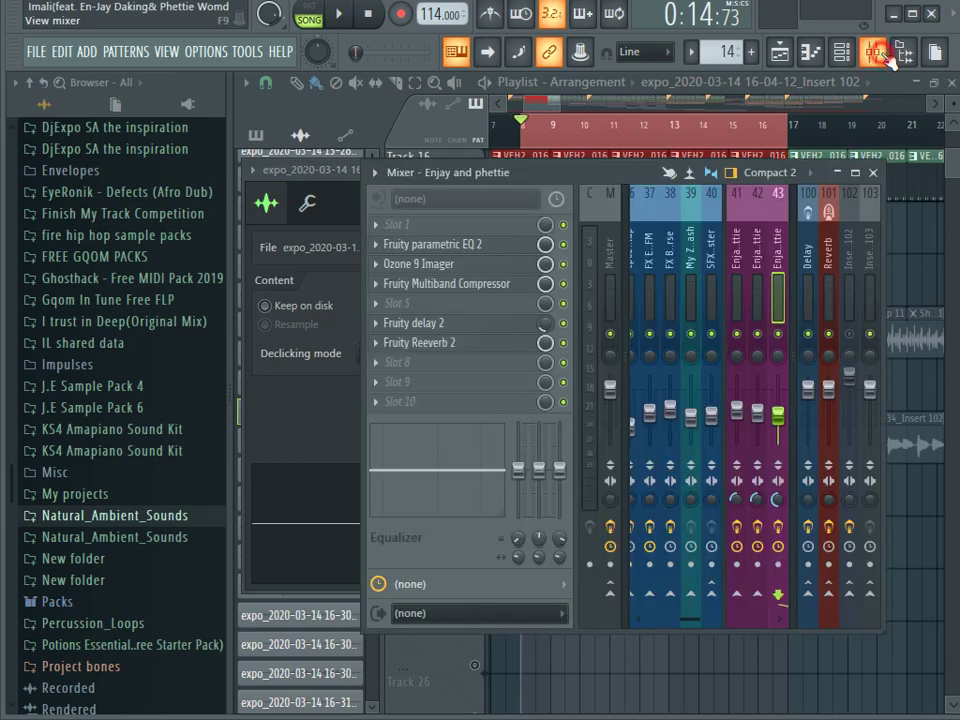
click(872, 51)
click(904, 51)
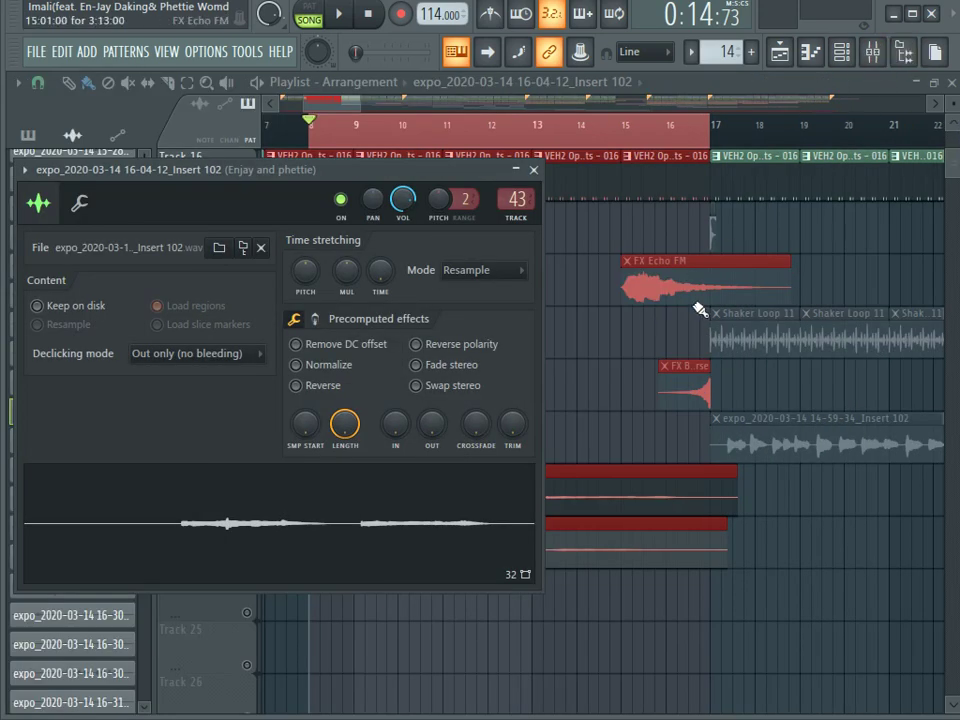
Close the playlist, then widen and reposition the mixer to show the vocal tracks from 41 to 53.
click(933, 82)
click(951, 82)
click(872, 51)
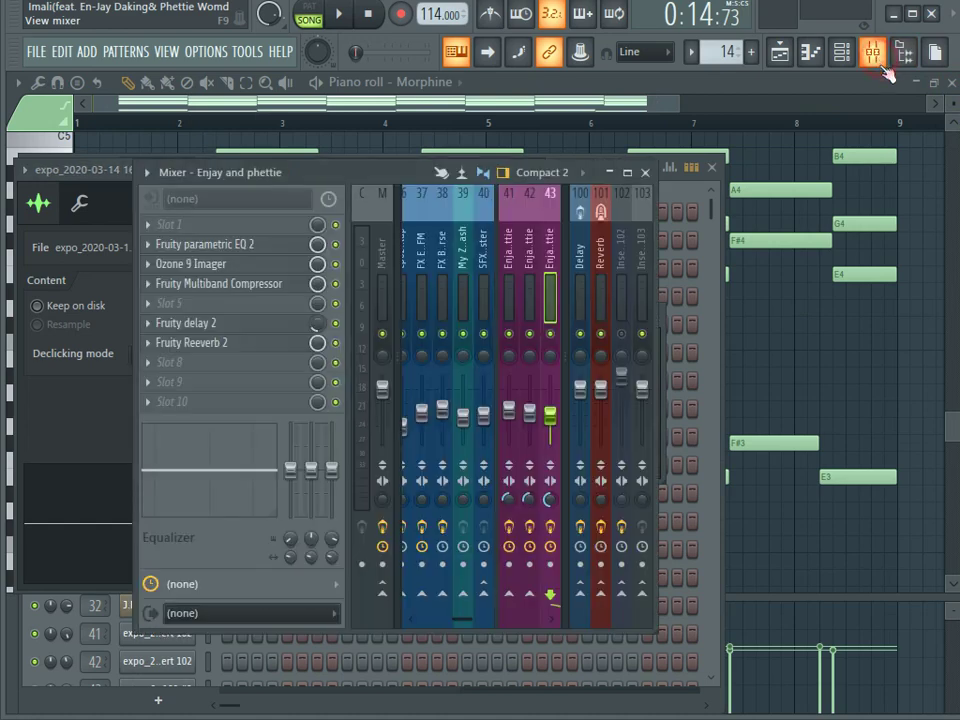
drag(655, 269, 955, 269)
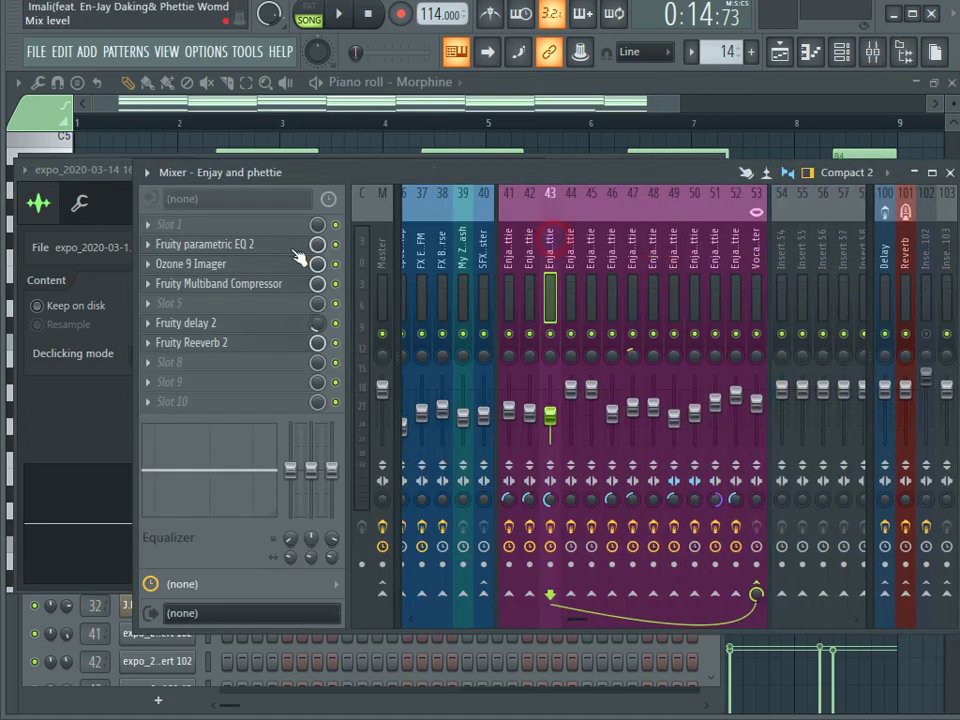
drag(317, 175, 492, 226)
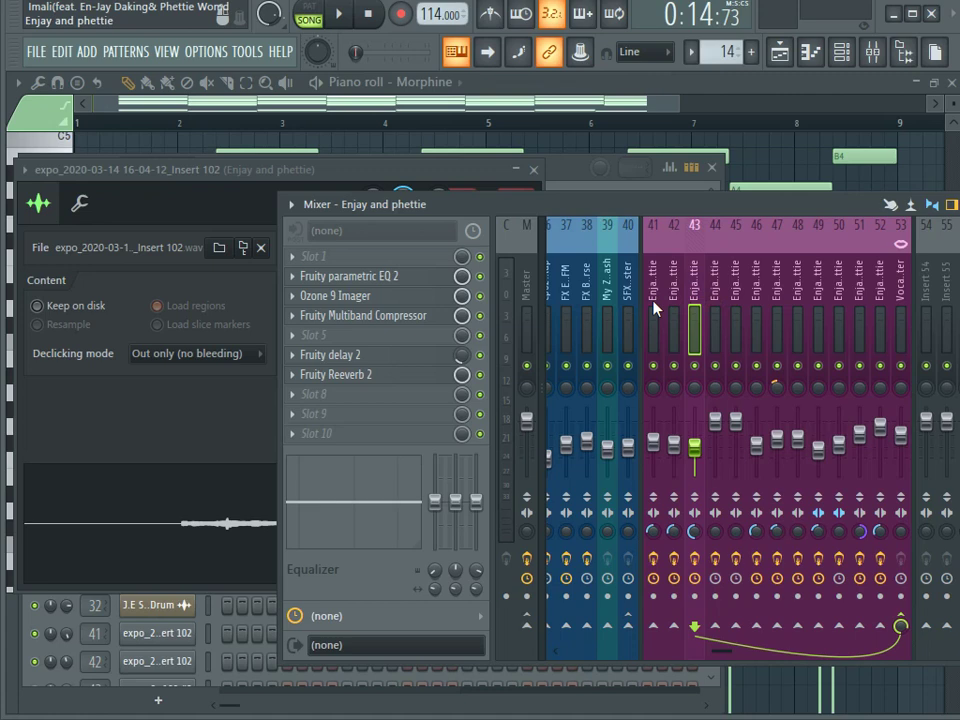
Inspect Fruity parametric EQ 2 on mixer track 43 and leave it as the only enabled effect slot.
click(434, 278)
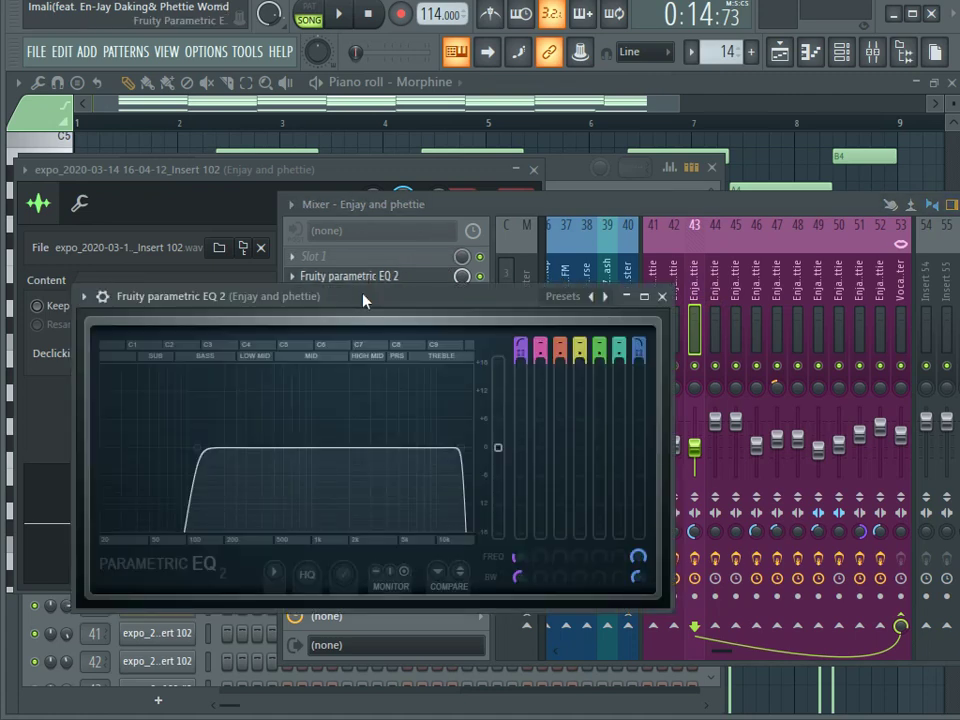
drag(364, 298, 688, 450)
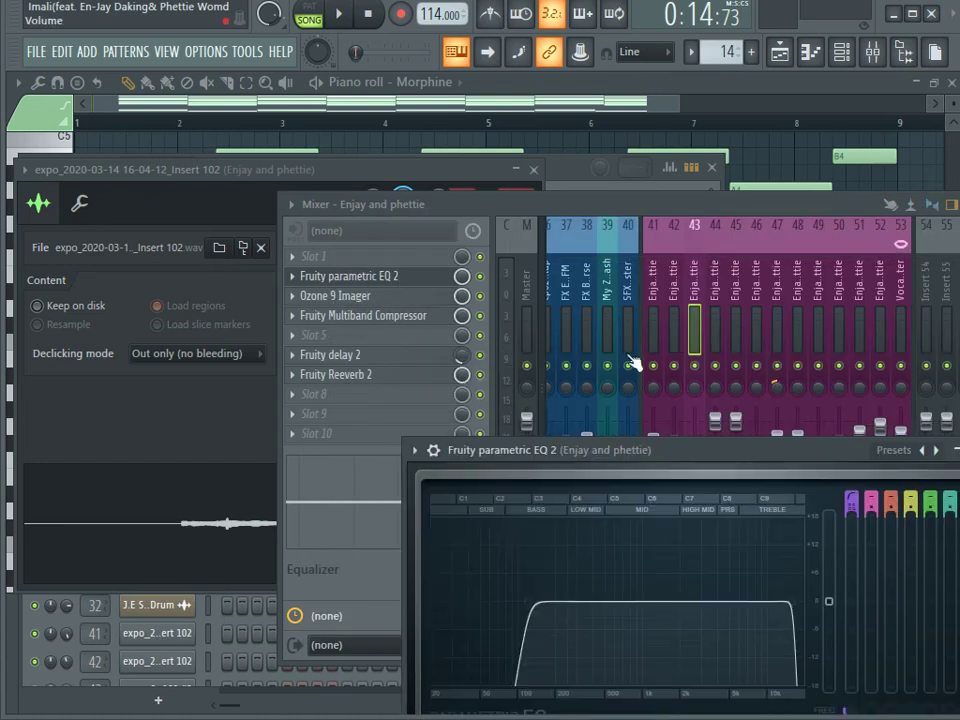
right_click(467, 287)
key(Escape)
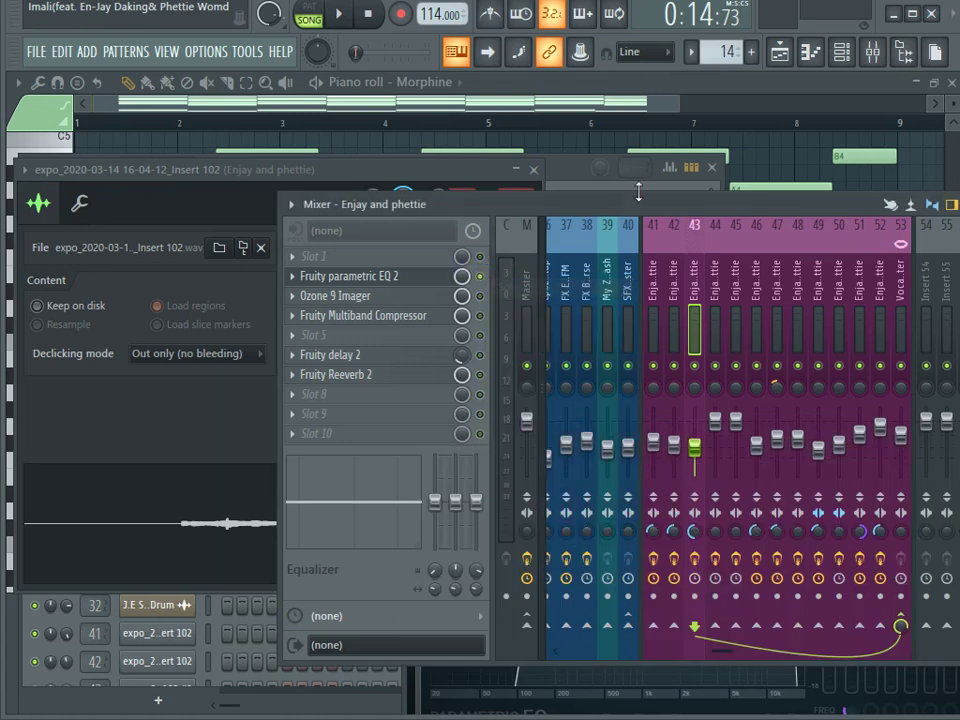
Close the Morphine piano roll and bring the playlist back up with the mixer over it.
click(532, 108)
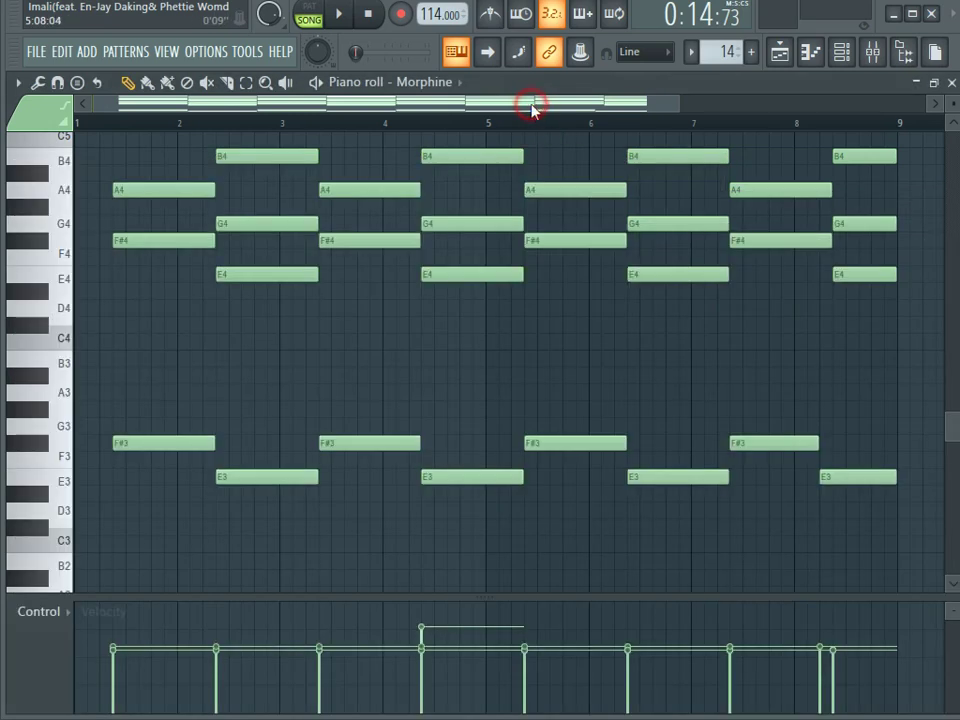
click(950, 85)
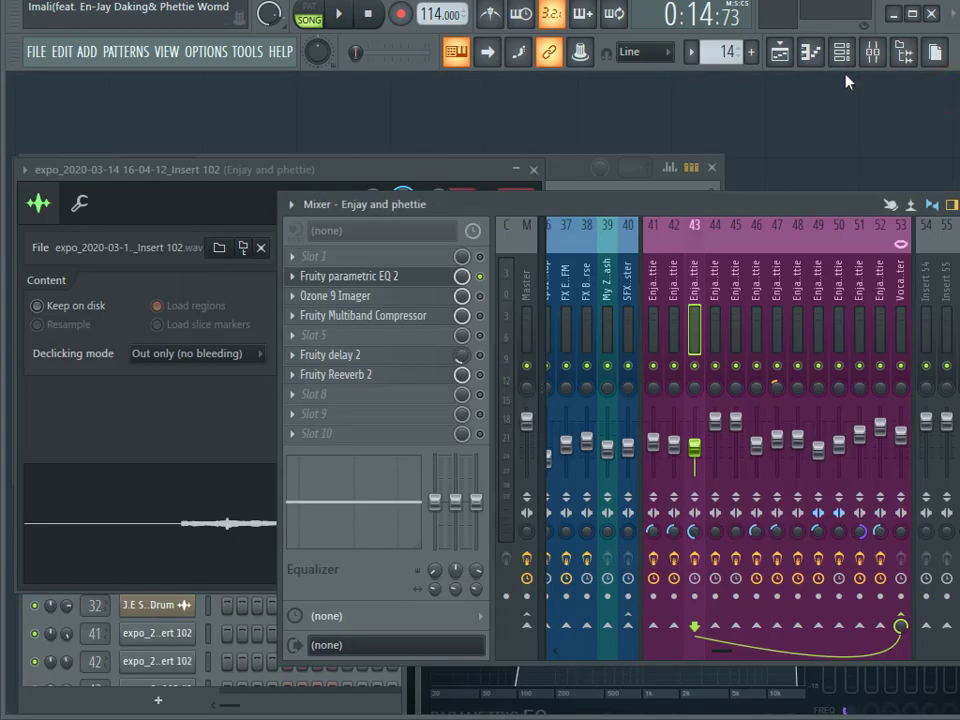
click(779, 56)
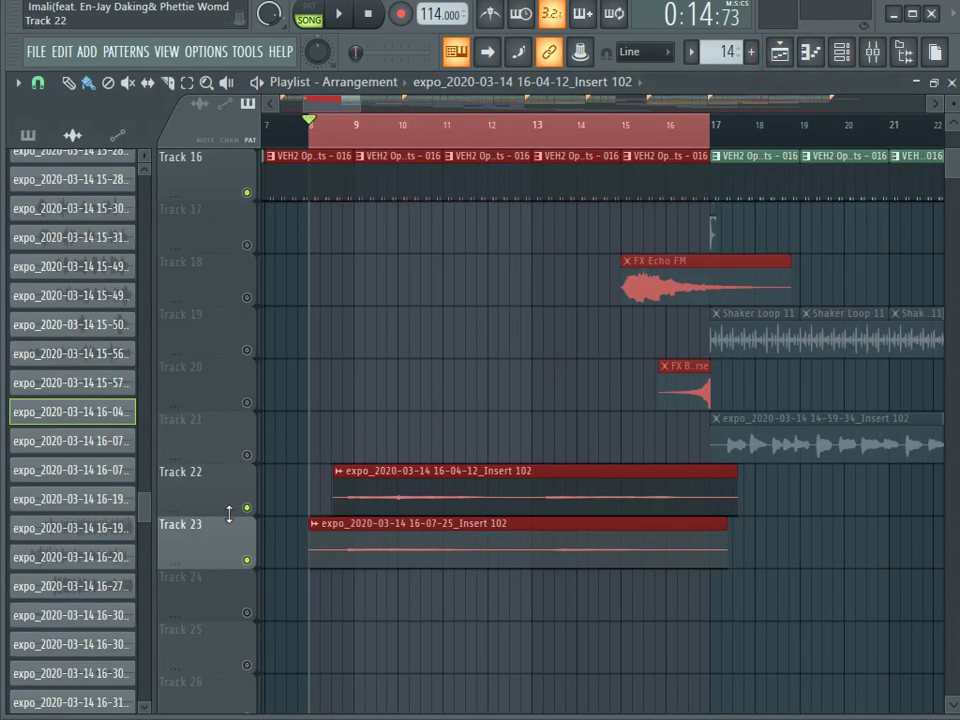
click(872, 52)
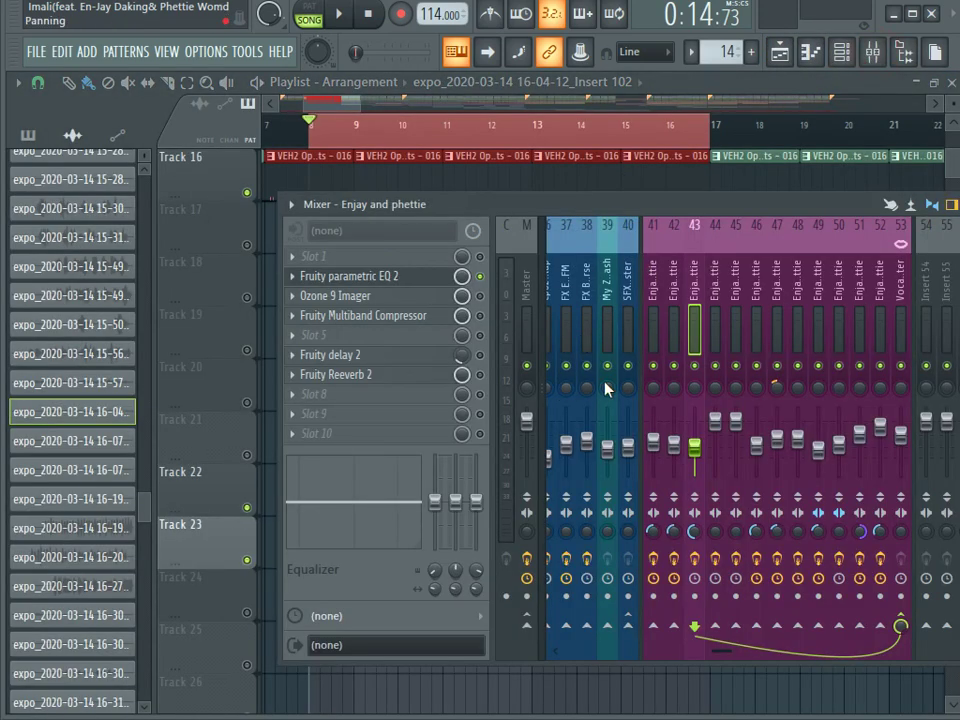
Solo mixer track 43, audition the looped section, and inspect its Fruity parametric EQ 2 curve during playback.
key(space)
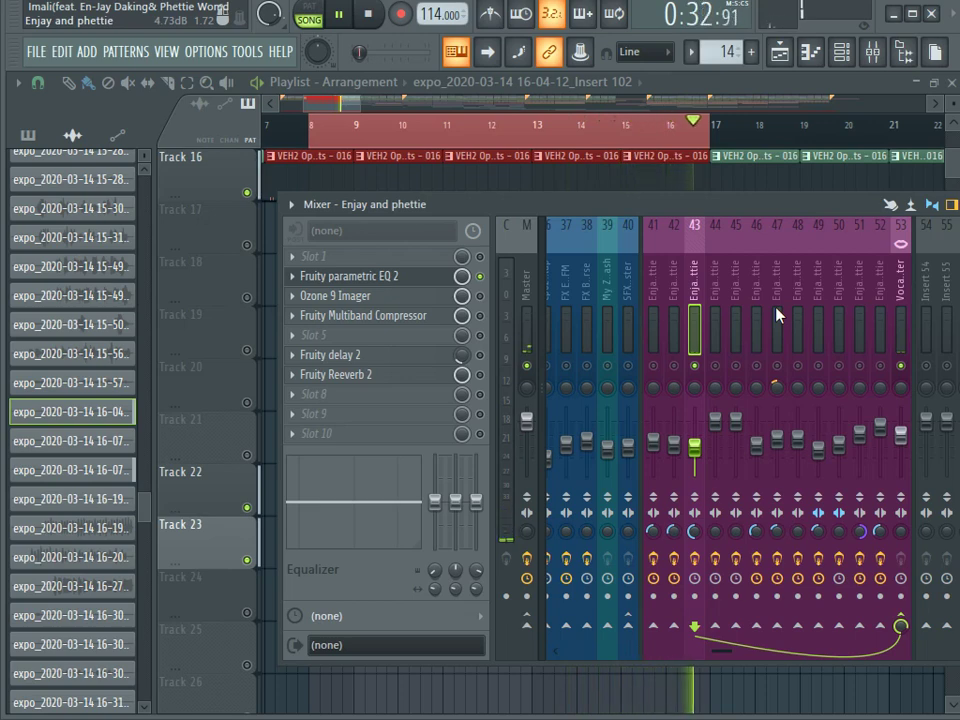
key(space)
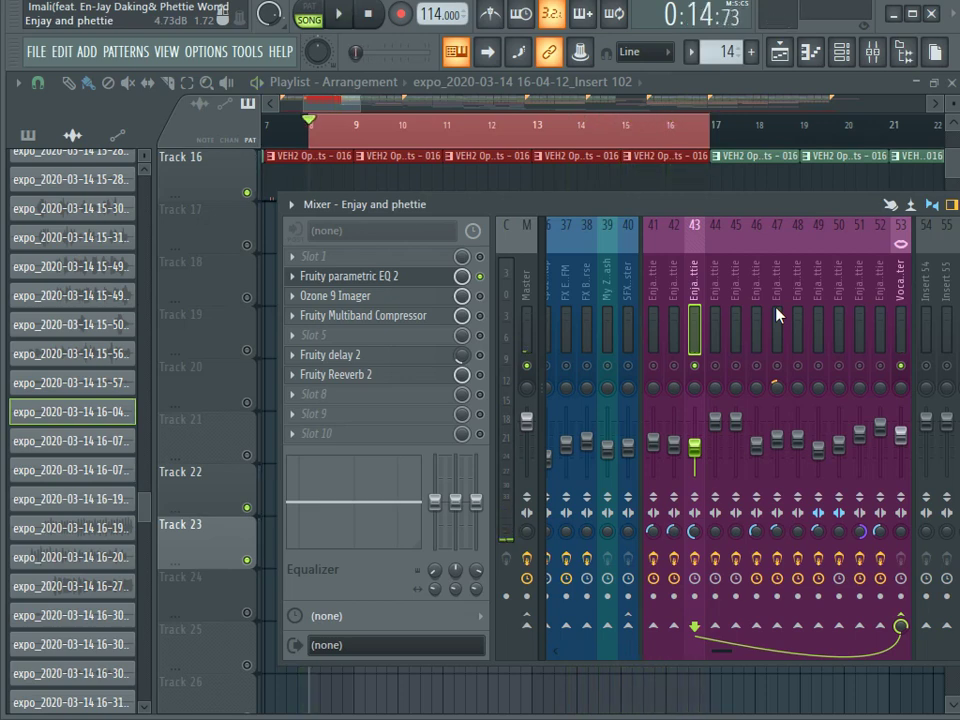
click(430, 276)
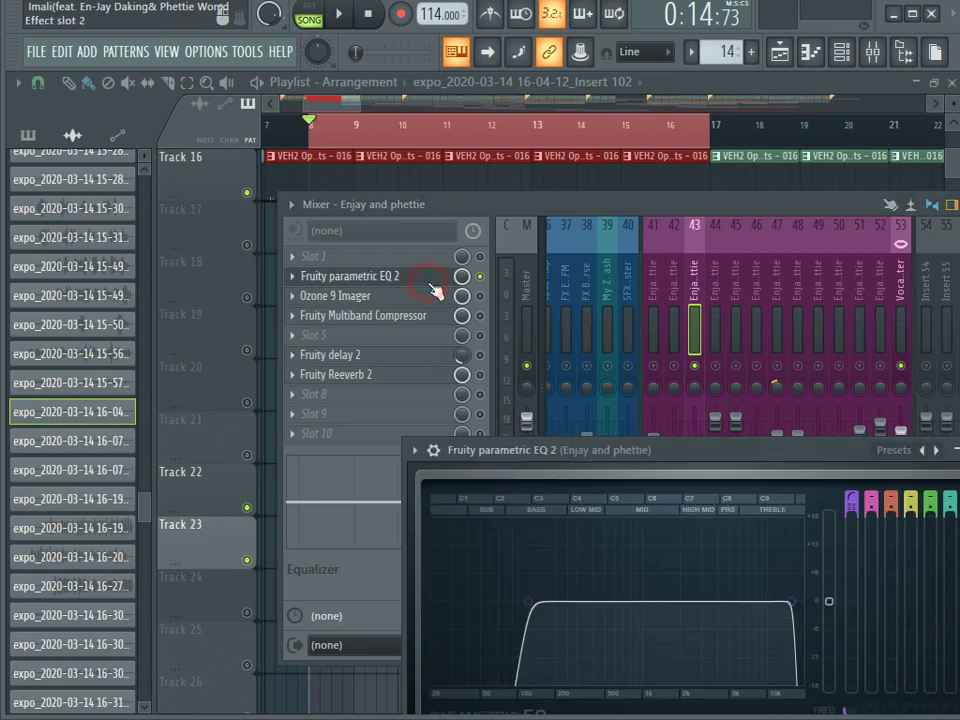
drag(561, 520, 583, 261)
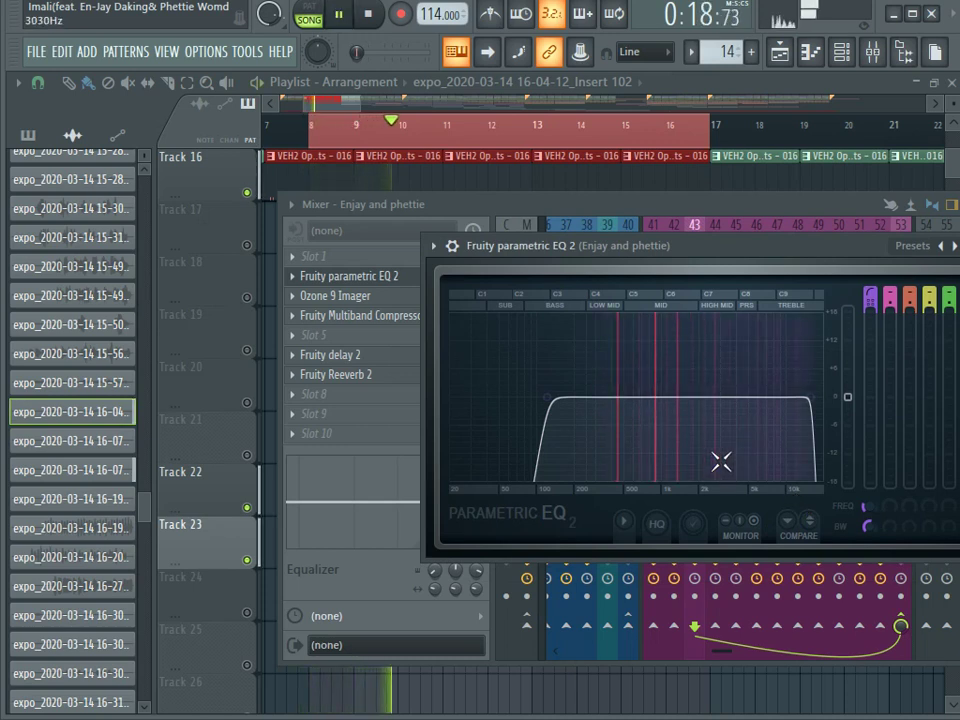
key(space)
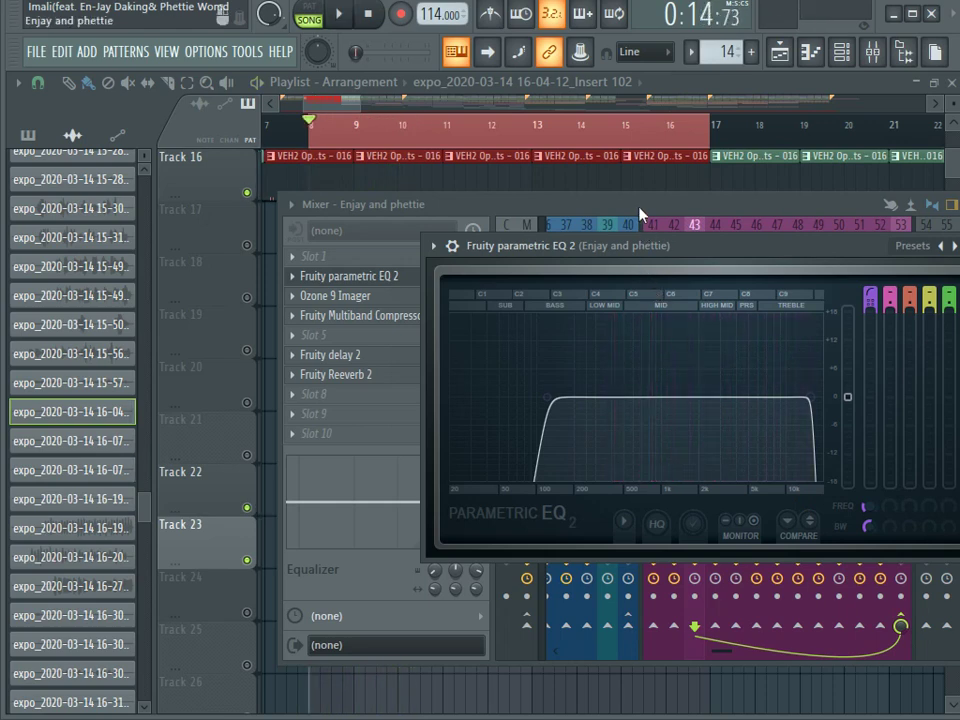
click(379, 275)
Enable Ozone 9 Imager on mixer track 43 and play the loop with the Imager window open.
click(480, 296)
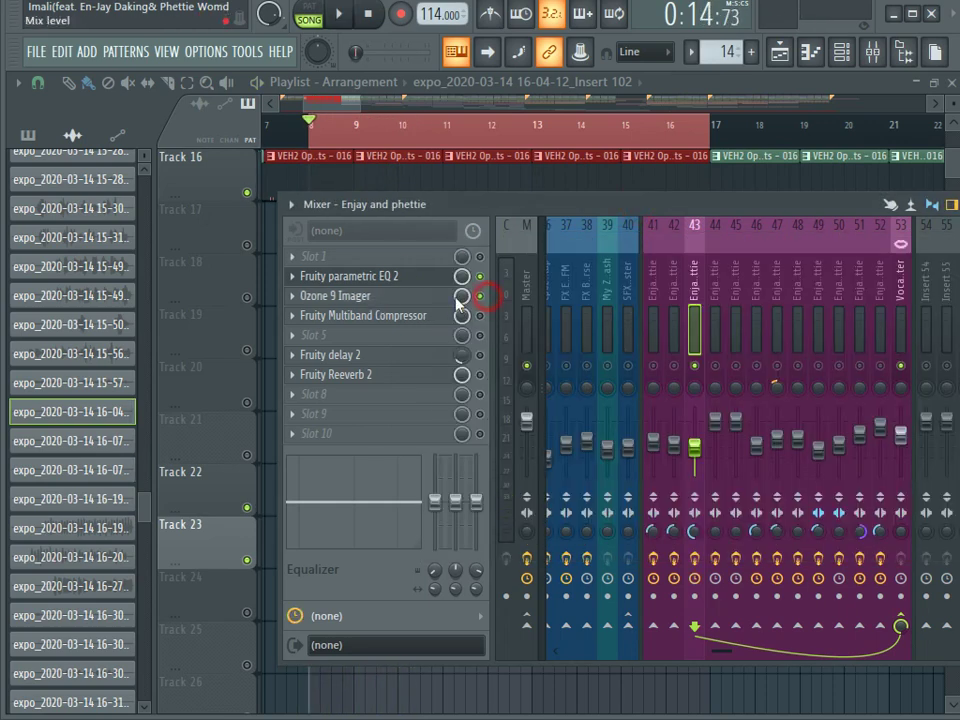
click(410, 298)
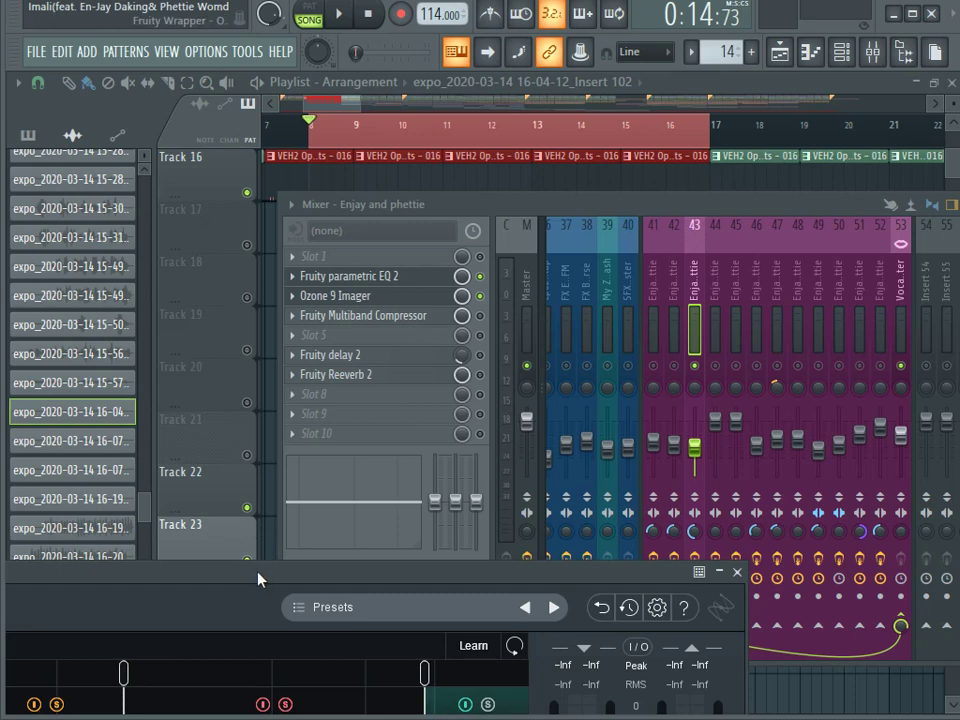
drag(259, 572, 699, 250)
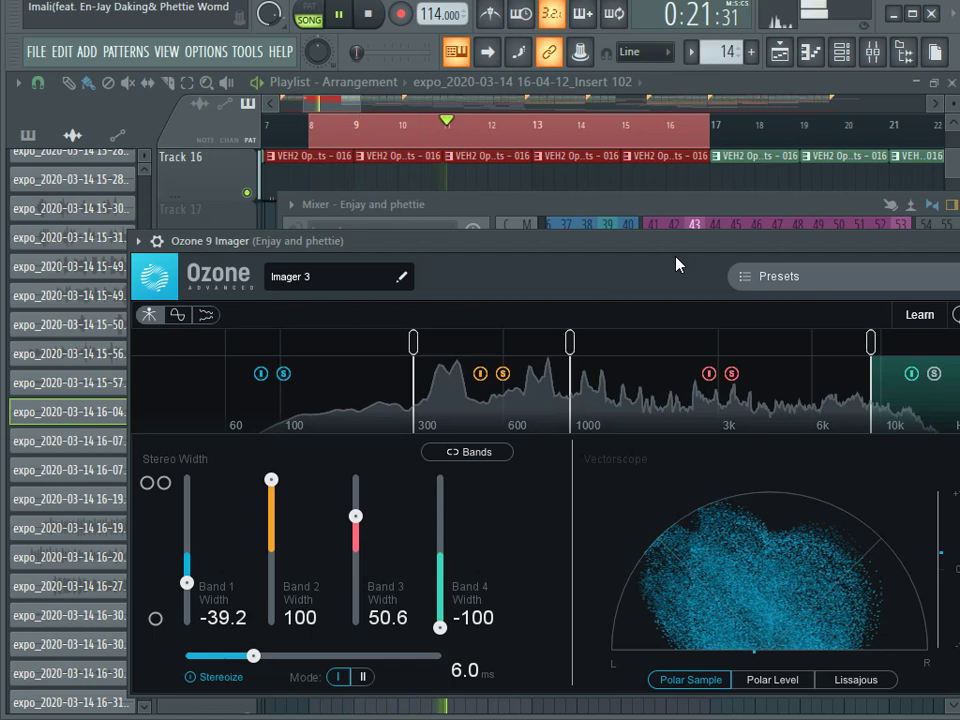
key(space)
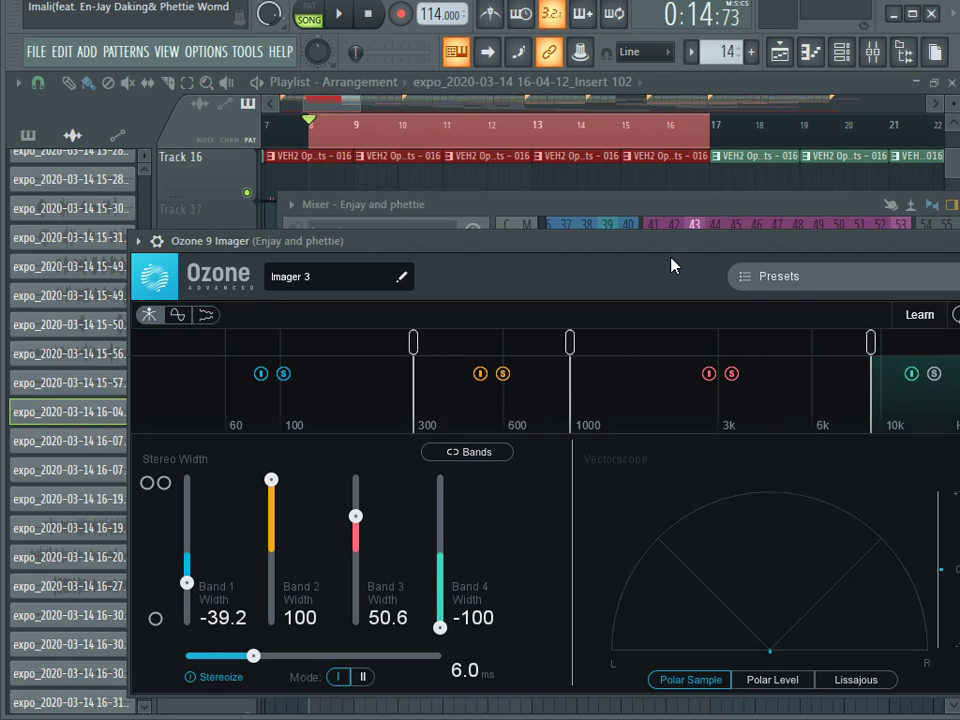
Compare the Imager's sound with band 3's solo off and on during loop playback, and return to the Playlist.
key(space)
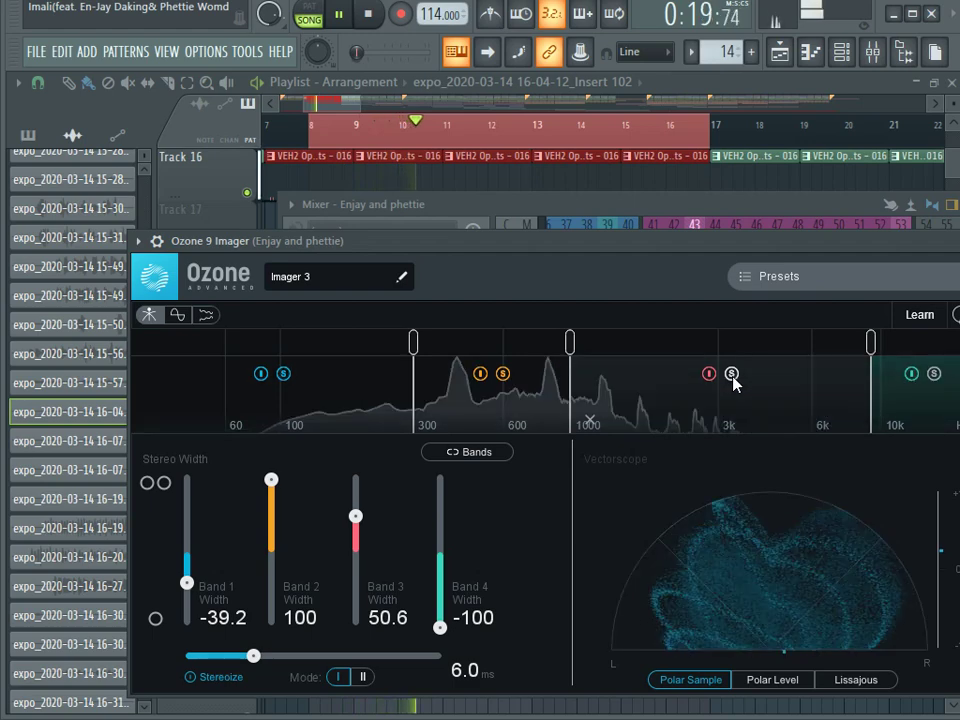
click(733, 377)
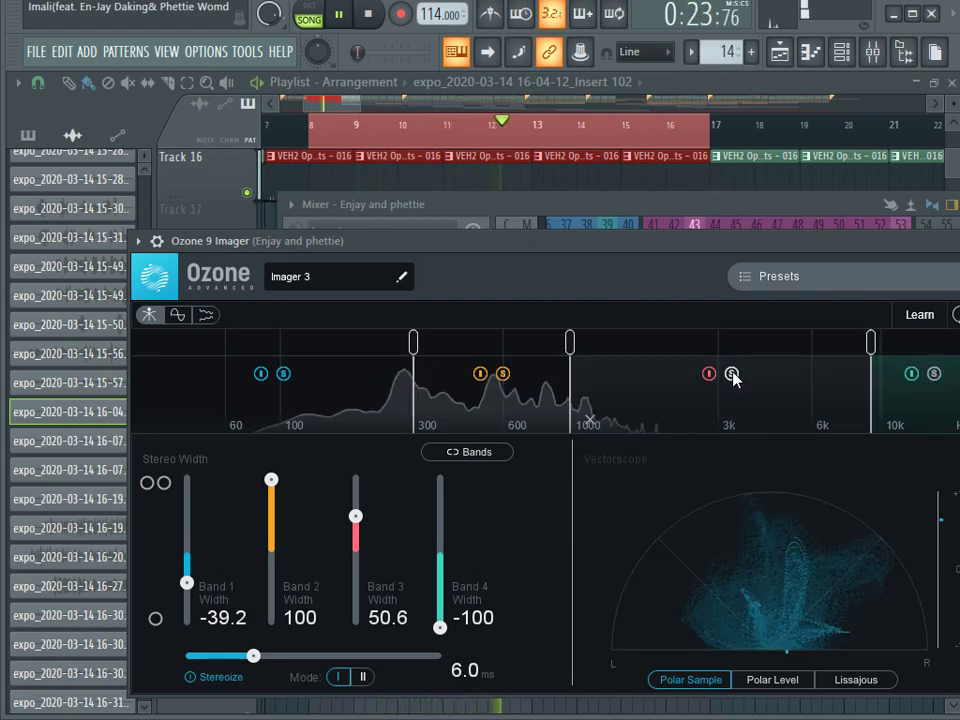
click(732, 373)
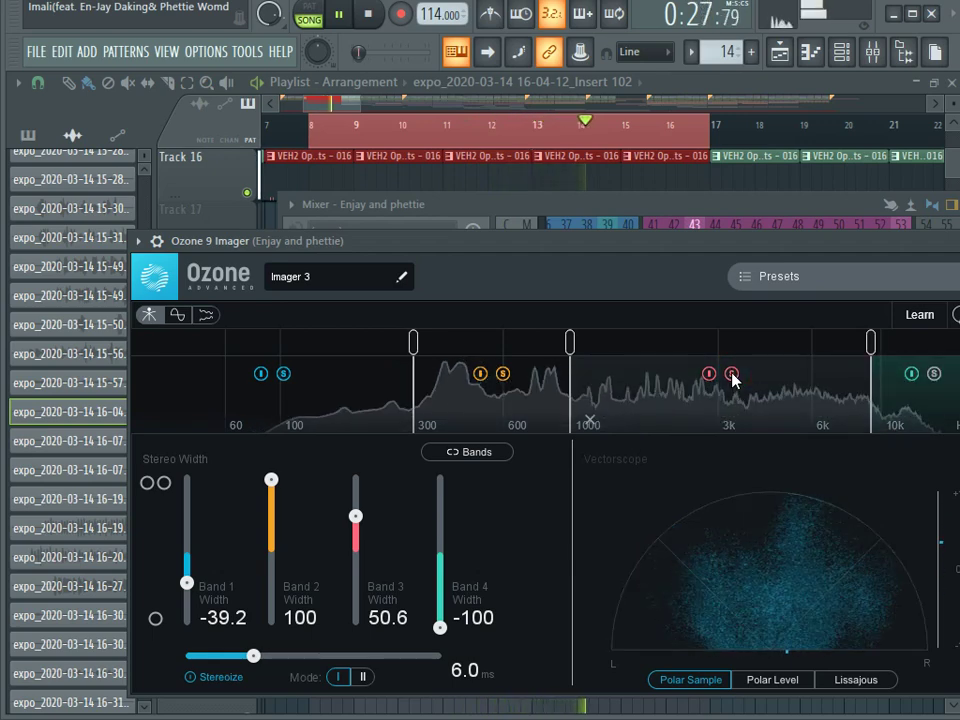
click(731, 374)
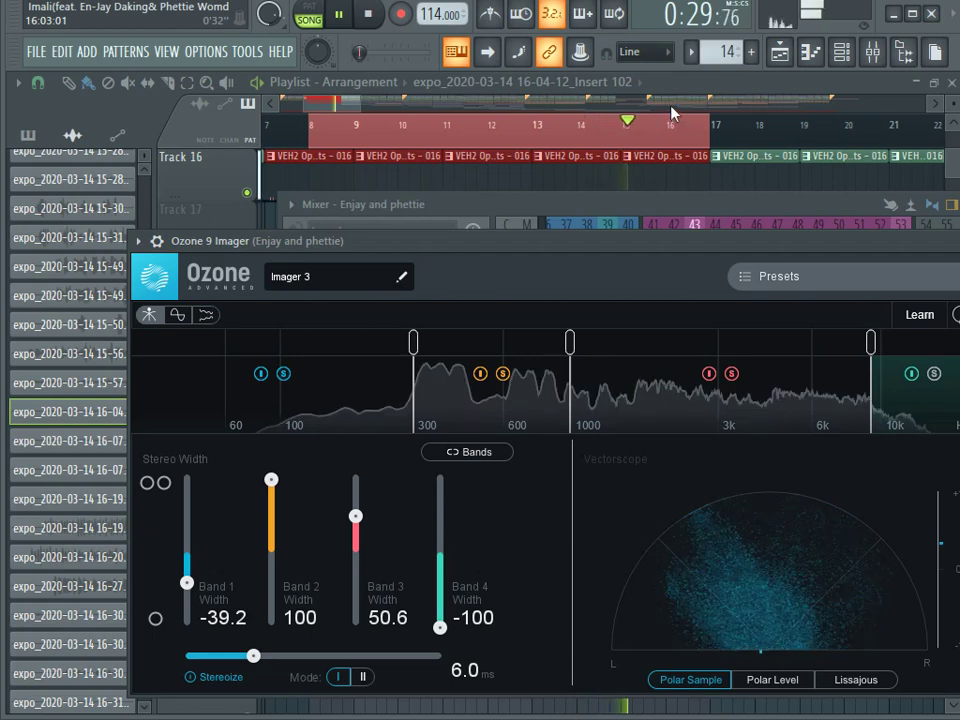
click(261, 78)
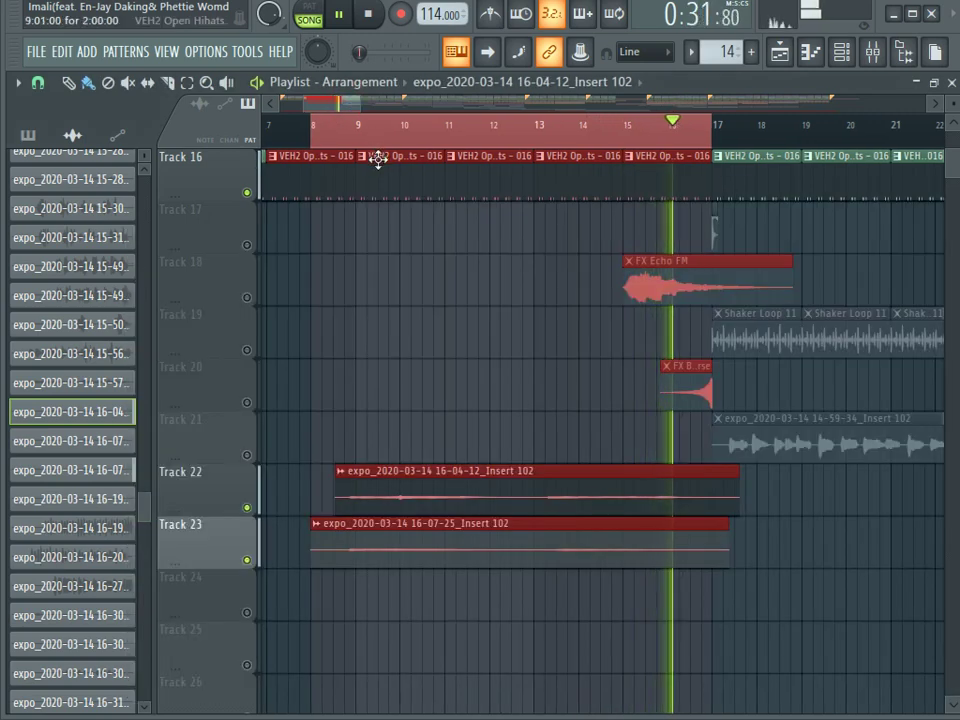
key(space)
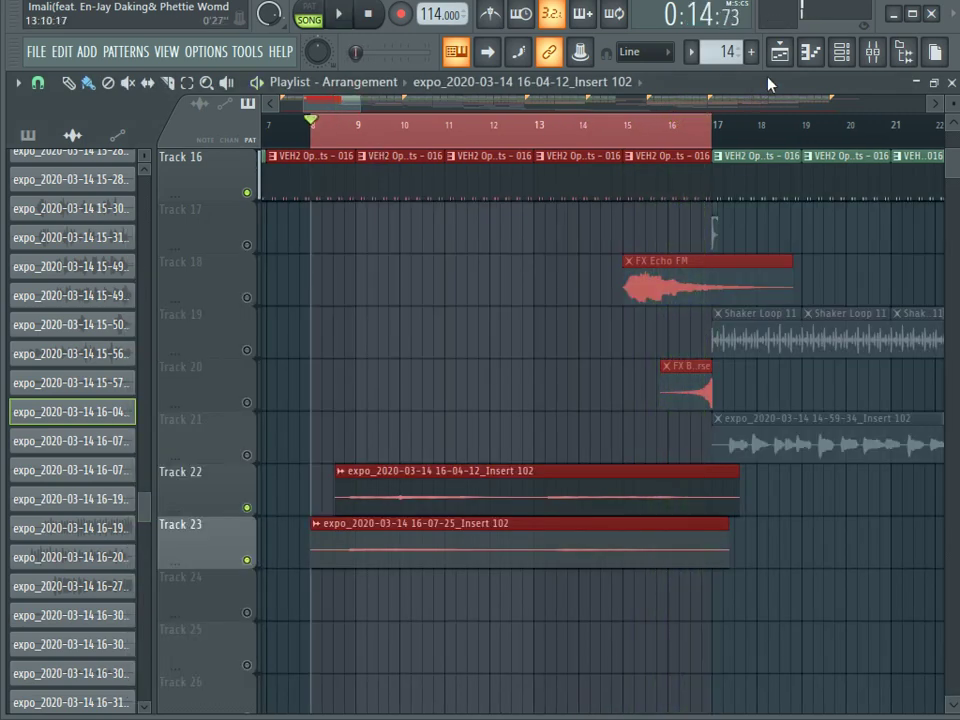
Enable Fruity Multiband Compressor on mixer track 43 and play the loop with the compressor window open.
click(873, 51)
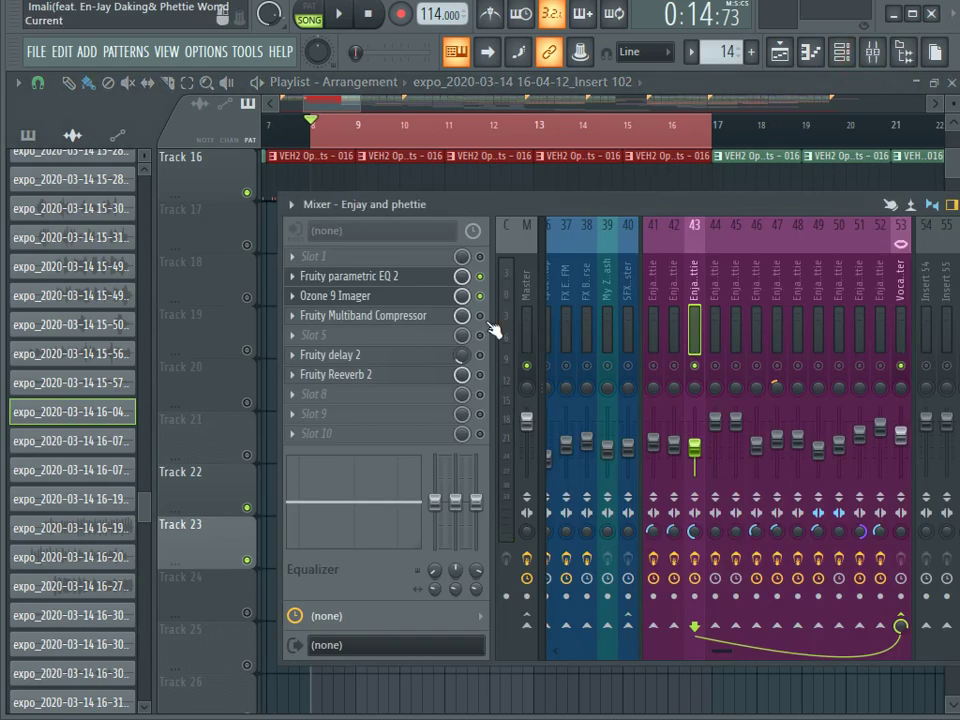
click(398, 316)
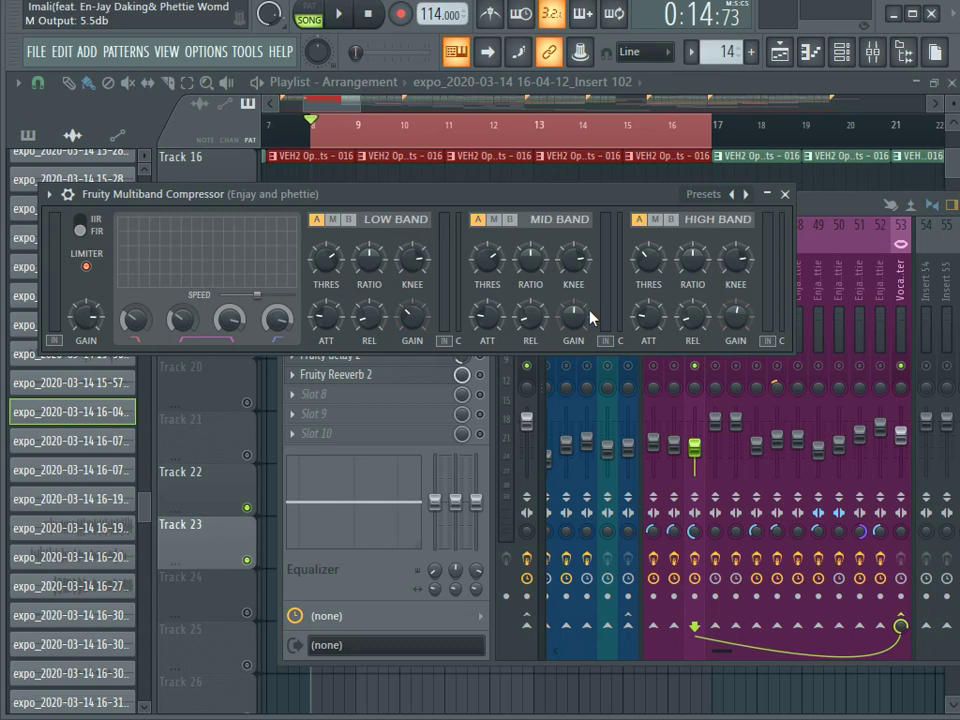
drag(476, 195, 610, 337)
key(space)
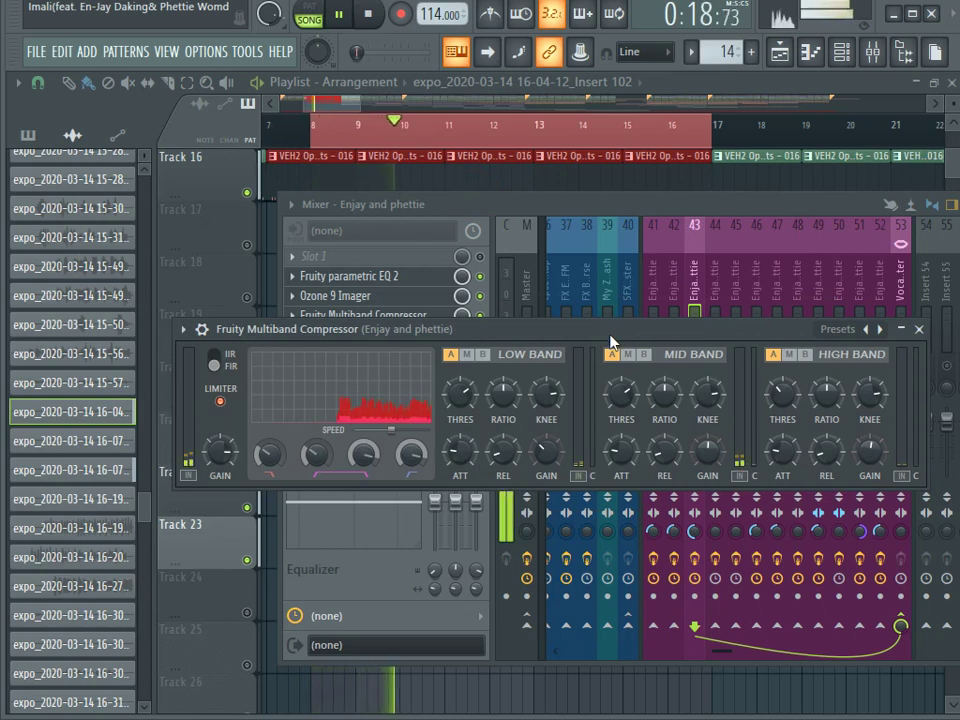
drag(610, 335, 688, 408)
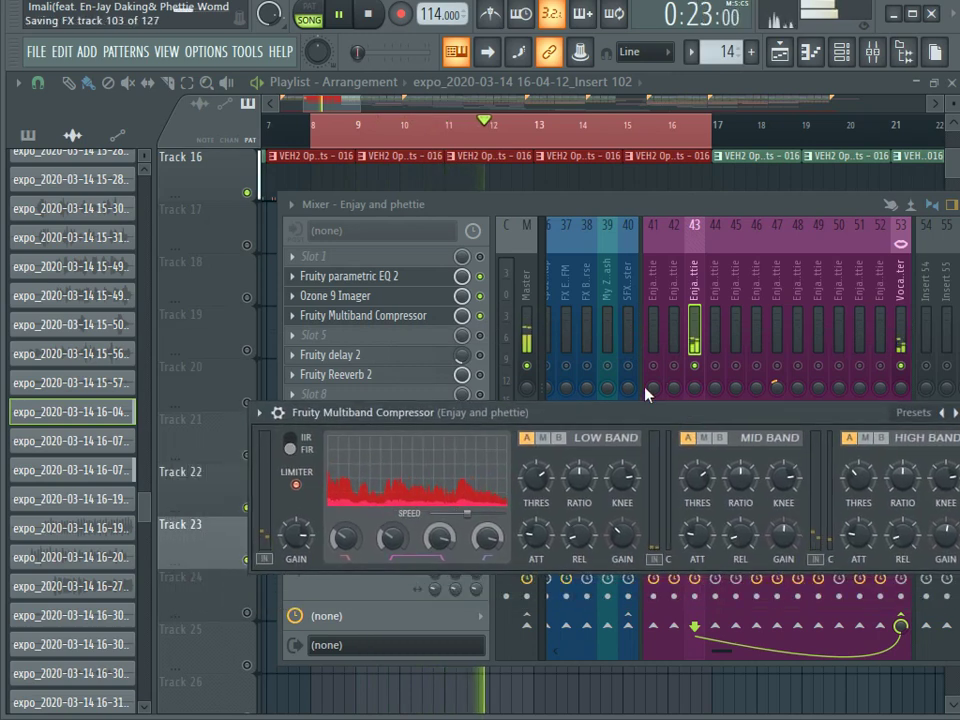
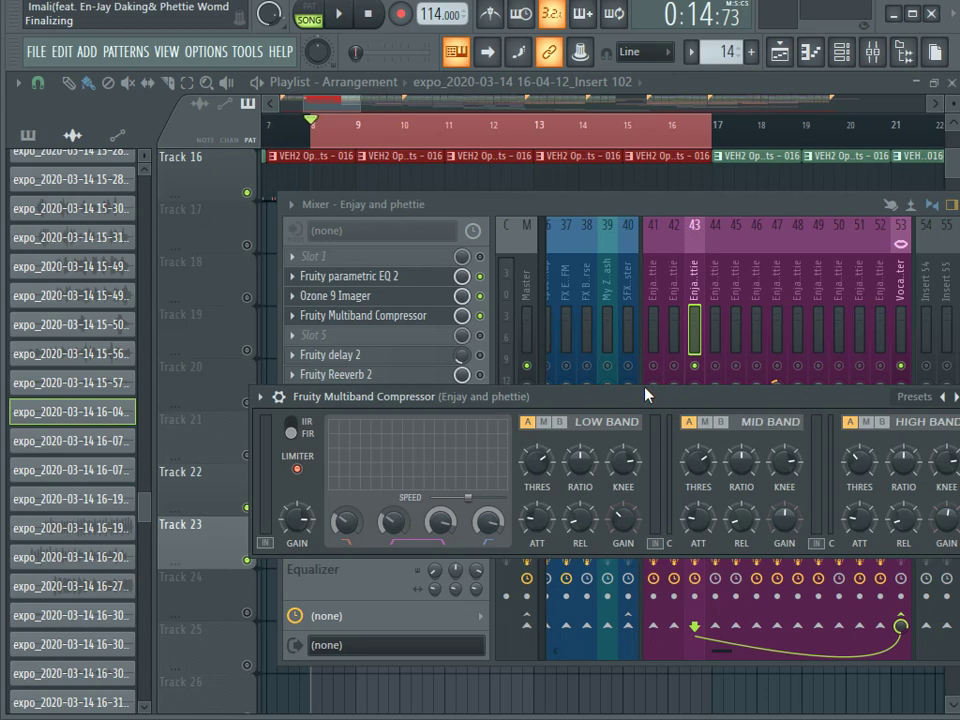
Enable Fruity delay 2 on mixer track 43 and start loop playback.
click(480, 356)
key(space)
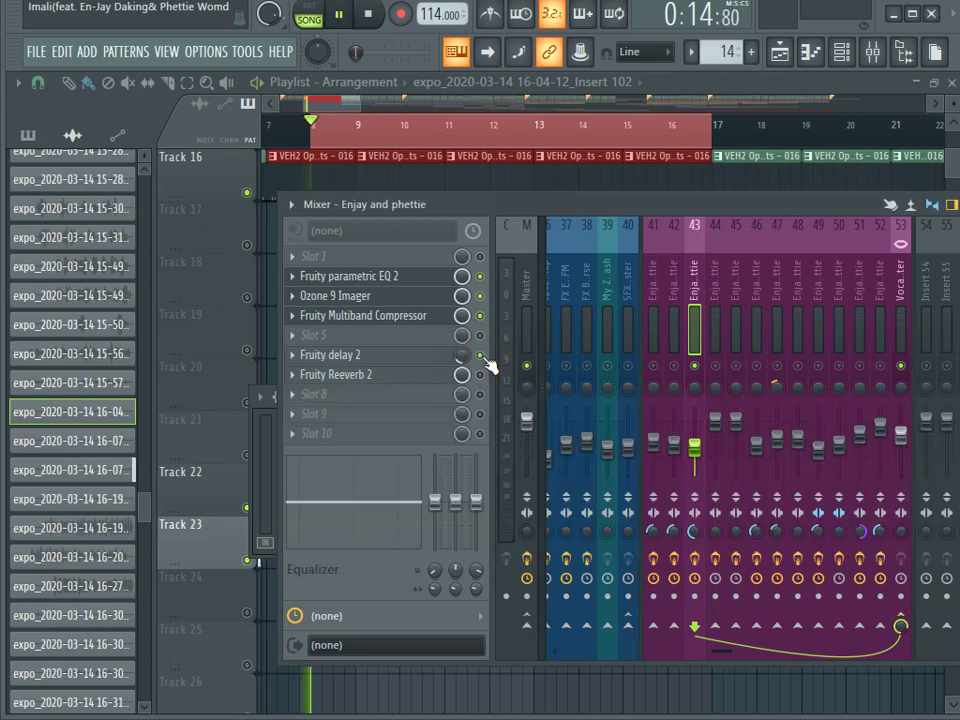
Switch to Bandicam to check the running screen recording, and return to the FL Studio mixer.
click(899, 22)
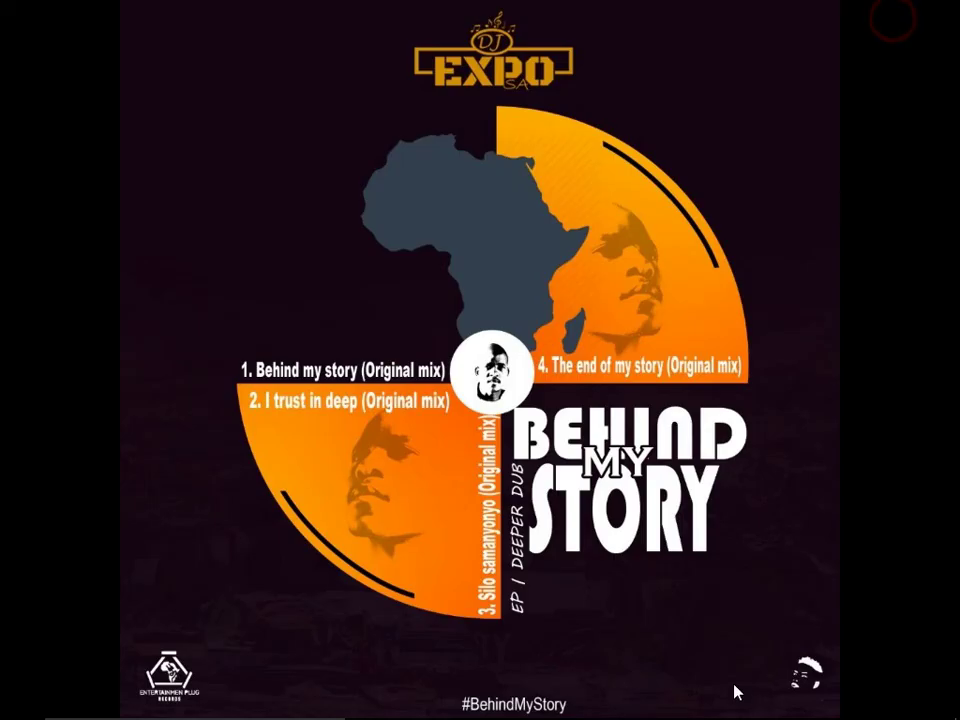
click(737, 701)
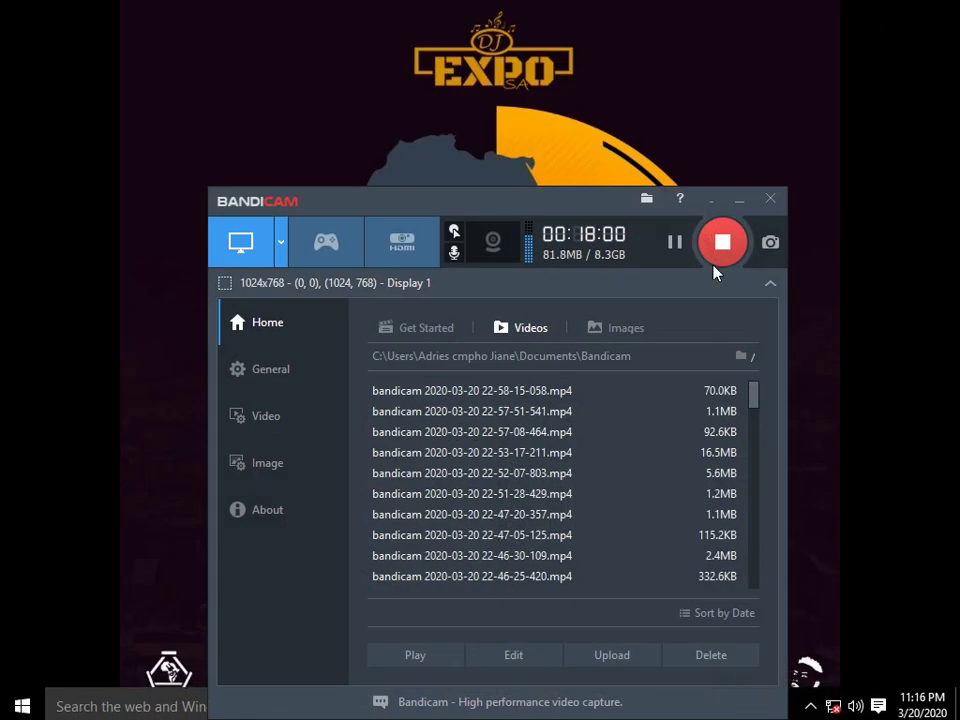
click(739, 201)
click(634, 705)
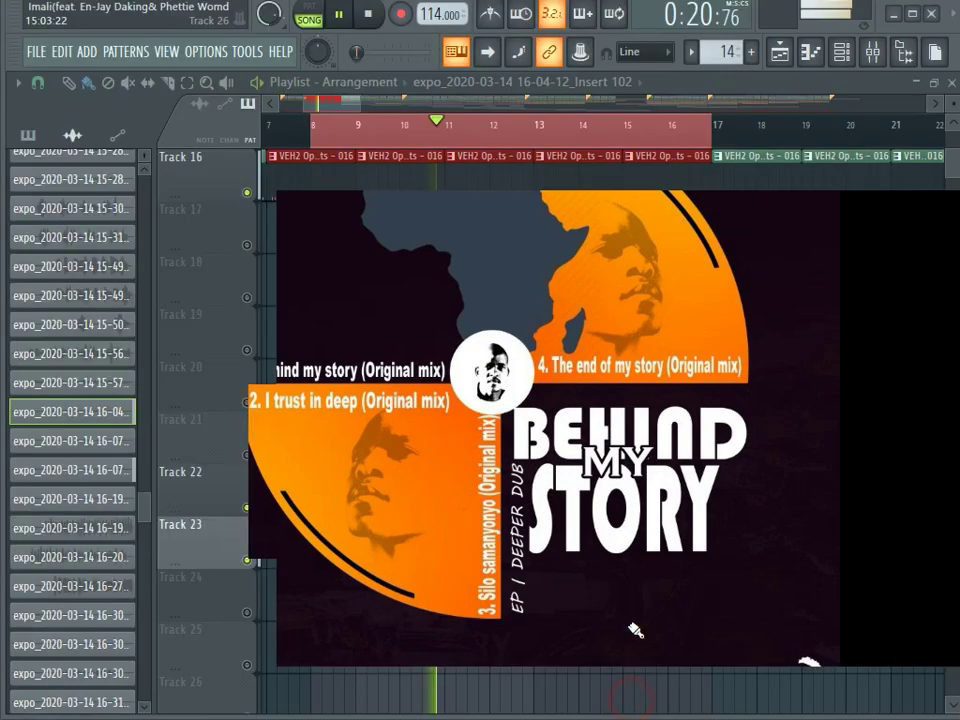
key(F9)
Enable Fruity Reeverb 2 on mixer track 43 and audition the loop with the full effect chain.
key(space)
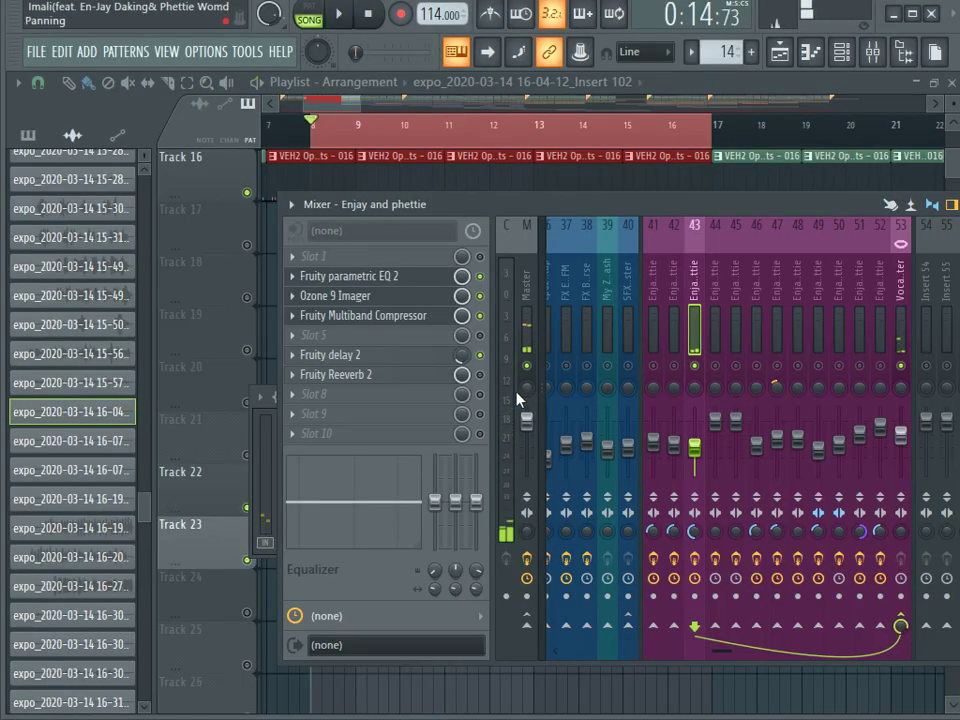
key(space)
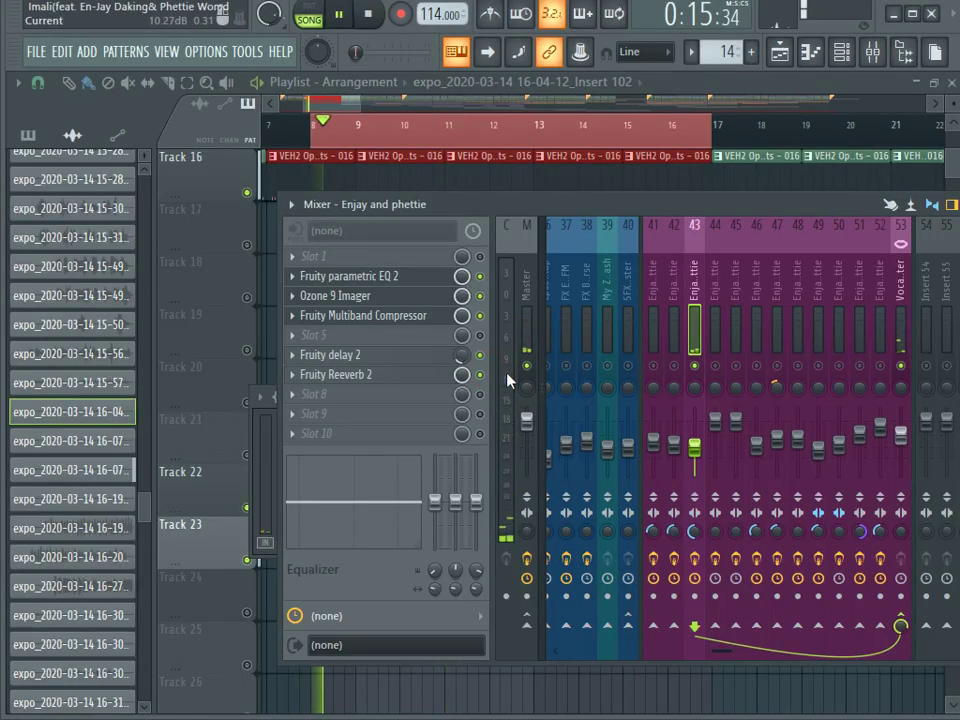
click(356, 108)
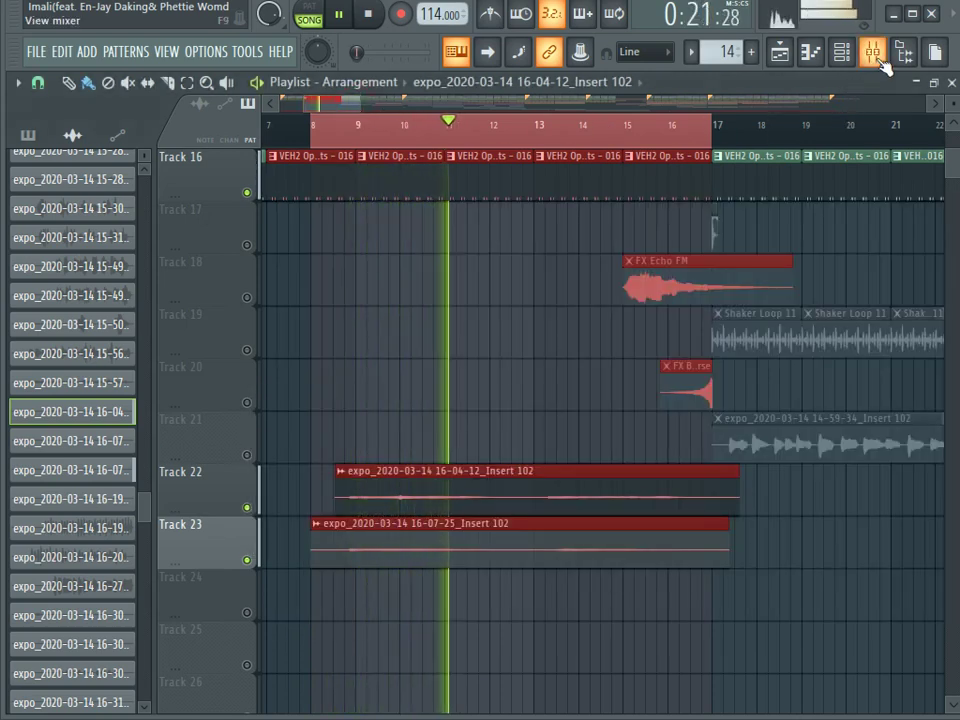
key(space)
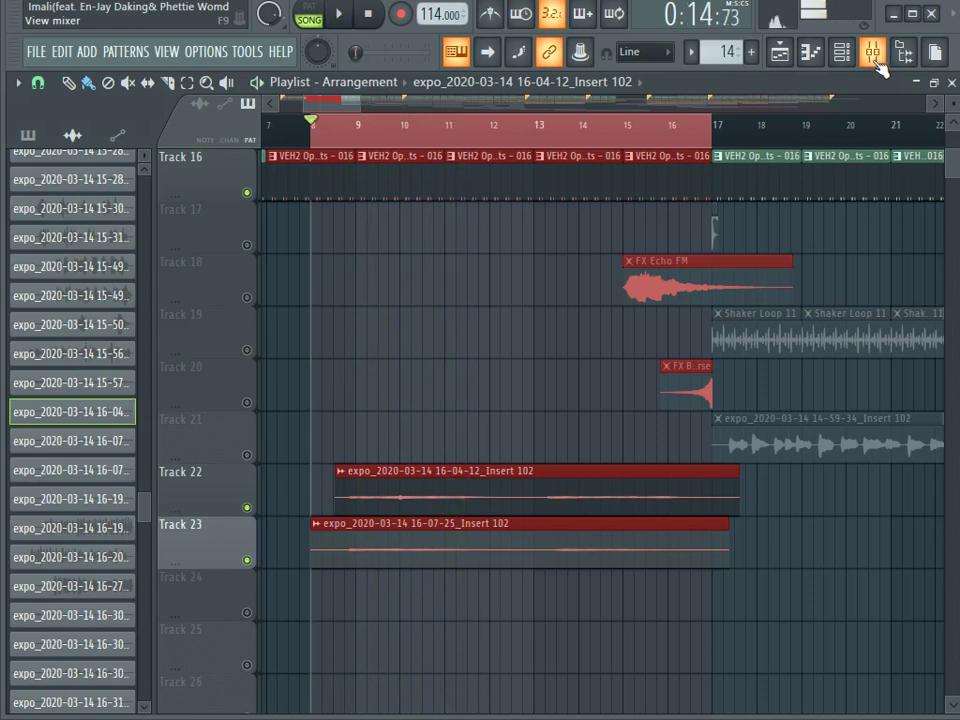
click(874, 57)
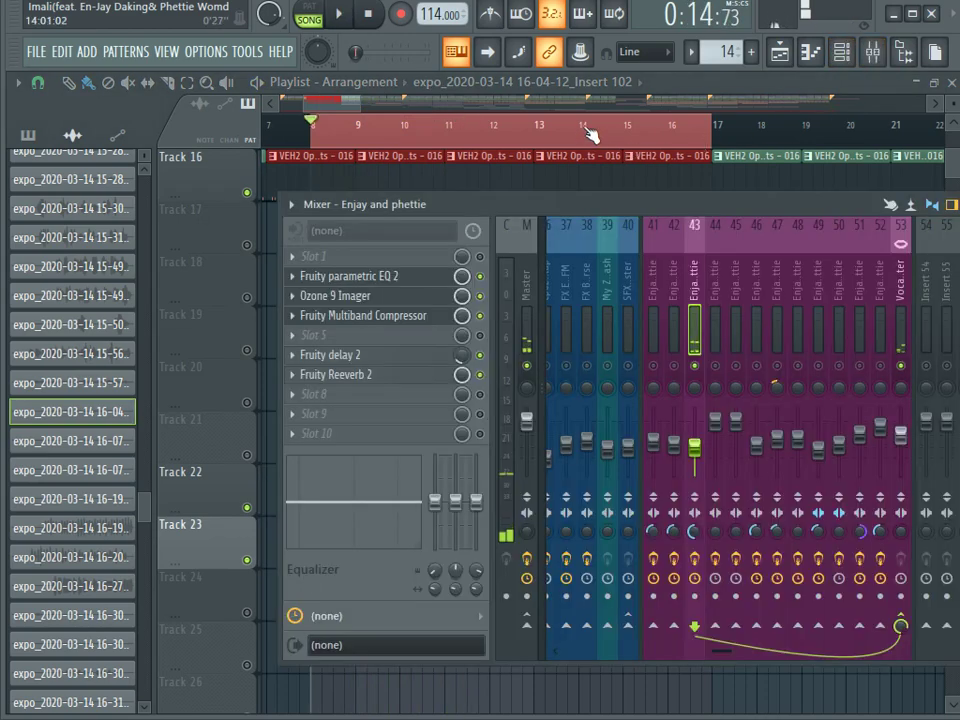
key(F9)
double_click(439, 525)
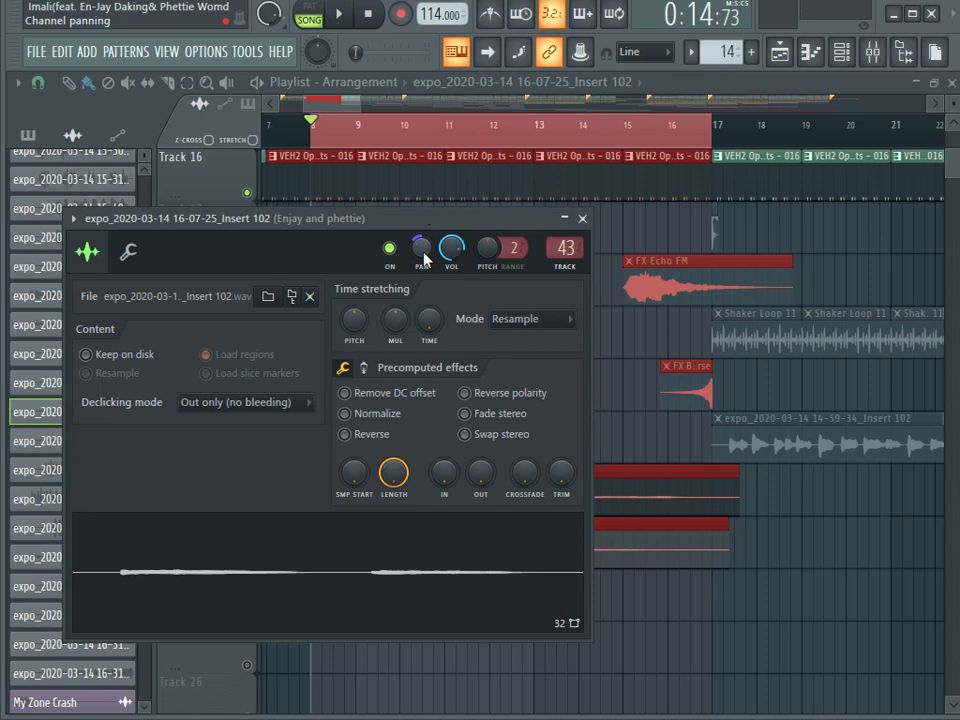
Unsolo mixer track 43 and play the looped section around bars 8 to 17 in the full mix.
click(873, 55)
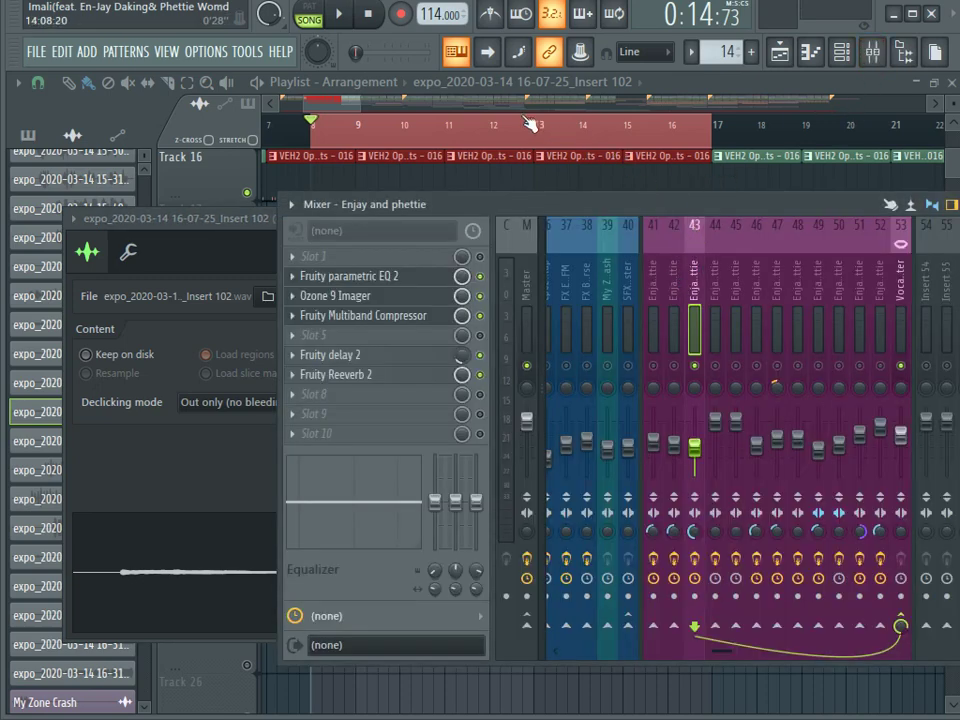
click(355, 110)
drag(355, 115, 413, 122)
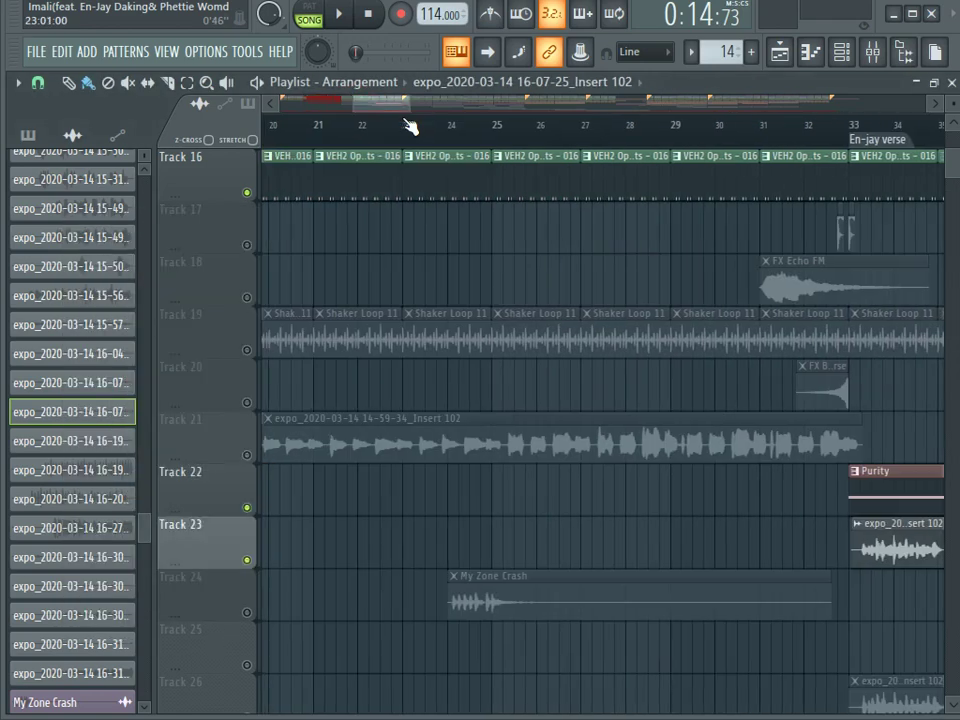
click(873, 55)
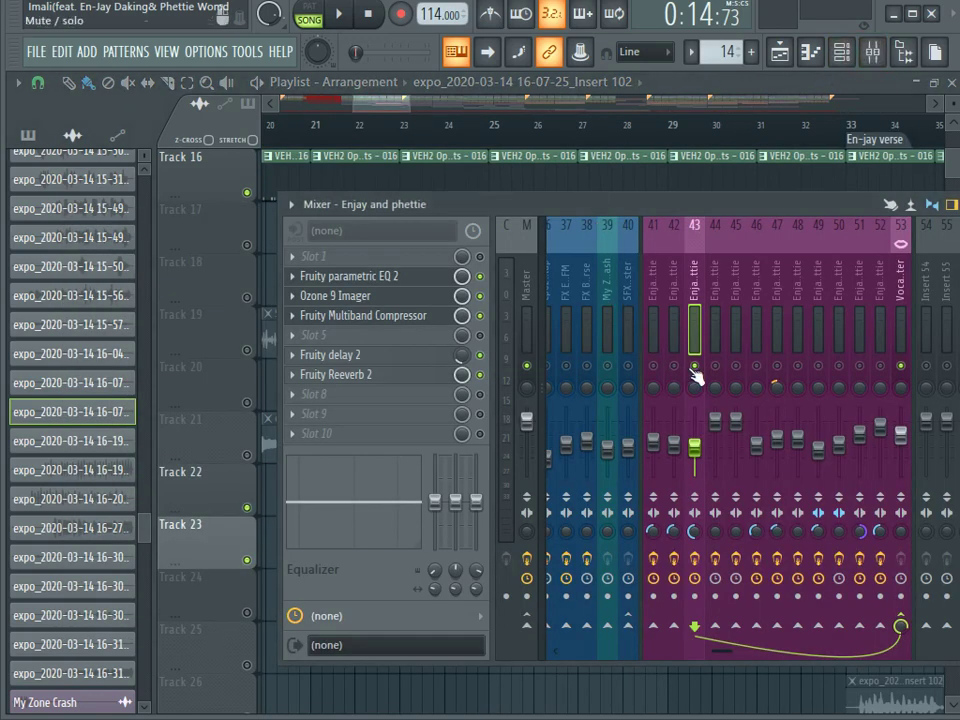
key(space)
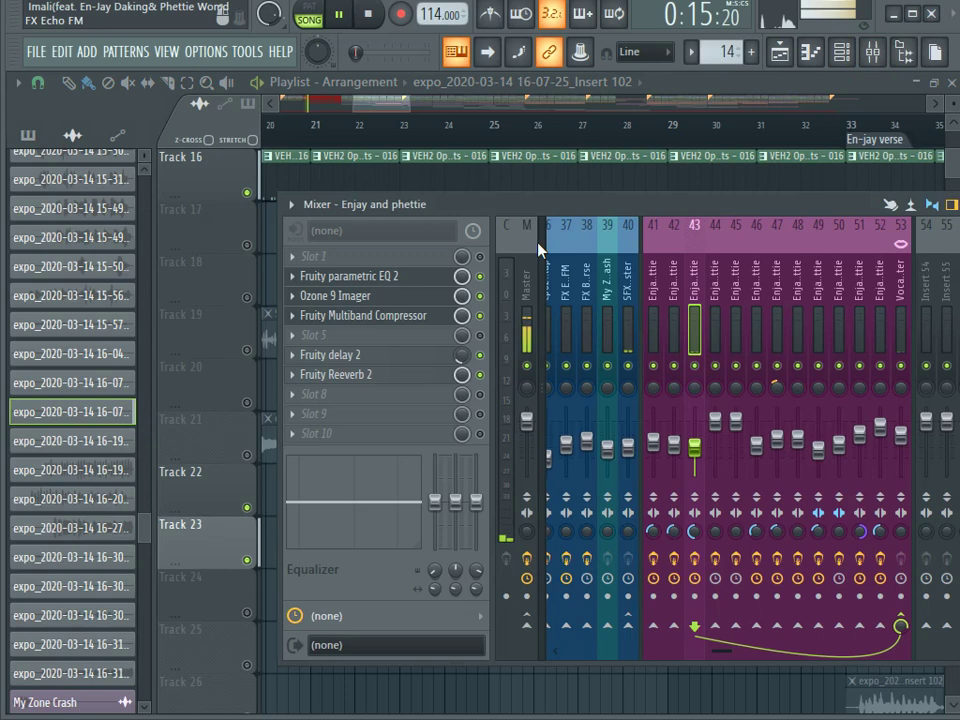
click(388, 110)
drag(388, 110, 321, 114)
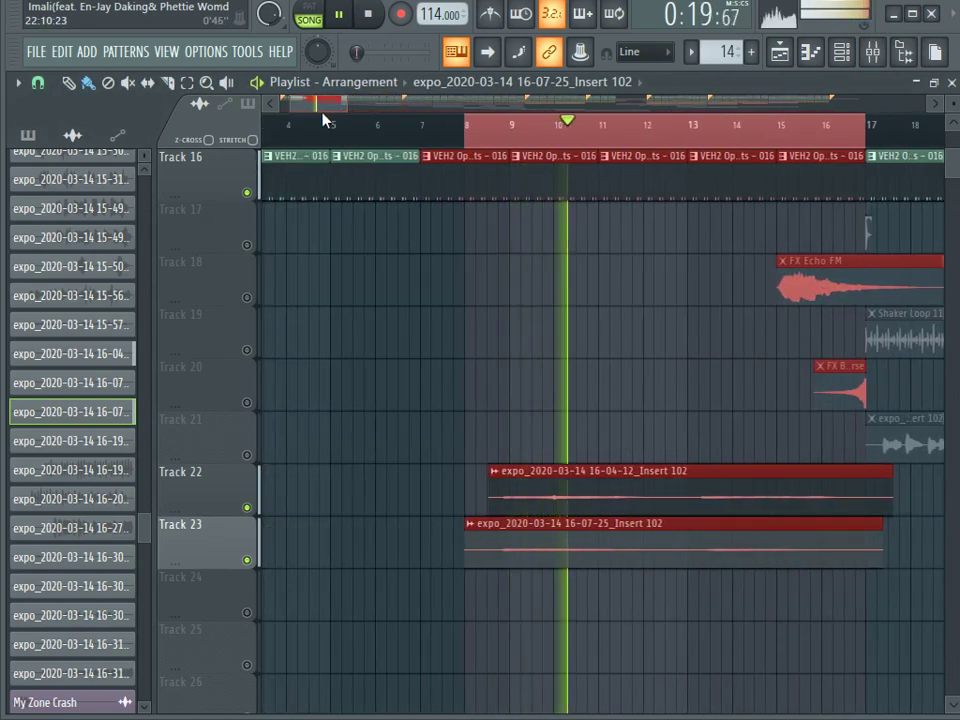
Unmute playlist tracks 17 to 21 while the looped section keeps playing.
click(247, 297)
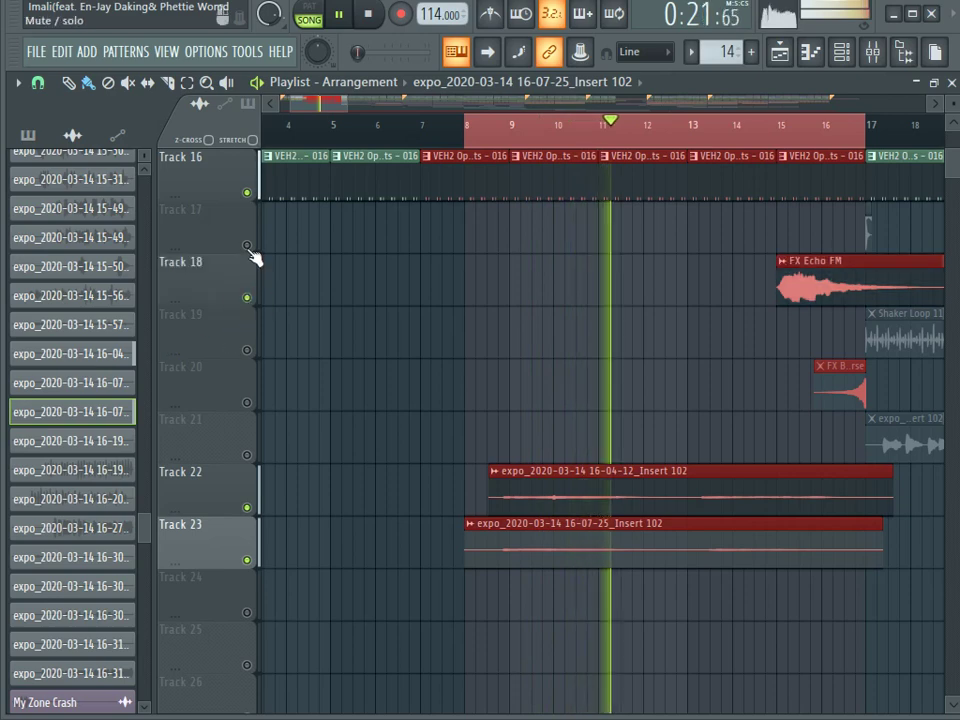
click(247, 246)
click(247, 349)
click(247, 402)
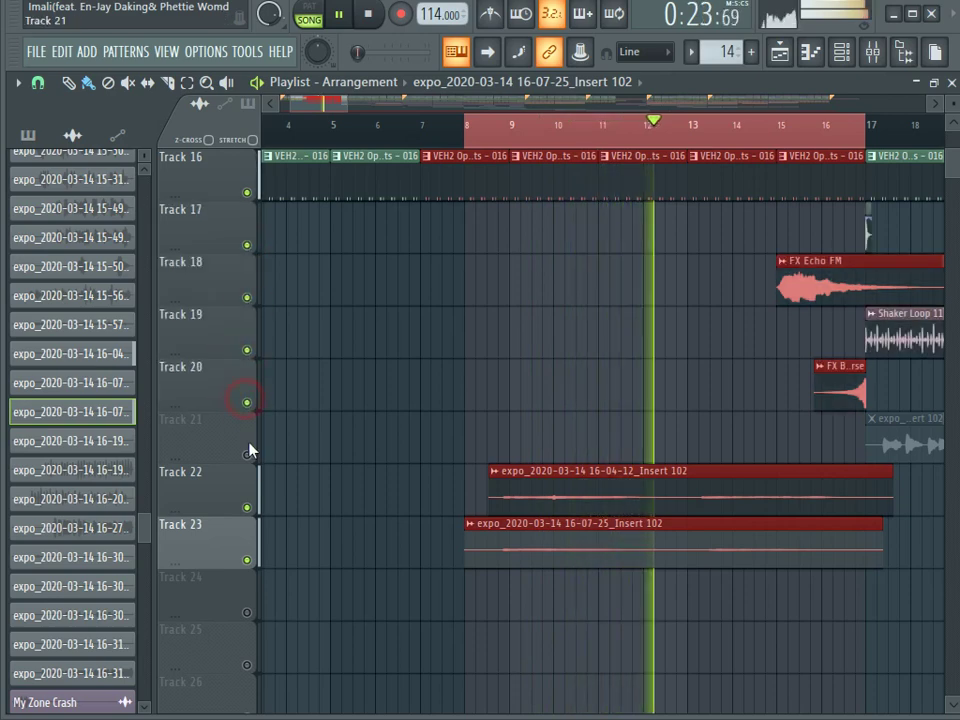
click(247, 455)
scroll(518, 369, up, 5)
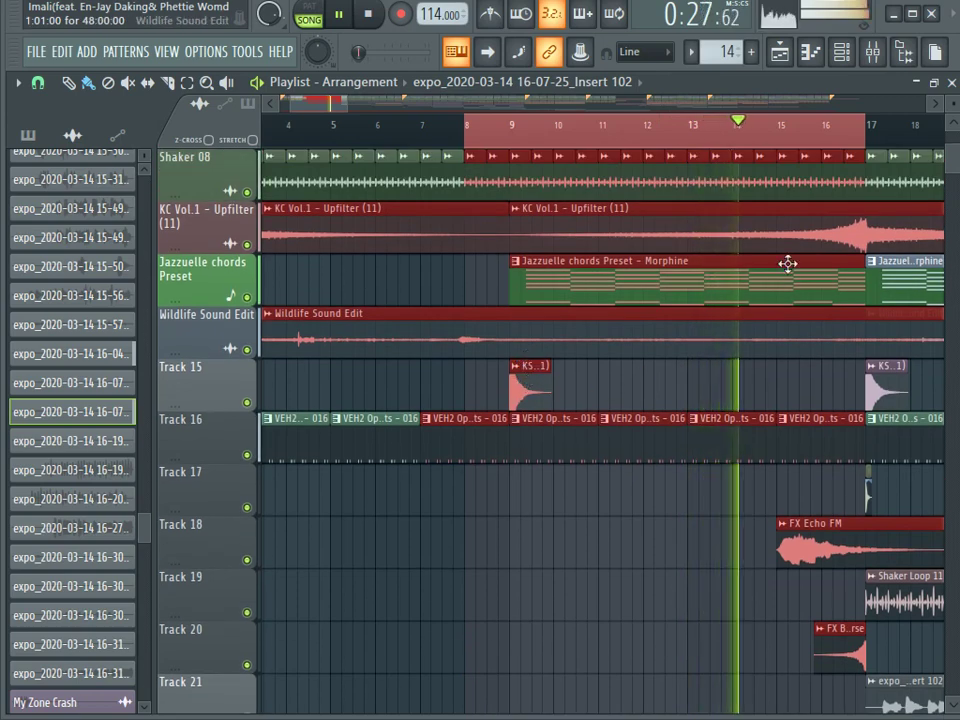
Stop playback and extend the playlist time selection to the marker at bar 33.
right_click(868, 140)
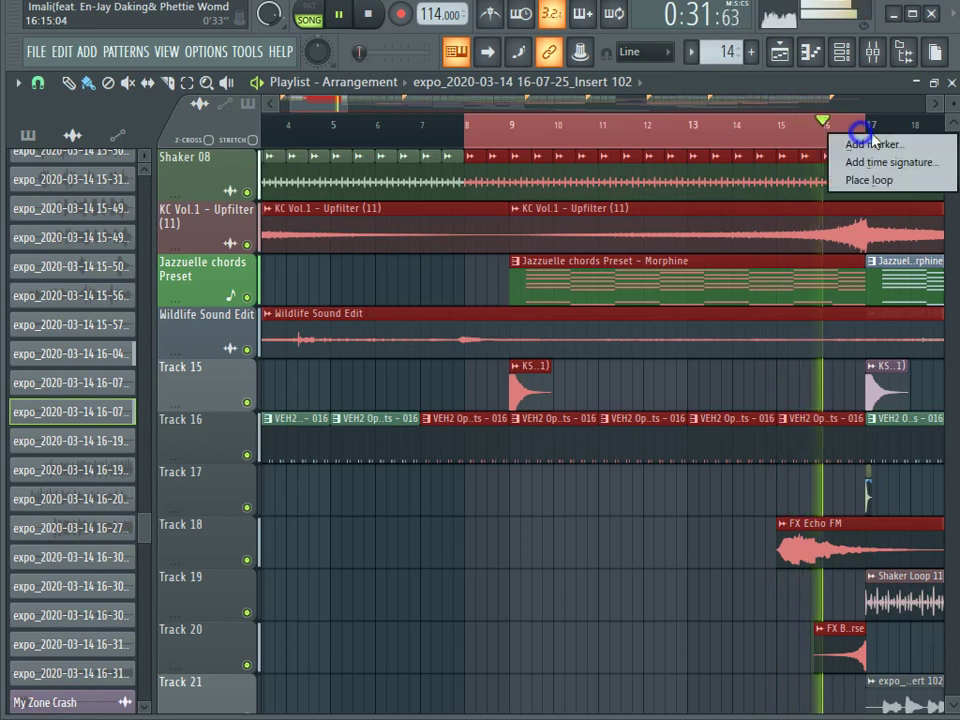
key(Escape)
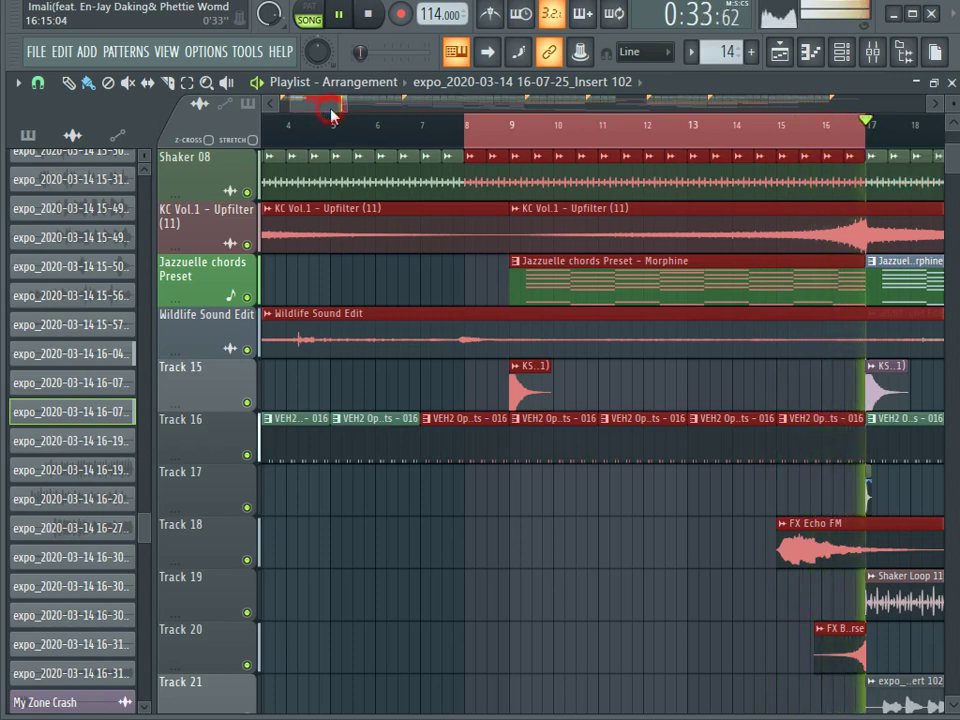
key(space)
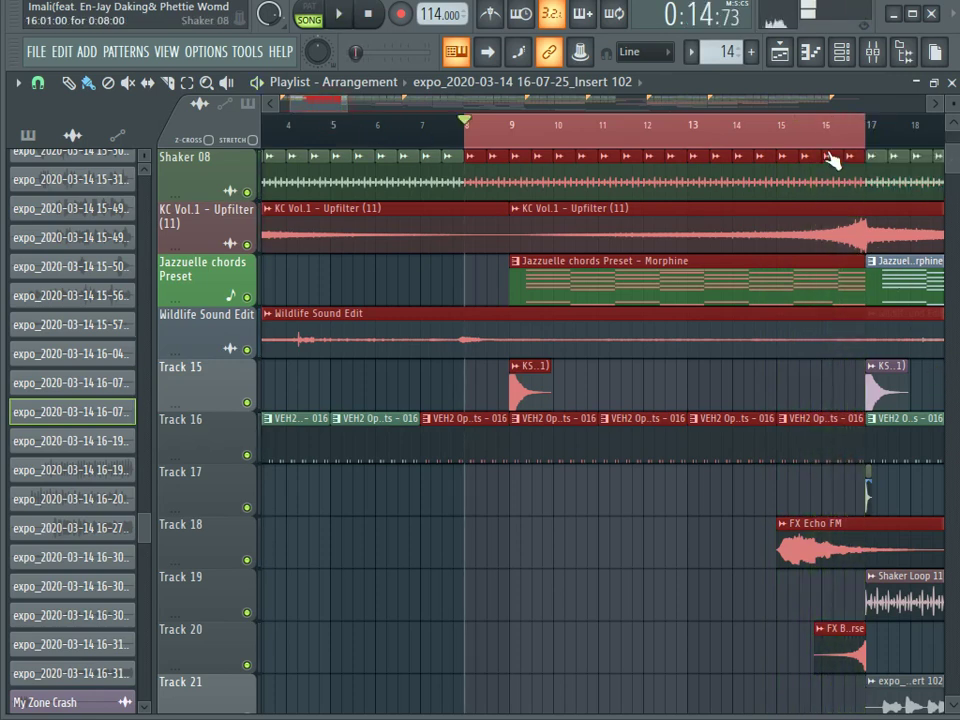
scroll(815, 148, down, 4)
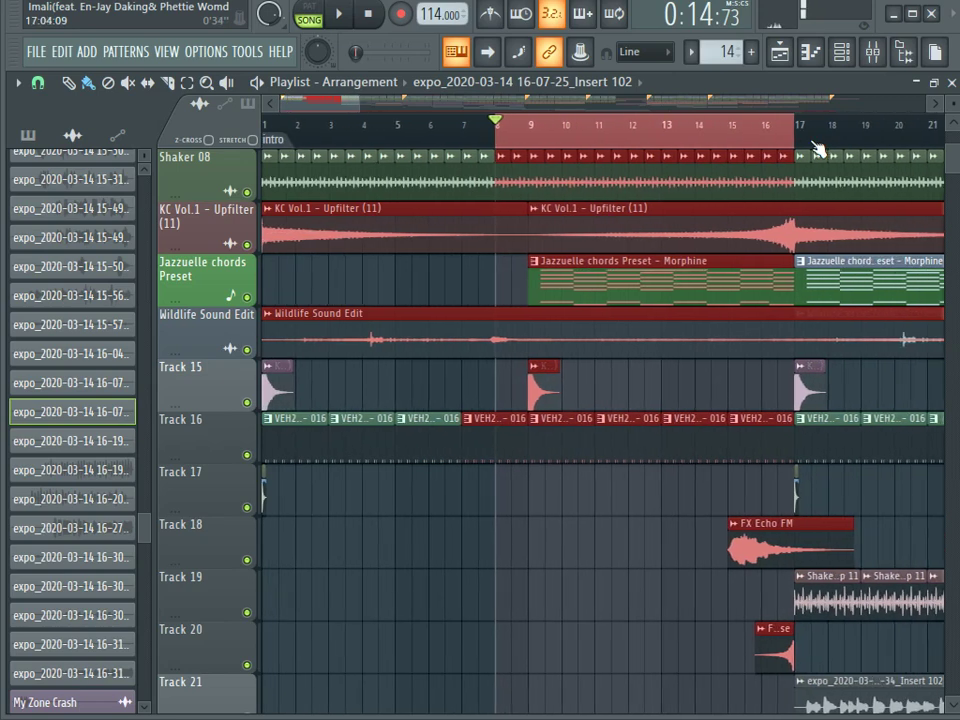
mouse_move(785, 133)
mouse_down()
mouse_move(940, 140)
mouse_move(943, 178)
mouse_move(926, 193)
mouse_move(891, 160)
mouse_move(897, 218)
mouse_move(885, 214)
mouse_up()
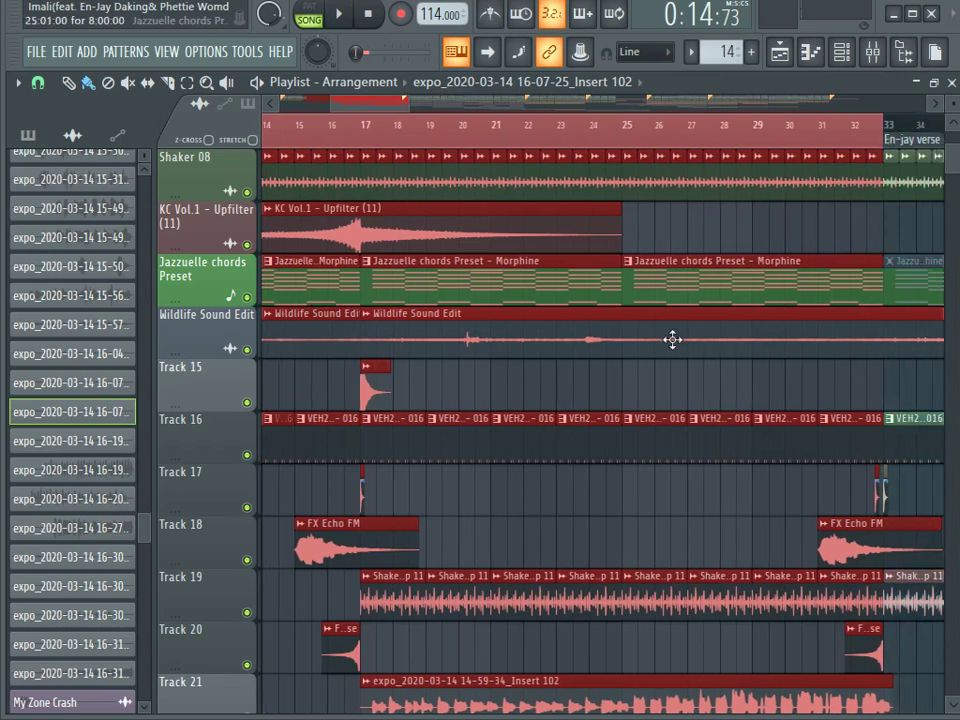
scroll(666, 356, down, 8)
scroll(662, 372, down, 1)
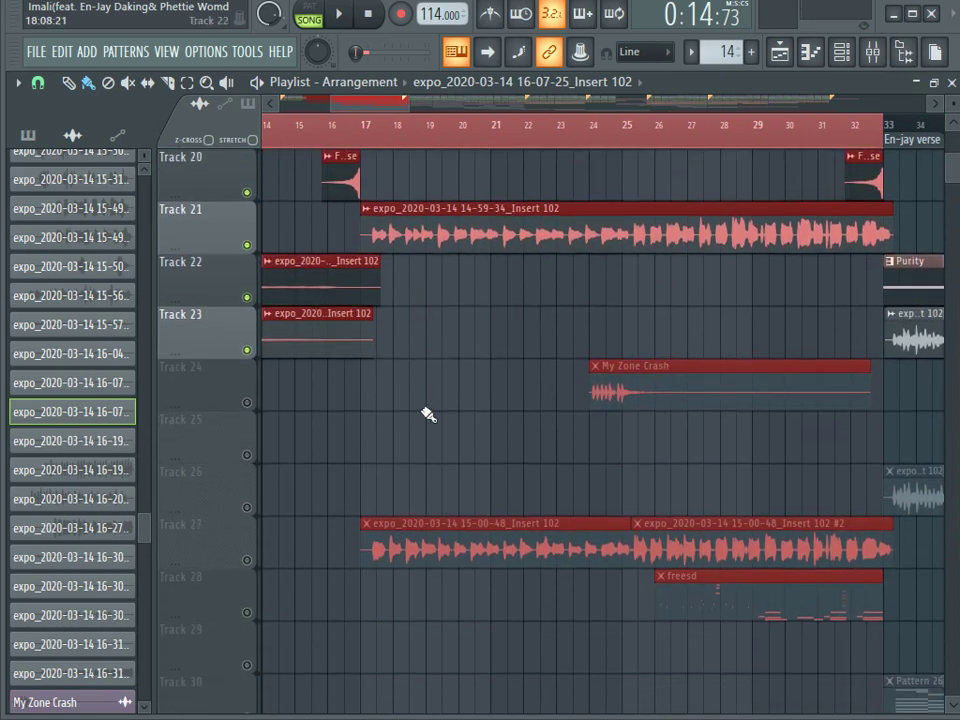
scroll(450, 430, up, 2)
double_click(439, 333)
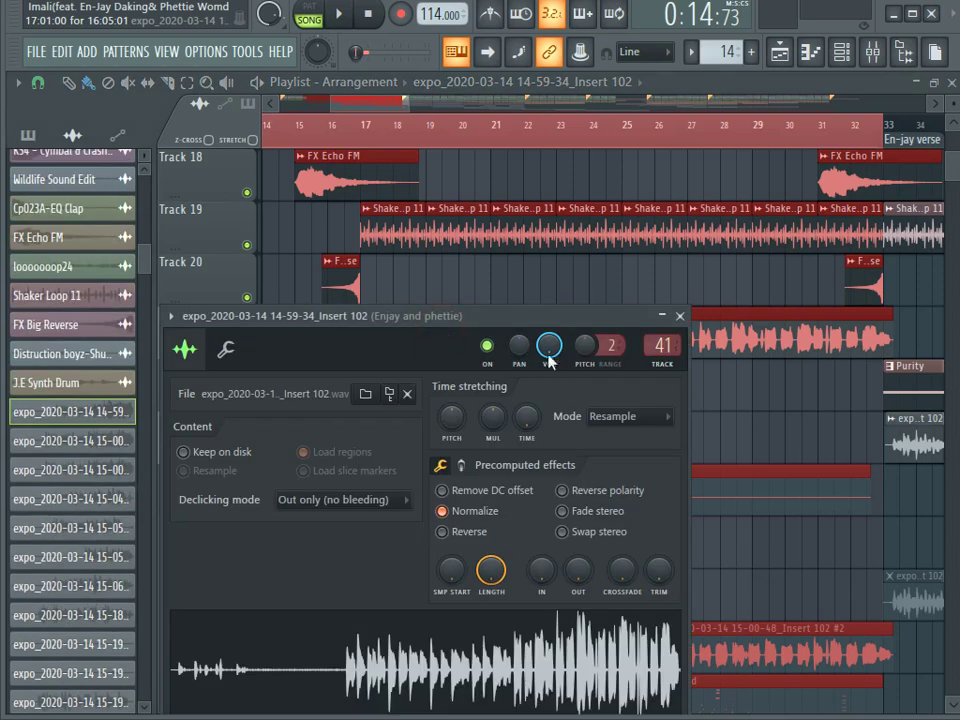
click(872, 52)
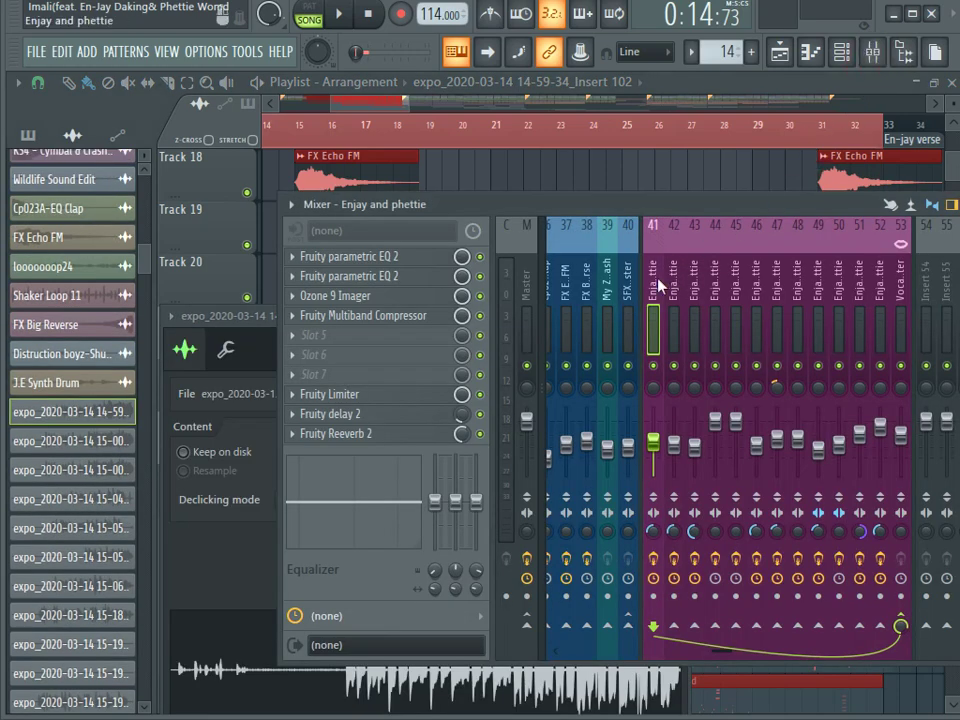
Open both Fruity parametric EQ 2 effects on mixer track 41 to examine their curves, and return to the playlist.
click(386, 272)
drag(614, 354, 770, 318)
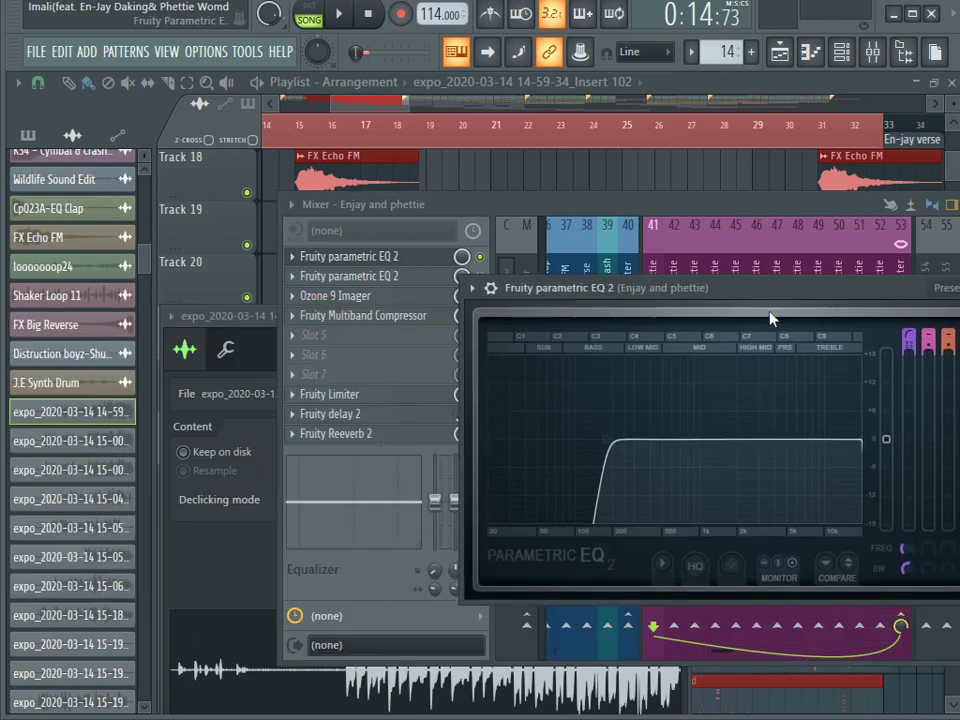
click(380, 258)
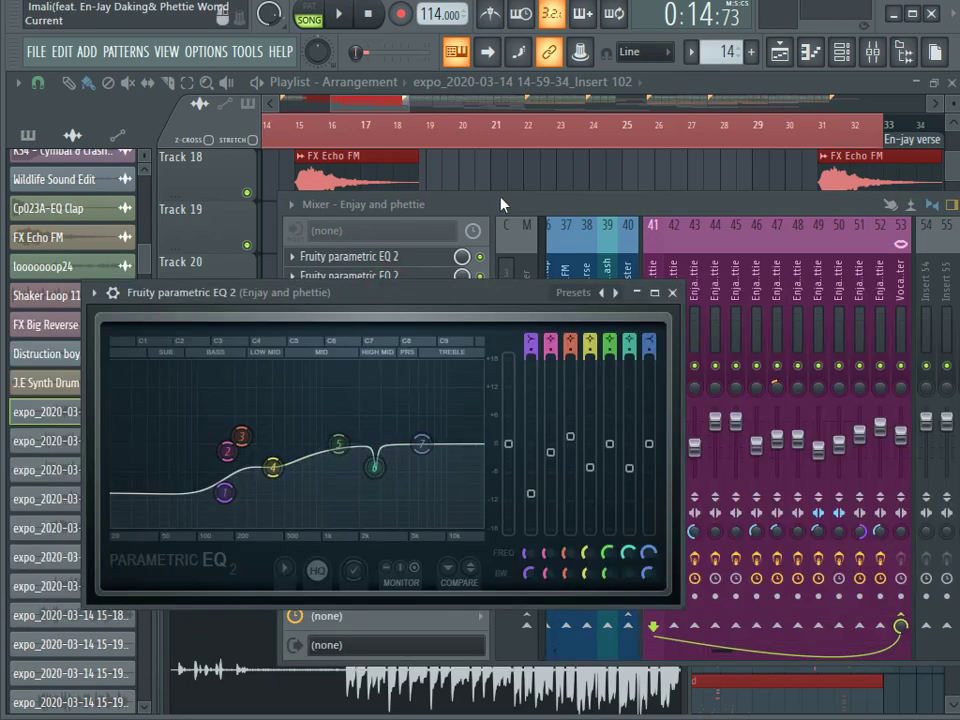
click(700, 103)
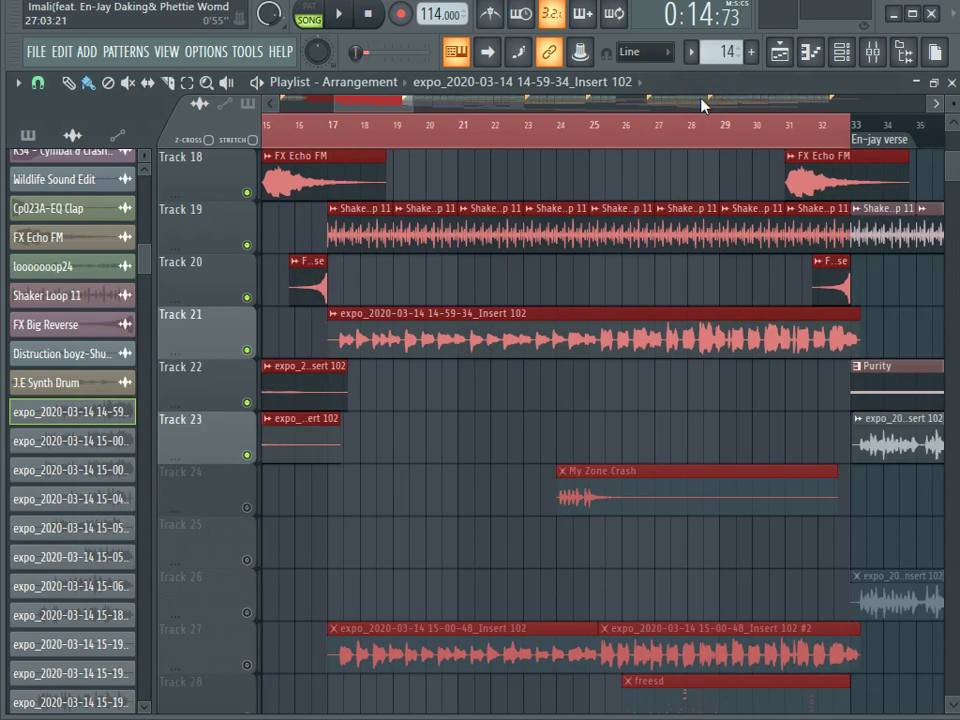
Examine the Ozone 9 Imager band widths and the Fruity Multiband Compressor settings on mixer track 41.
click(872, 51)
click(375, 303)
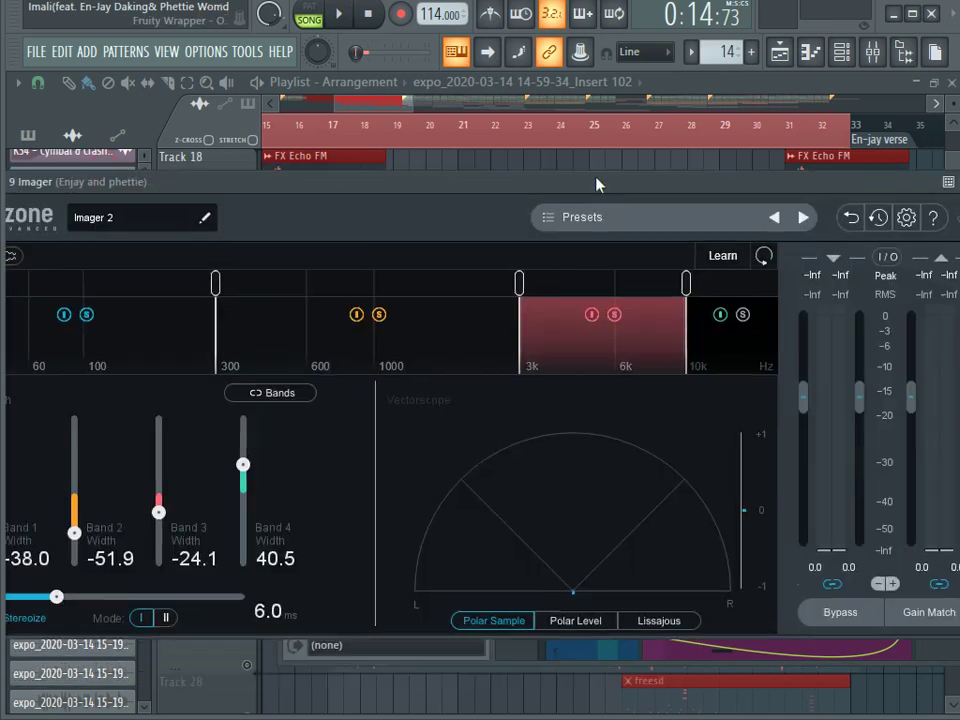
drag(596, 184, 717, 167)
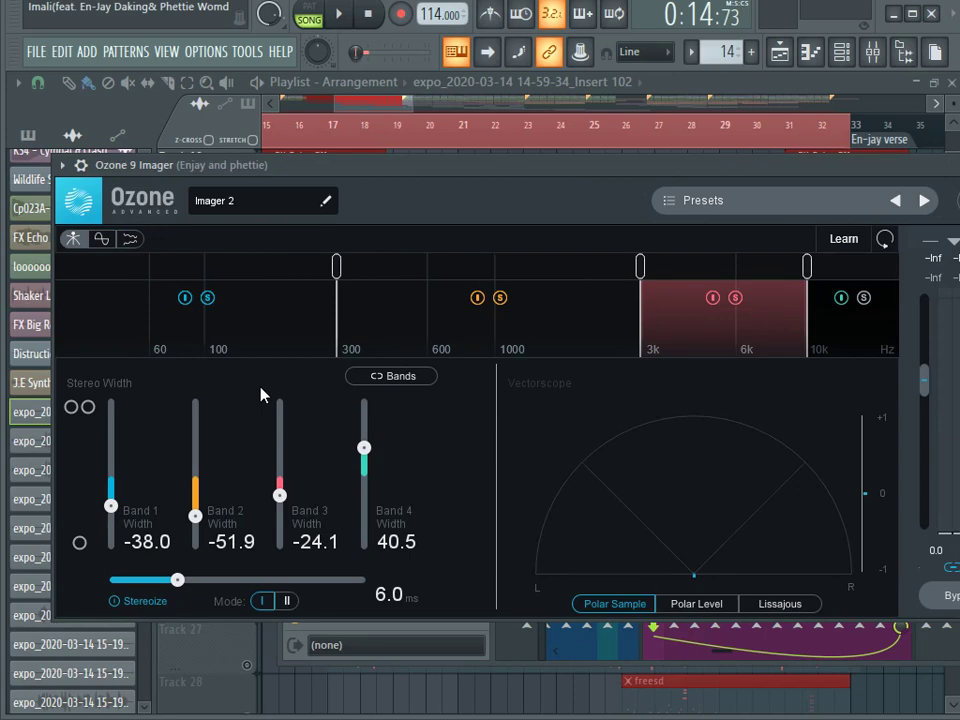
drag(888, 174, 721, 192)
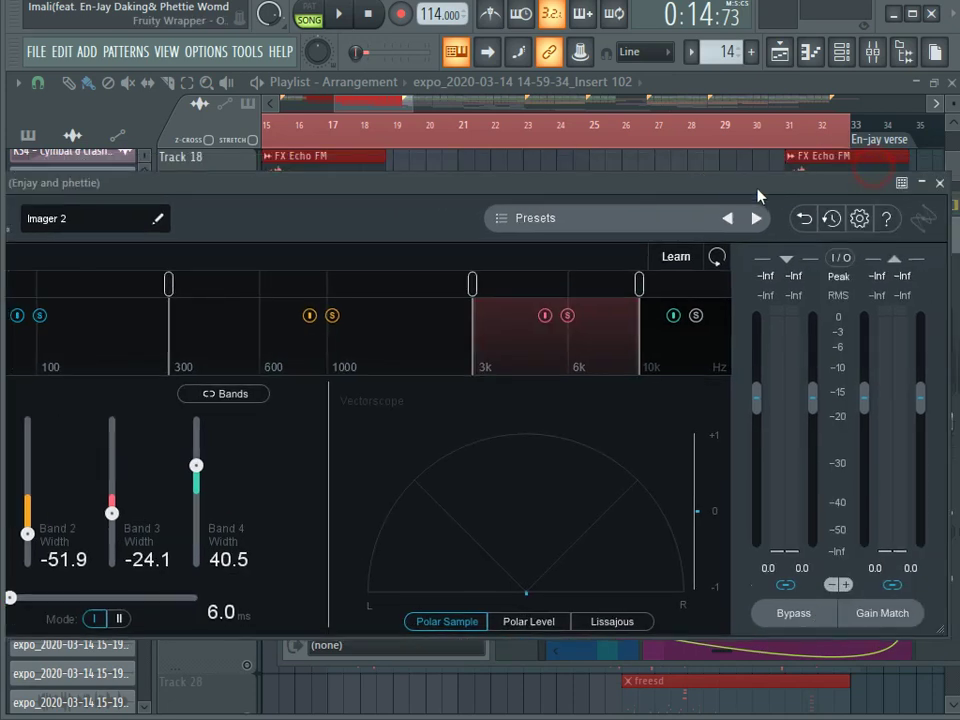
click(939, 185)
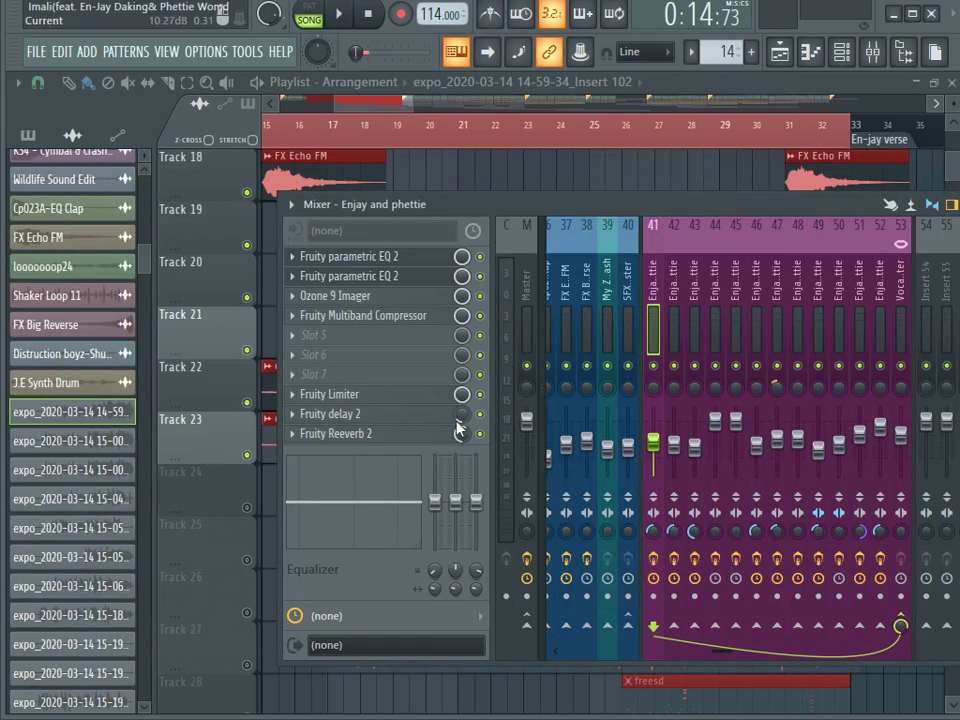
click(362, 316)
click(731, 231)
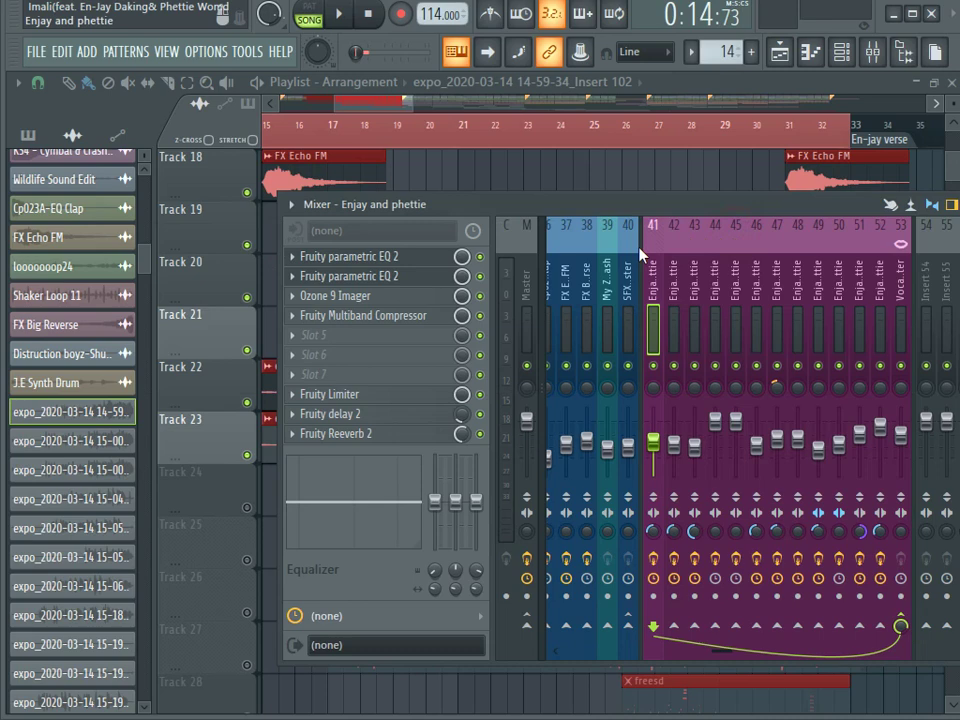
Switch to Bandicam to check the running screen recording, and return to the FL Studio mixer.
click(890, 13)
click(722, 706)
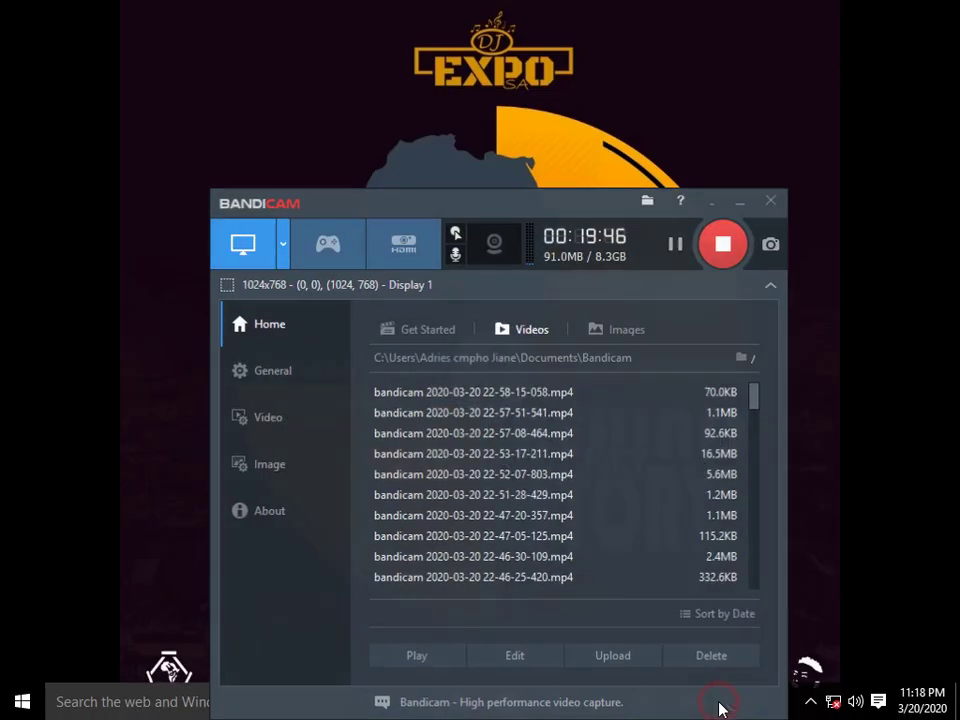
click(739, 204)
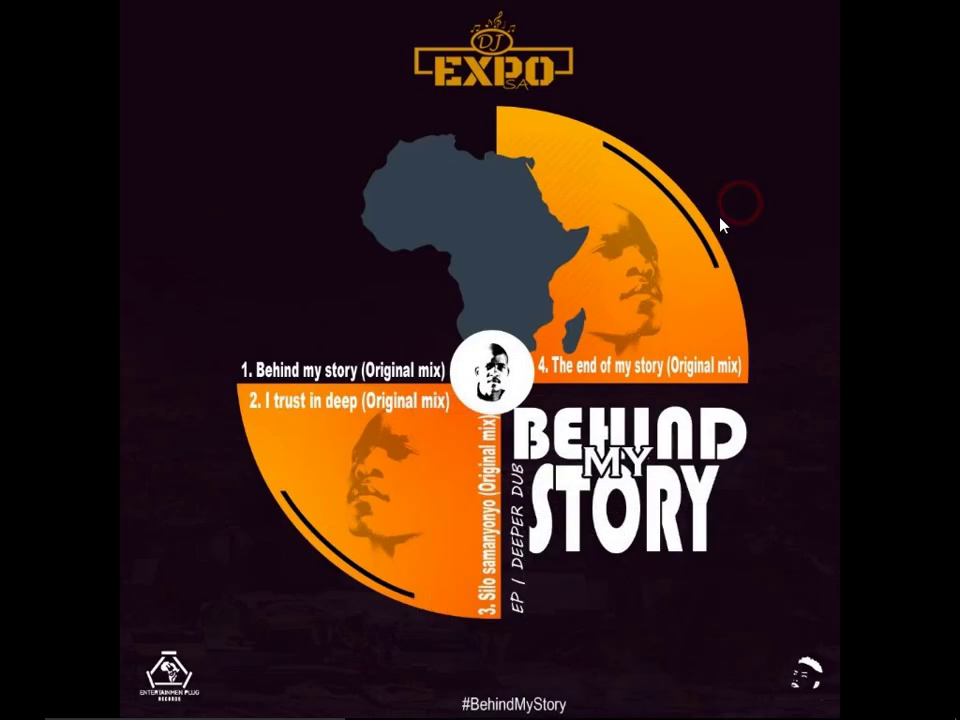
click(640, 701)
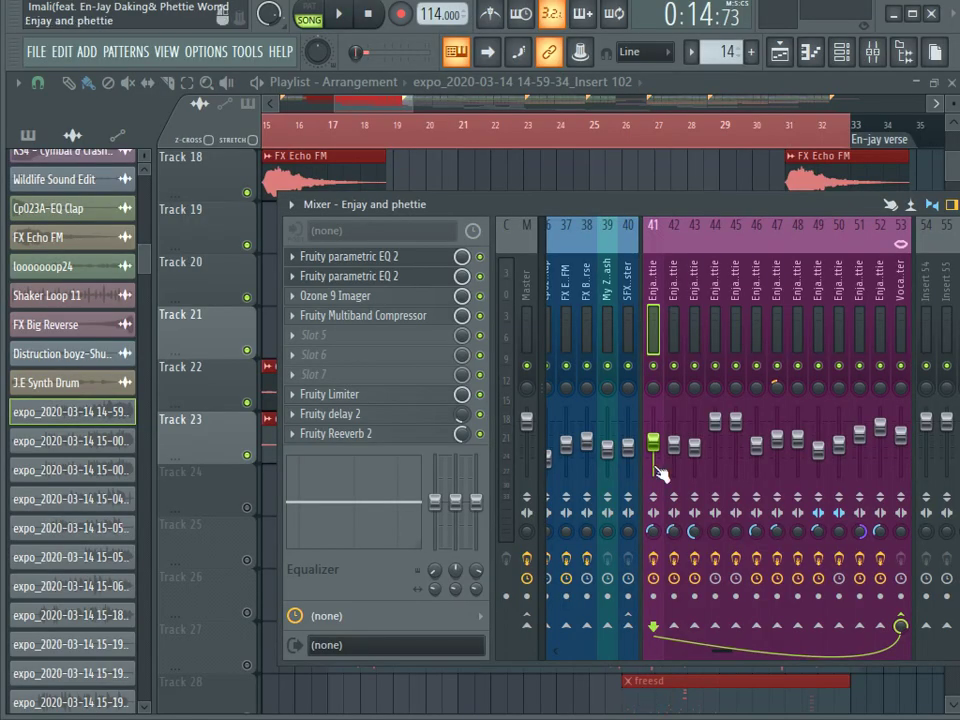
Set the playback position to bar 17 and briefly play the mix with the mixer showing track 41.
drag(375, 103, 392, 128)
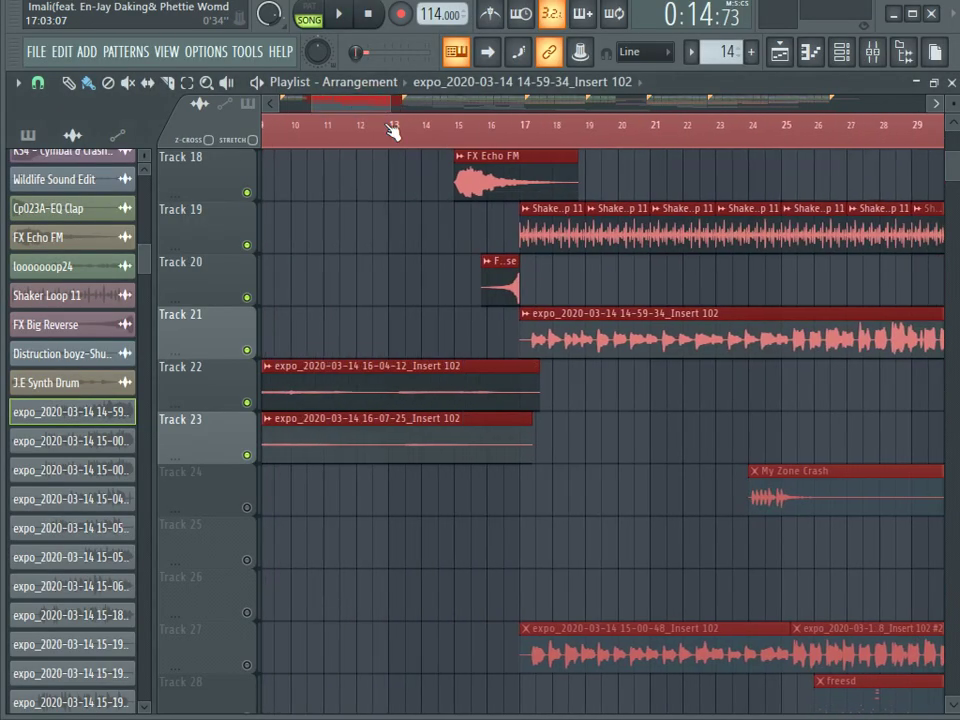
click(519, 127)
key(space)
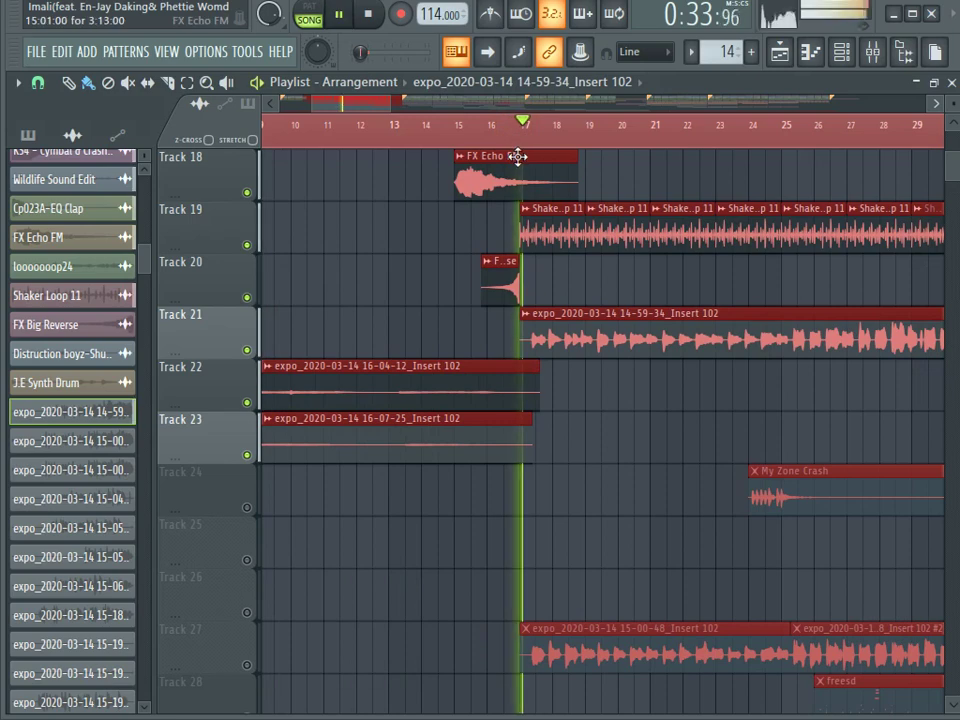
click(872, 51)
key(space)
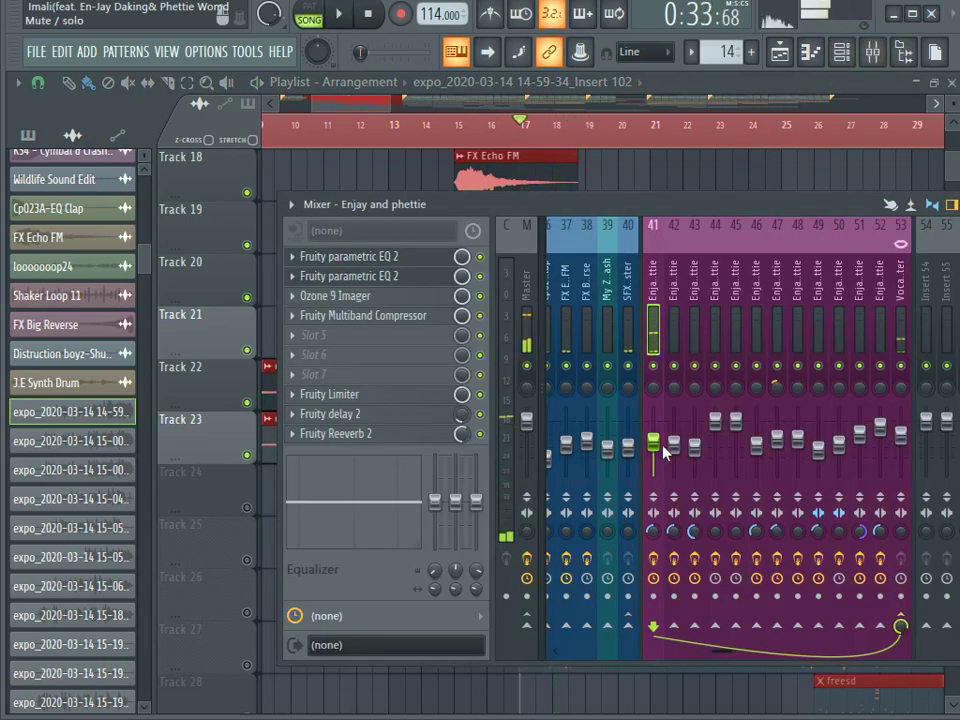
Audition the vocal from bar 17 with mixer track 41's effects bypassed, and again with them re-enabled.
key(space)
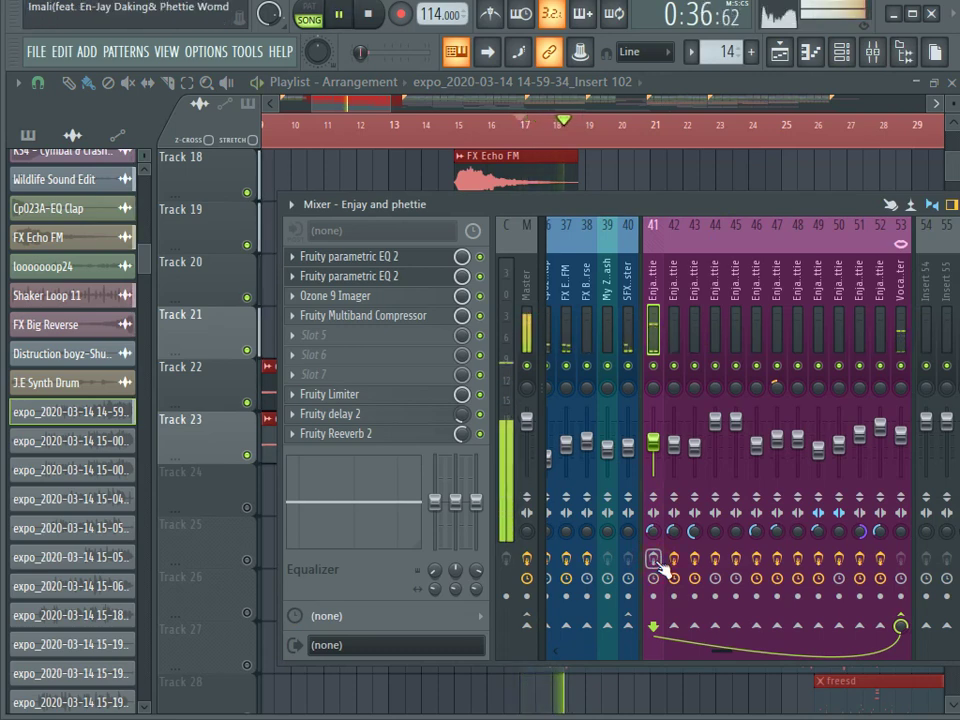
key(space)
click(653, 558)
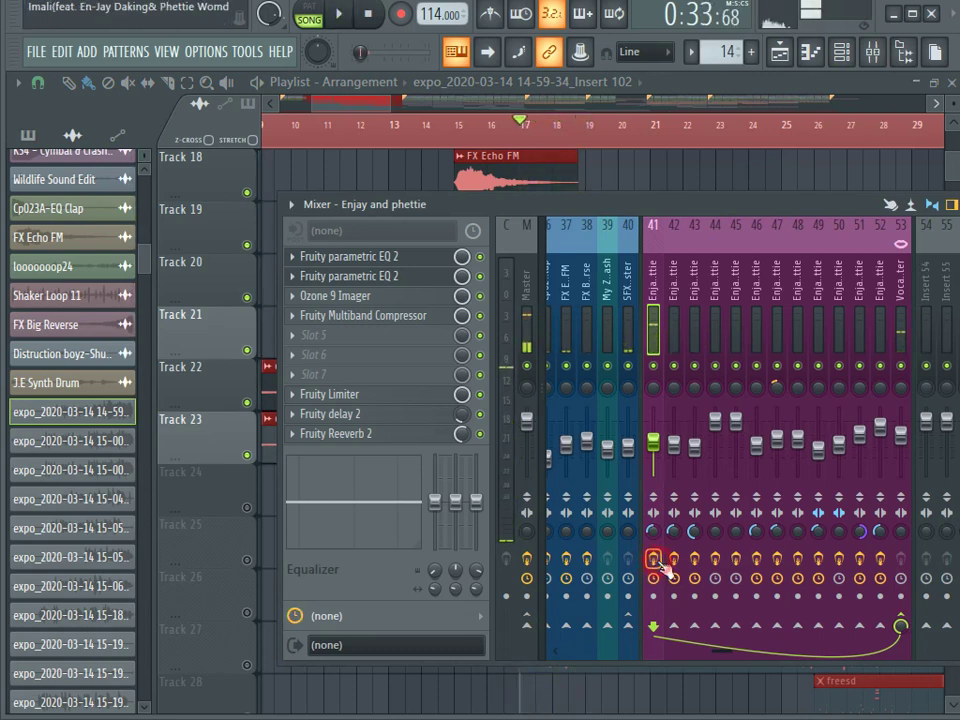
key(space)
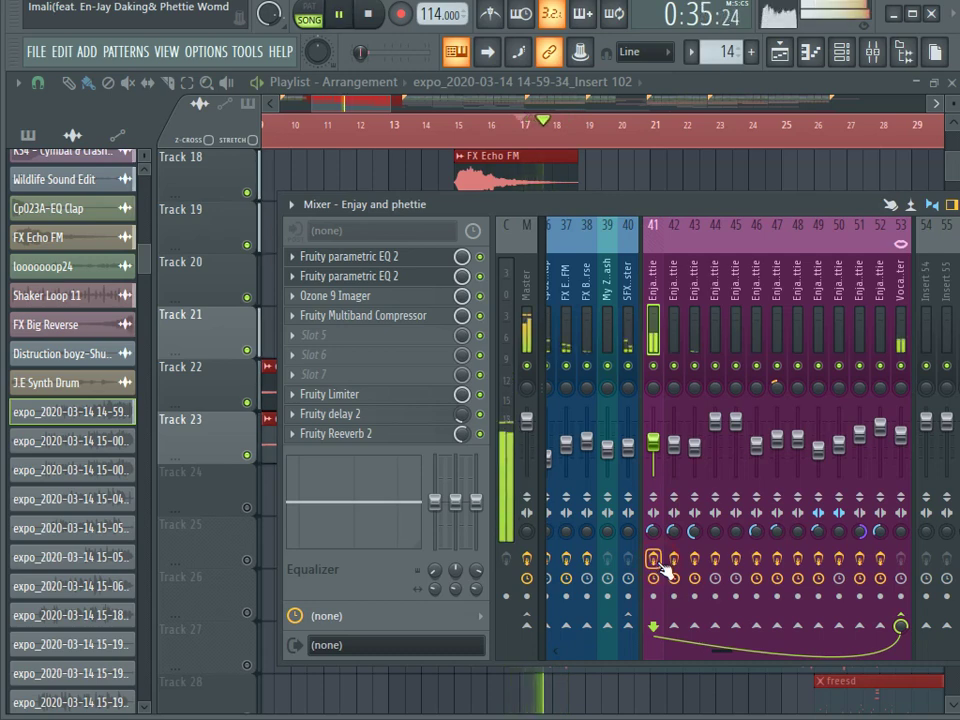
key(space)
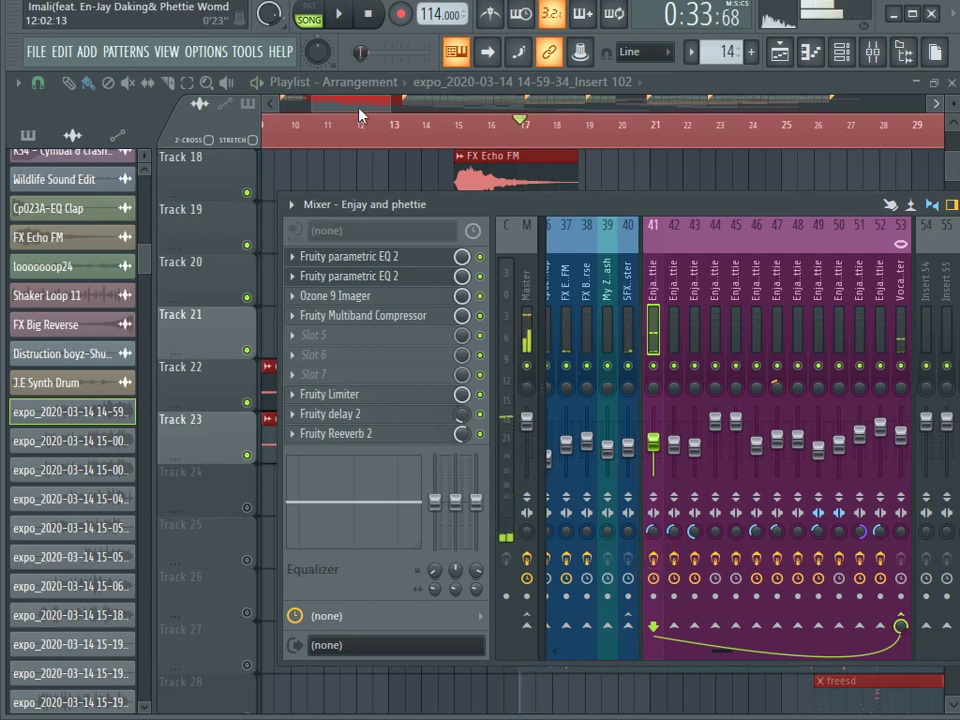
click(268, 82)
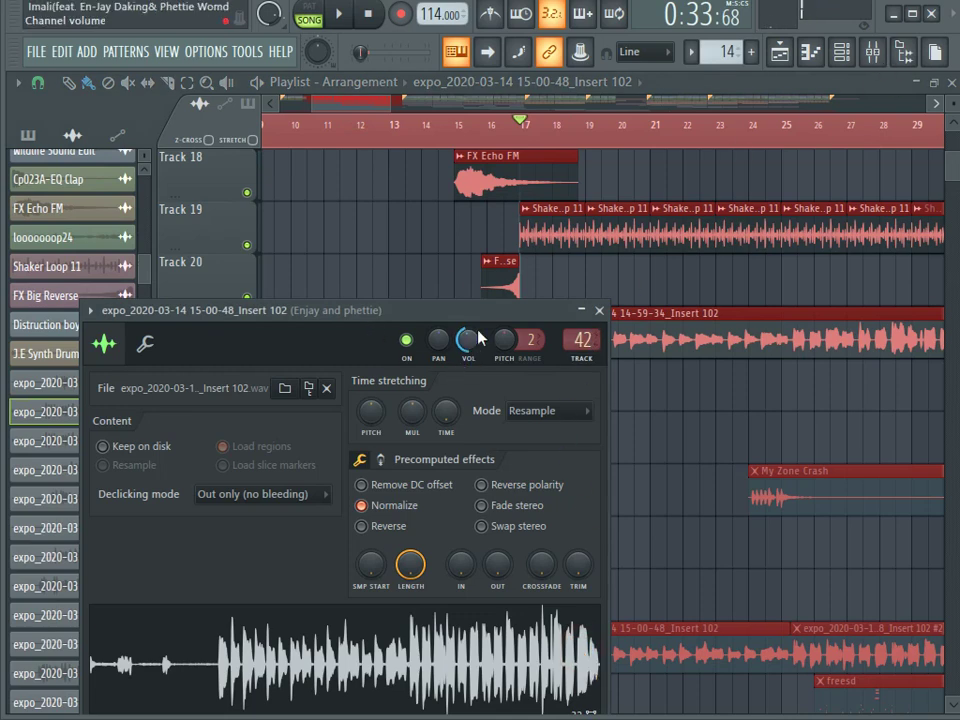
click(870, 50)
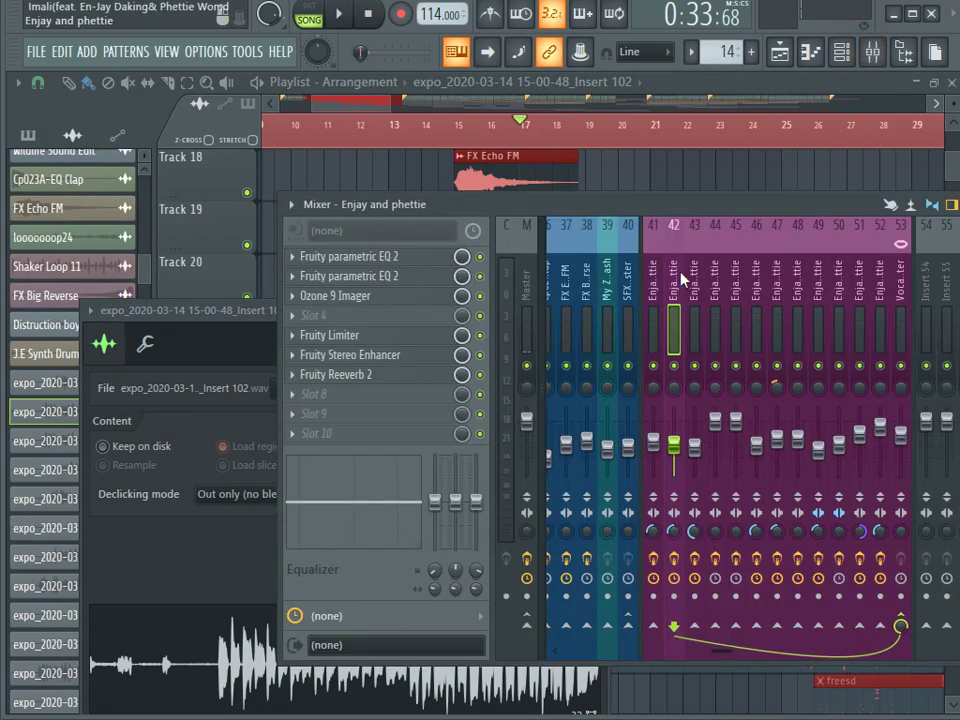
click(347, 106)
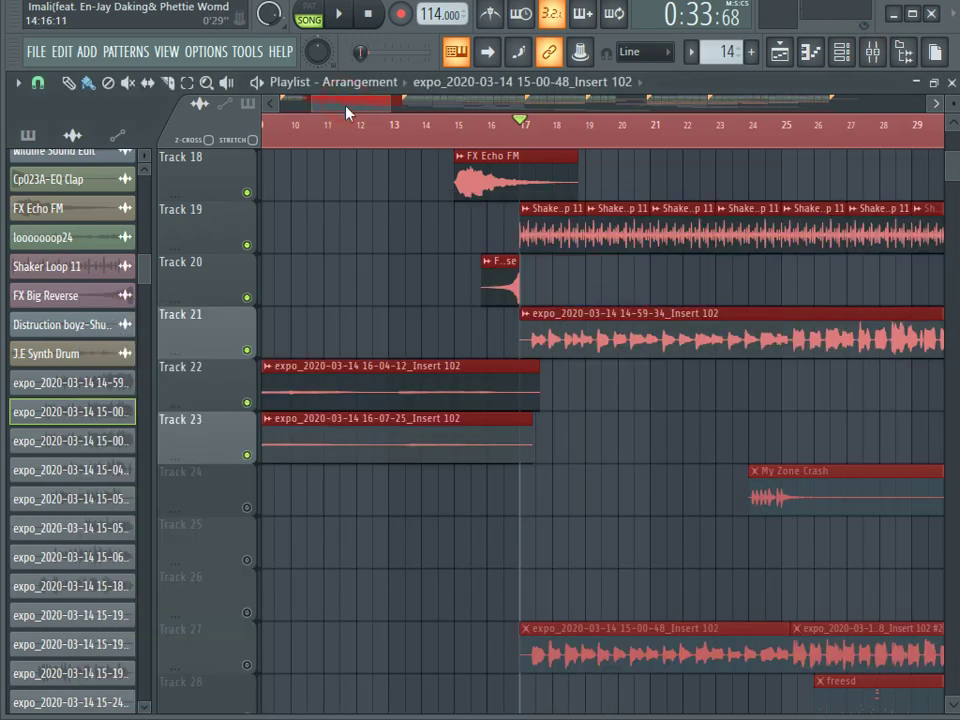
Unmute playlist track 27 and play it together with the mix from bar 17.
click(248, 665)
key(space)
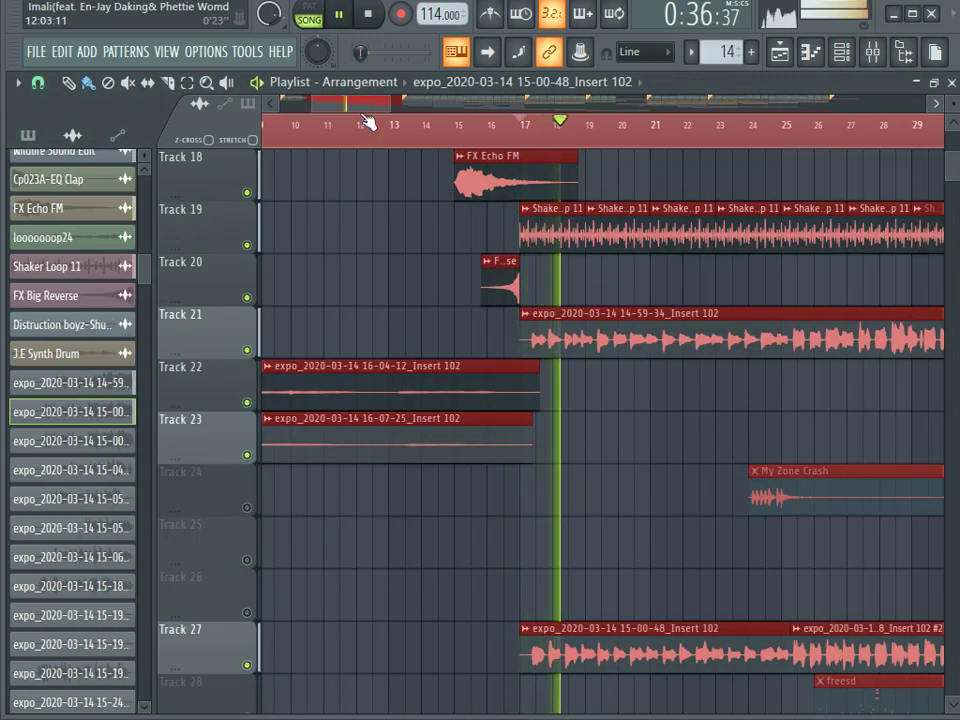
drag(375, 107, 400, 108)
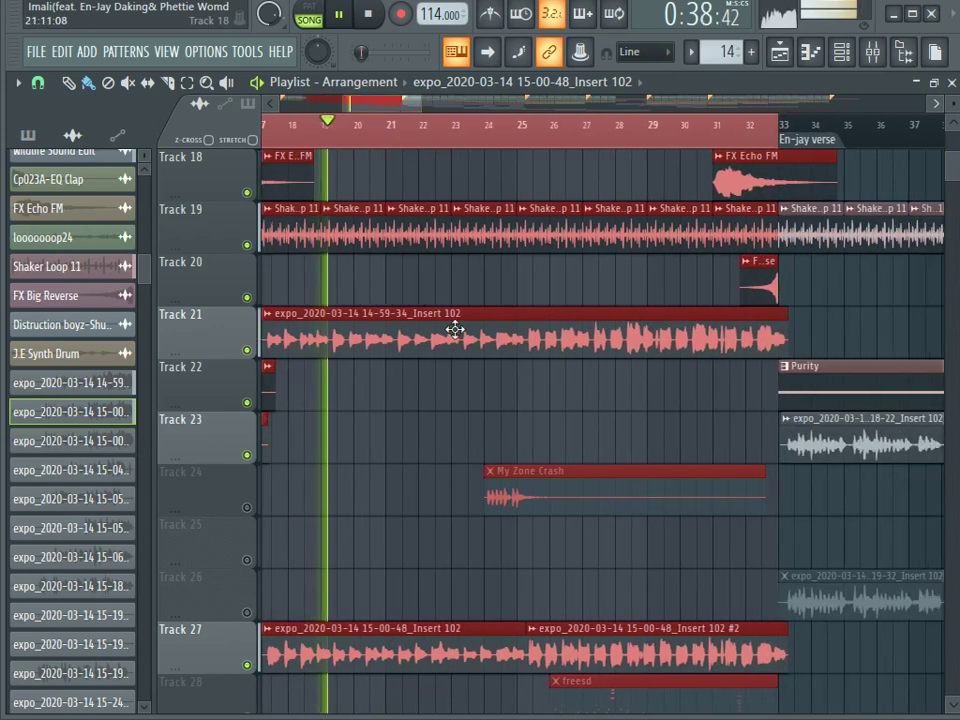
scroll(454, 328, down, 6)
key(space)
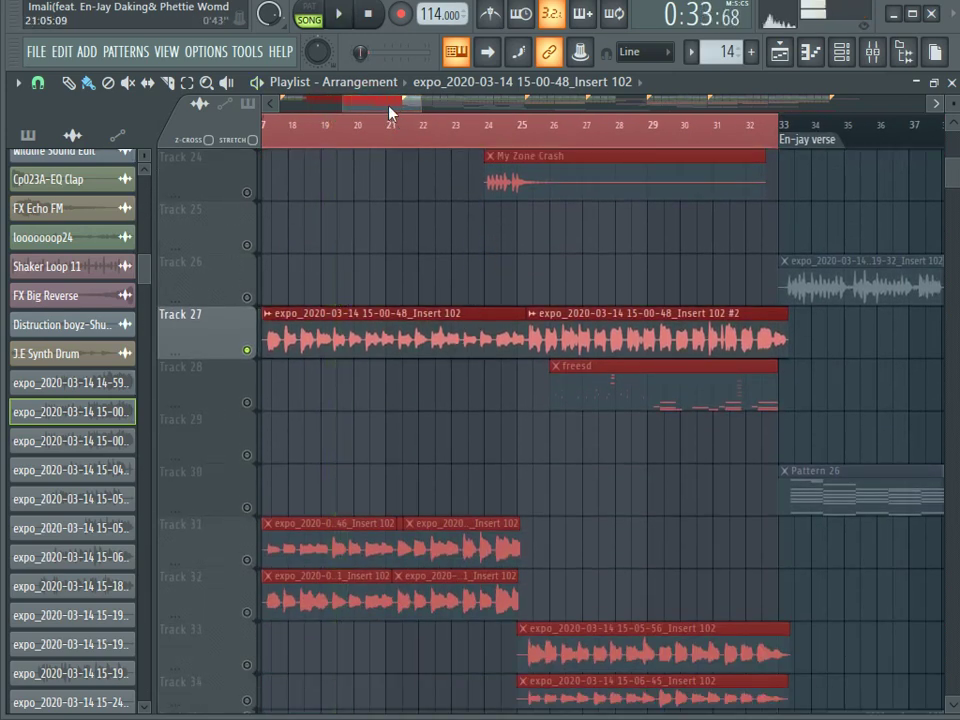
Unmute playlist tracks 31 and 32 and play them together with the mix from bar 17.
drag(386, 107, 373, 108)
click(255, 562)
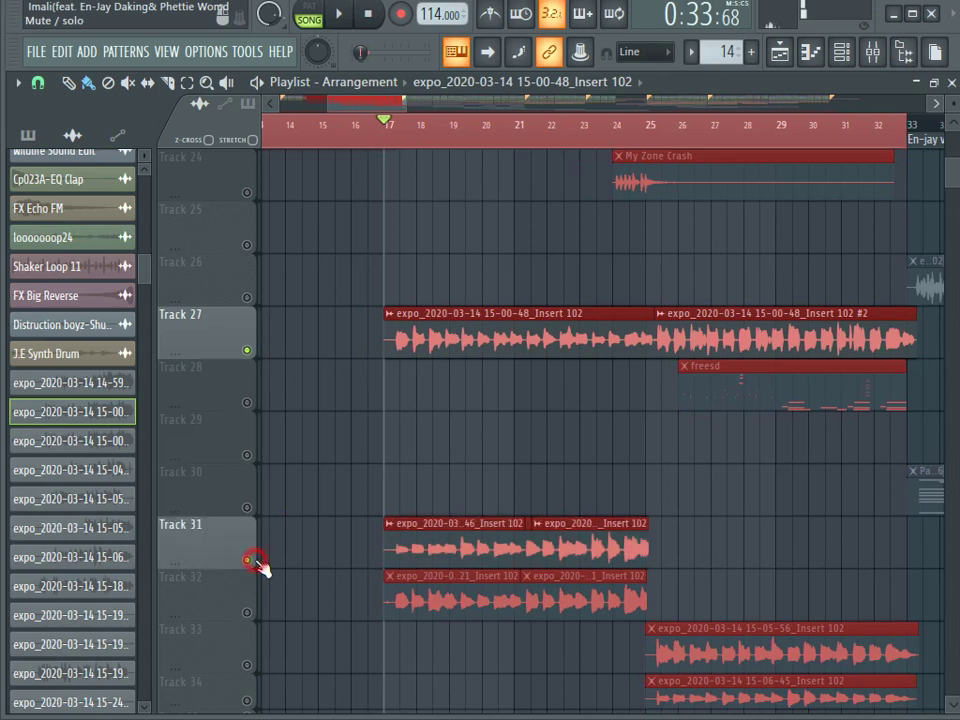
key(space)
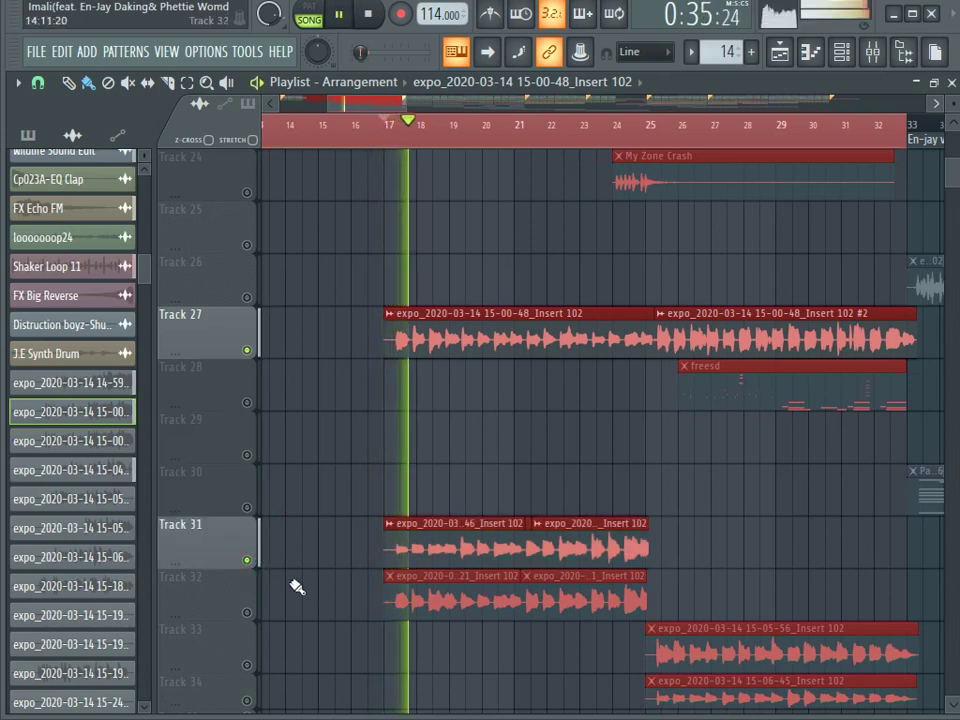
click(249, 613)
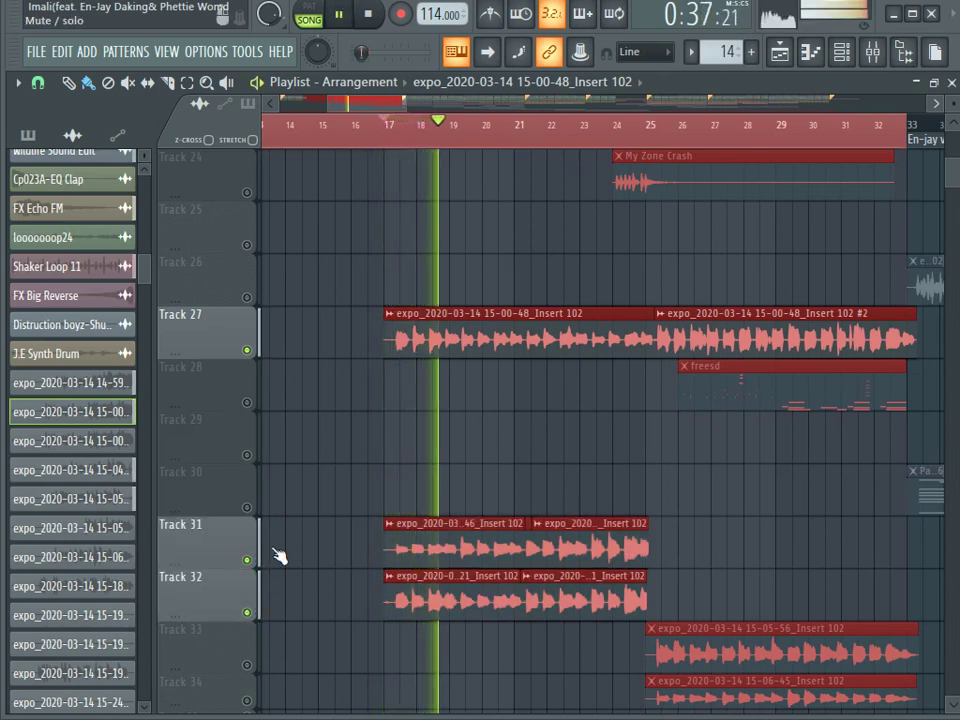
key(space)
Open the channel settings of the clips on playlist tracks 32 and 31 and view their effects on mixer tracks 42 and 43.
double_click(545, 590)
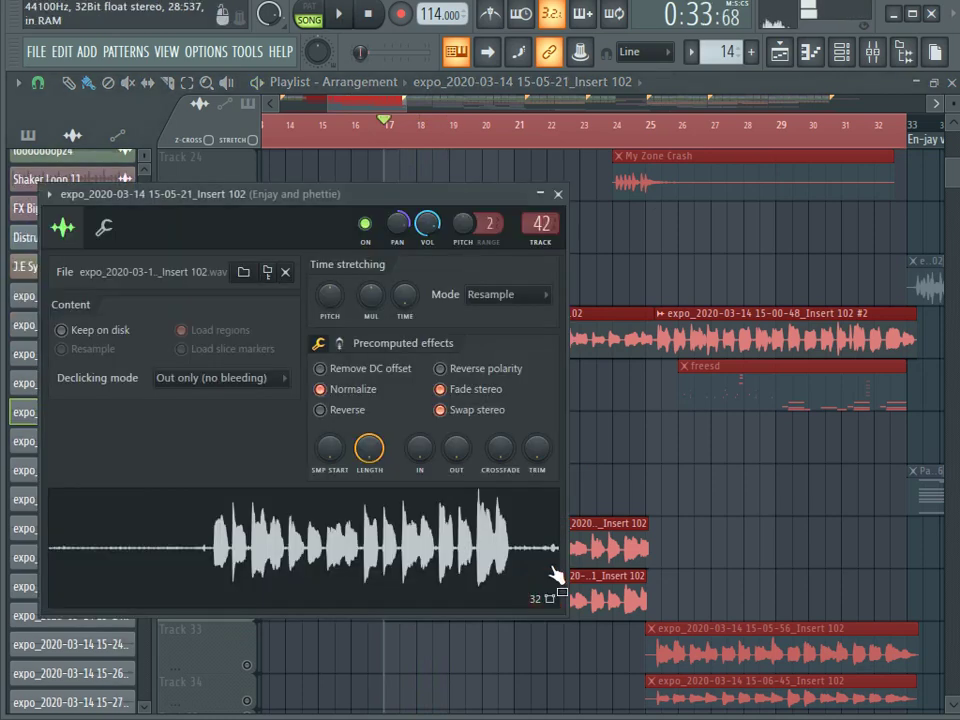
click(872, 62)
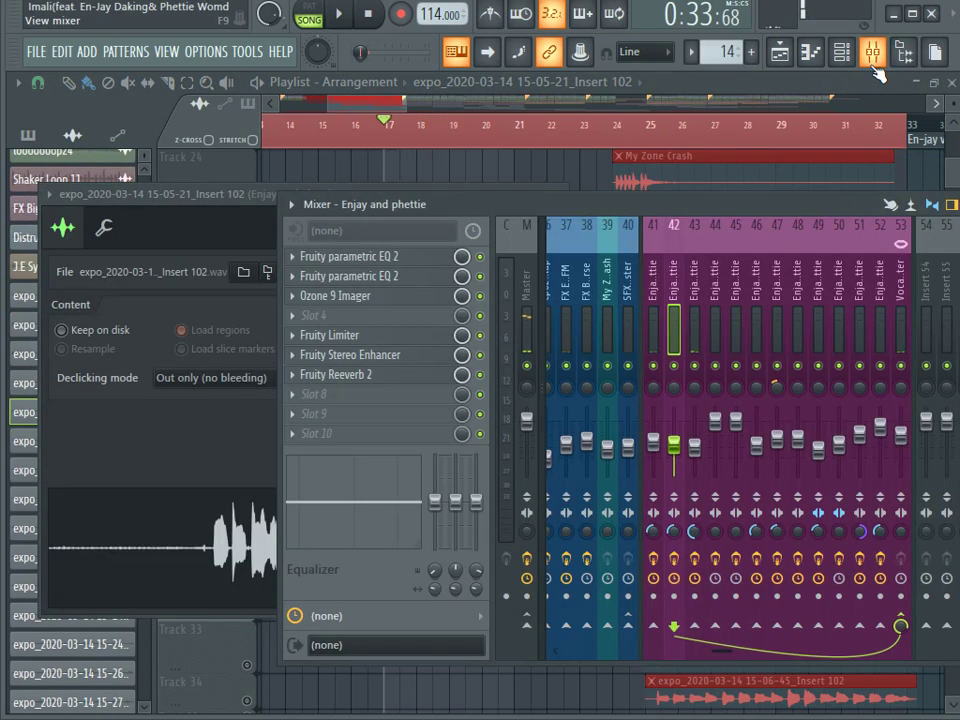
click(872, 62)
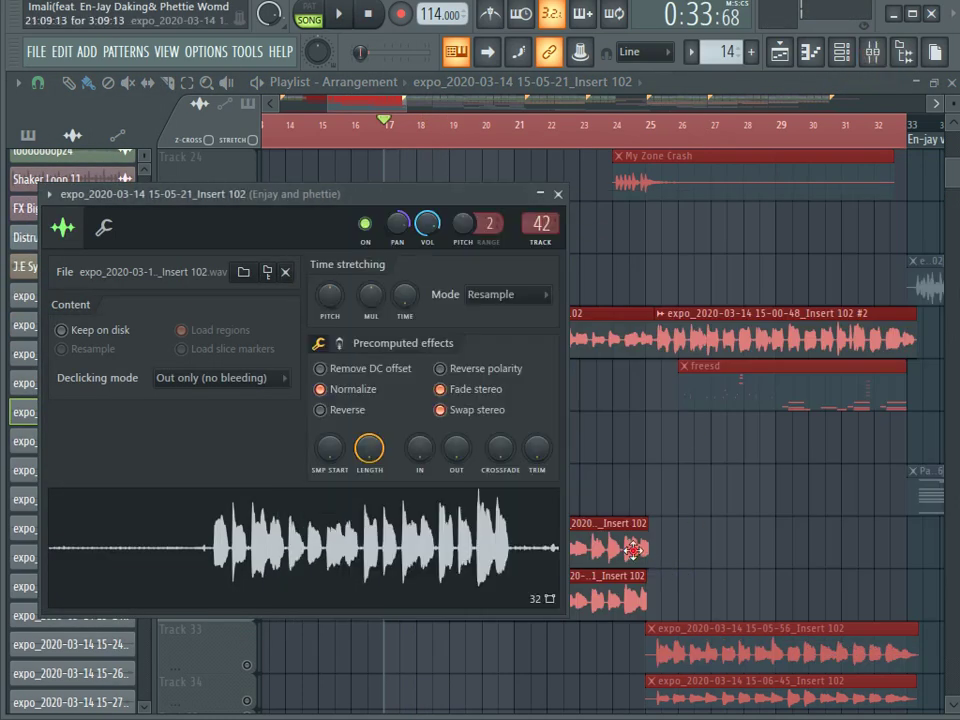
double_click(633, 549)
click(886, 52)
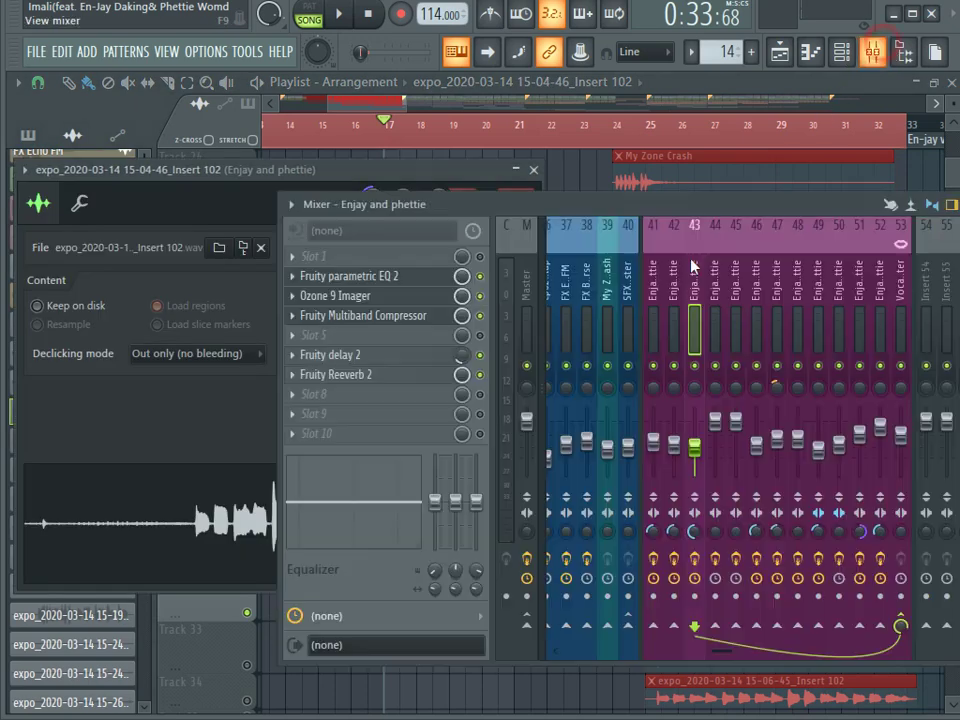
Inspect the Fruity Reeverb 2 settings on mixer track 42, and close the plugin window.
click(674, 300)
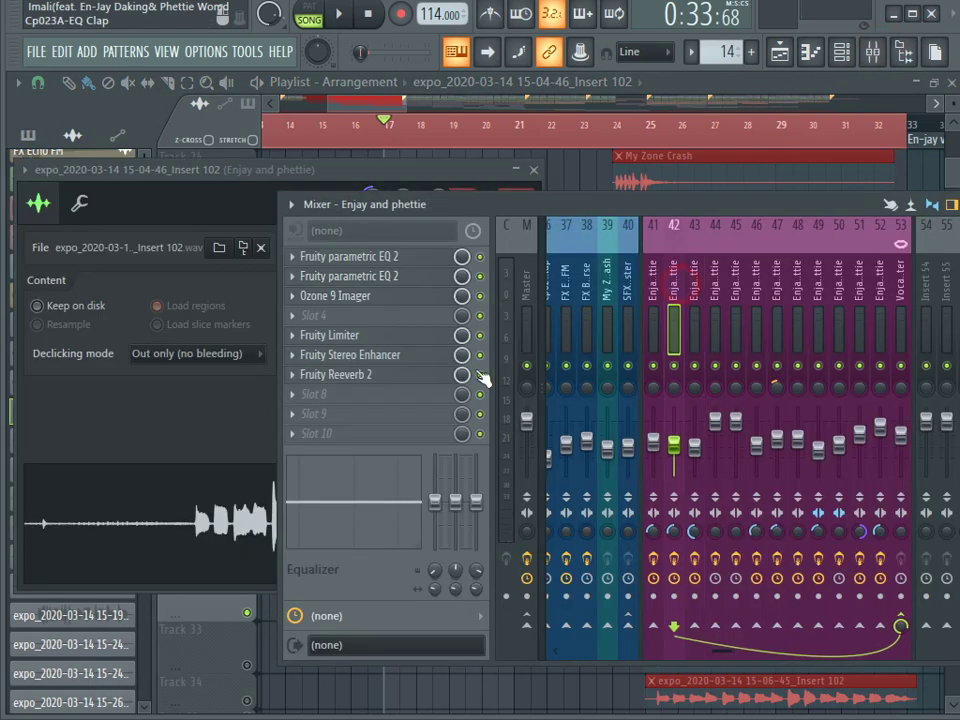
click(386, 380)
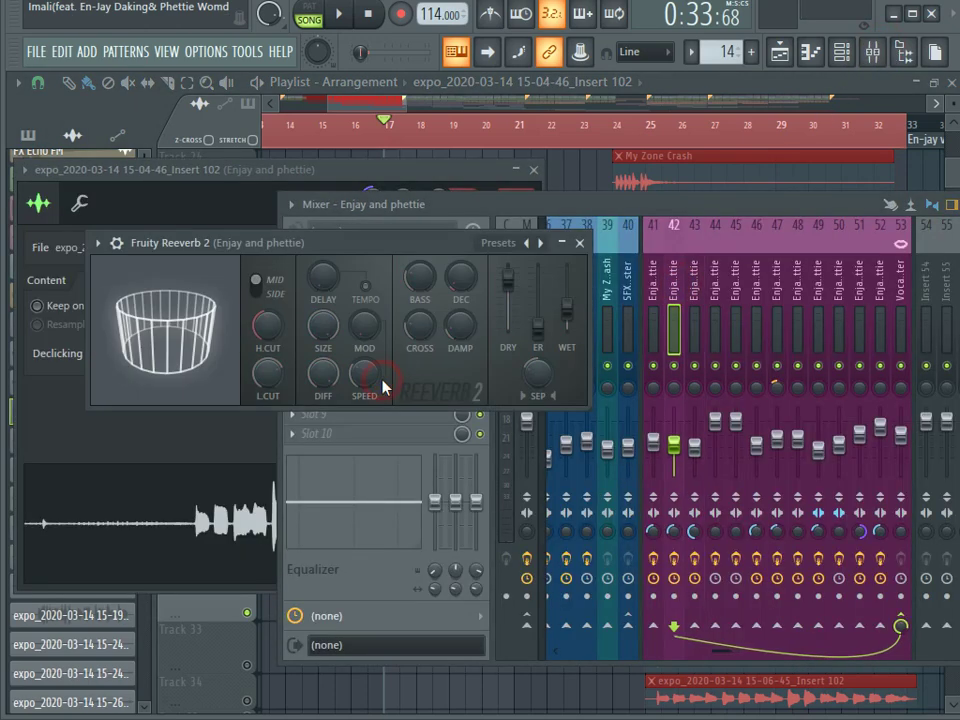
click(576, 246)
Move playback from bar 17 to bar 25 and unmute playlist tracks 33, 34 and 35 while the mix plays.
click(381, 111)
key(space)
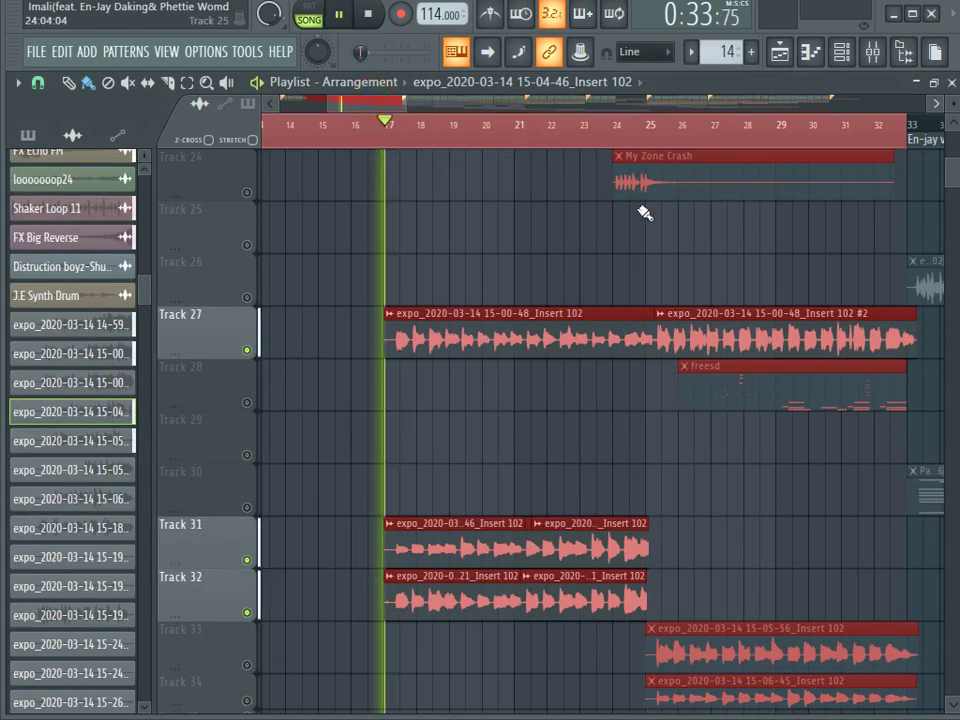
click(643, 124)
key(space)
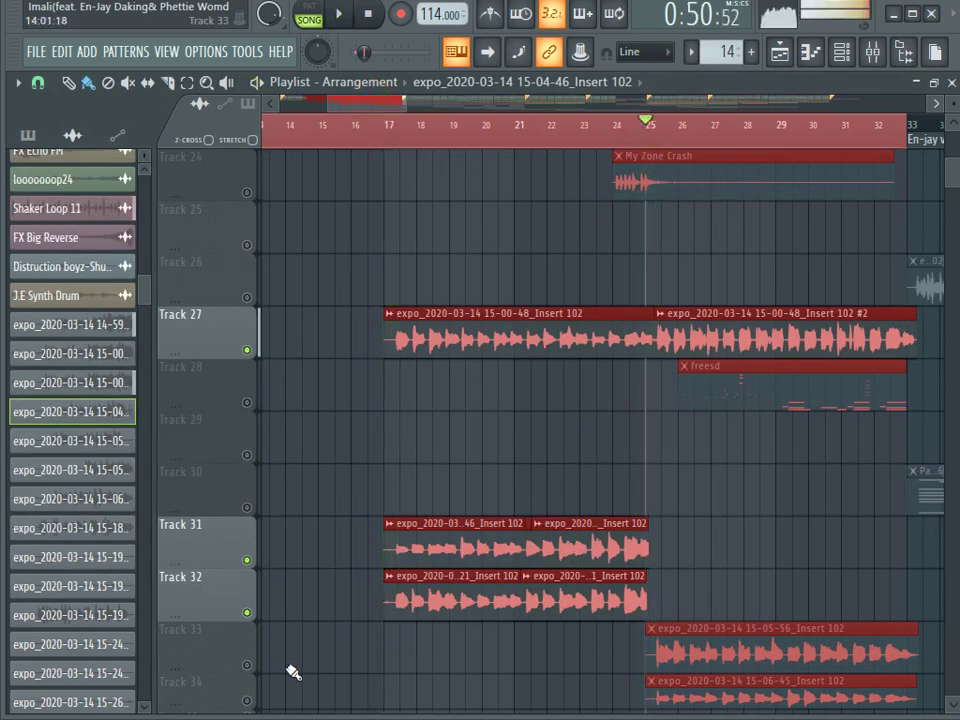
key(space)
scroll(258, 660, down, 3)
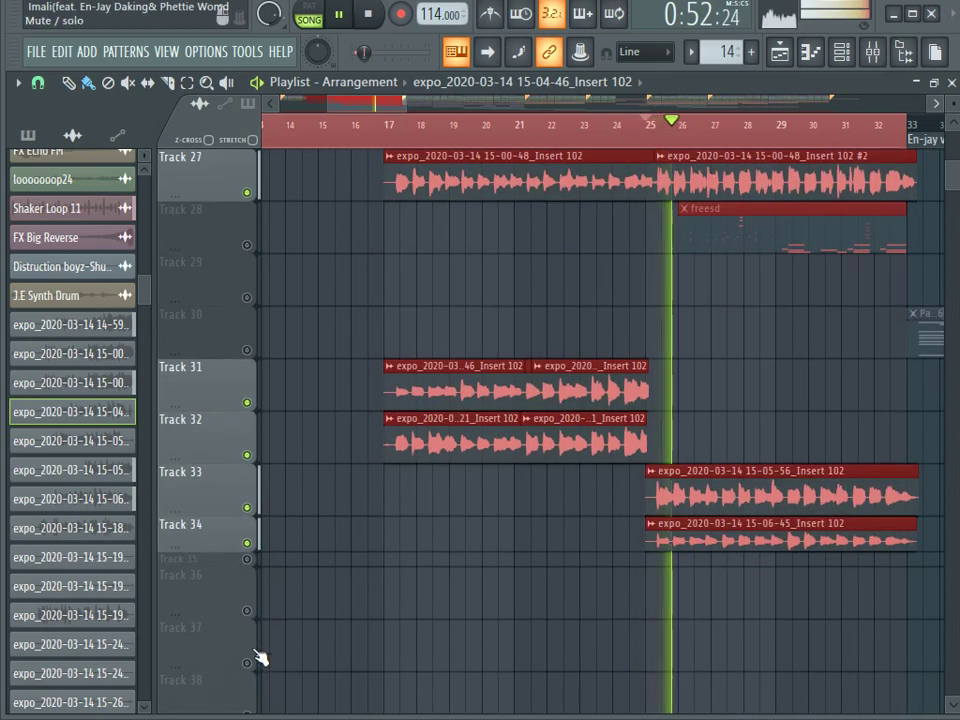
click(249, 560)
key(space)
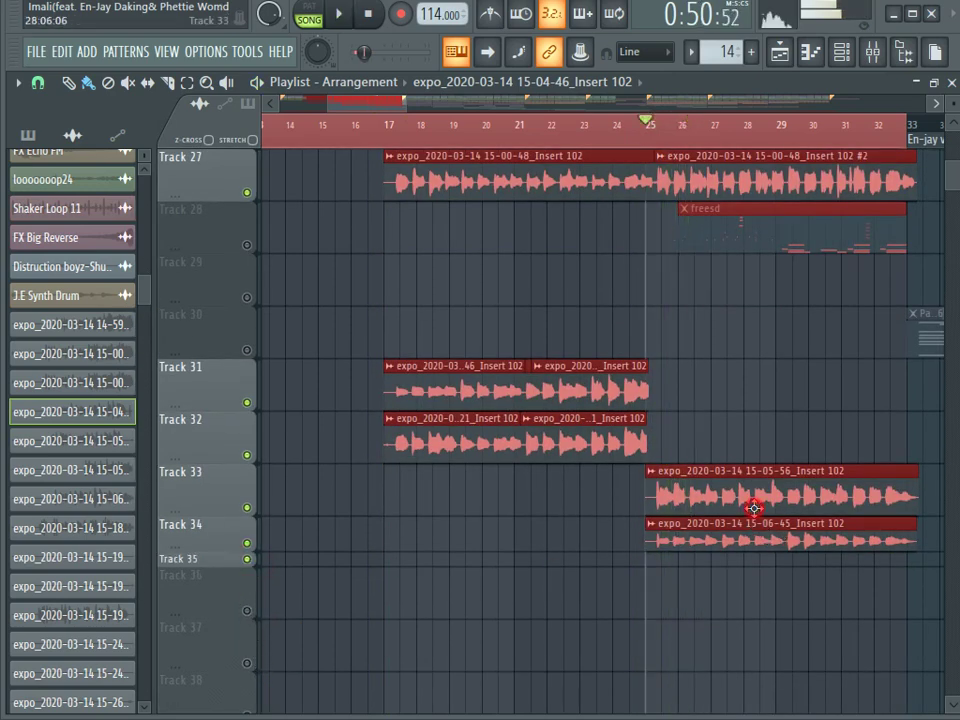
Open the channel settings of the clips on playlist tracks 33 and 34 and view their effects on mixer track 43.
double_click(754, 508)
double_click(776, 526)
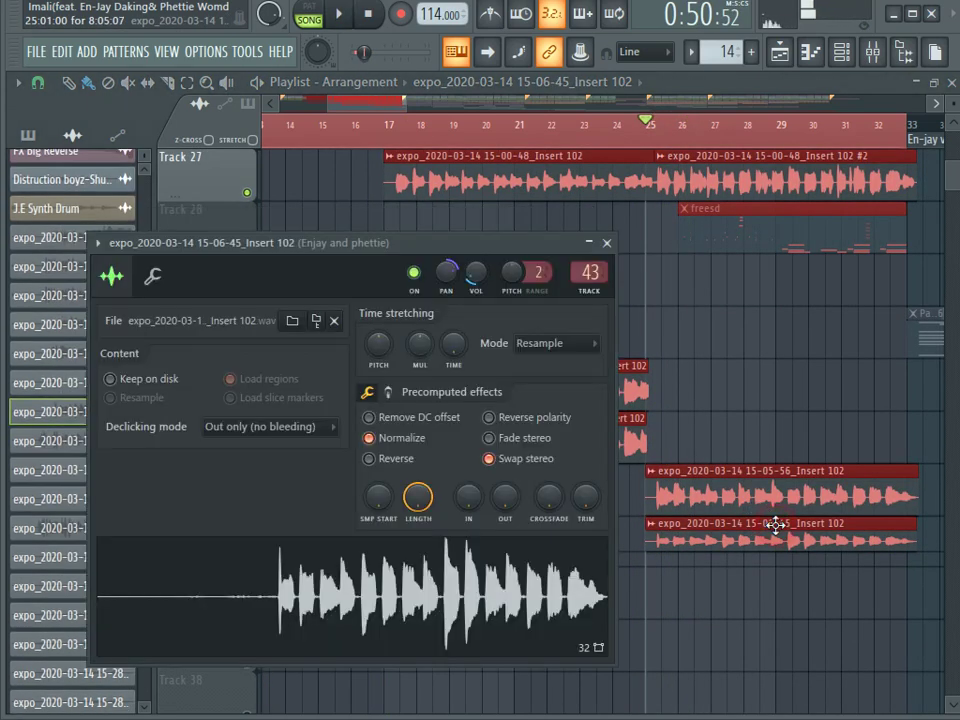
double_click(757, 538)
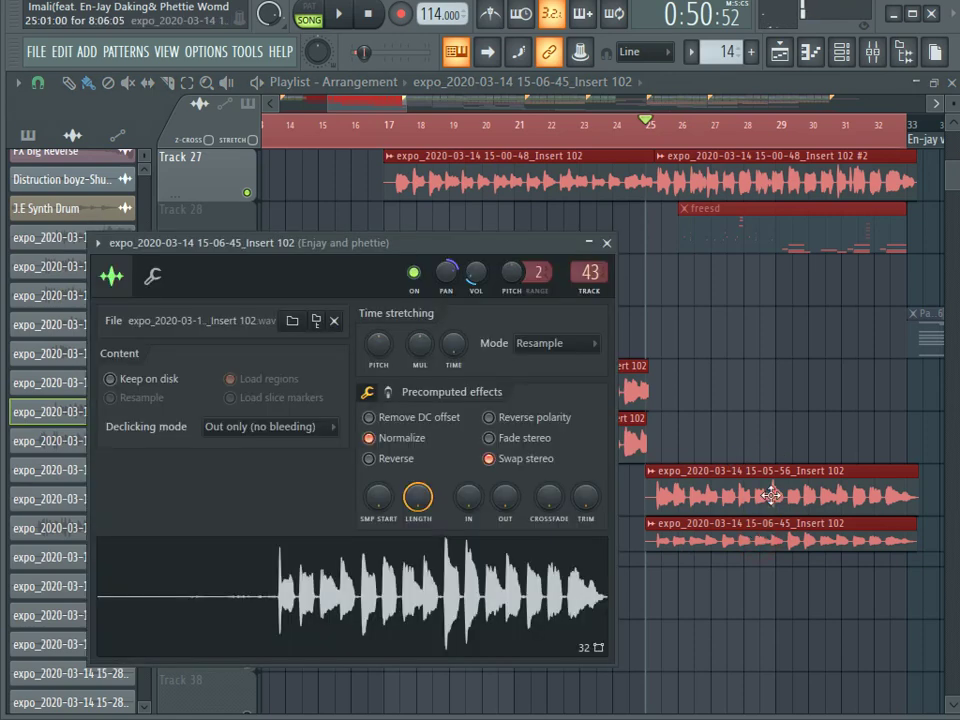
double_click(771, 495)
click(873, 52)
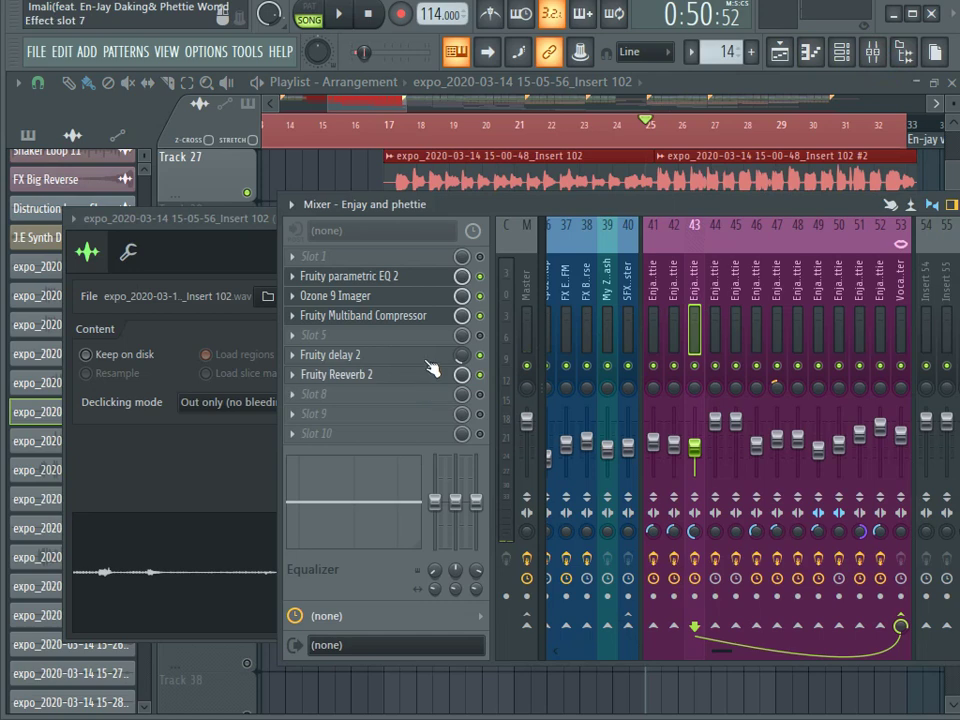
Unmute playlist tracks 28 to 30 while playing from bar 25, and extend the time selection to just past bar 61.
scroll(390, 124, down, 5)
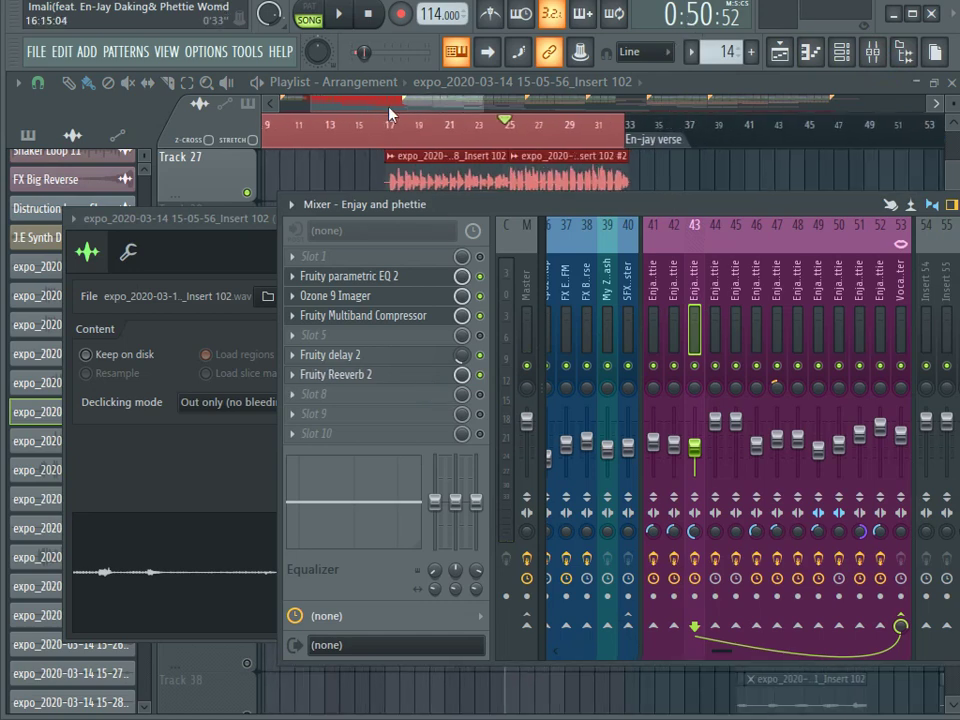
click(432, 104)
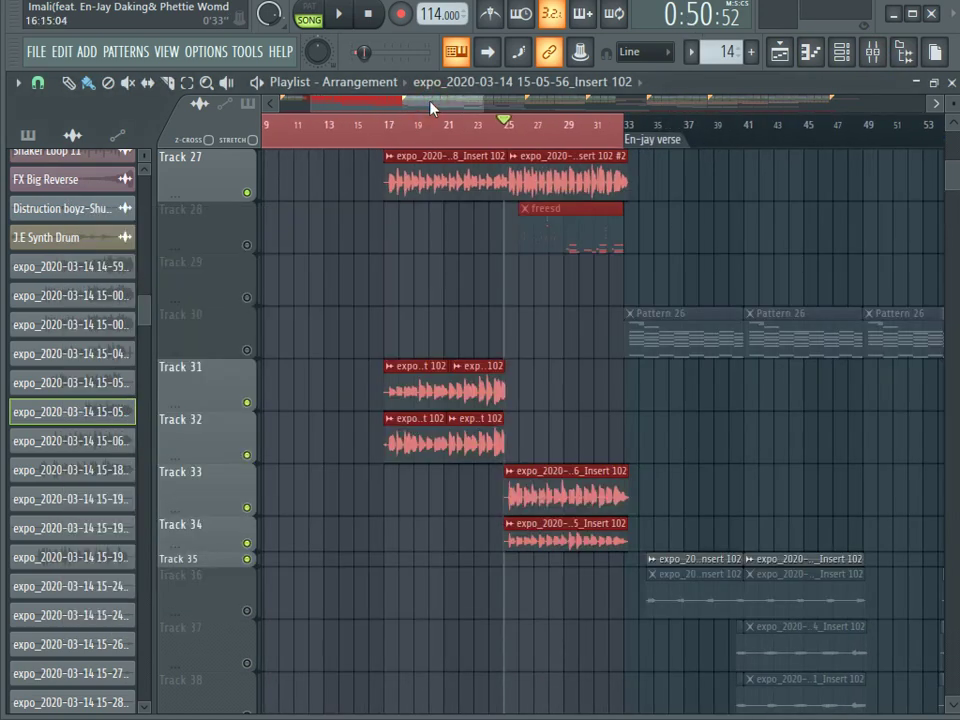
key(space)
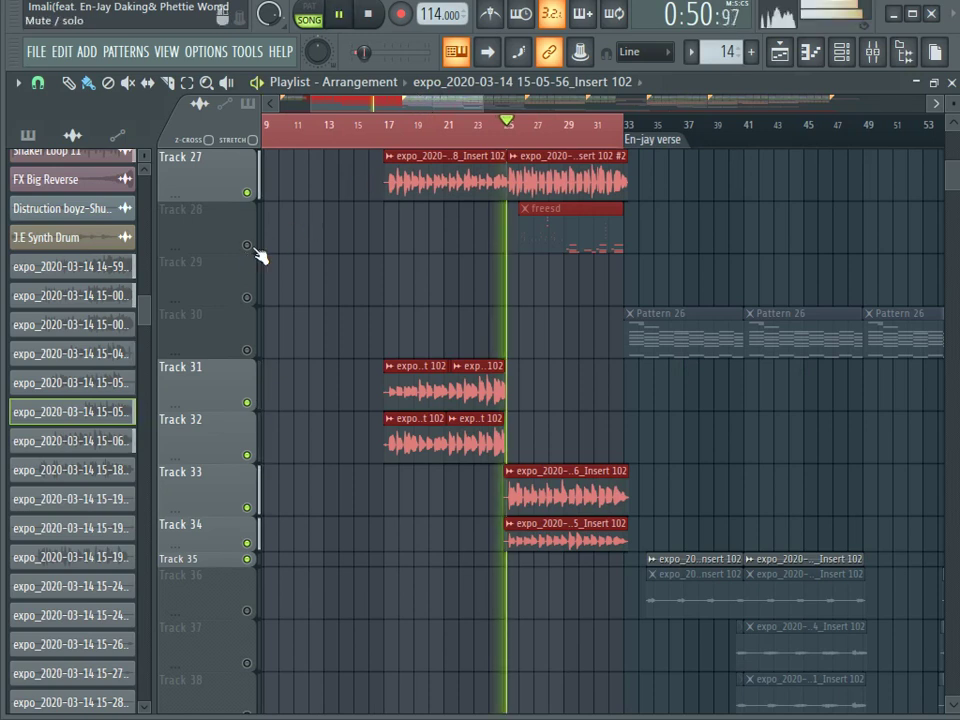
drag(249, 247, 243, 340)
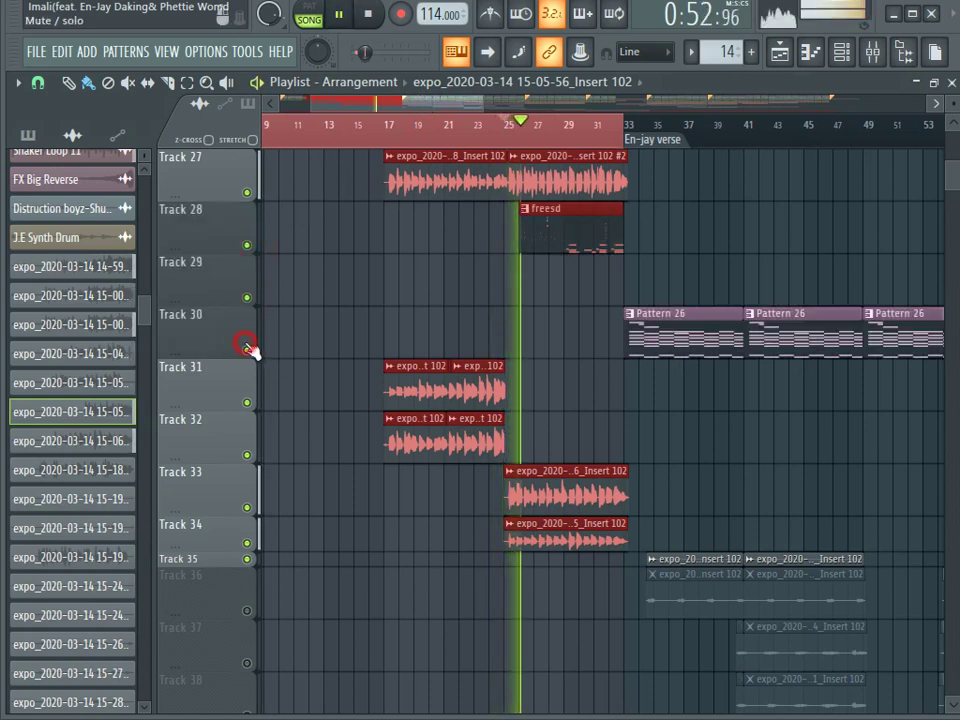
drag(643, 135, 951, 154)
scroll(615, 185, up, 3)
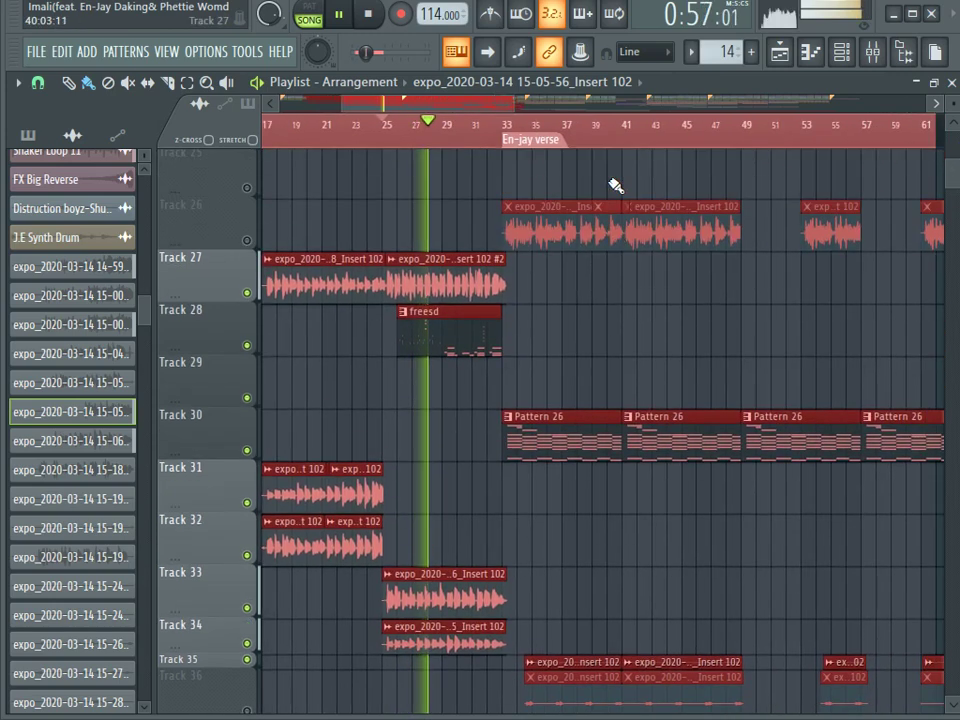
scroll(615, 185, up, 2)
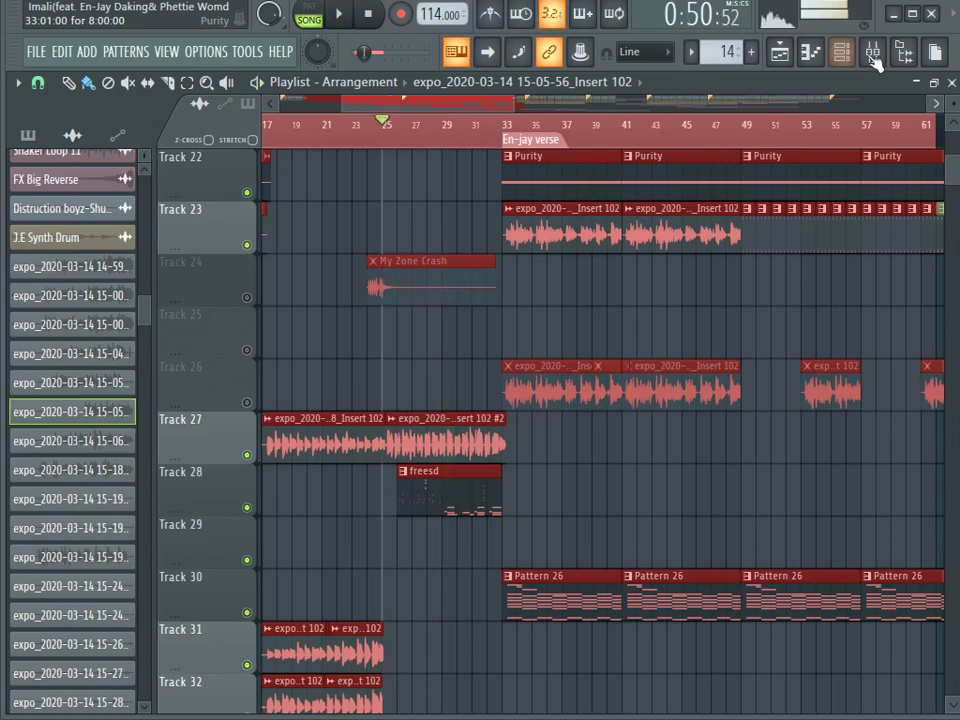
Look through the audio channels in the channel rack and switch its filter from Audio to All.
click(841, 52)
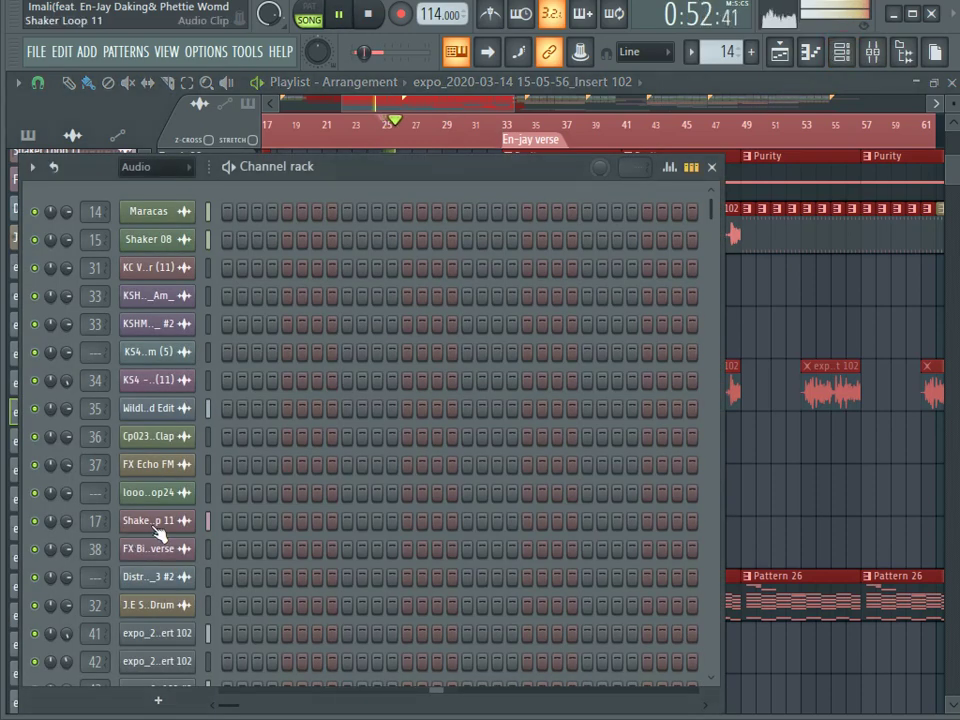
scroll(160, 532, down, 12)
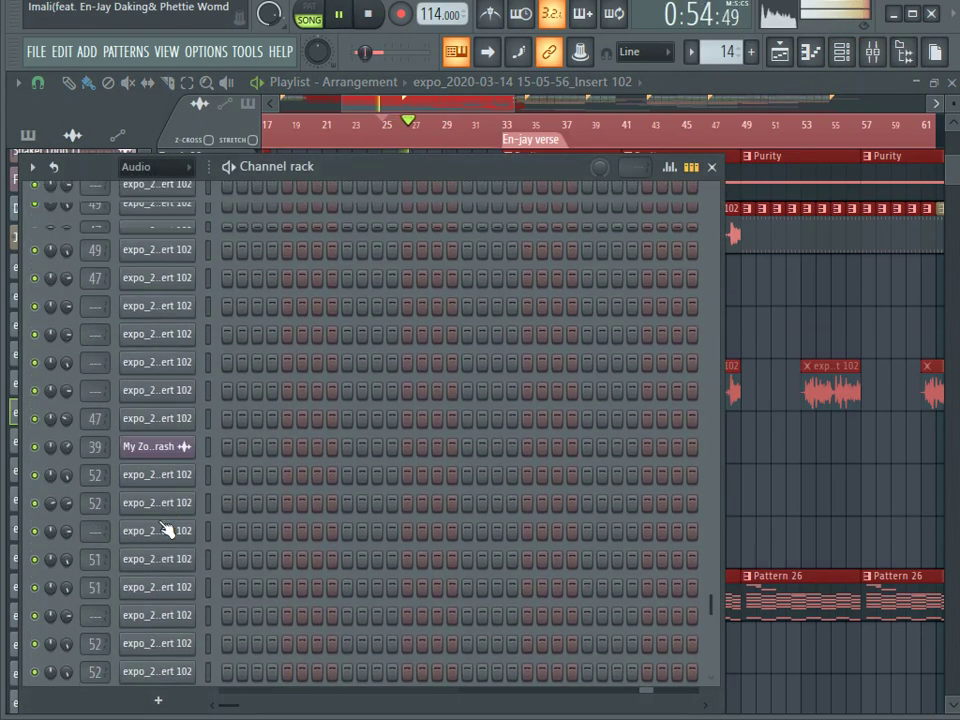
scroll(165, 530, up, 10)
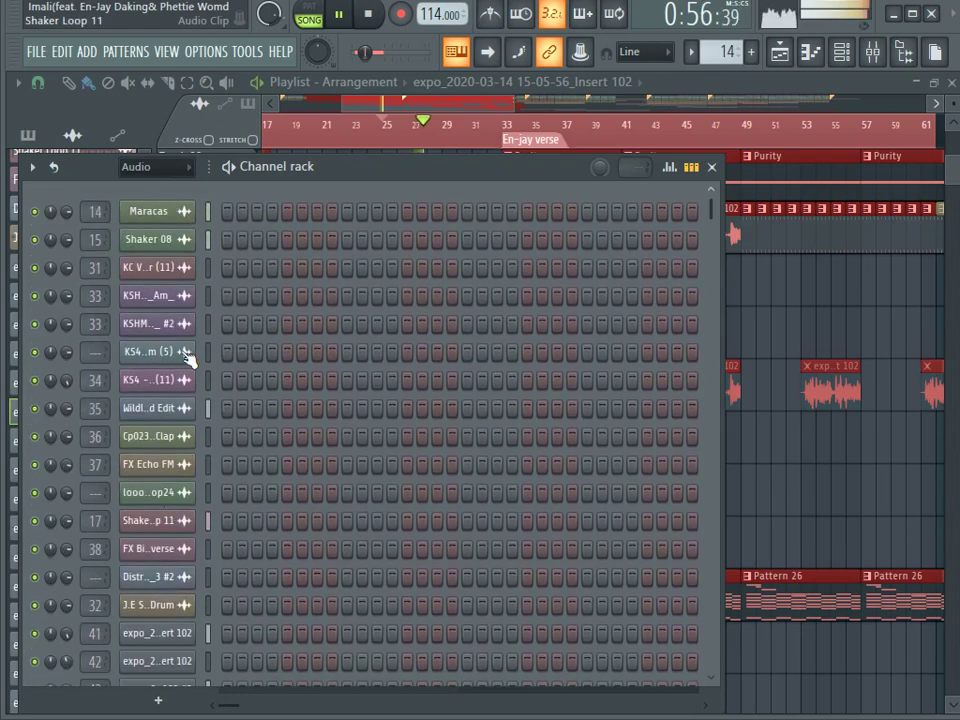
click(152, 168)
click(150, 188)
Find the koko channel in the channel rack and unmute it while the mix plays.
scroll(172, 365, down, 5)
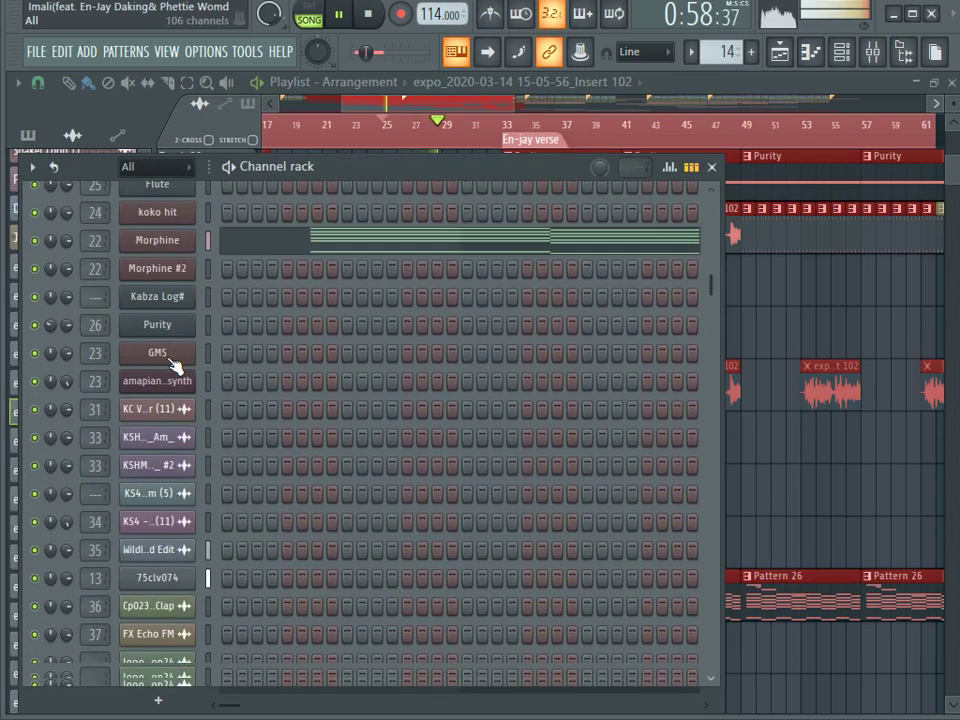
scroll(174, 368, up, 6)
scroll(160, 450, down, 14)
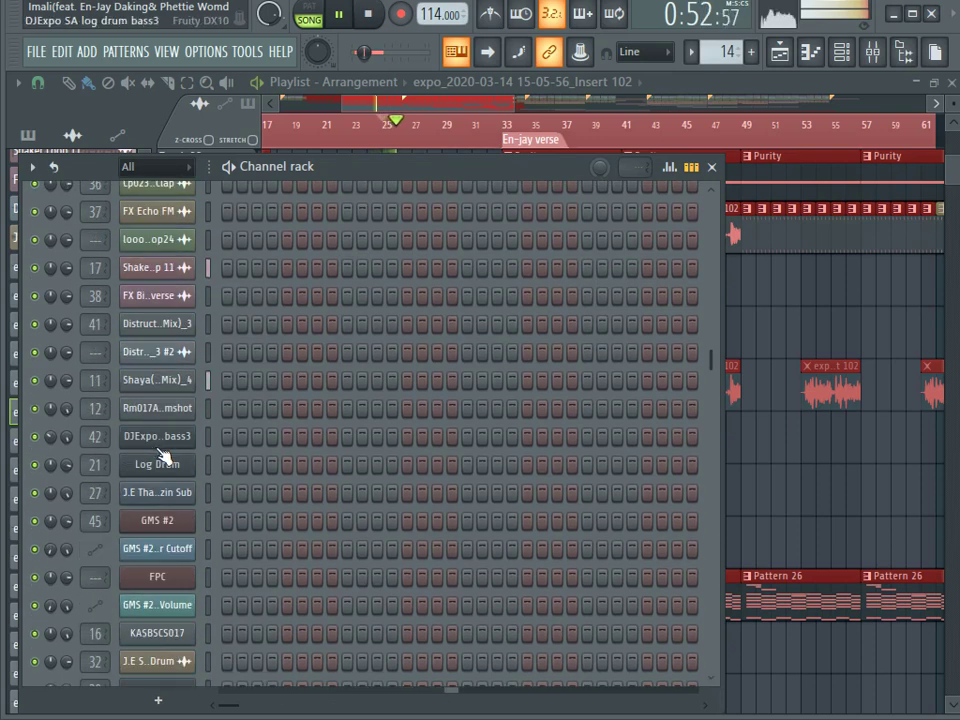
scroll(200, 470, down, 6)
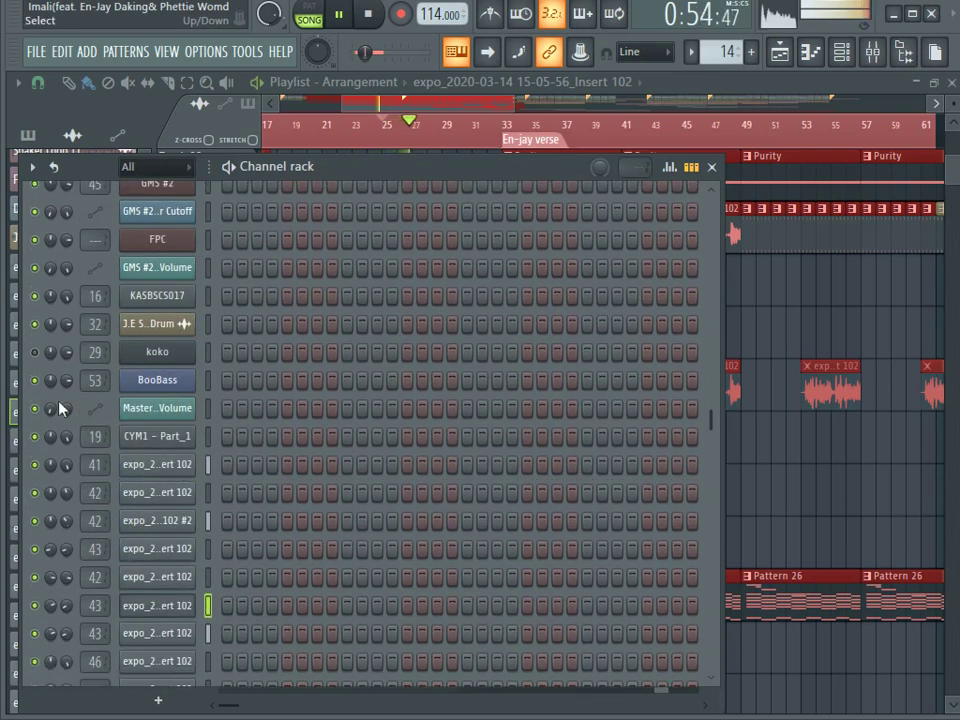
click(36, 353)
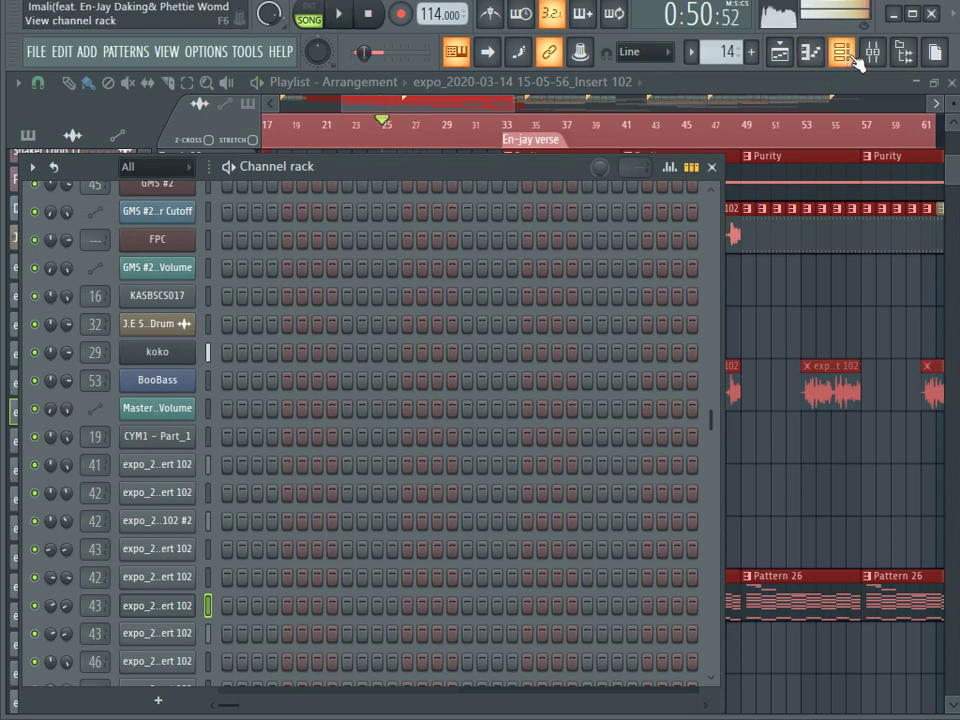
Open the koko notes of the freesd clip on playlist track 28 in the piano roll and play them in pattern mode.
click(871, 52)
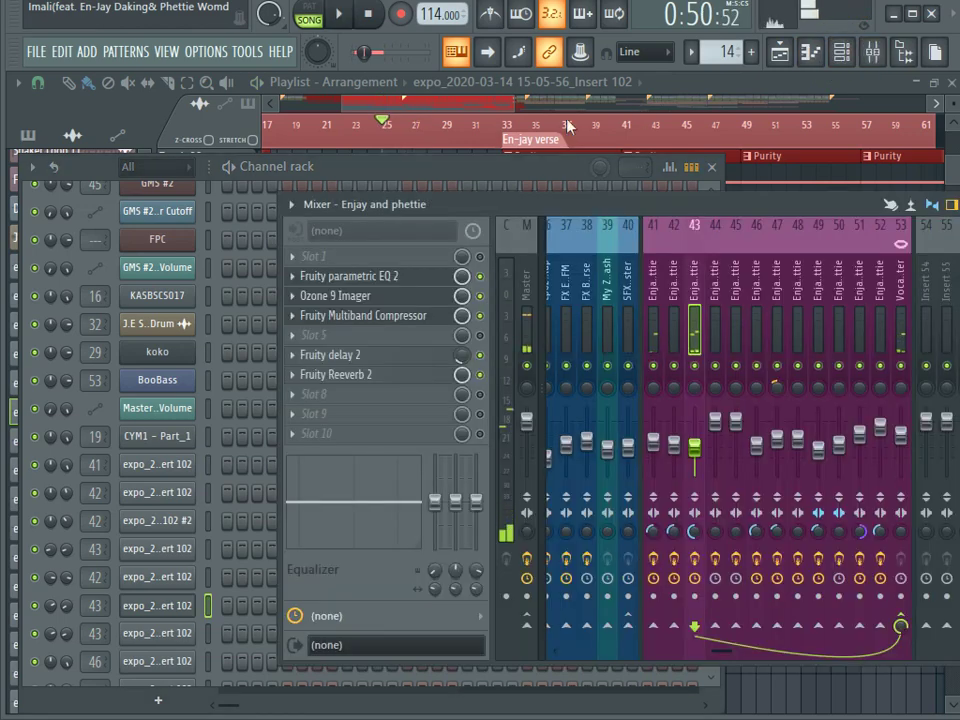
click(490, 105)
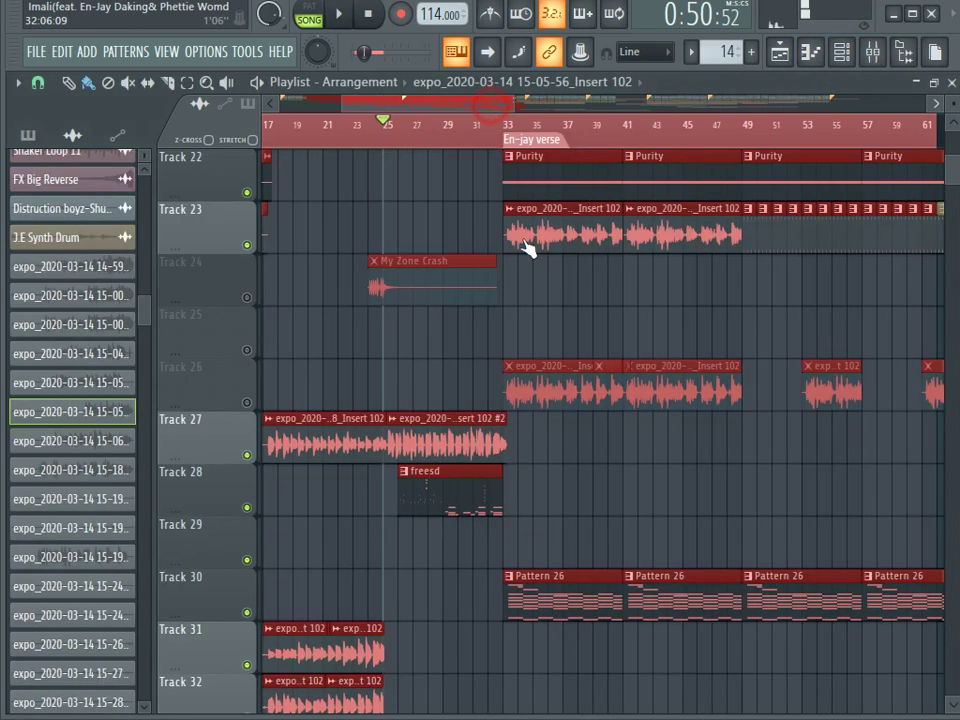
double_click(427, 515)
click(310, 20)
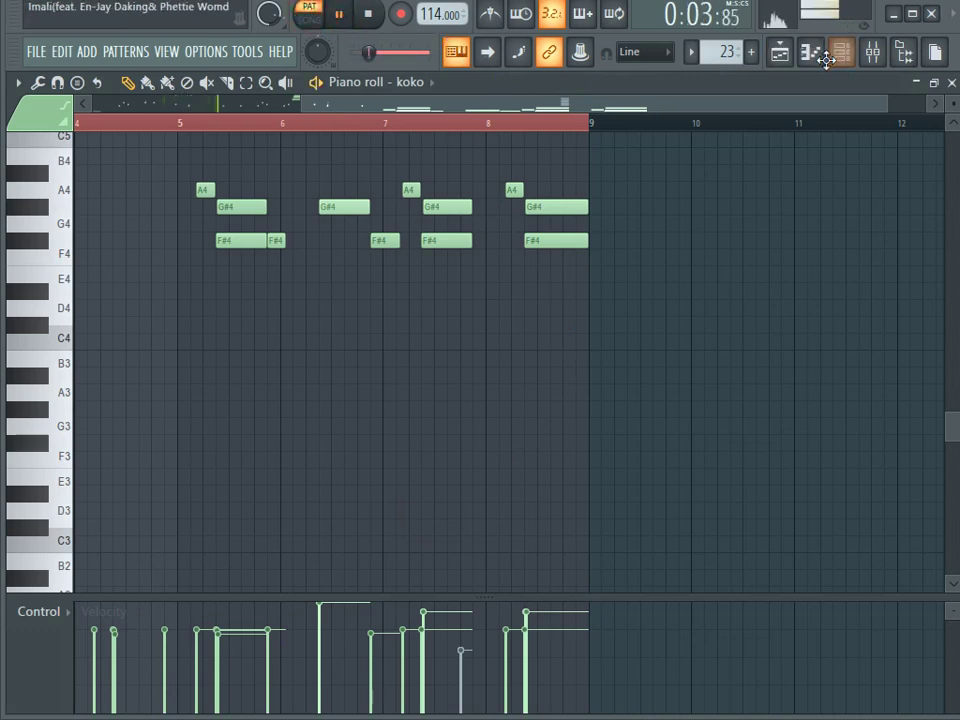
View the effects on mixer track 29 (koko), open its Fruity Convolver, and stop playback.
click(871, 52)
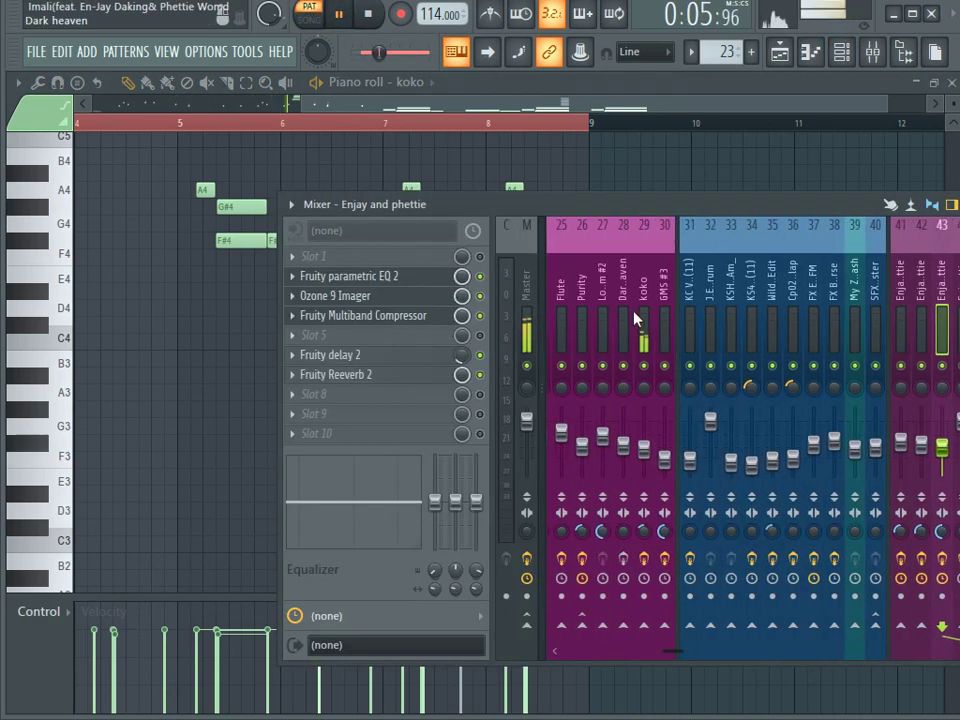
click(648, 316)
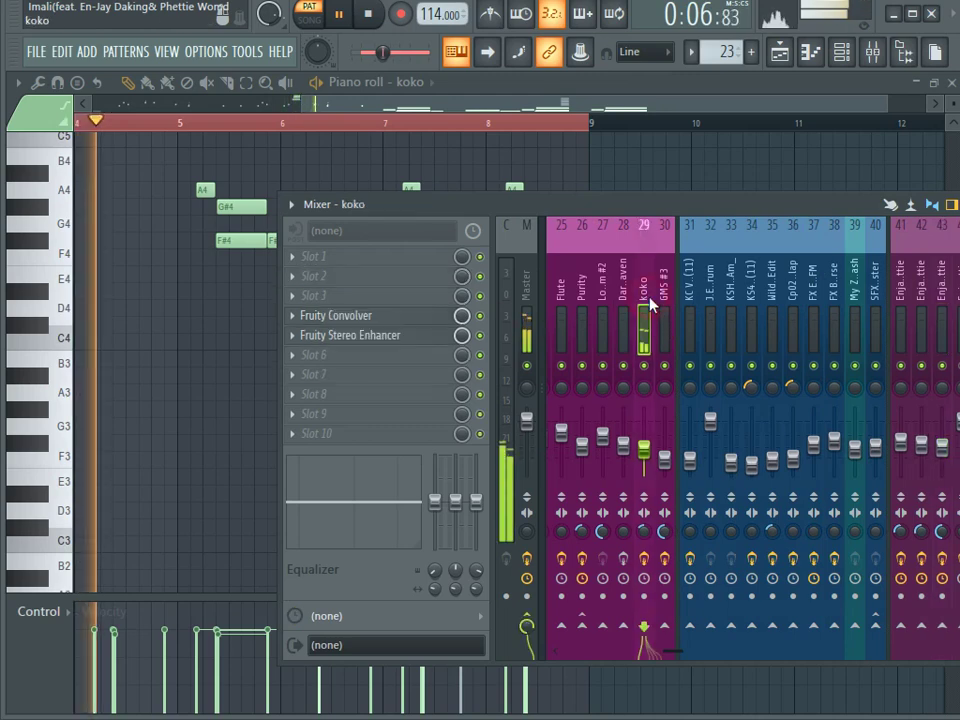
click(390, 317)
key(space)
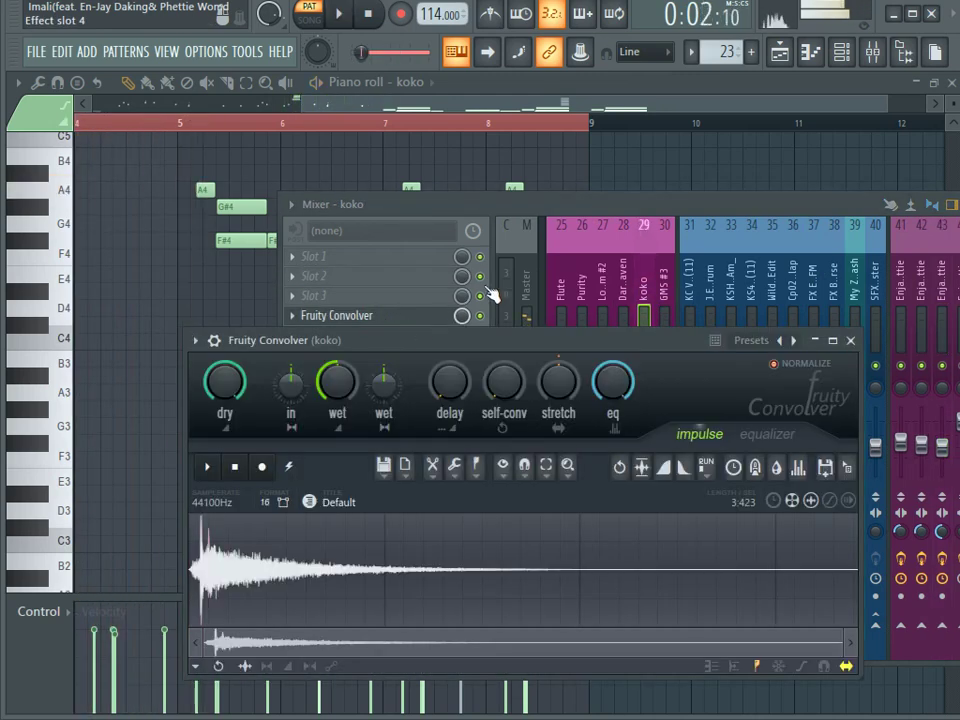
Open the Morphine notes of Pattern 26 on playlist track 30 in the piano roll and play them in pattern mode.
click(782, 54)
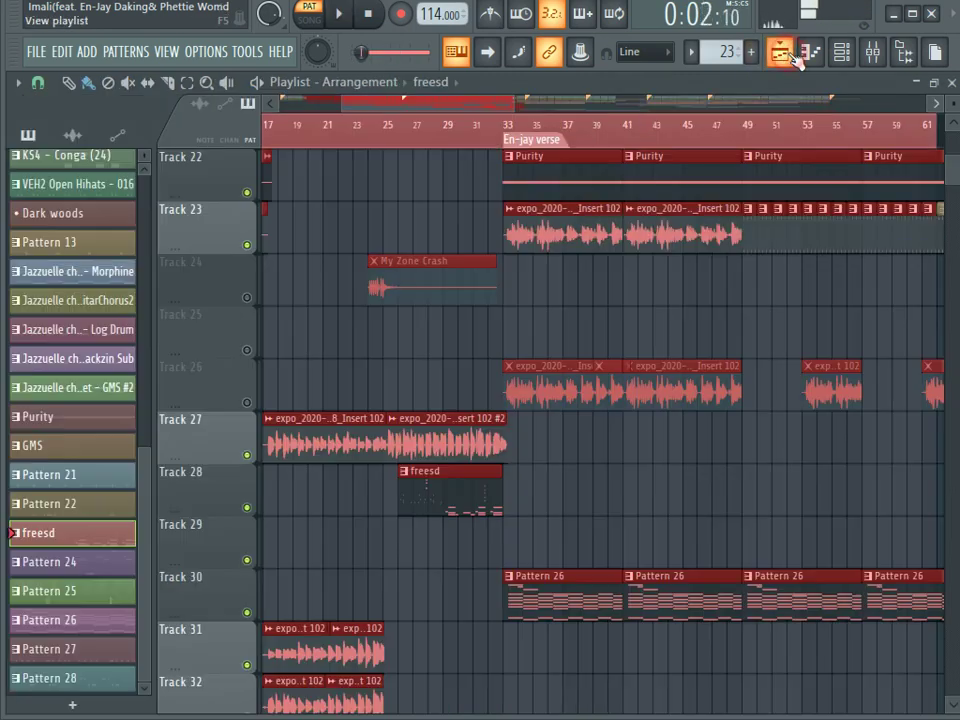
click(504, 139)
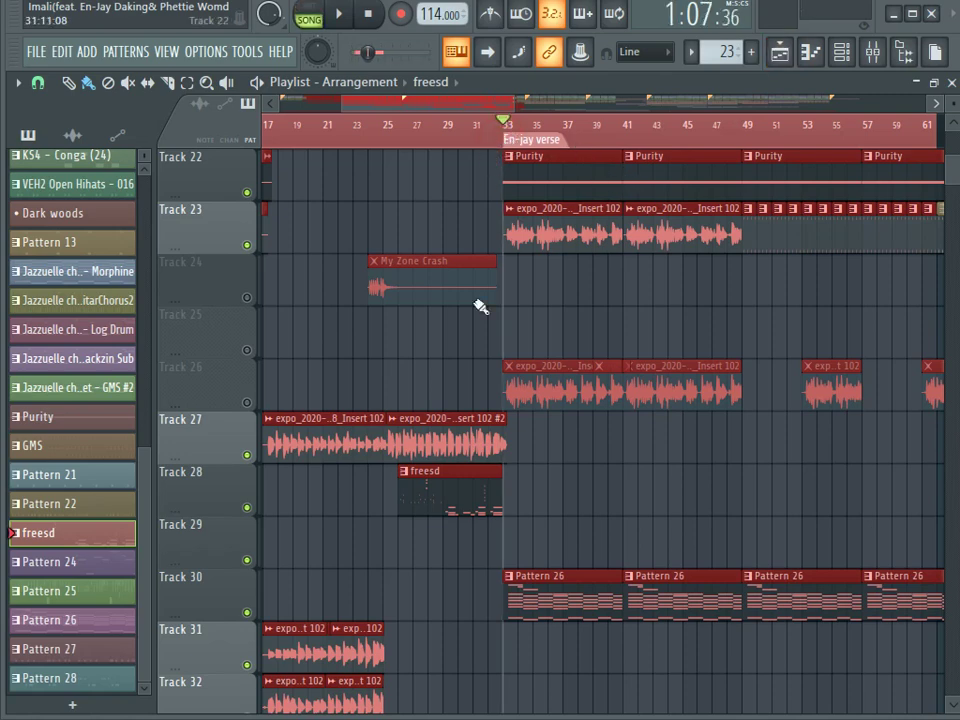
double_click(548, 600)
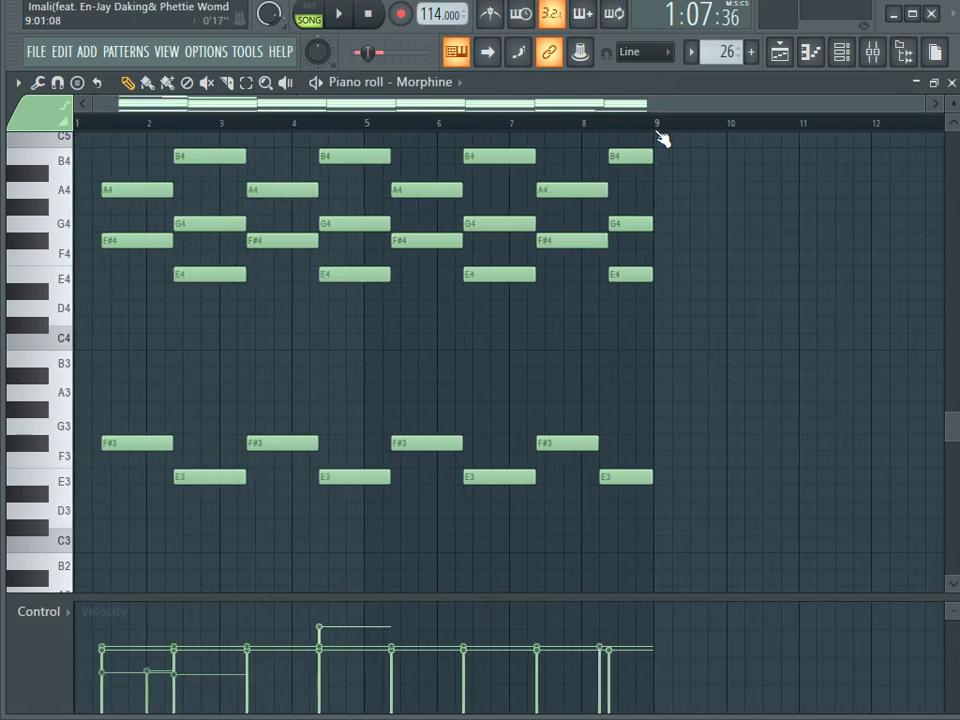
click(307, 17)
key(space)
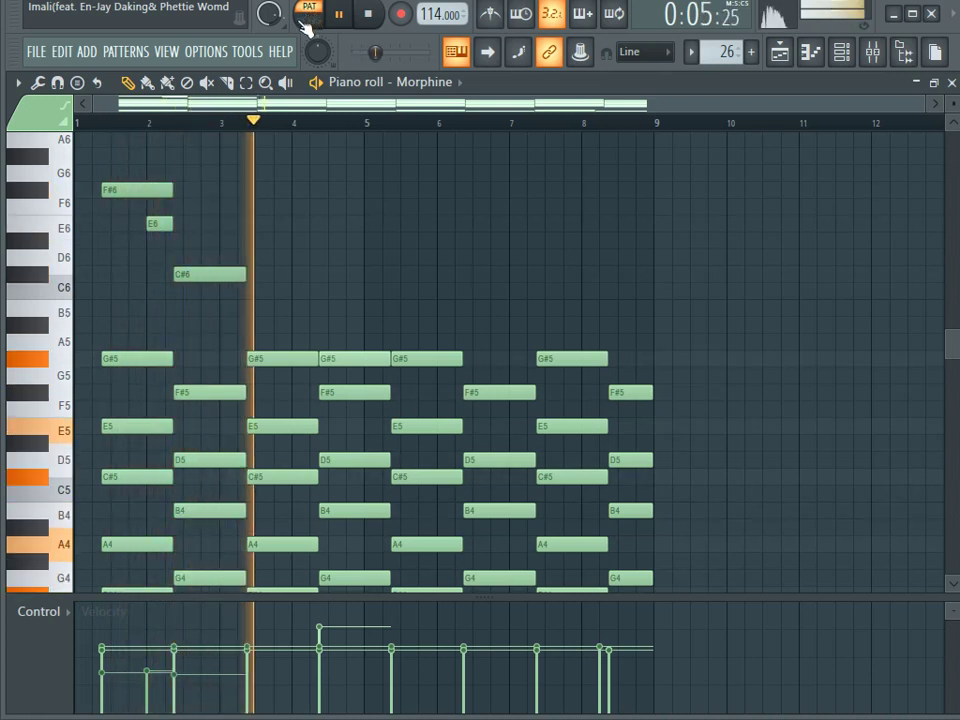
key(space)
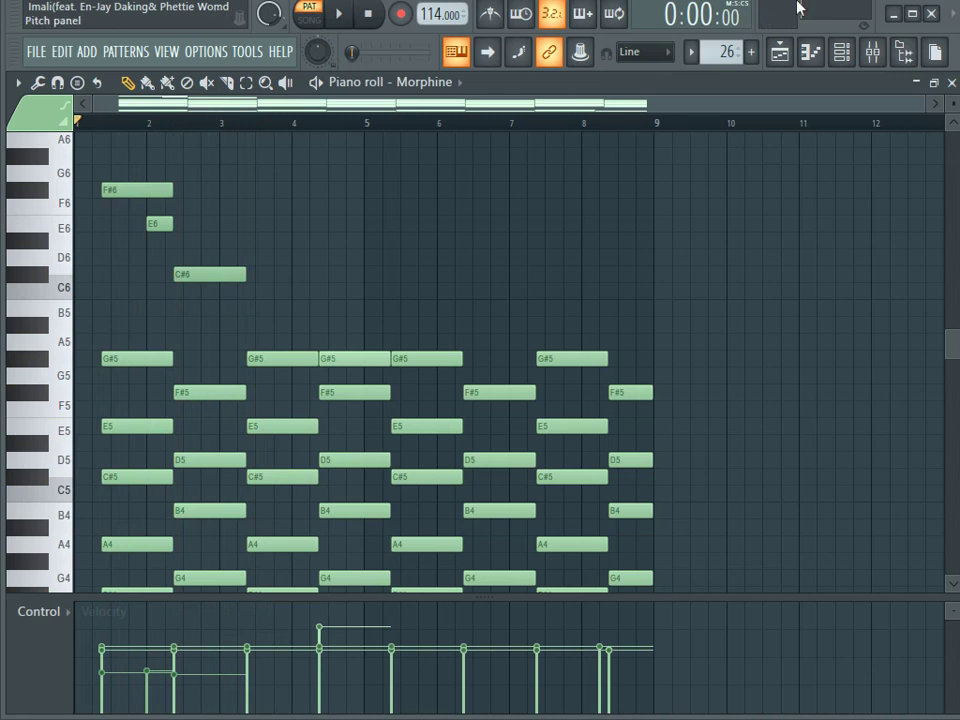
Unmute playlist tracks 24 to 26 and play the song from the En-jay verse marker at bar 33.
click(791, 60)
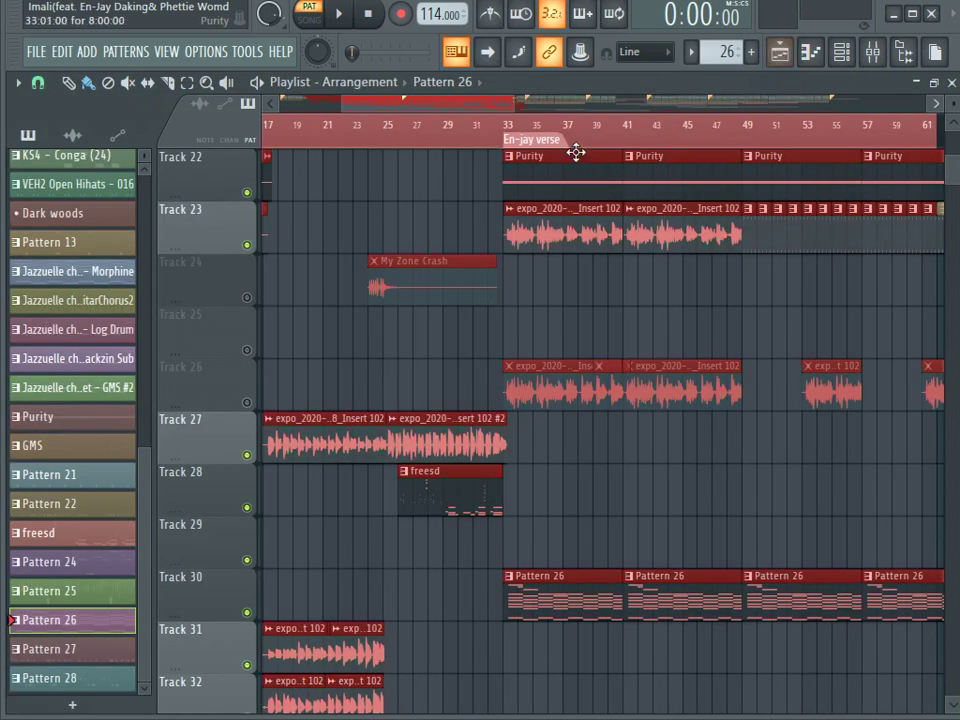
click(510, 137)
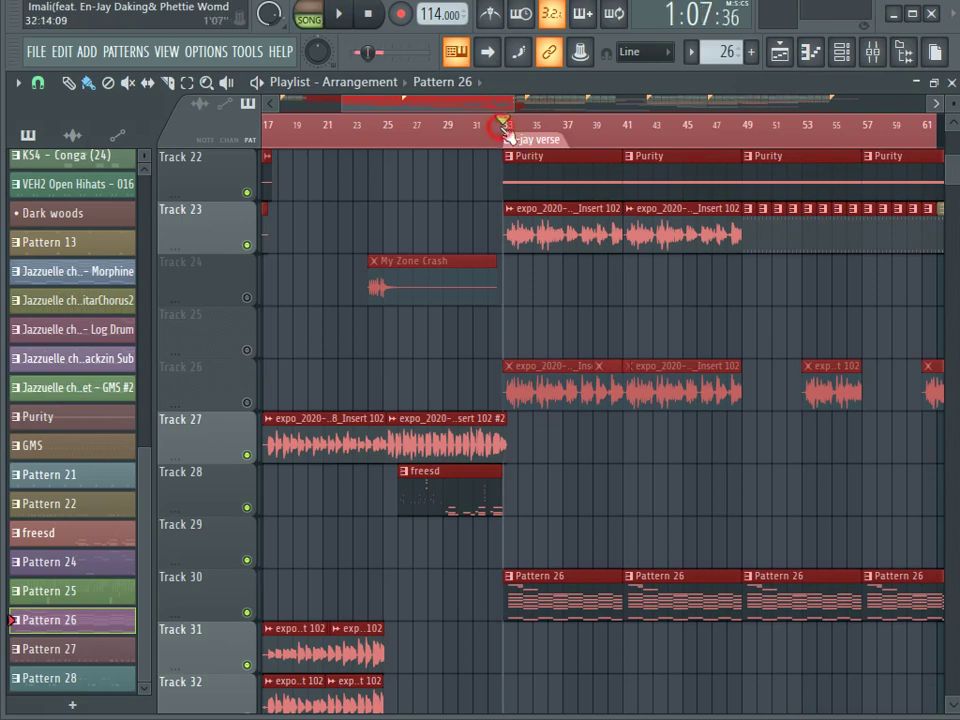
click(246, 262)
key(space)
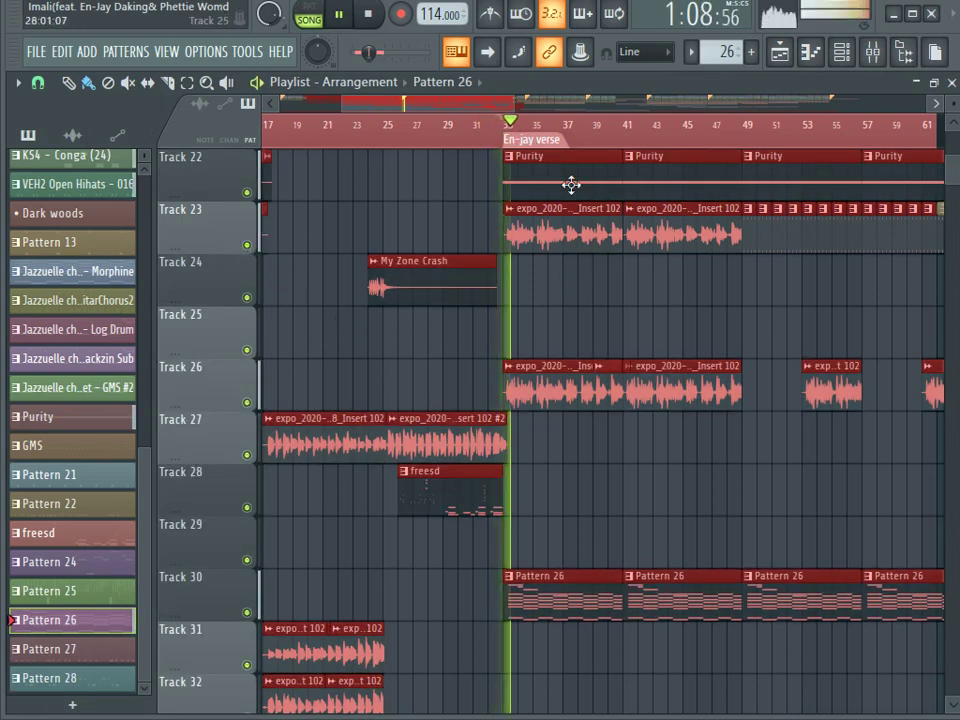
scroll(579, 140, down, 2)
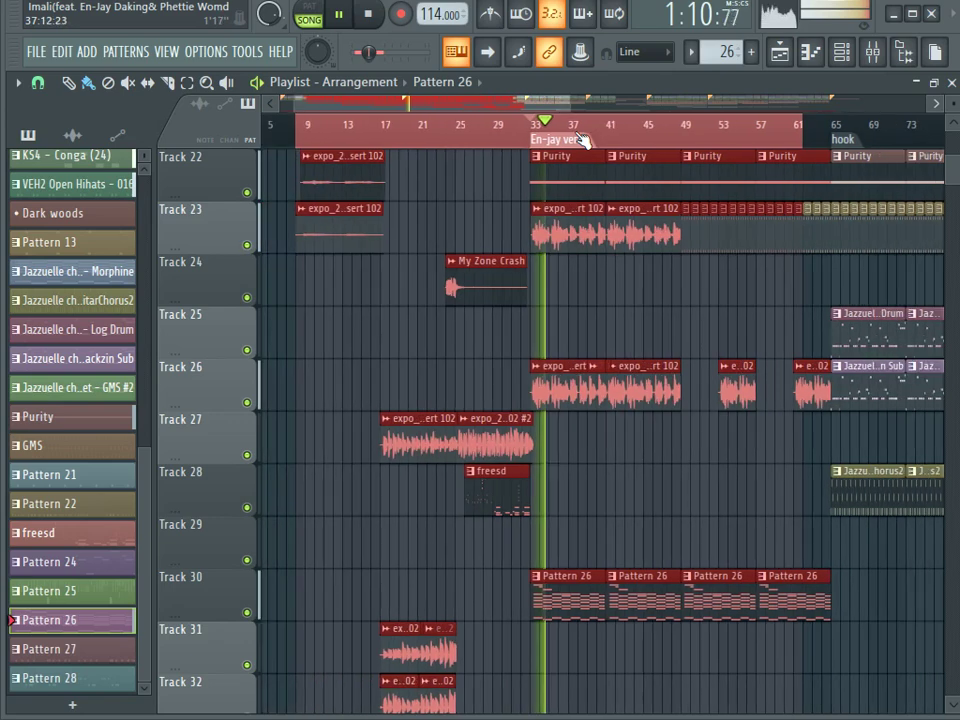
scroll(598, 100, right, 1)
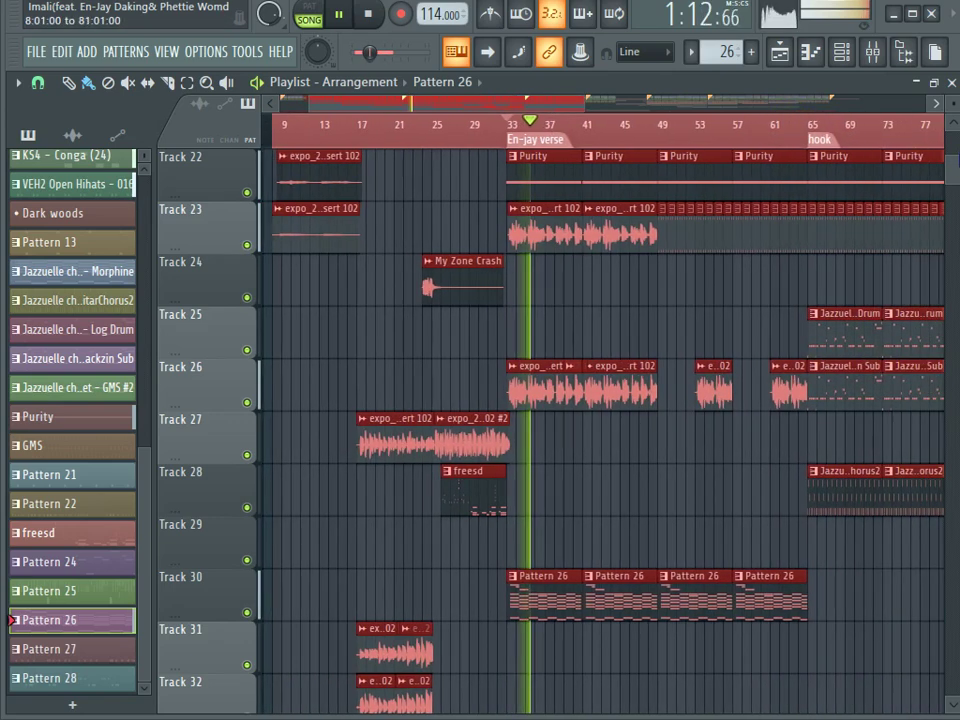
scroll(678, 176, right, 4)
key(space)
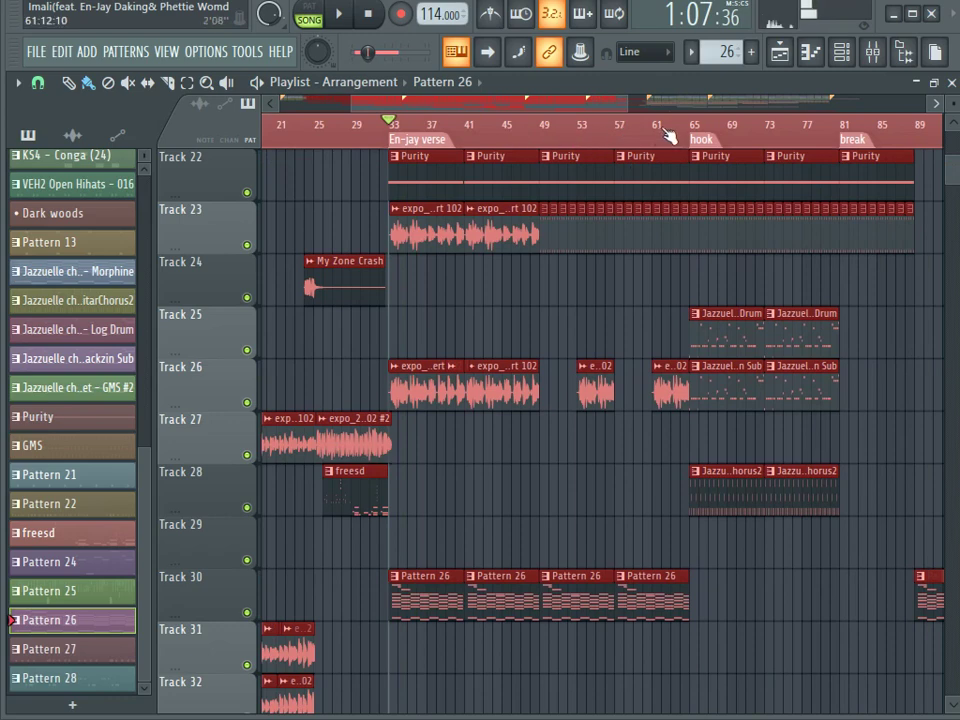
Play the transition into the hook in the playlist, starting shortly before bar 65.
drag(668, 136, 681, 139)
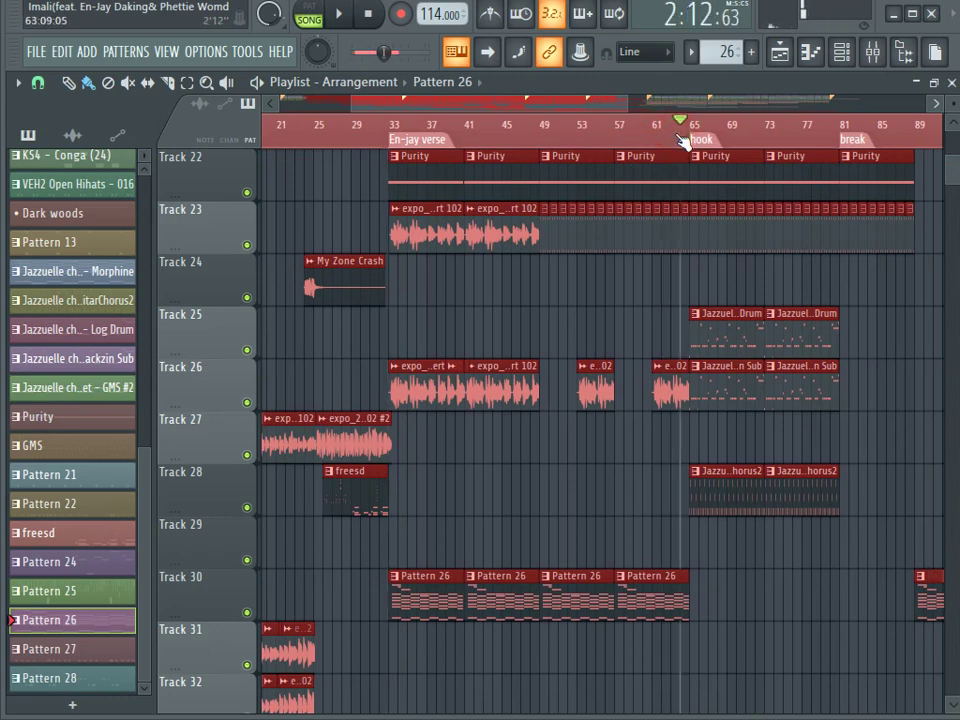
scroll(681, 139, up, 4)
key(space)
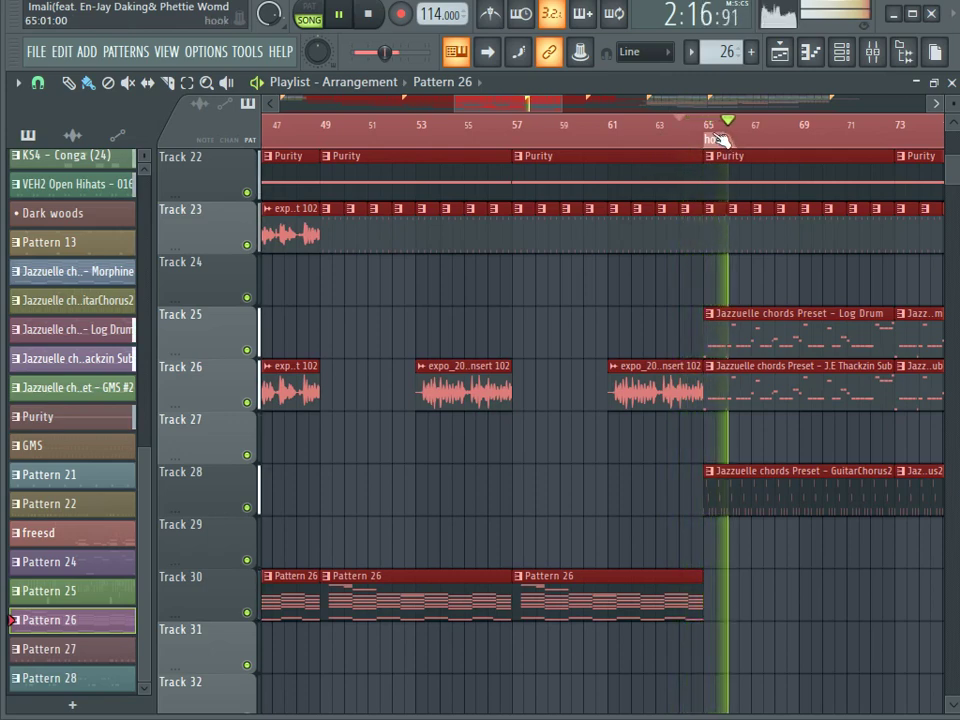
scroll(715, 136, down, 4)
key(space)
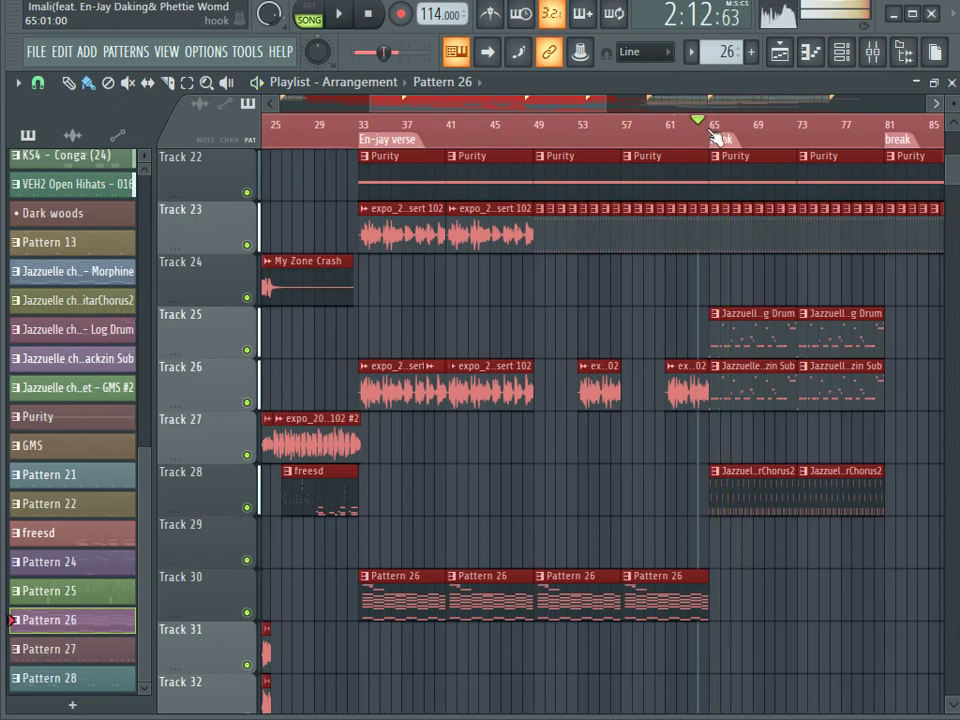
Select the hook's time range from bar 65 to bar 81 and open the Log Drum clip on track 25 in the piano roll.
click(713, 133)
drag(710, 133, 888, 182)
double_click(757, 353)
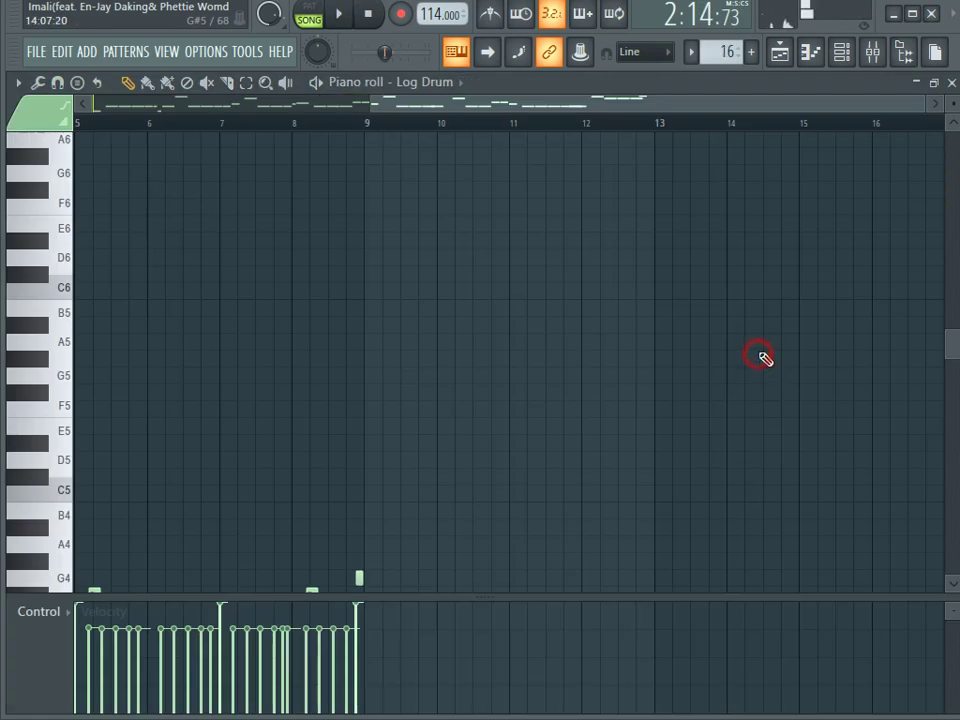
Find the Log Drum channel in the channel rack and open its Fruity DX10 synth.
click(842, 51)
scroll(594, 377, up, 6)
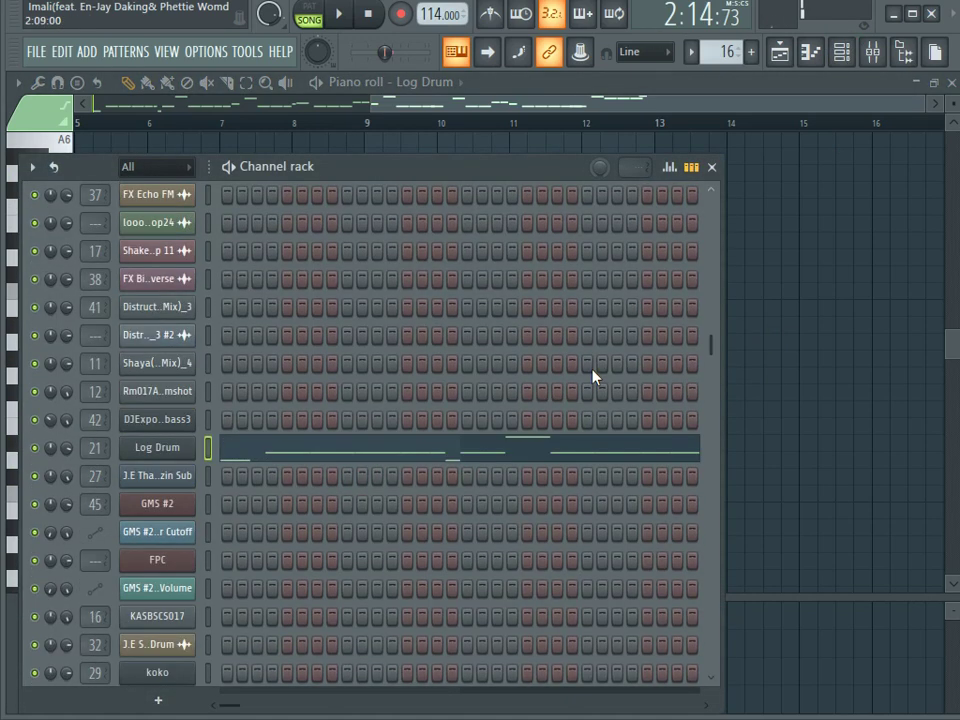
click(187, 636)
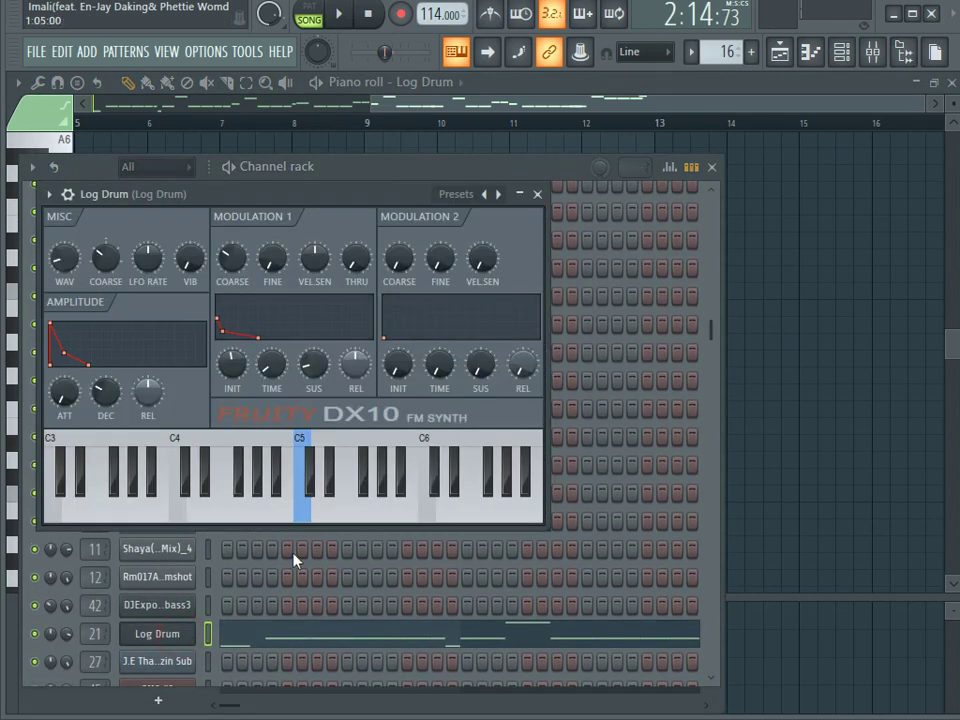
View the Fruity parametric EQ 2 on mixer track 21 (Log Drum) and play the log drum in pattern mode.
click(874, 55)
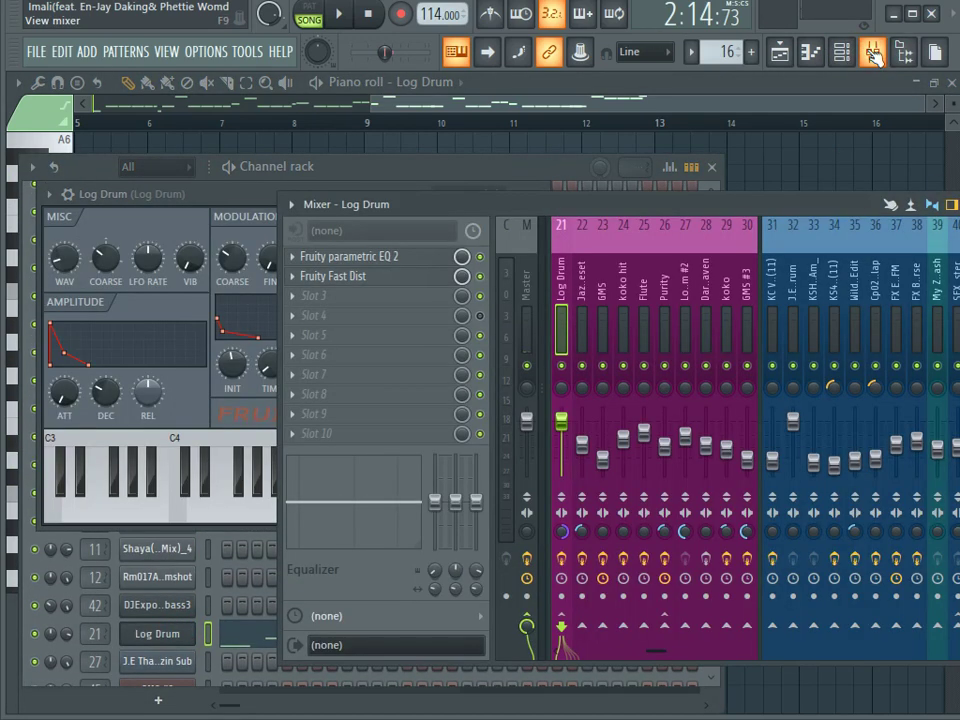
click(338, 261)
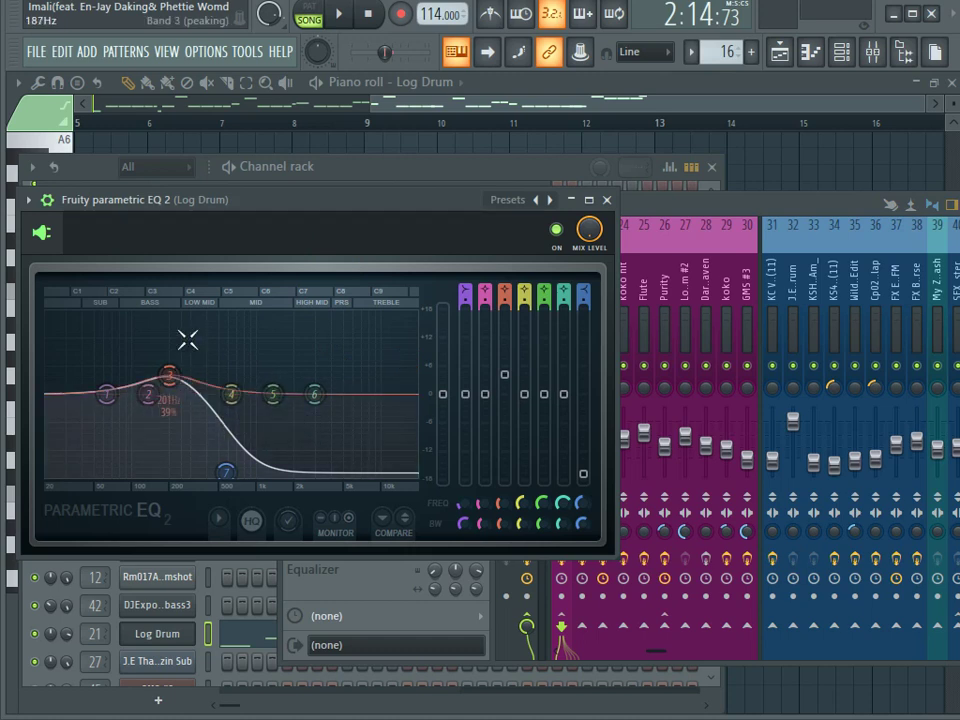
click(309, 7)
key(space)
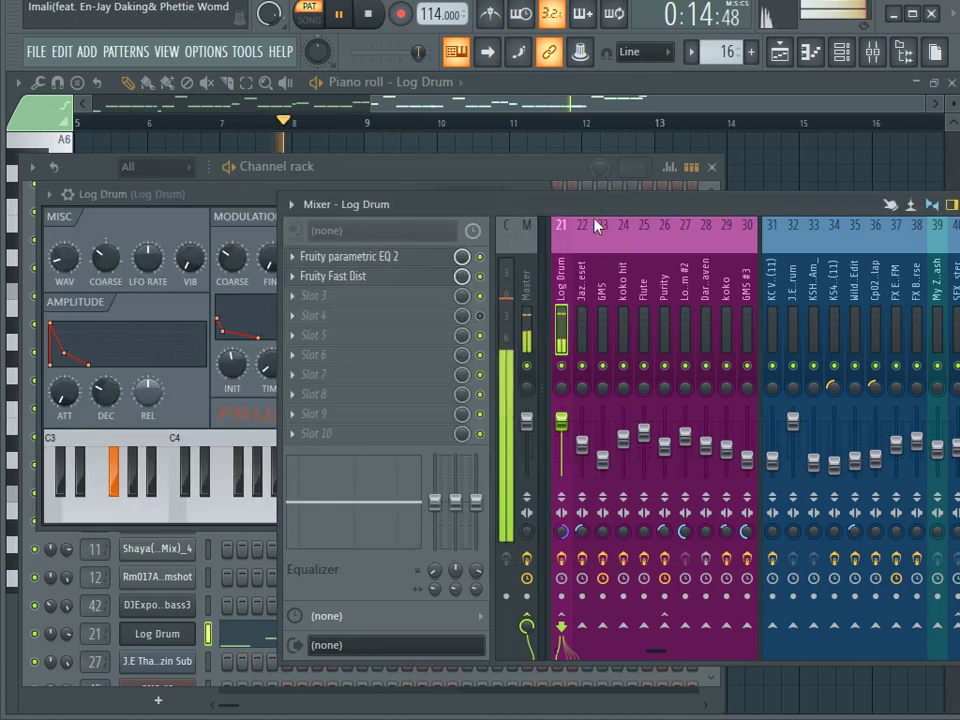
Examine the Fruity Fast Dist settings on mixer track 21 while the log drum plays, and close the plugin.
click(394, 284)
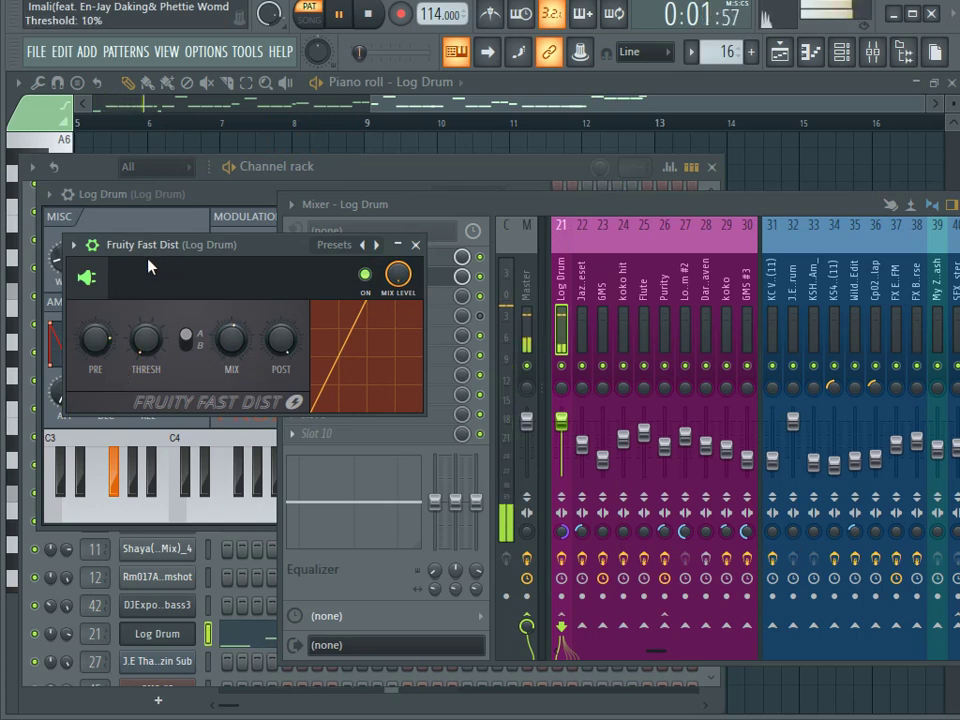
click(415, 244)
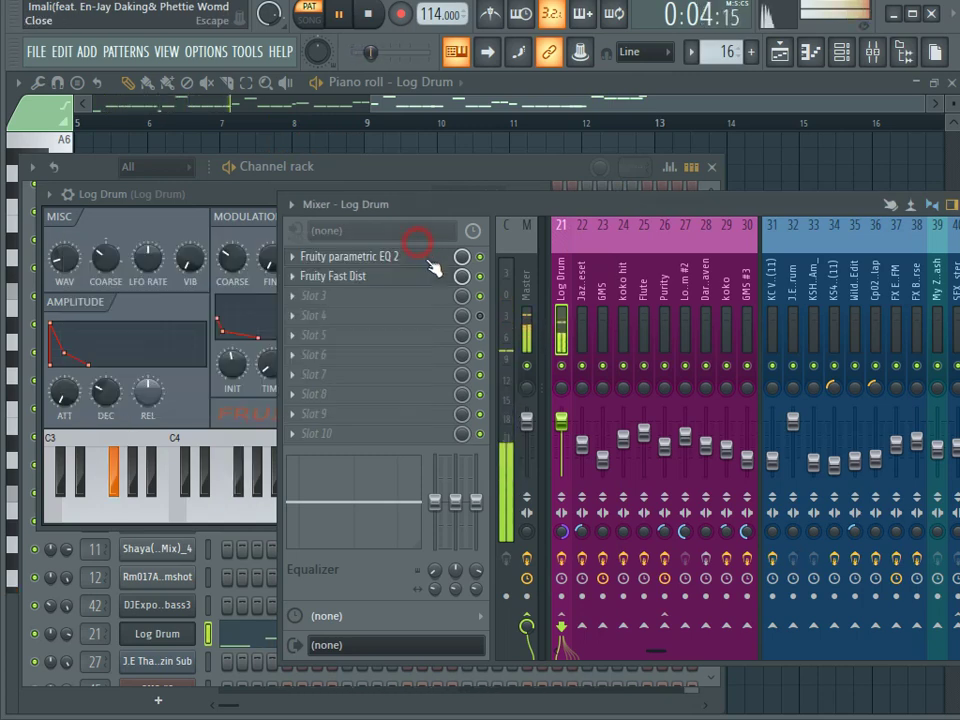
click(561, 561)
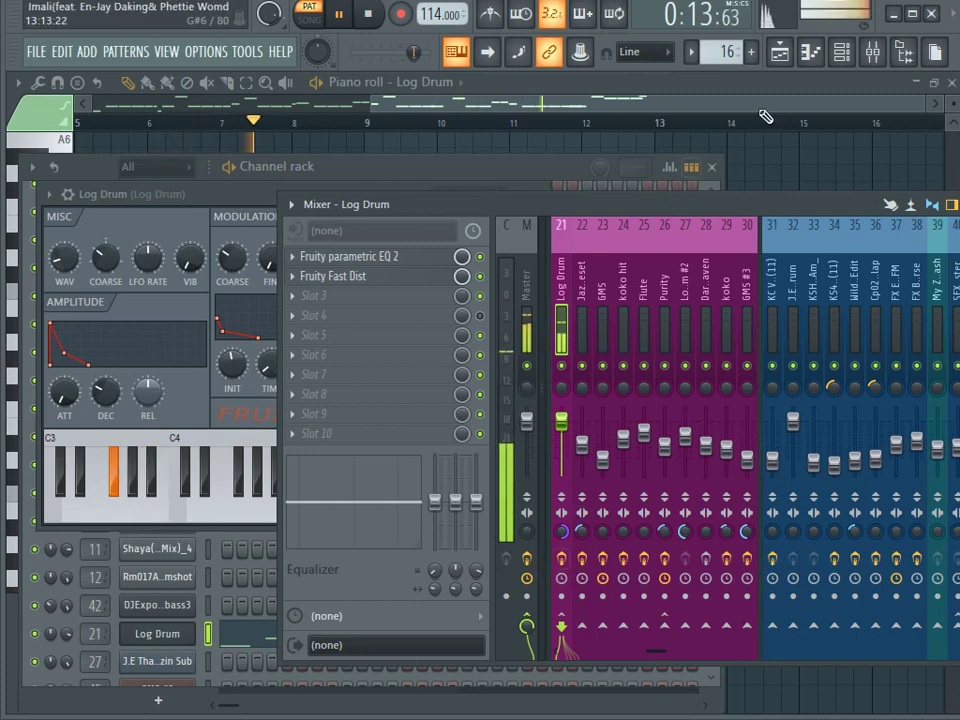
Stop the log drum, open the J.E Thackzin Sub clip from playlist track 26, and play its pattern with the channel rack shown.
click(782, 51)
key(space)
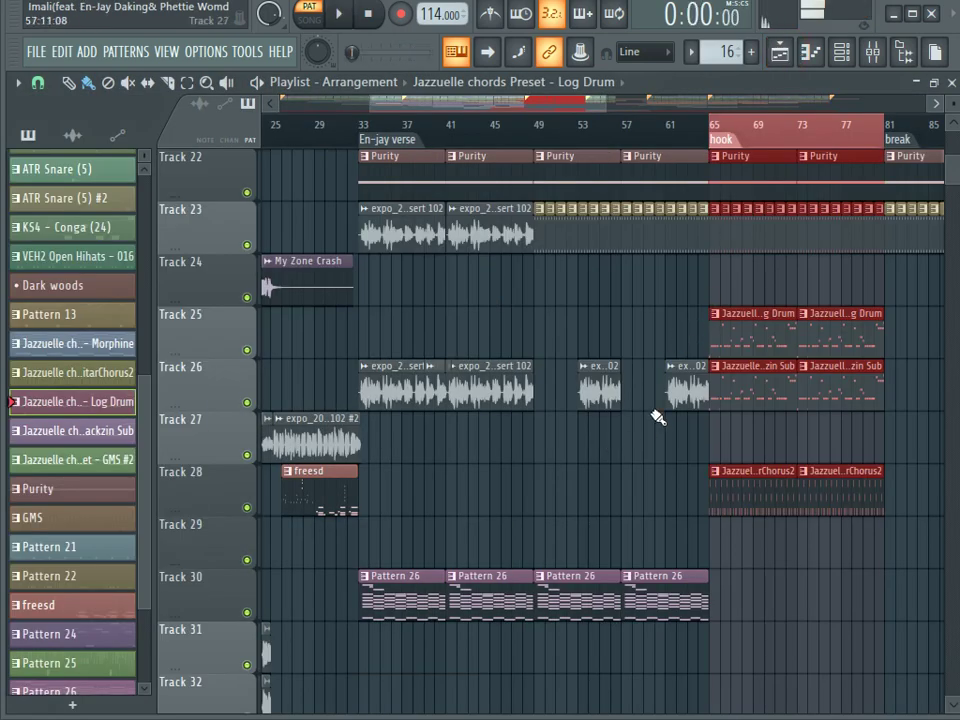
double_click(740, 370)
click(842, 51)
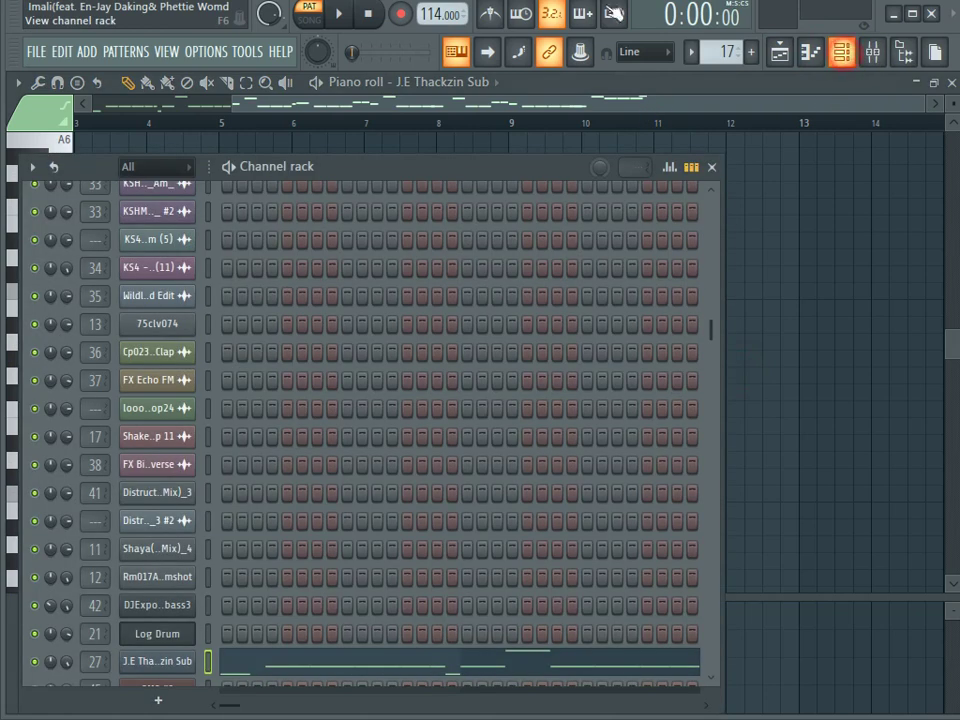
key(space)
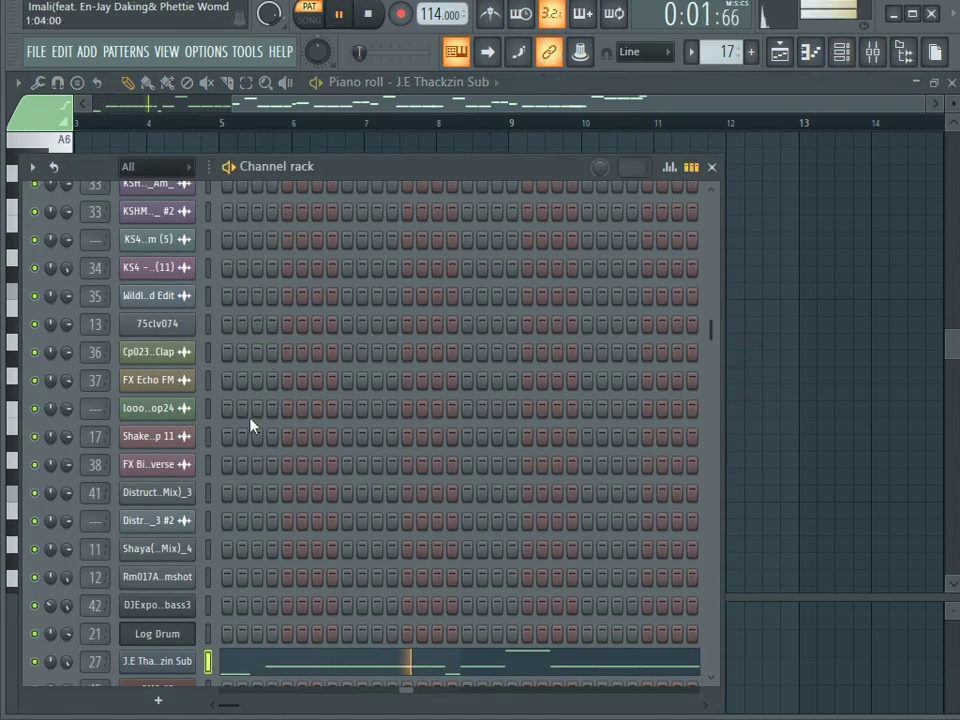
Check the effect slots of the sub's mixer track 27 while it plays, and stop playback.
click(872, 52)
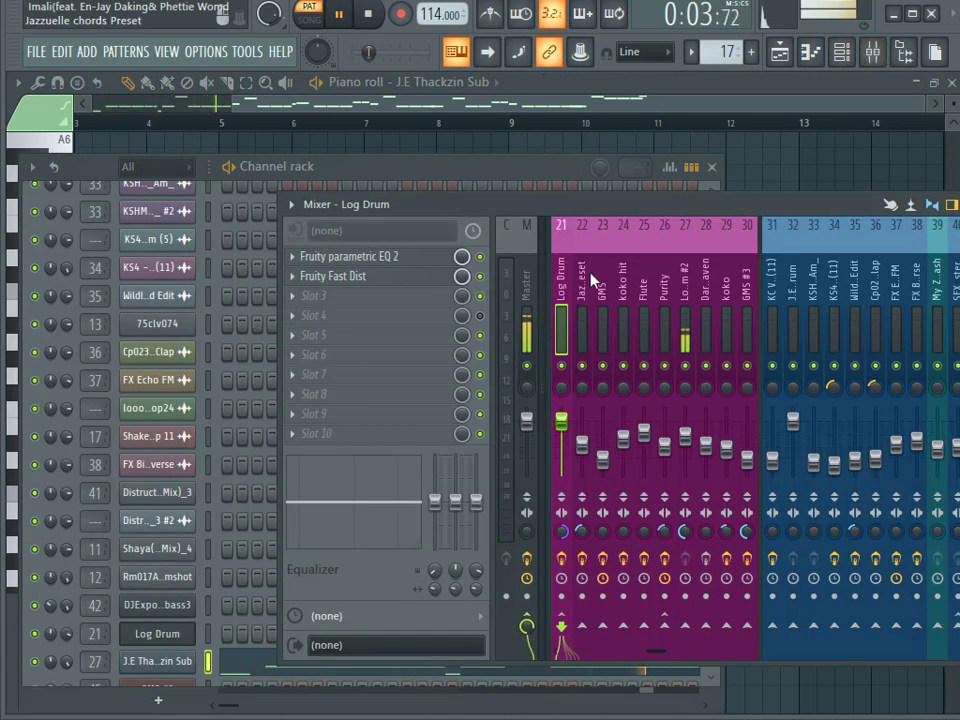
click(691, 282)
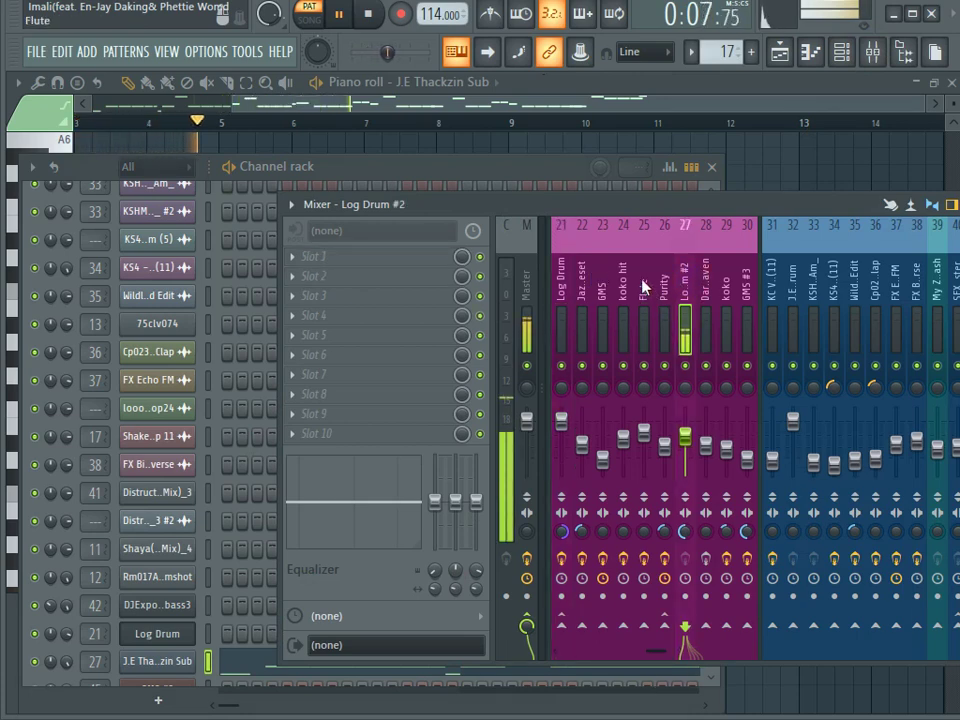
key(space)
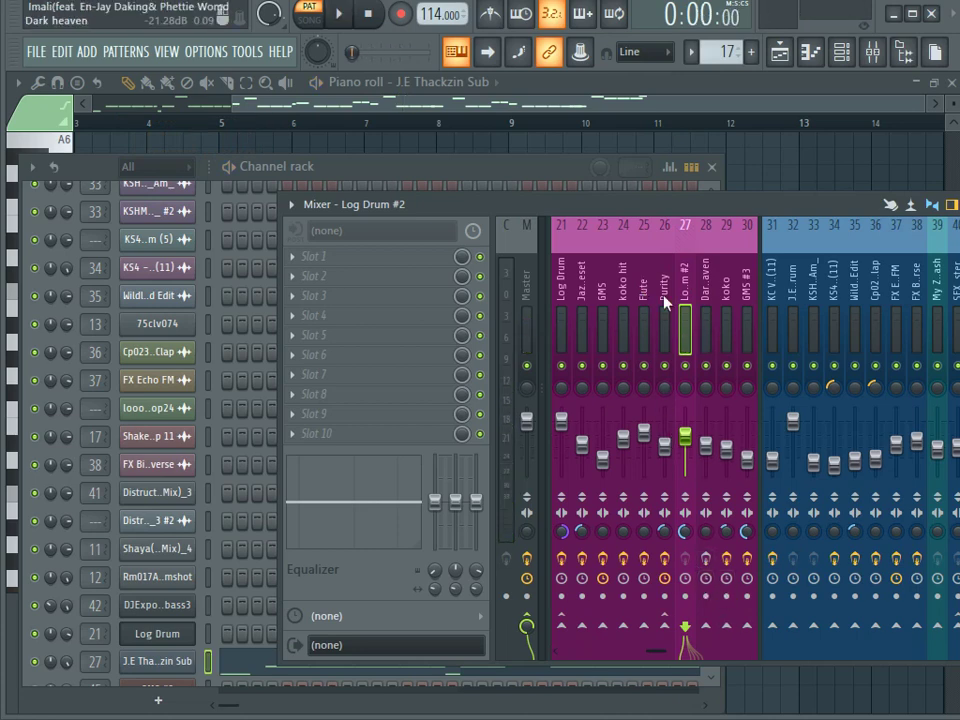
Return to the playlist and play the hook in song mode from bar 65.
click(806, 51)
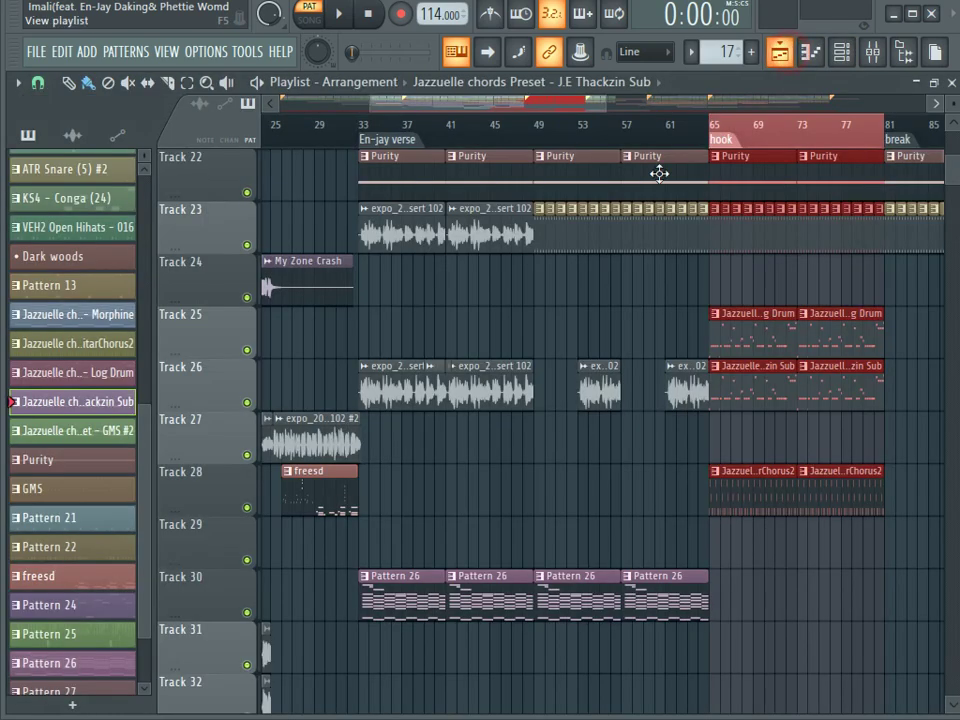
click(722, 140)
key(space)
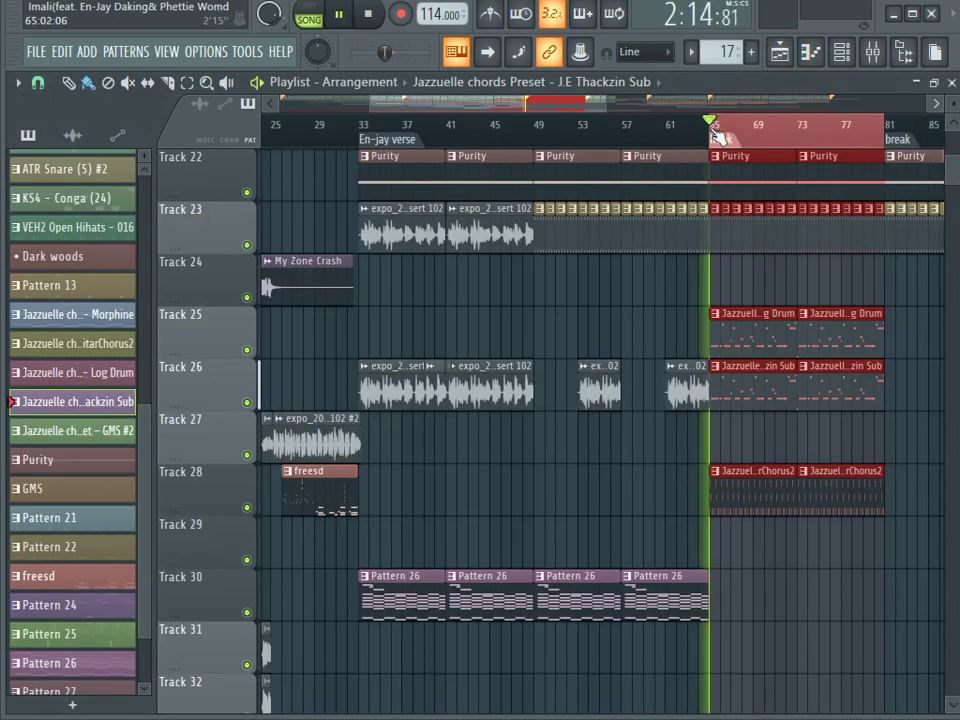
scroll(738, 145, down, 3)
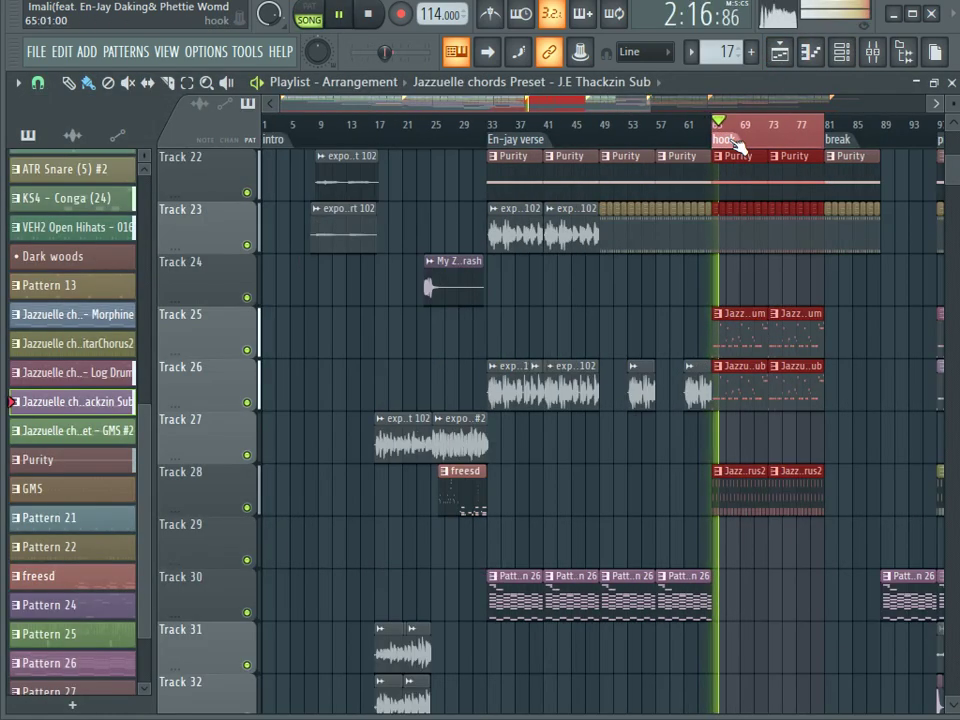
key(space)
Open the GuitarChorus2 clip on playlist track 28 in the piano roll and find its amapiano synth channel in the channel rack.
double_click(745, 497)
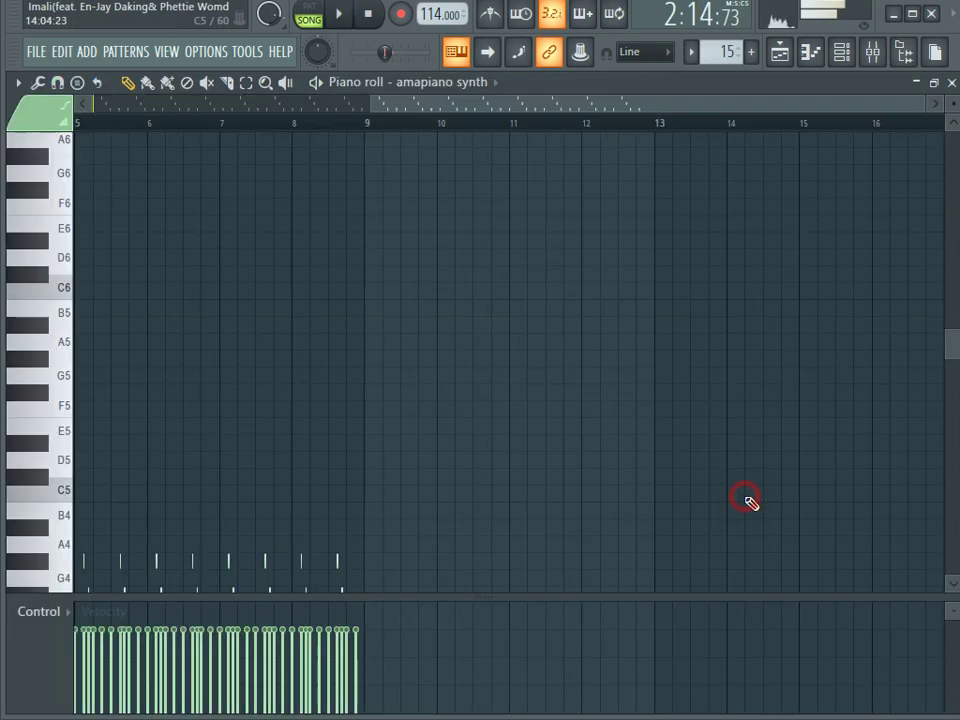
click(843, 52)
scroll(410, 495, down, 12)
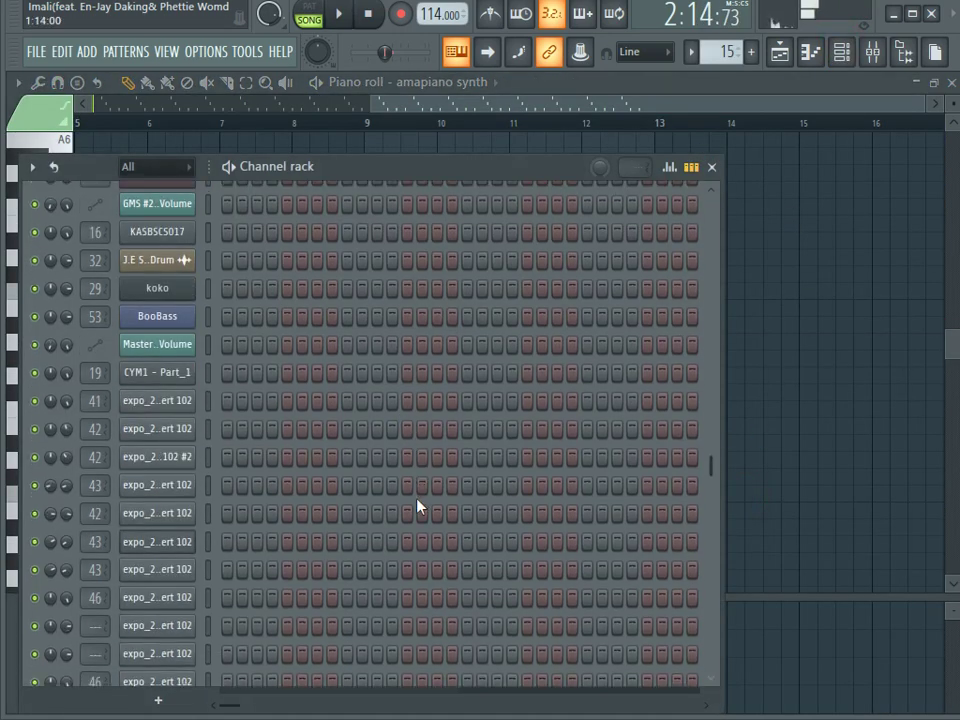
scroll(430, 480, up, 10)
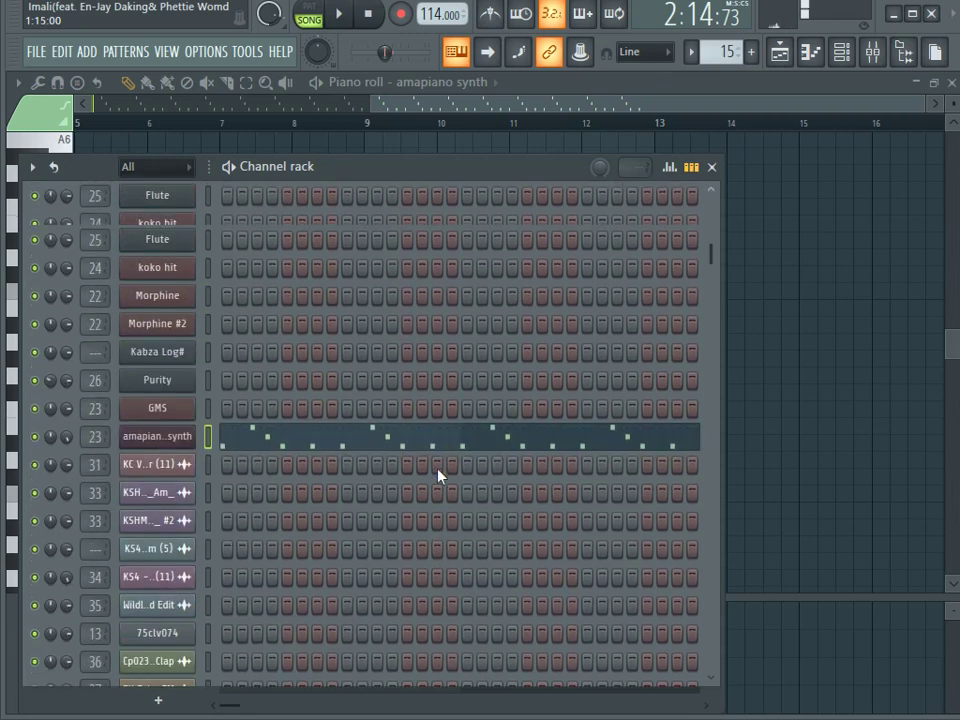
Open the GMS settings of the amapiano synth channel and play its pattern in pattern mode.
click(158, 636)
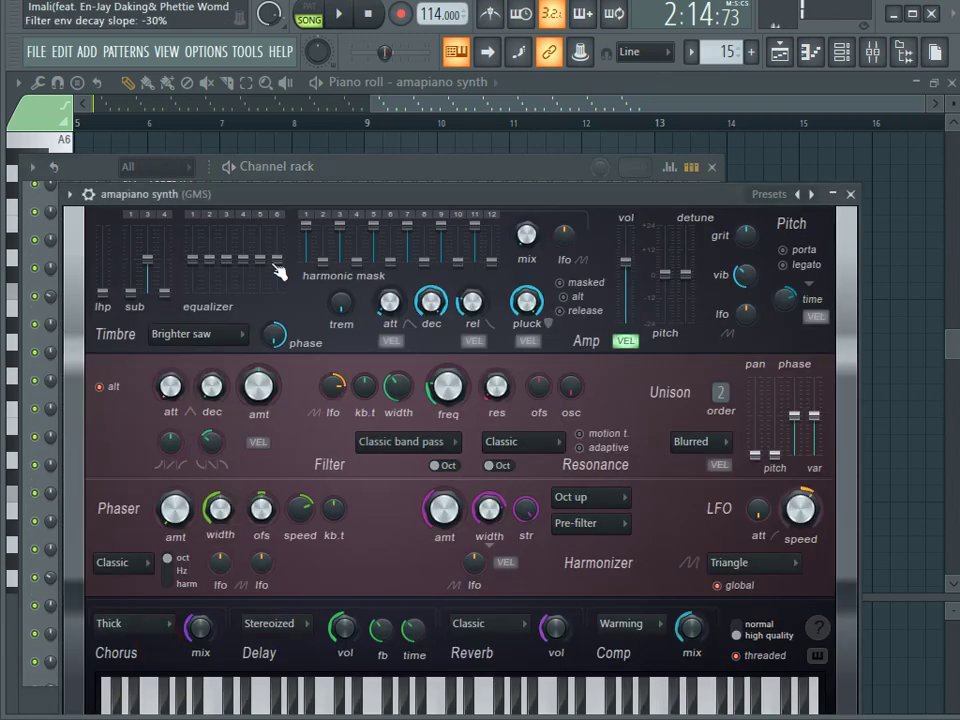
click(309, 12)
key(space)
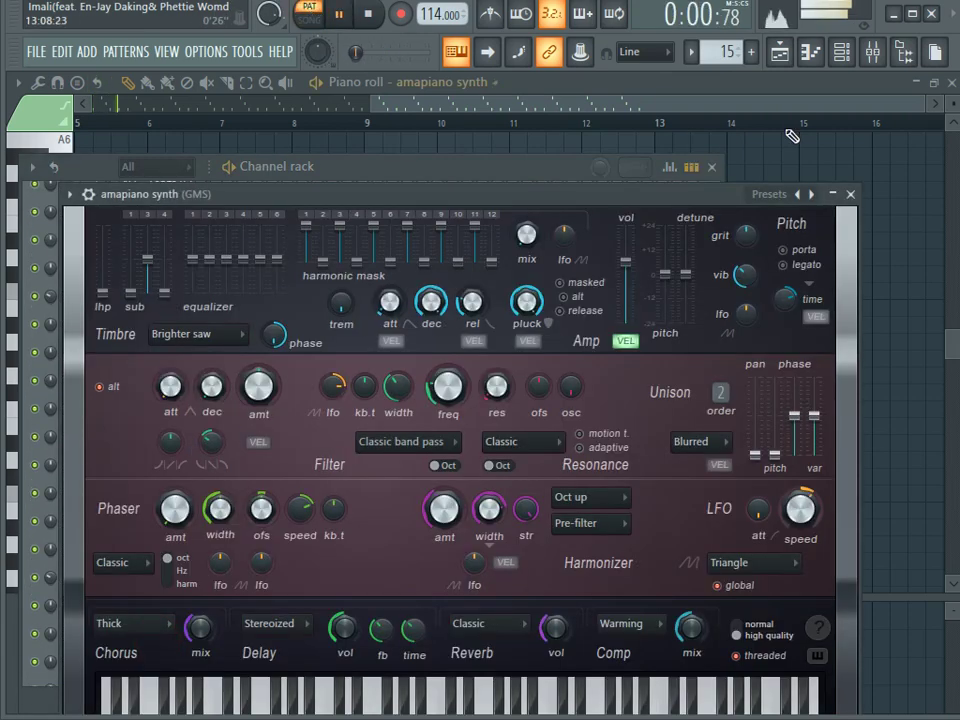
Check the effect slots of the GMS mixer track 23, stop playback and return to the playlist.
click(868, 56)
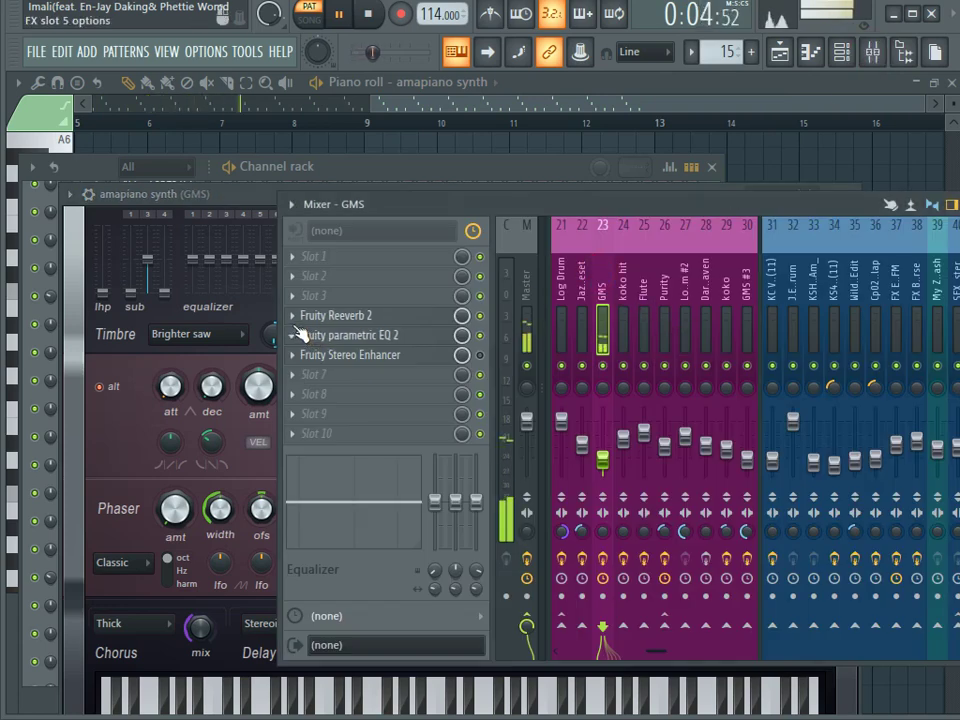
key(space)
click(780, 53)
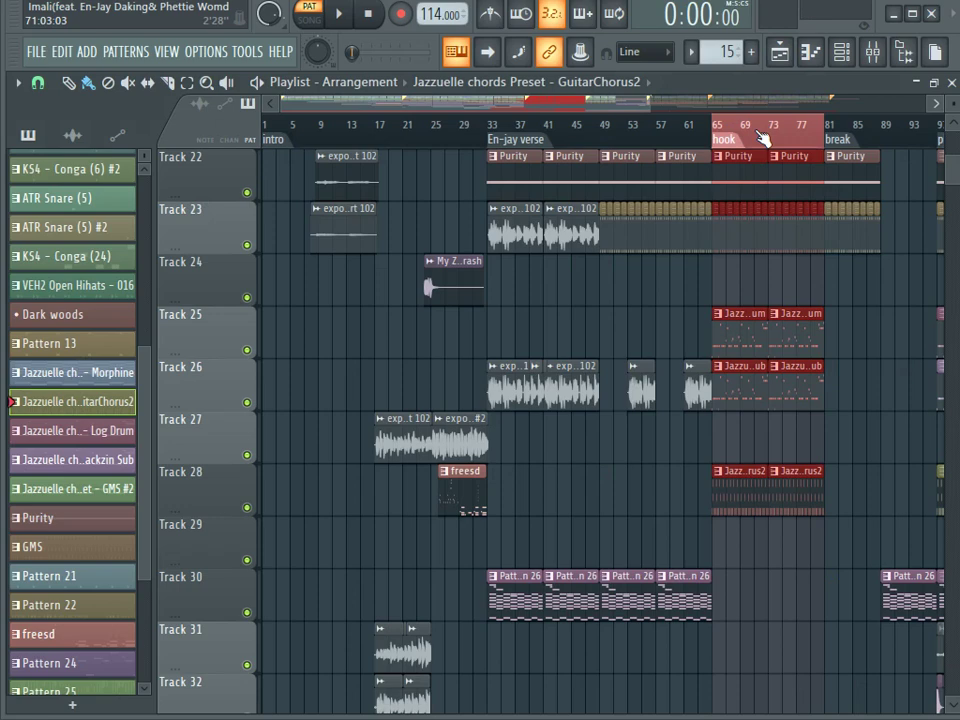
scroll(760, 138, up, 3)
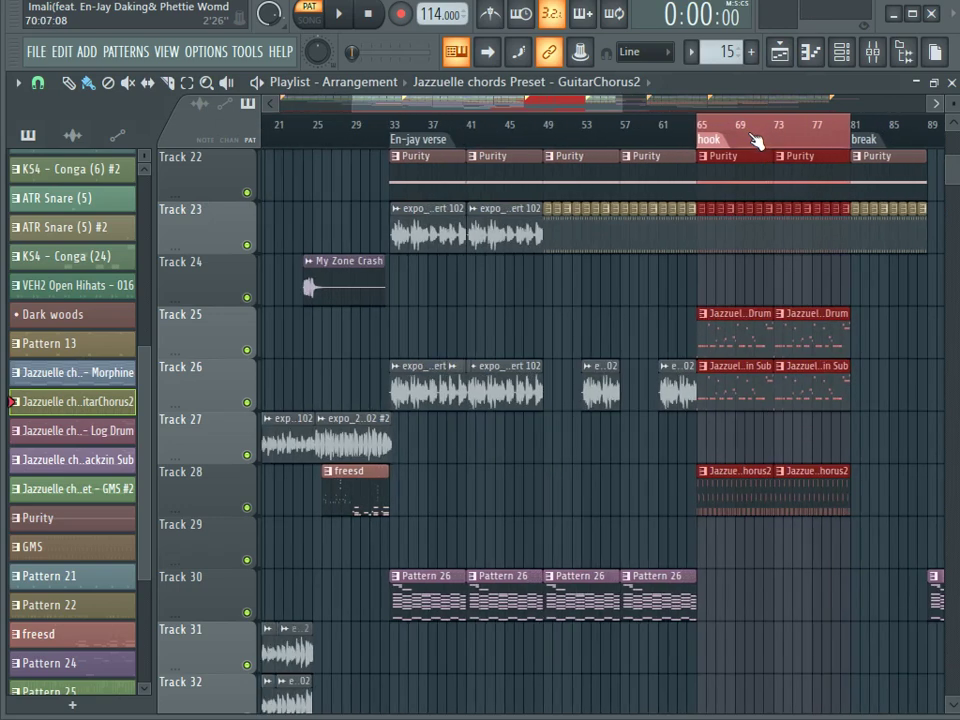
scroll(757, 140, up, 1)
Switch to Bandicam to check the running recording, minimize it and return to FL Studio.
click(892, 14)
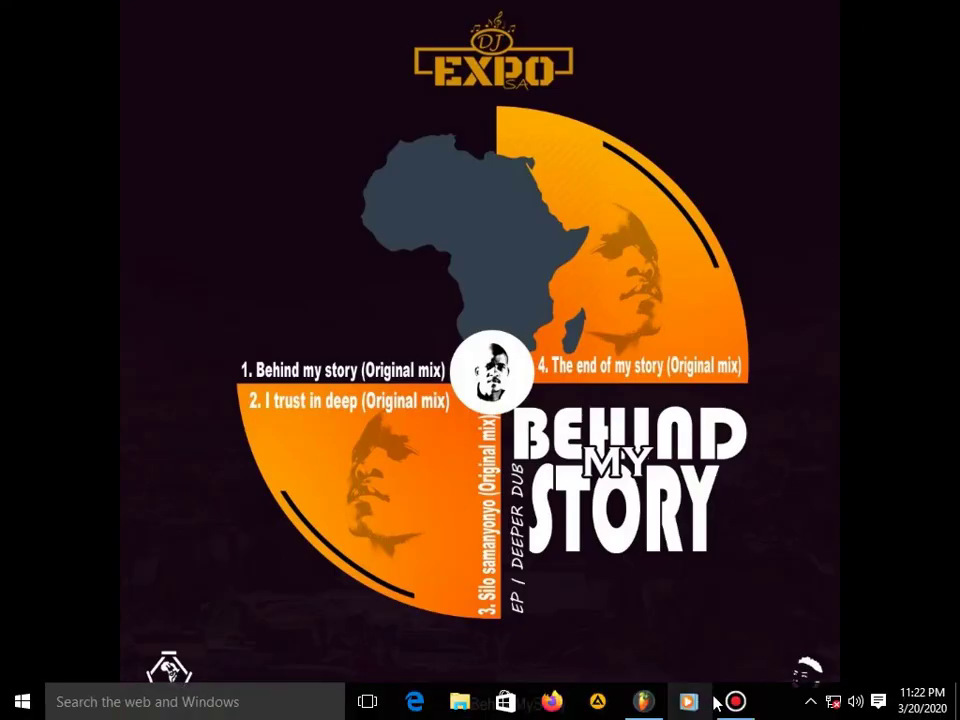
click(737, 702)
click(738, 200)
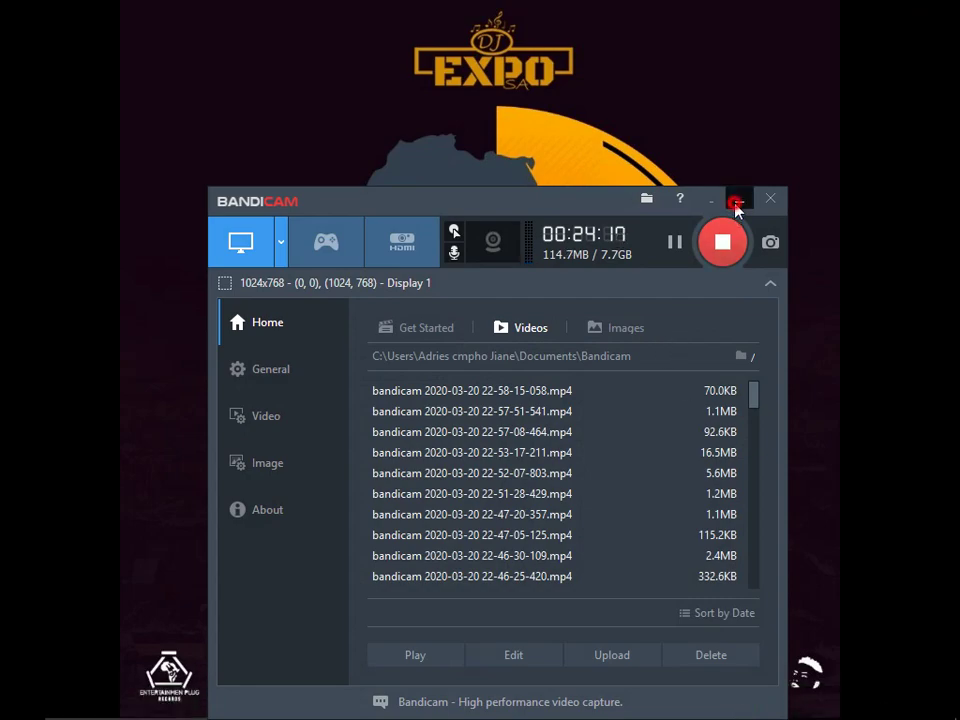
click(643, 702)
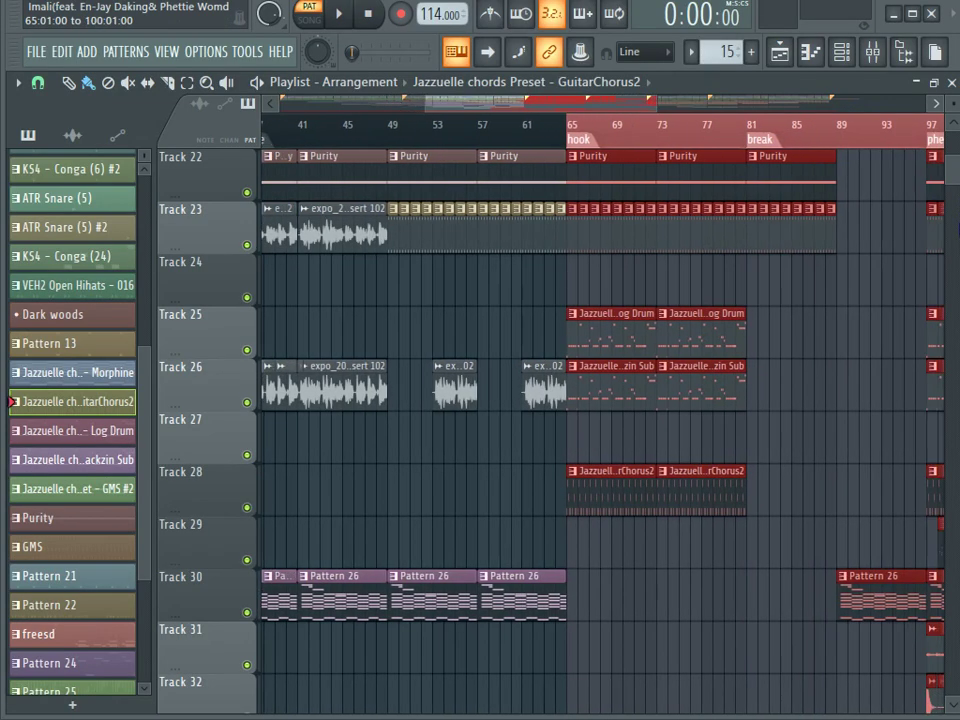
Play the hook briefly in song mode from bar 65 and stop playback.
click(538, 130)
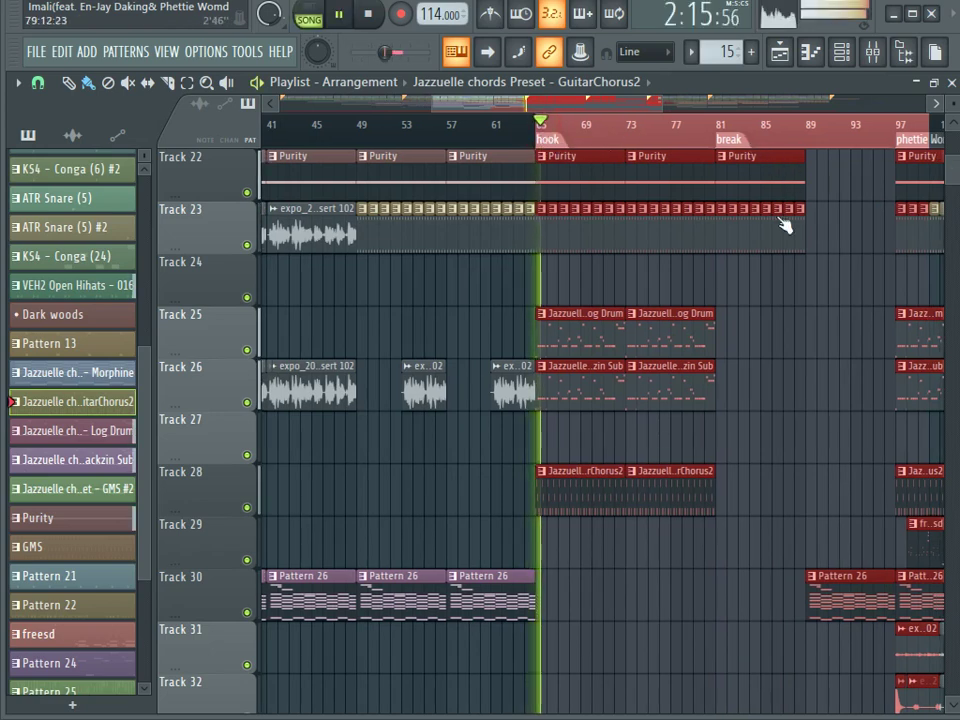
scroll(766, 250, up, 3)
key(space)
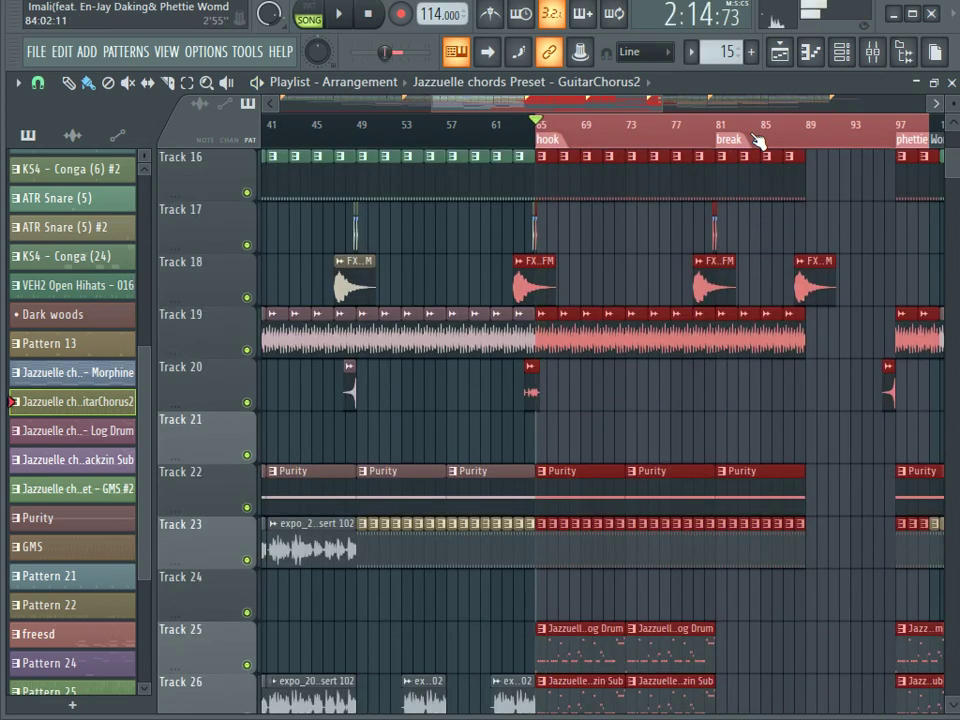
Play the transition from the hook into the break starting at bar 79, and stop playback.
scroll(693, 140, up, 2)
scroll(680, 140, up, 1)
click(645, 135)
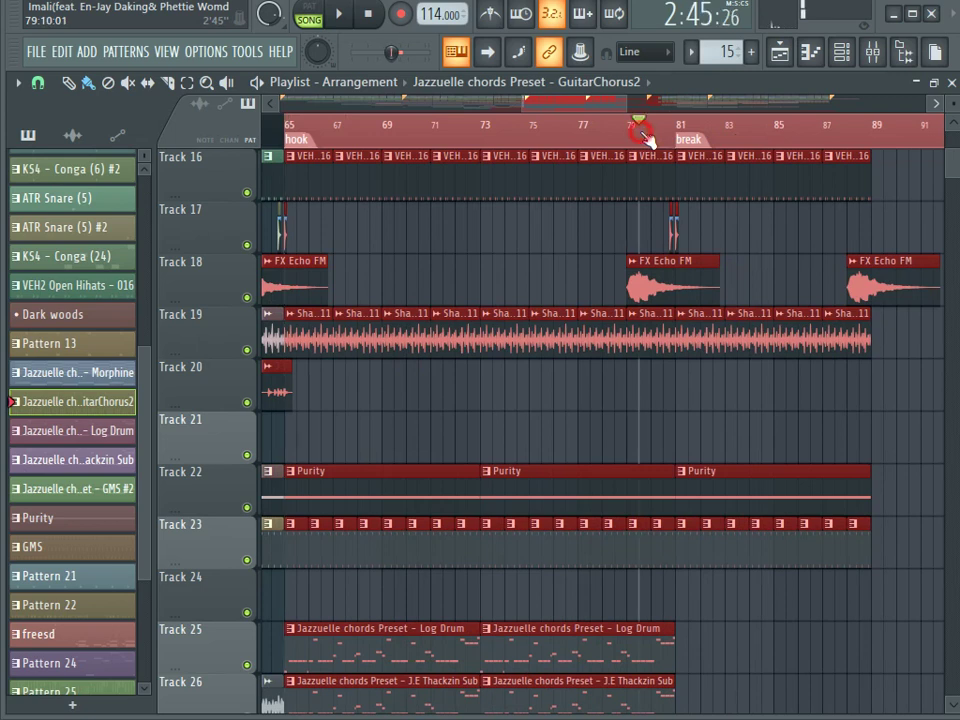
key(space)
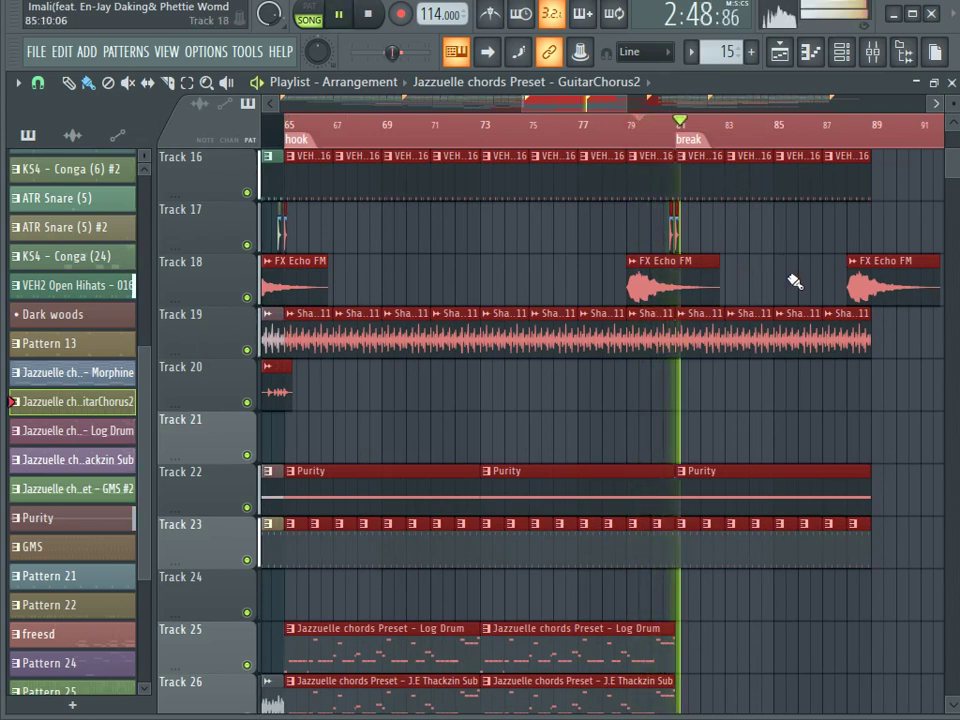
drag(582, 111, 656, 377)
key(space)
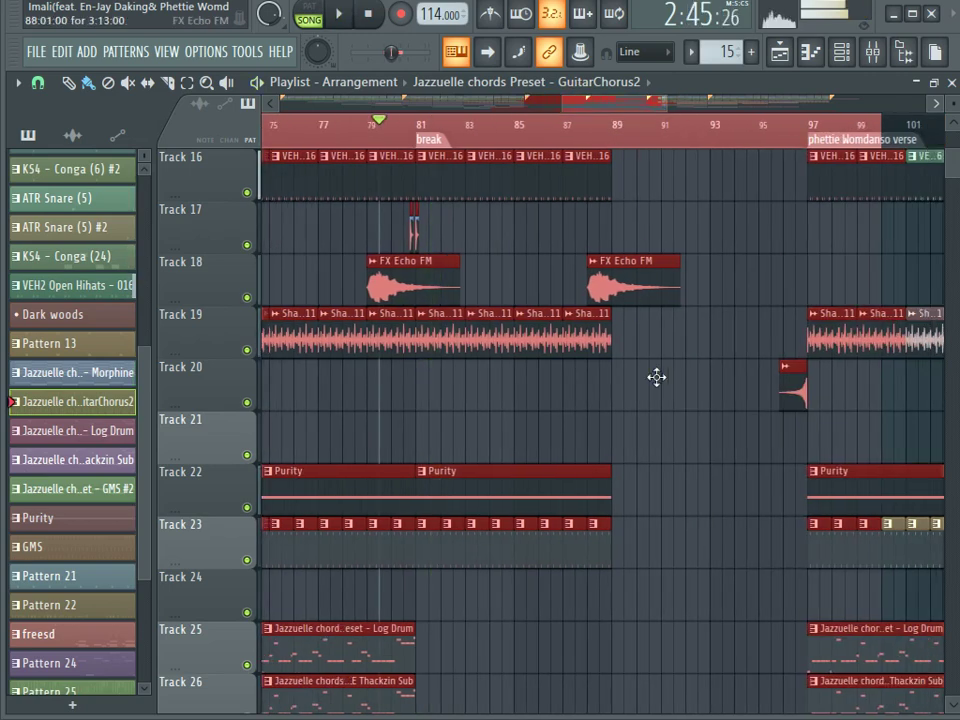
Solo the Jazzuelle chords Preset track and set the playback position to the start of the break at bar 81.
scroll(698, 565, down, 5)
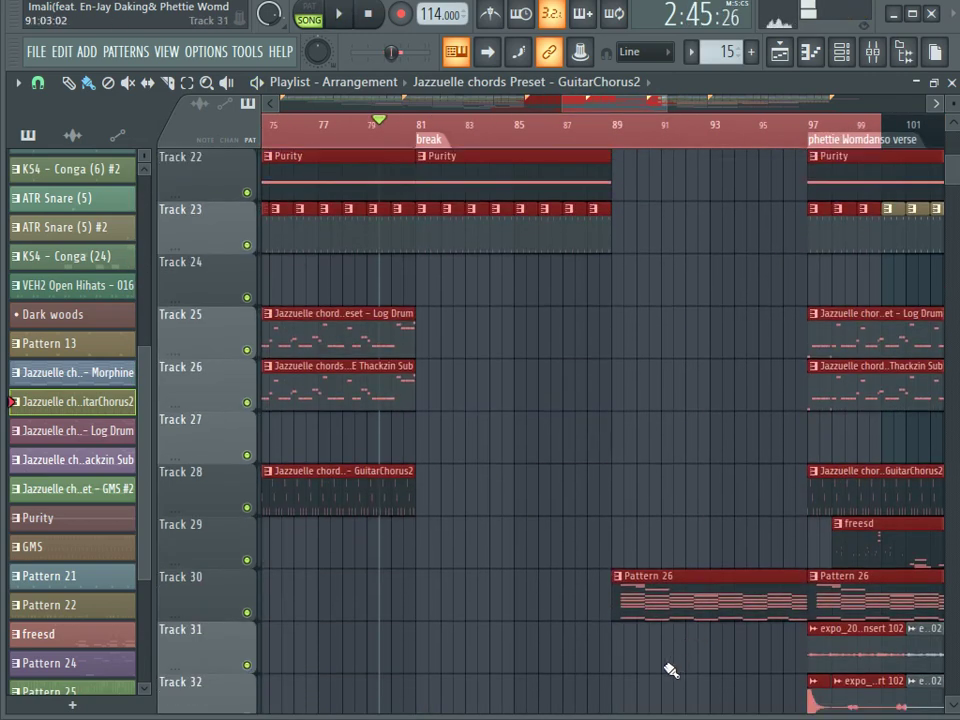
scroll(605, 652, down, 1)
scroll(587, 610, up, 5)
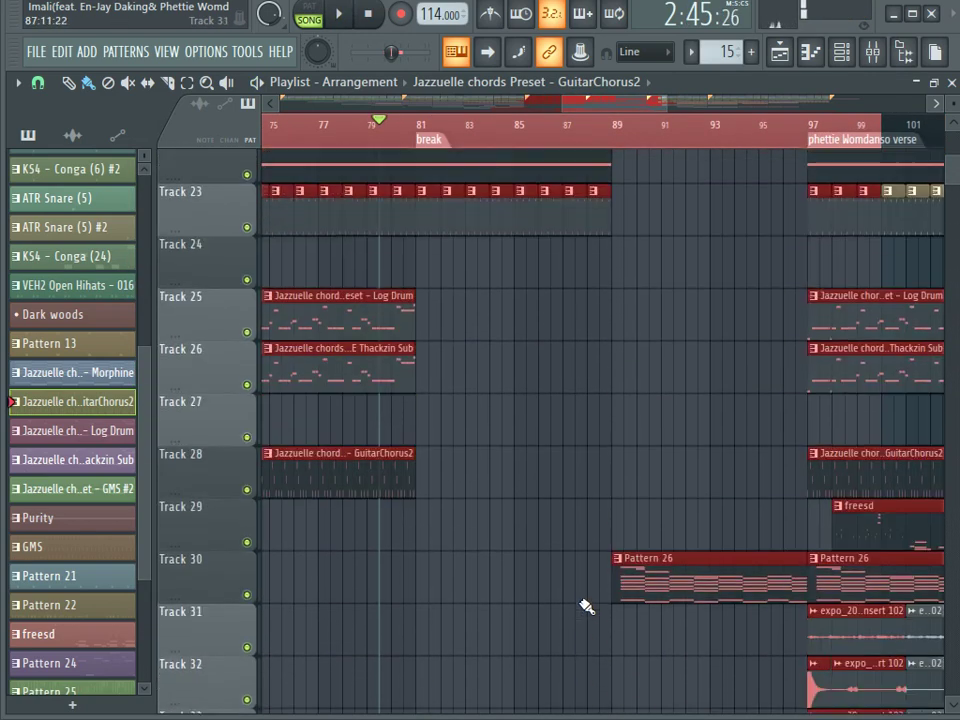
scroll(587, 607, up, 4)
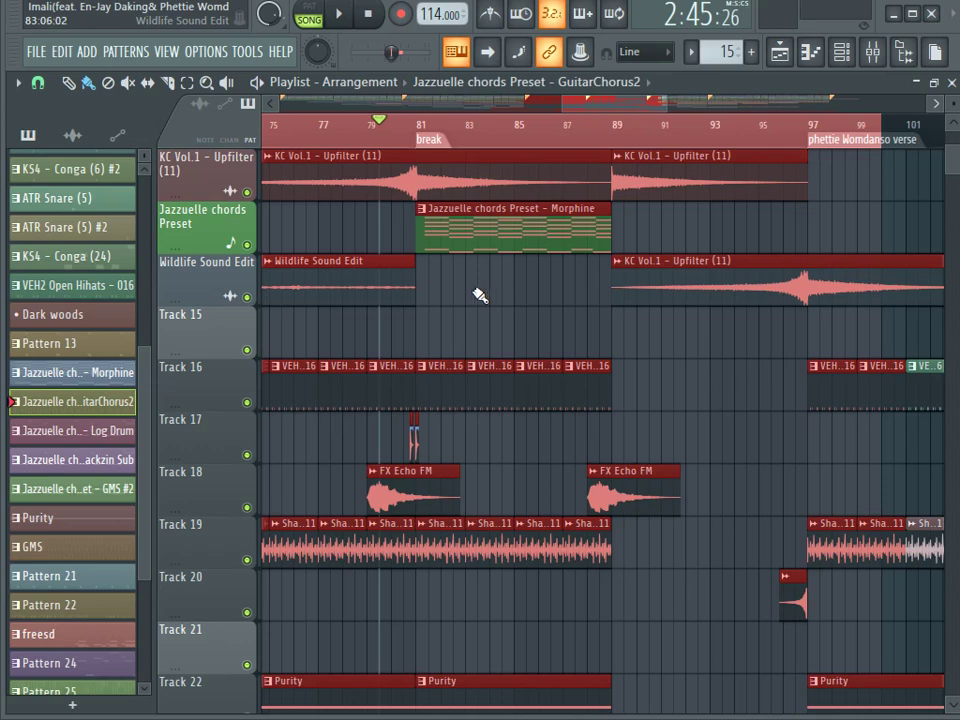
right_click(247, 244)
key(space)
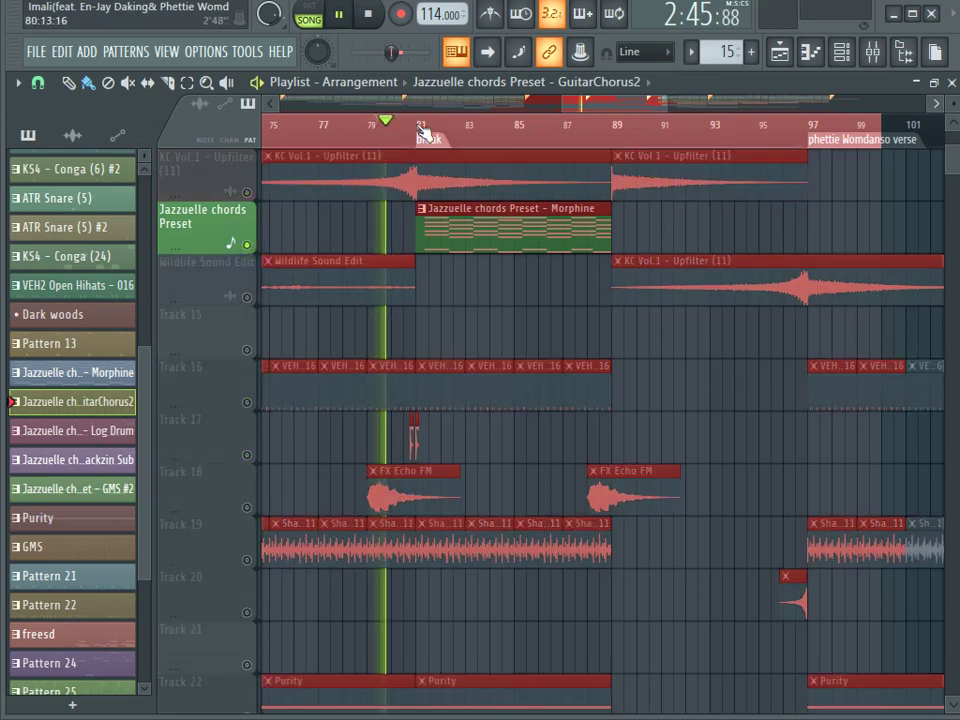
click(421, 124)
key(space)
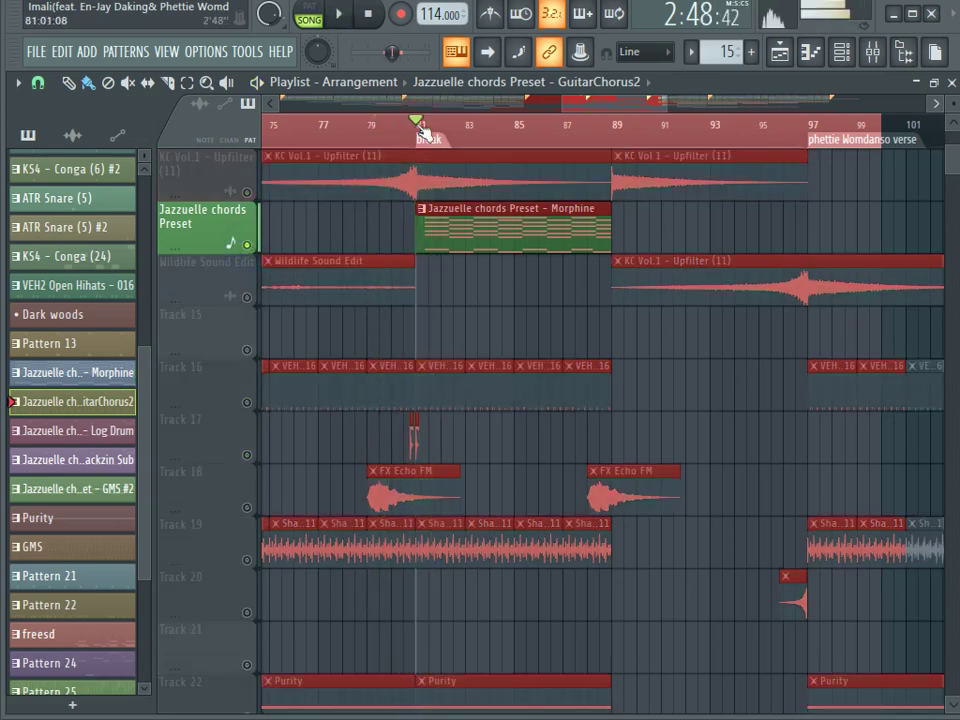
Unmute tracks 52 and 53 with the recorded break clips, play them along with the soloed chords, and stop playback.
scroll(422, 246, down, 5)
scroll(430, 253, down, 6)
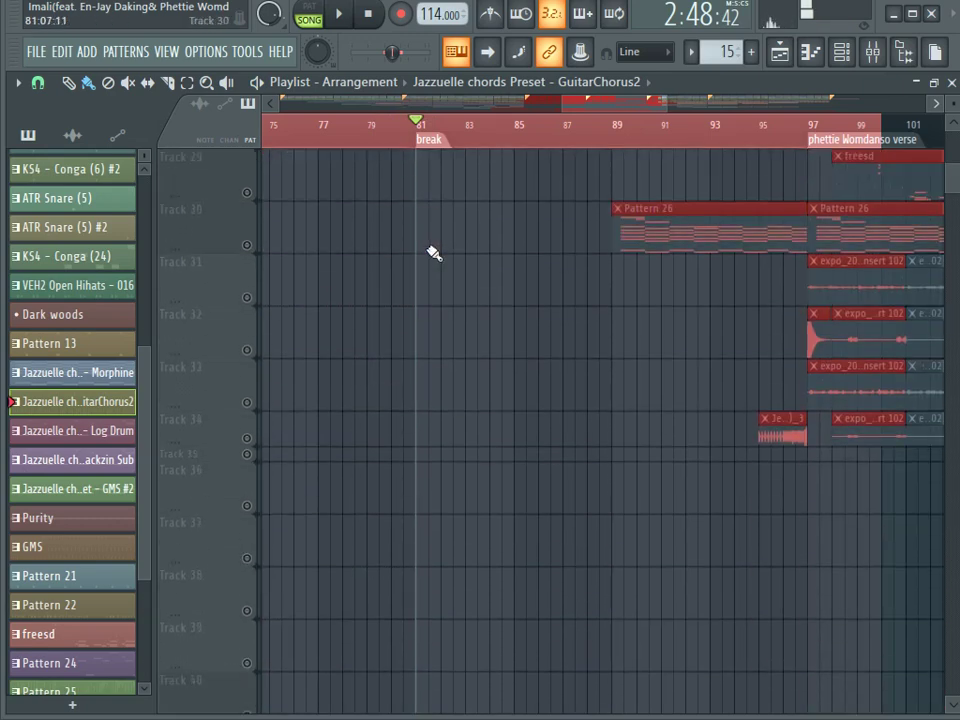
scroll(430, 253, up, 4)
scroll(433, 253, down, 4)
scroll(433, 253, down, 5)
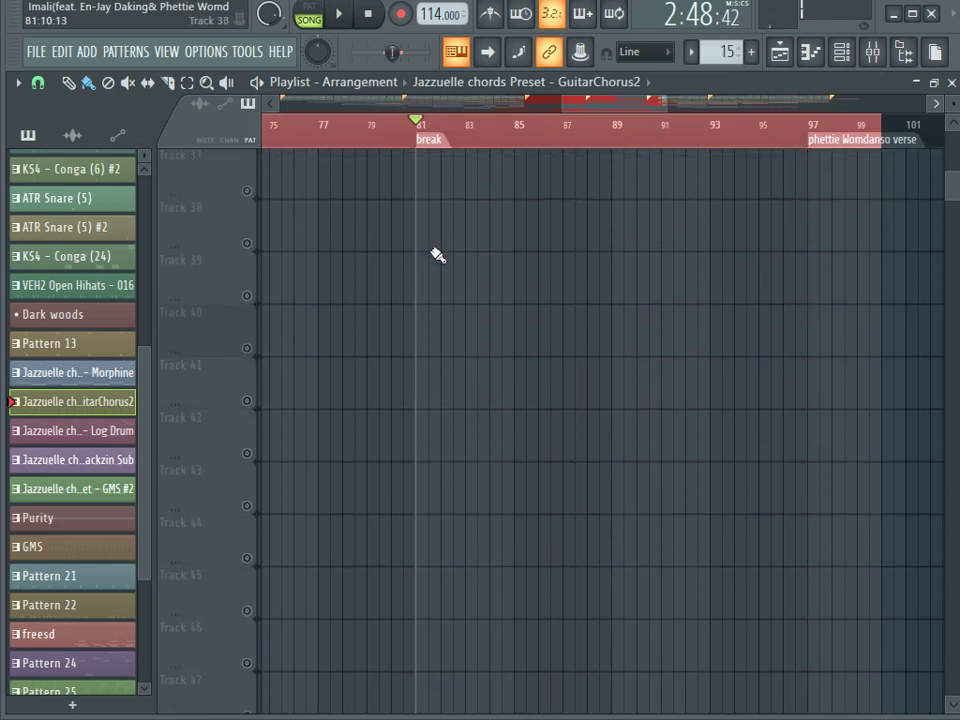
scroll(436, 254, up, 10)
scroll(435, 252, up, 10)
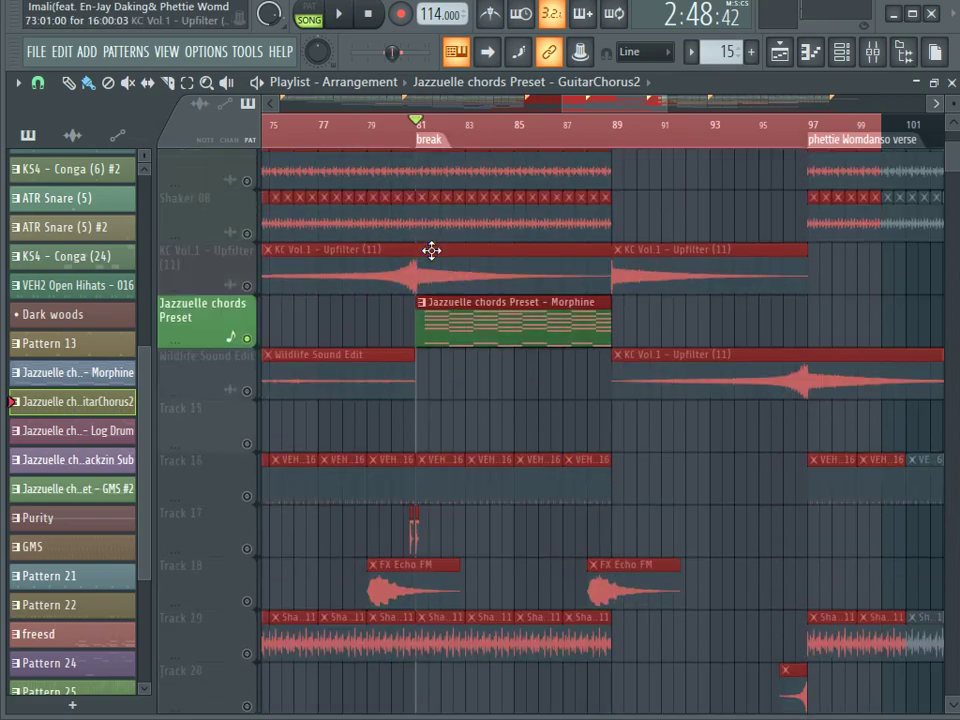
scroll(433, 249, down, 10)
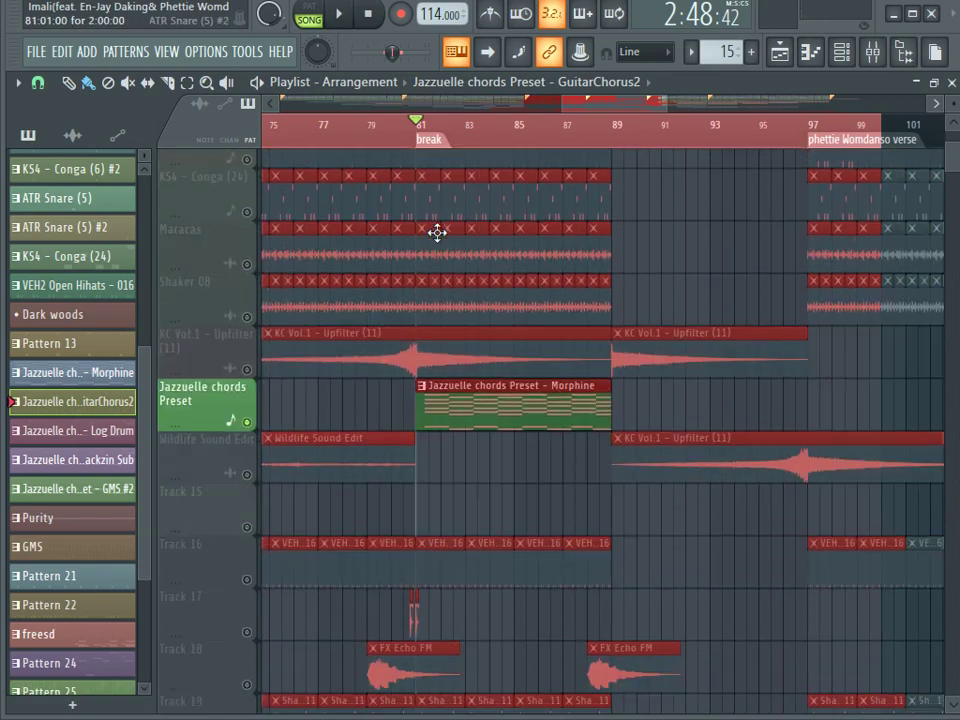
scroll(453, 227, down, 9)
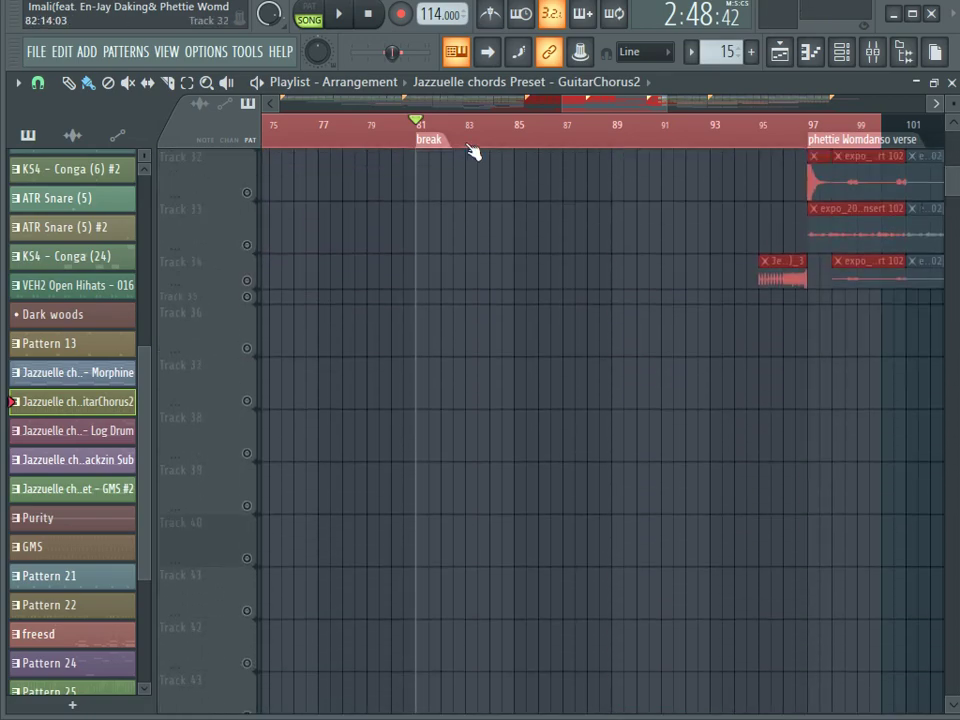
scroll(485, 123, down, 5)
scroll(452, 244, down, 11)
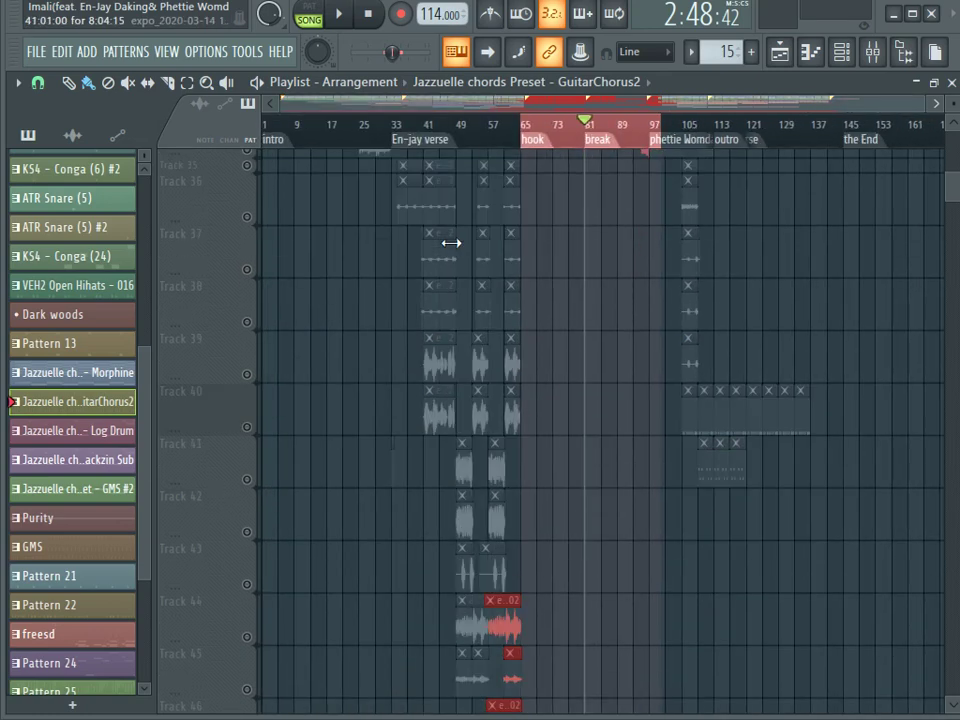
scroll(576, 158, up, 4)
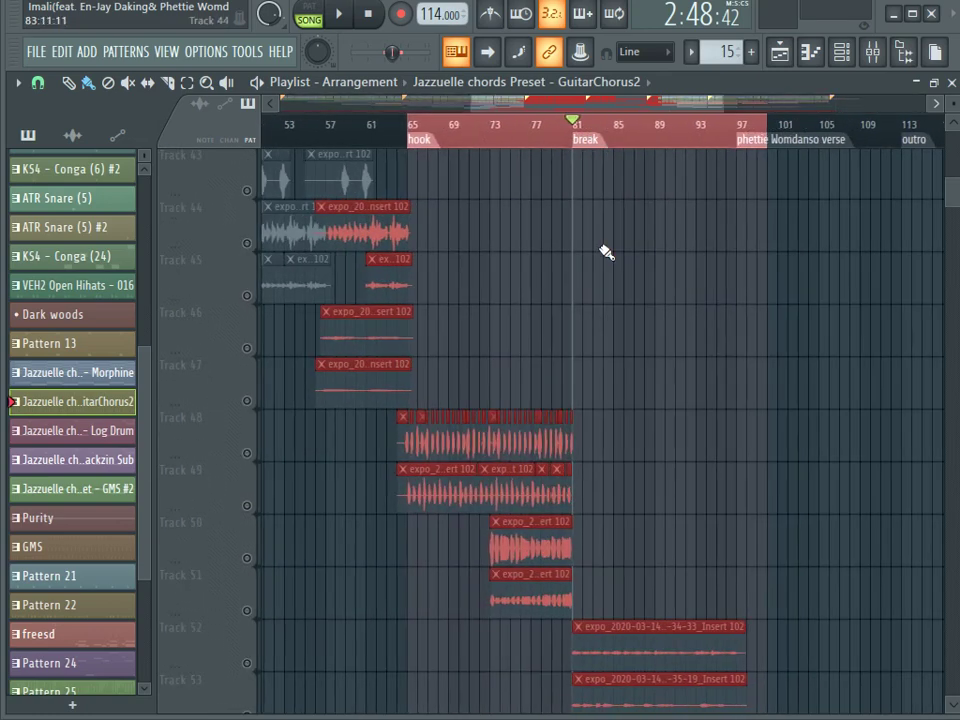
drag(532, 487, 322, 700)
scroll(451, 556, down, 6)
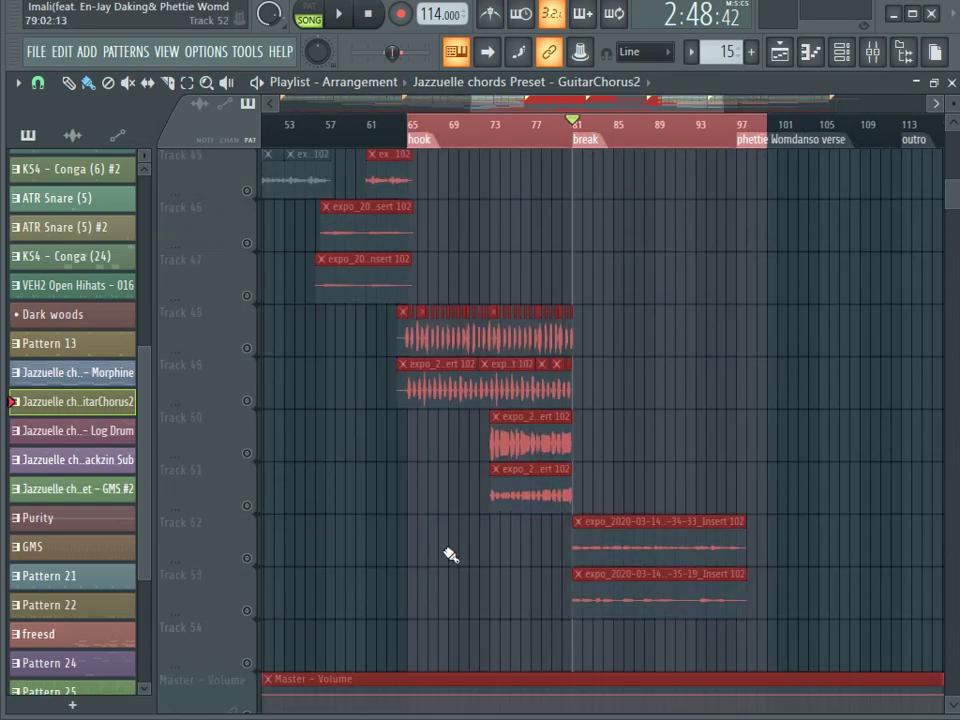
click(247, 558)
key(space)
click(247, 610)
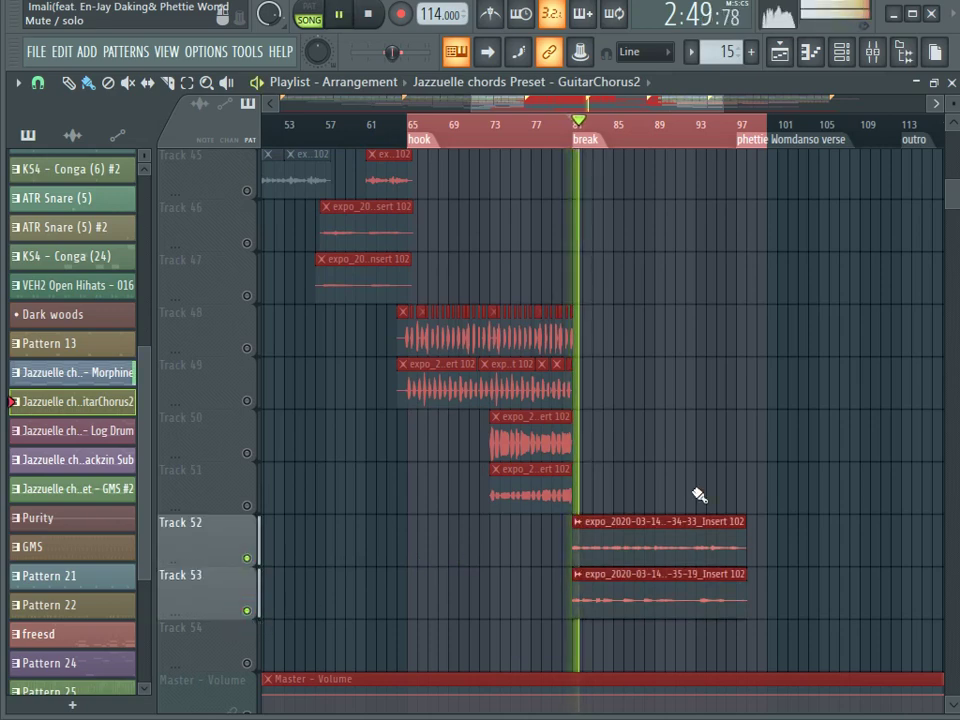
scroll(735, 455, up, 14)
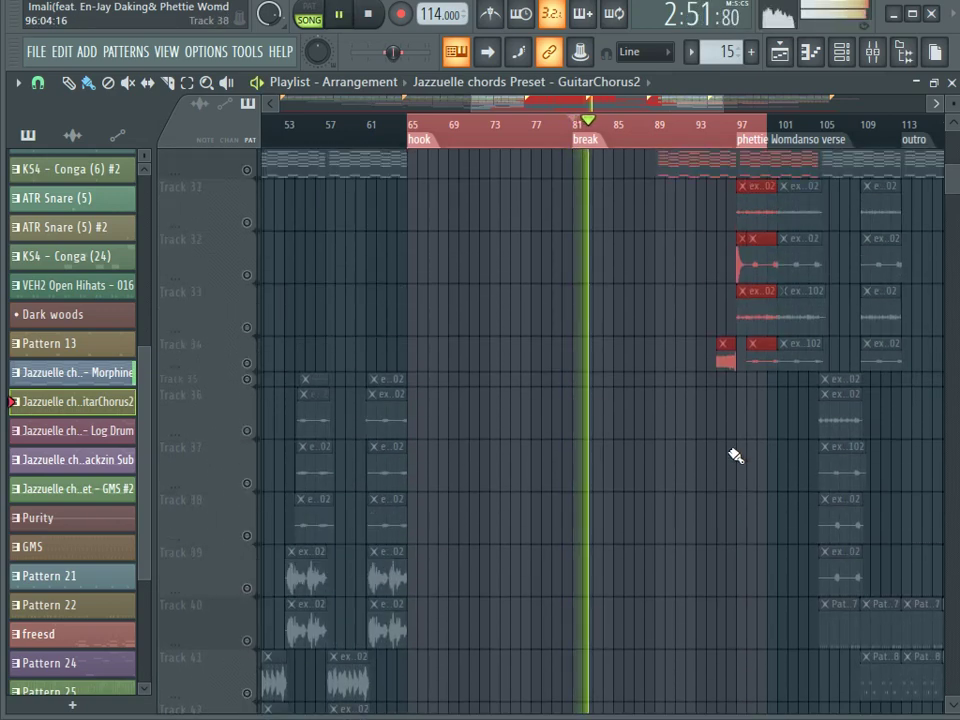
scroll(735, 455, up, 3)
key(space)
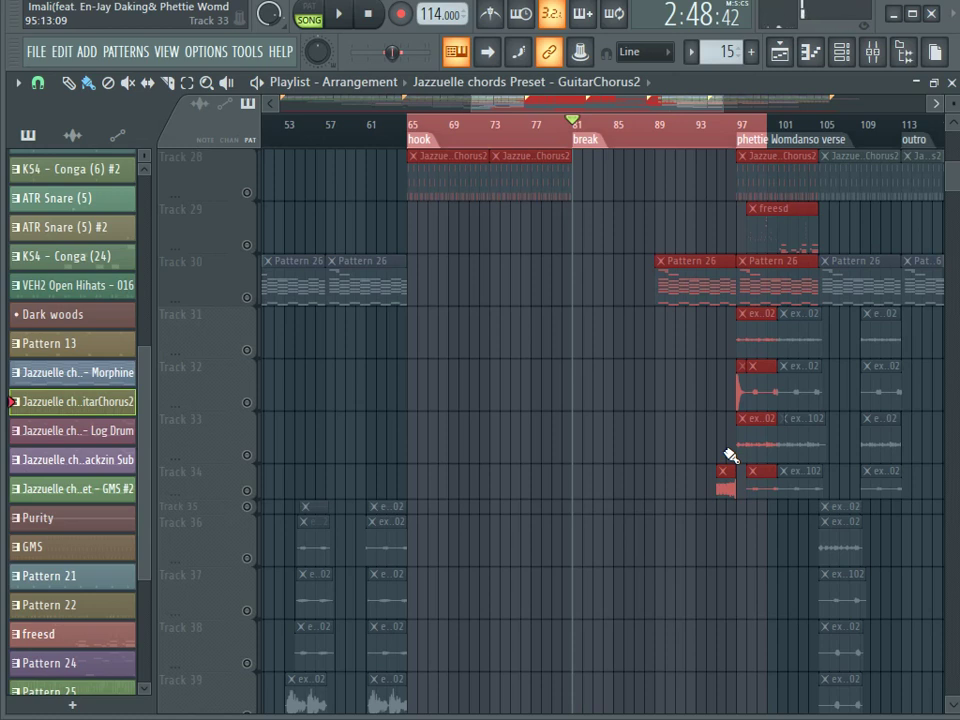
Unmute all playlist tracks and play the song from bar 89, where Pattern 26 starts on track 30.
scroll(687, 147, up, 3)
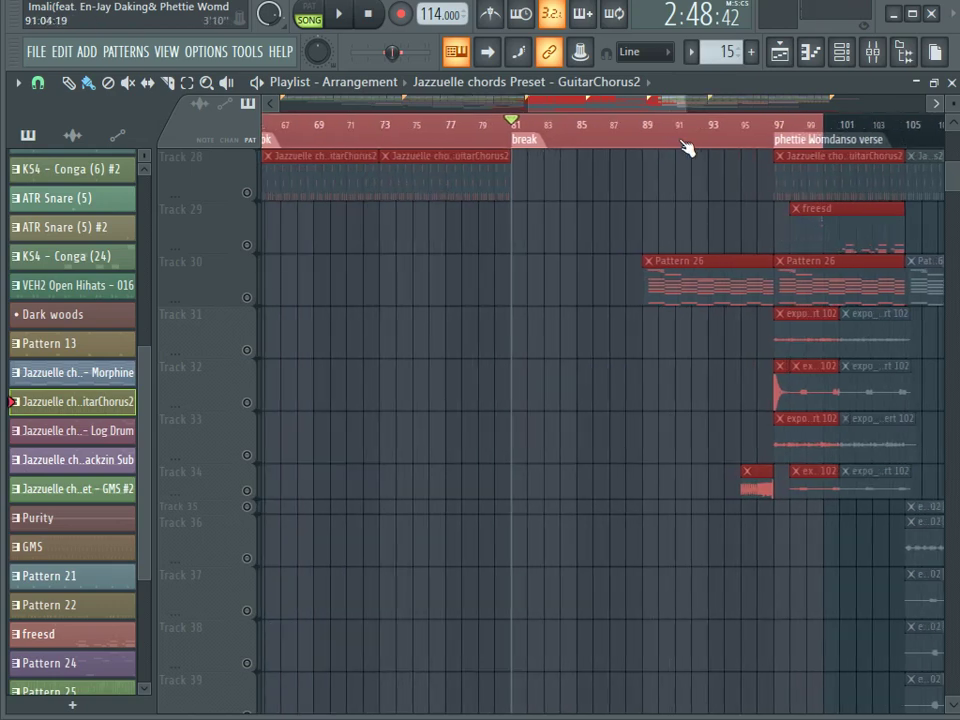
scroll(687, 147, up, 2)
key(space)
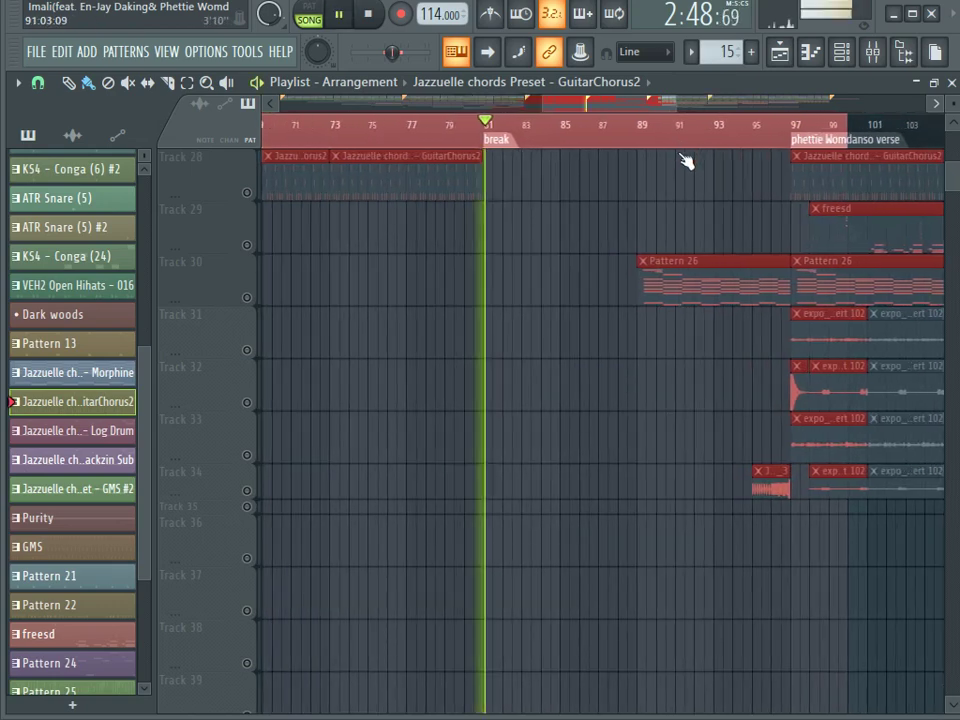
key(space)
click(248, 297)
click(638, 132)
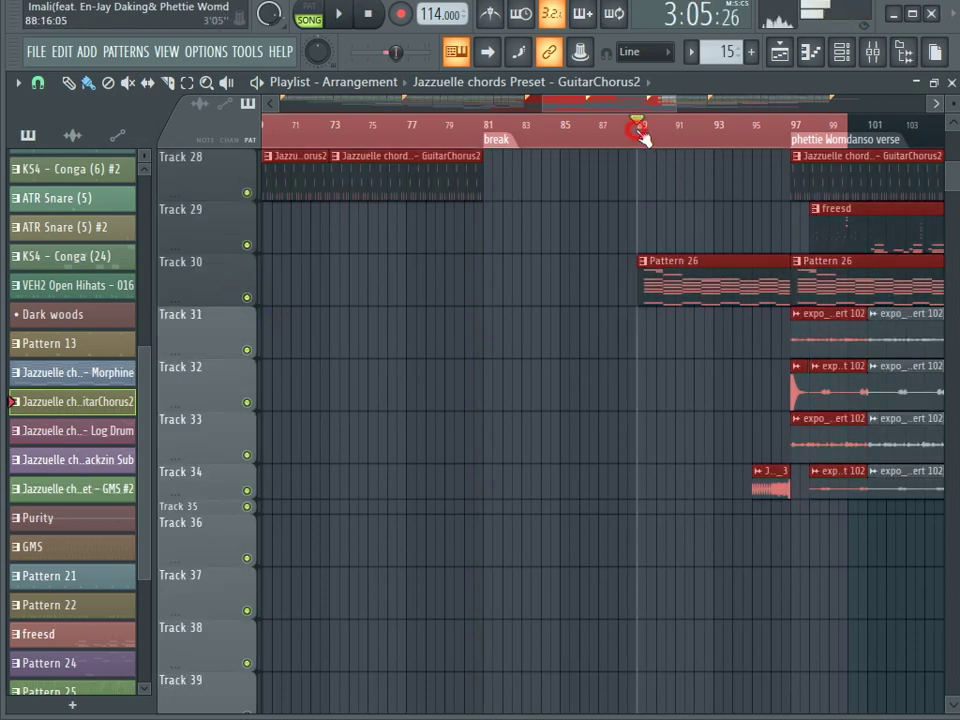
key(space)
scroll(722, 201, up, 3)
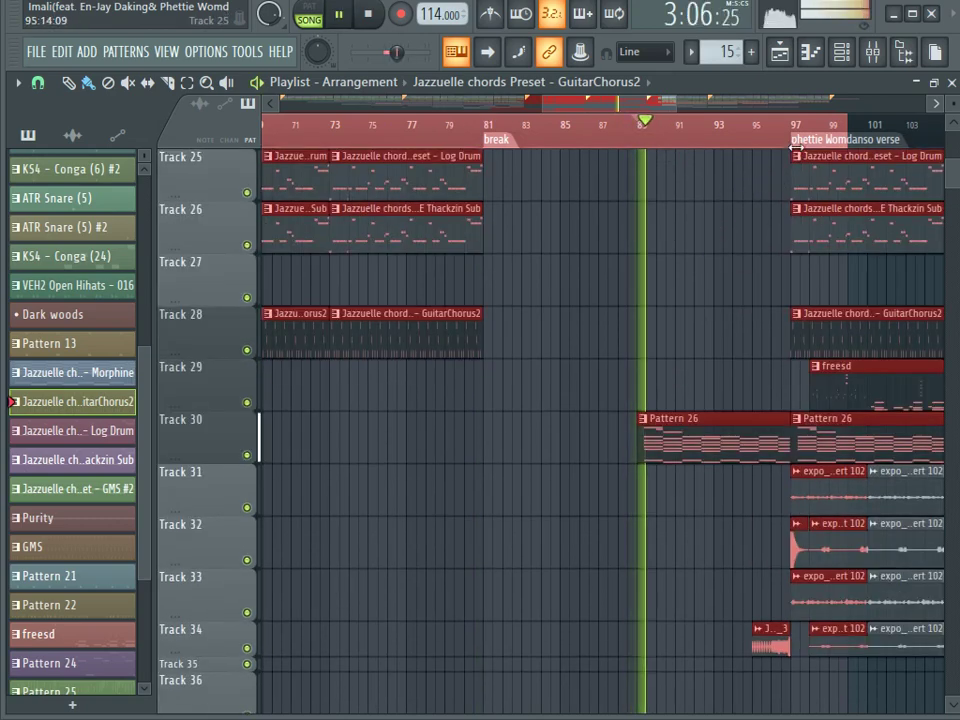
Extend the playlist time selection into the outro, stop playback and set the playback position to bar 95.
drag(848, 124, 955, 129)
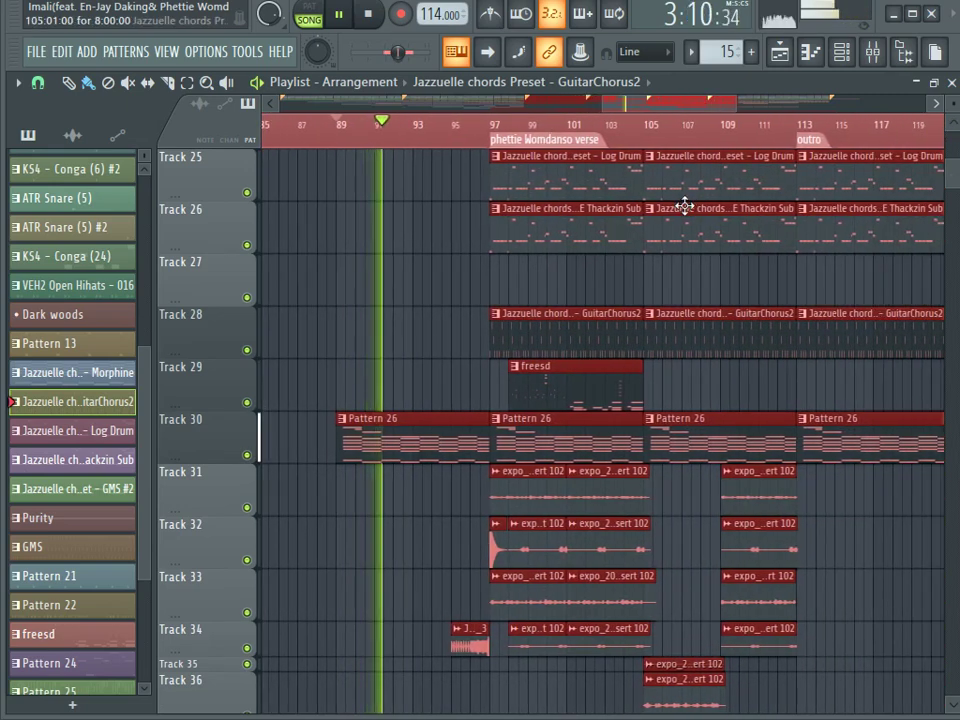
key(space)
click(452, 130)
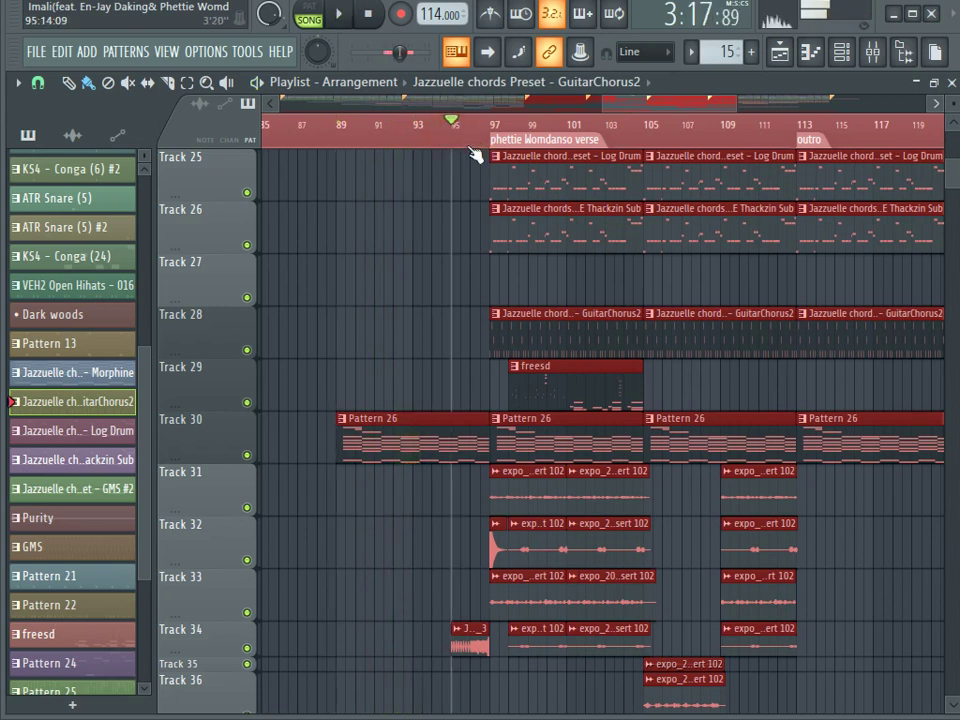
Play the song from bar 95 into the verse at bar 97, stop playback and solo track 31.
key(space)
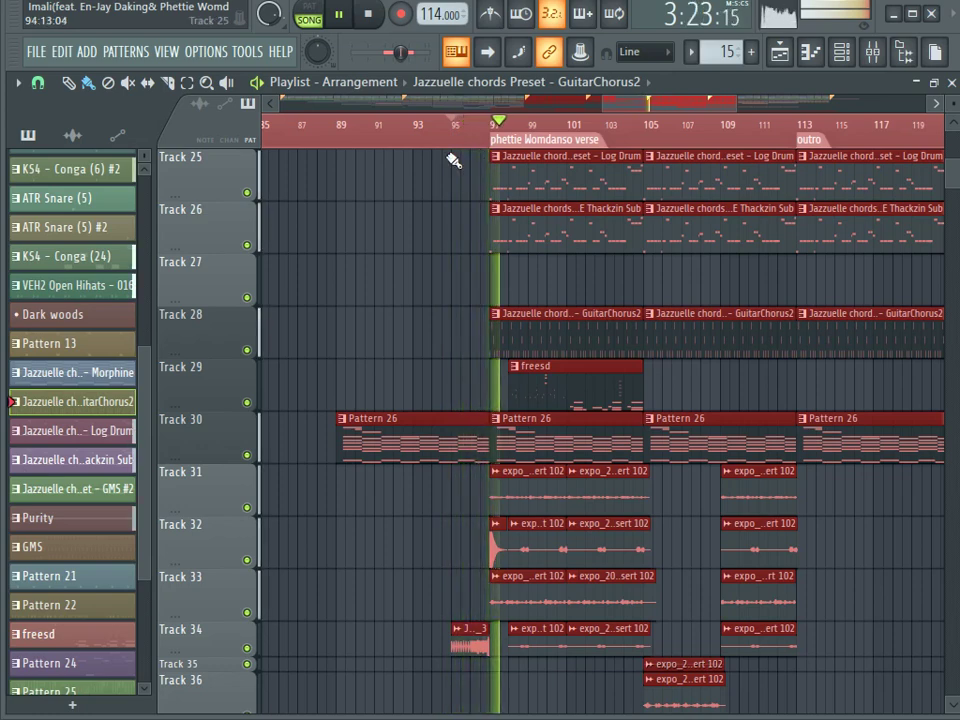
scroll(574, 130, down, 2)
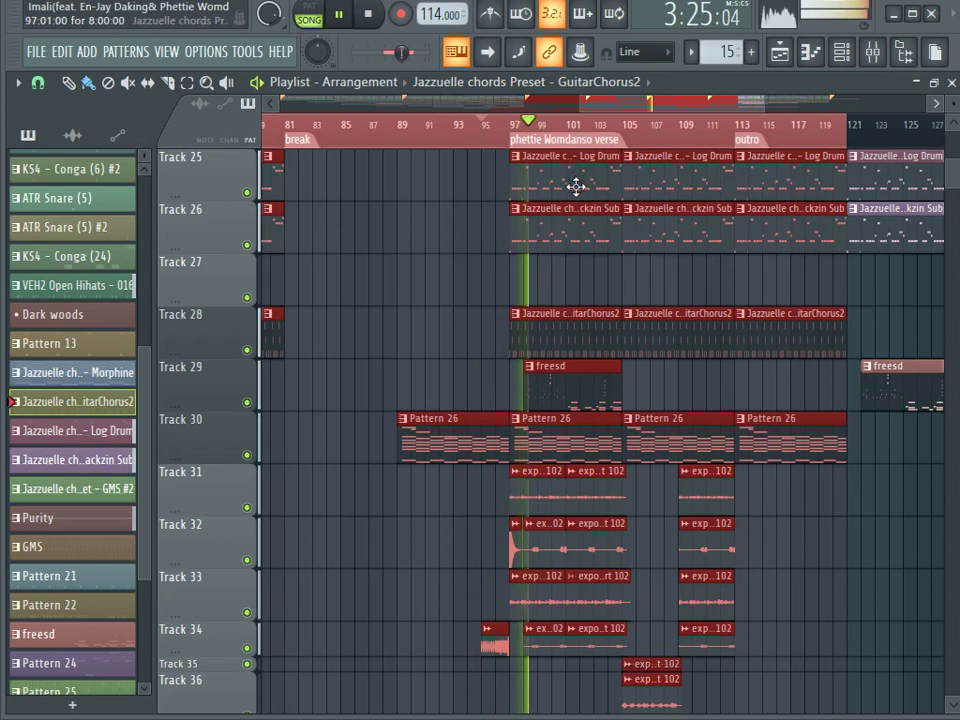
key(space)
right_click(246, 508)
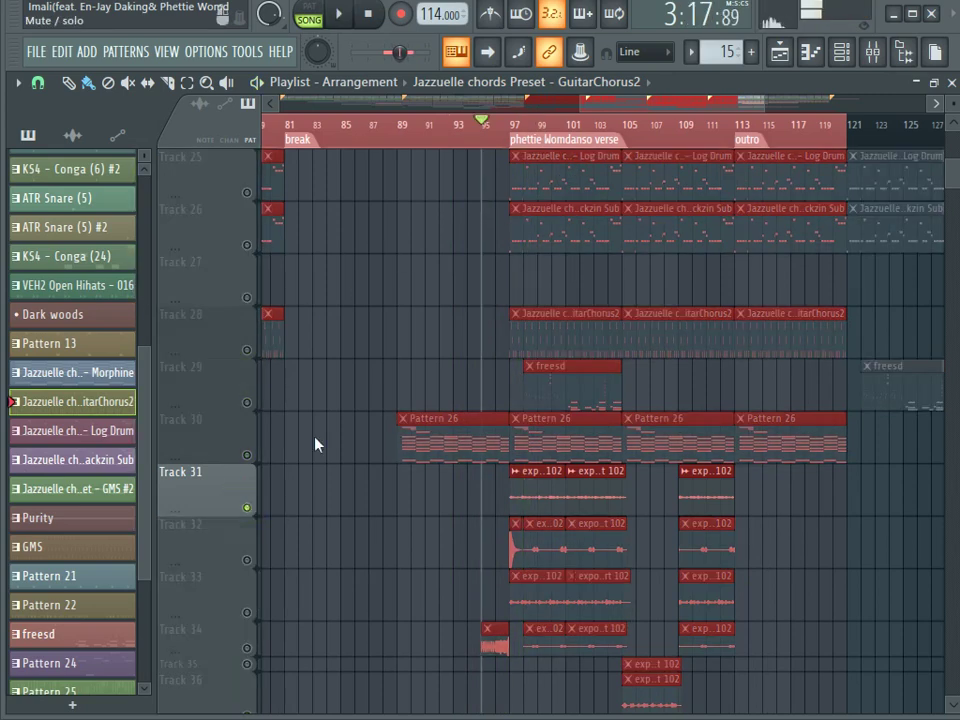
Open the channel settings of the vocal clip on track 31 and view Fruity parametric EQ 2 on its mixer insert 52.
scroll(549, 133, up, 3)
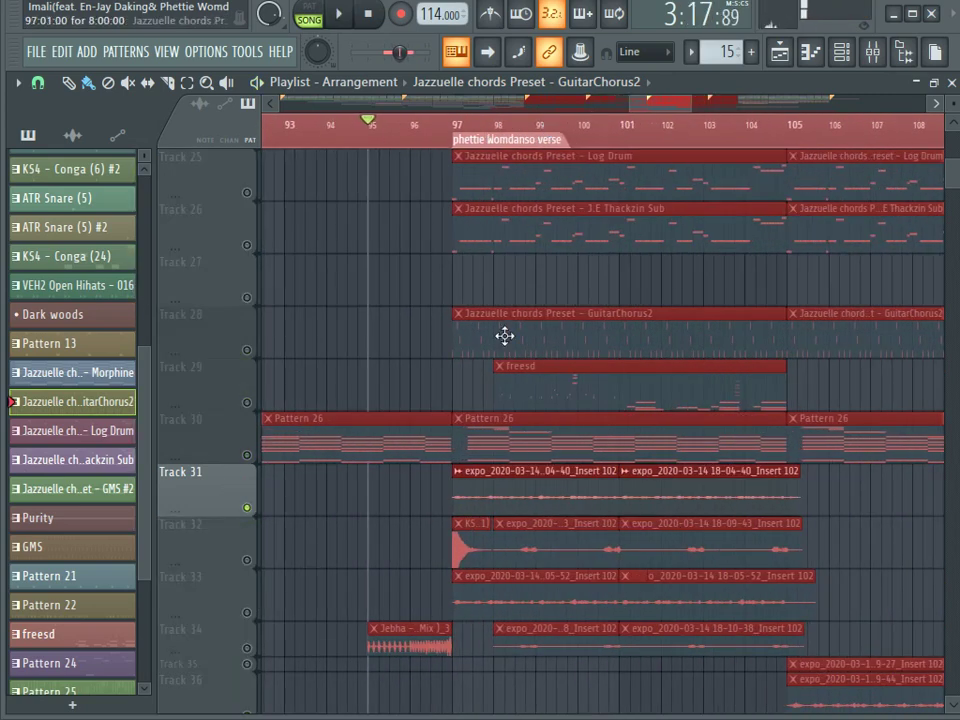
scroll(536, 444, up, 2)
scroll(536, 444, down, 3)
double_click(536, 443)
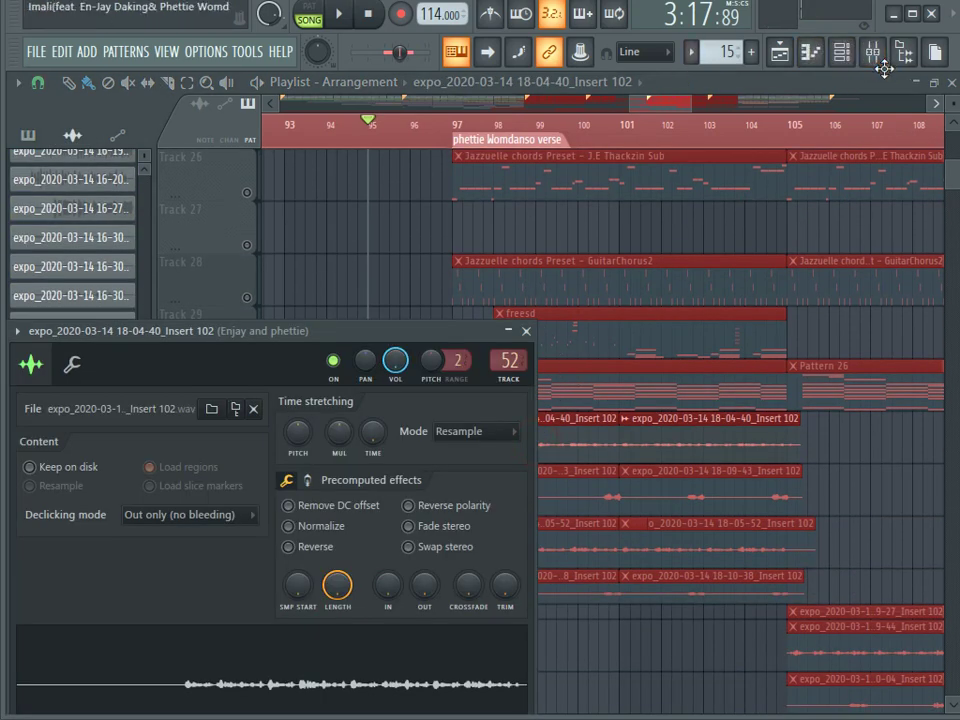
click(885, 62)
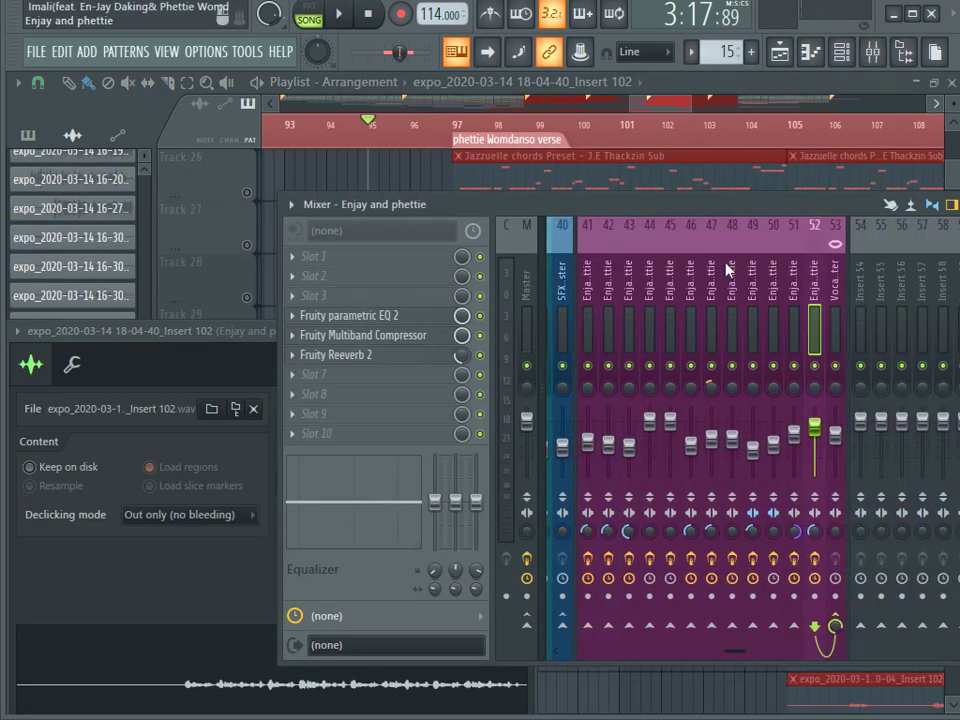
click(378, 316)
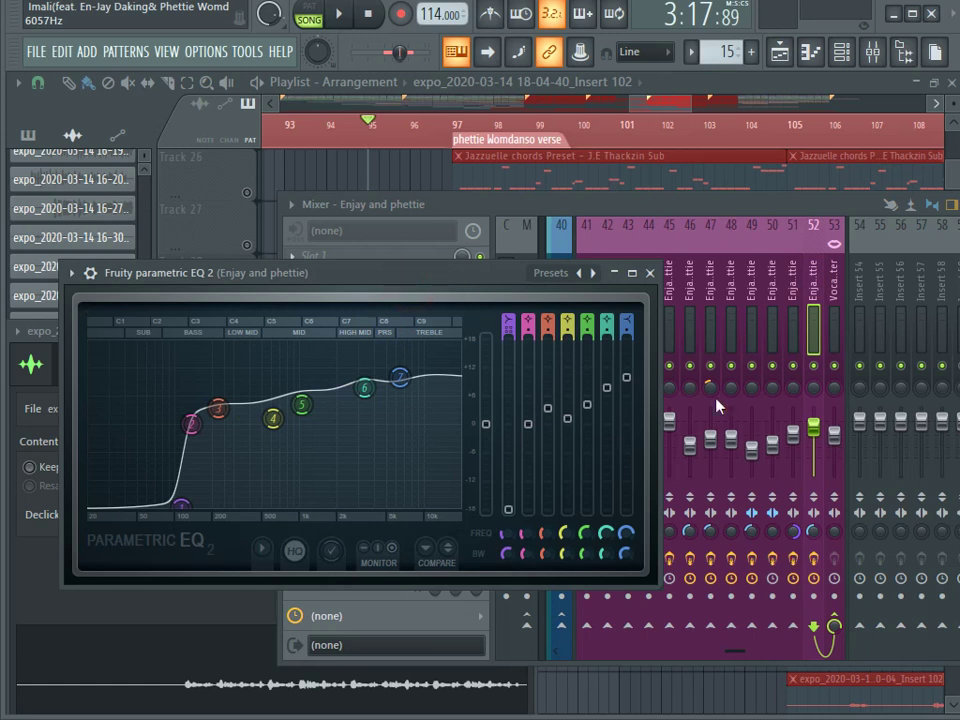
Play the track 31 vocal with mixer insert 52's effects disabled, re-enable them and play it again from bar 97.
click(816, 561)
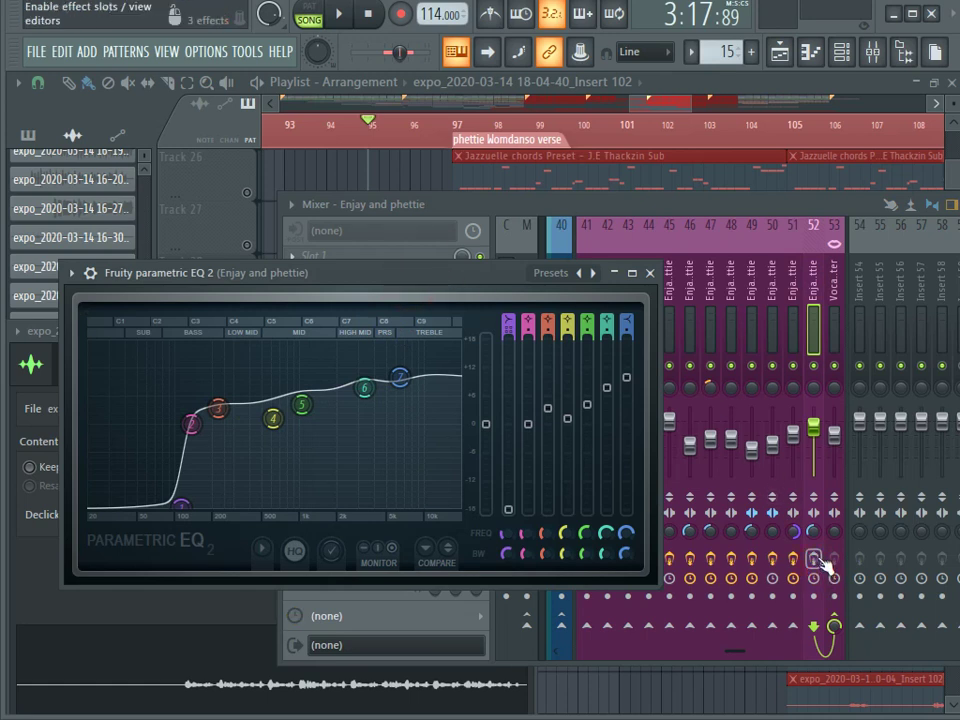
key(space)
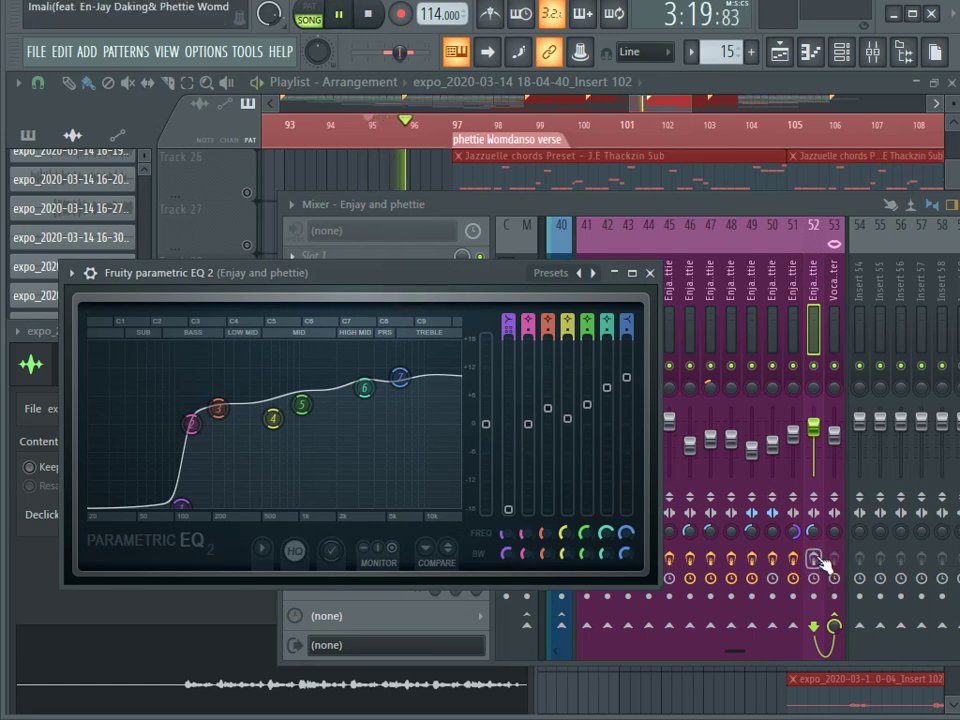
click(400, 91)
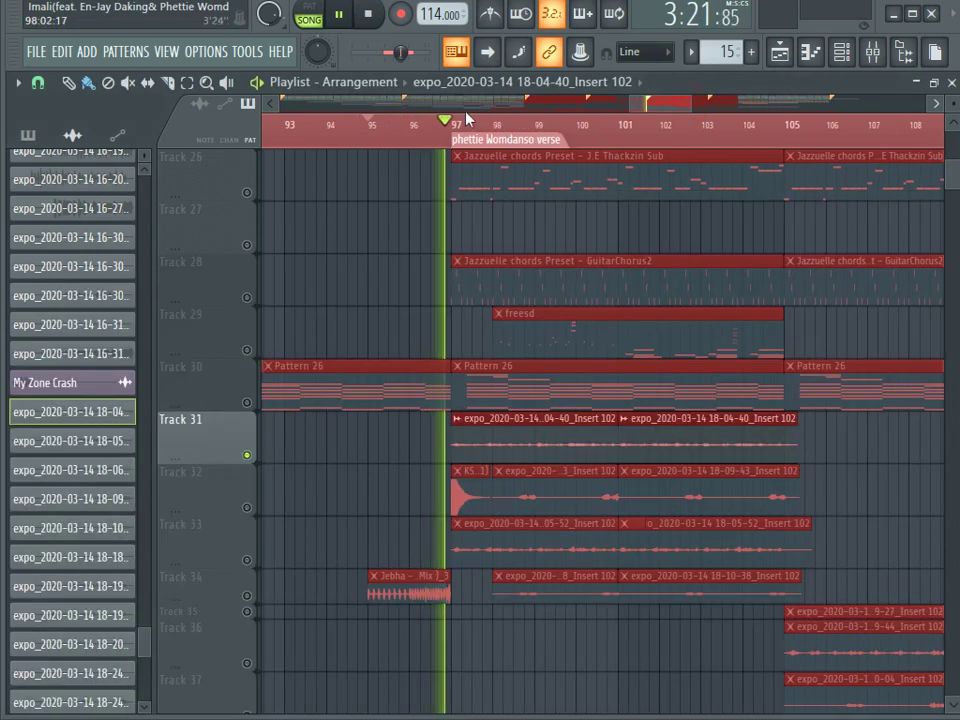
click(872, 55)
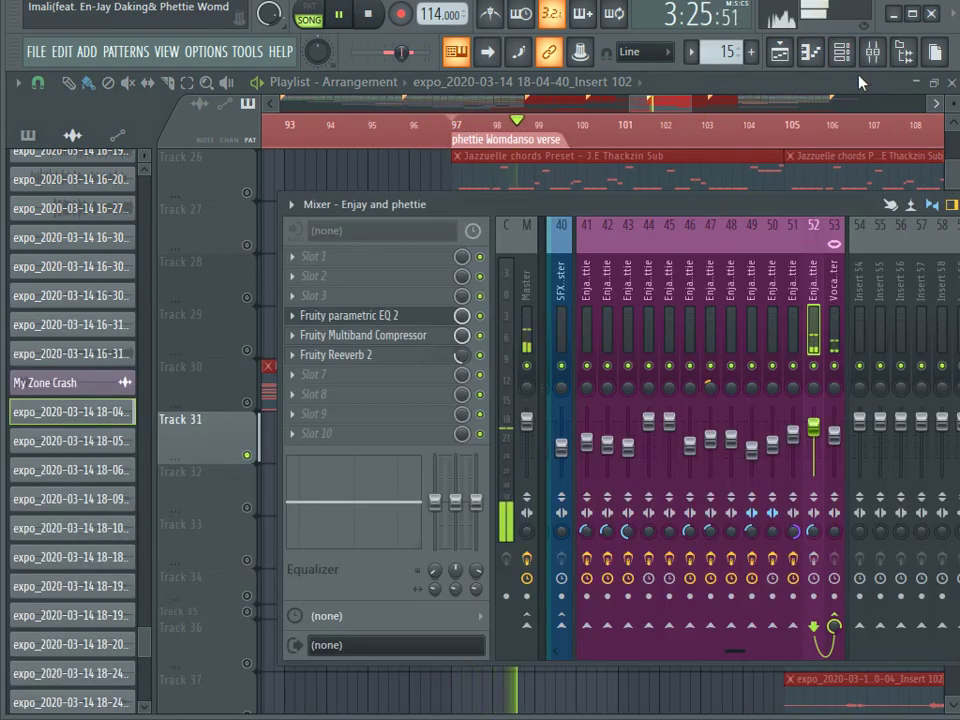
key(space)
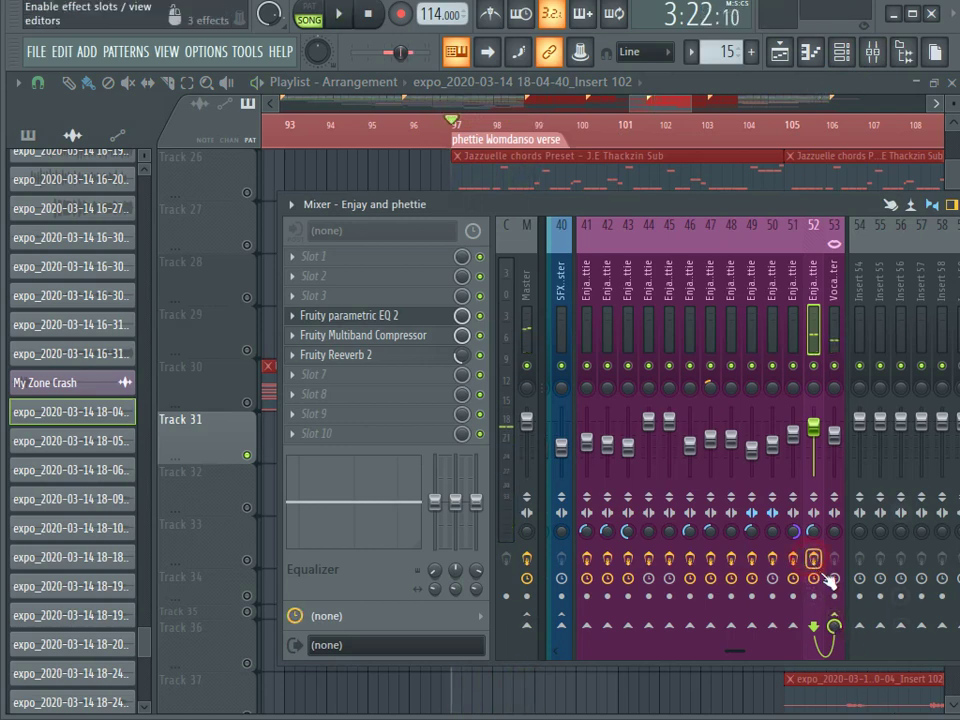
key(space)
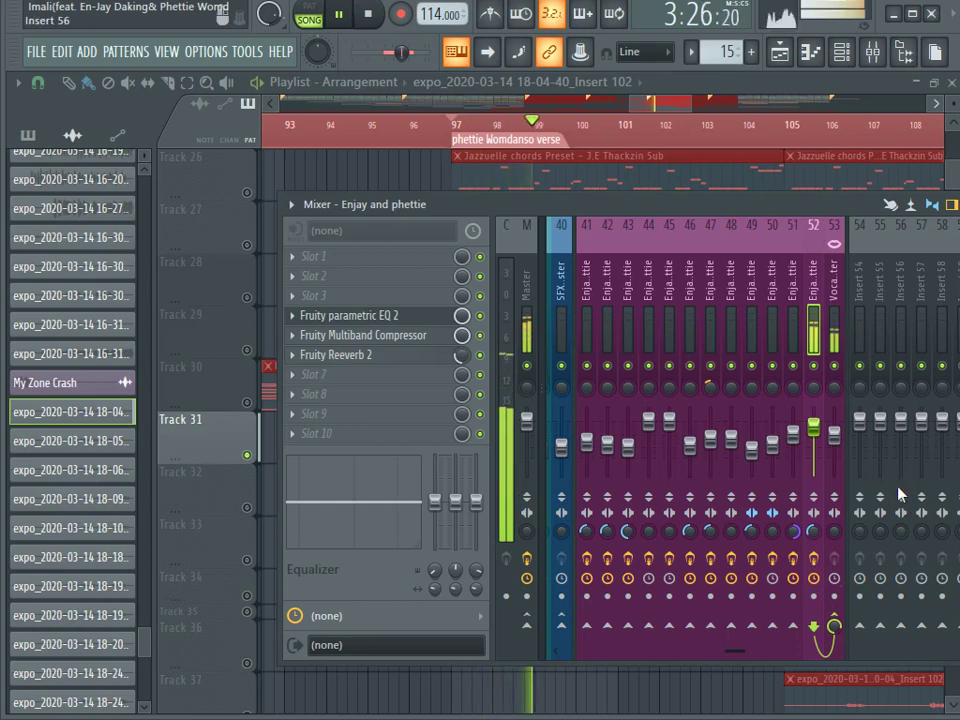
key(space)
Unmute track 33, play it with track 31 from bar 97 while viewing the mixer levels, and stop playback.
click(664, 104)
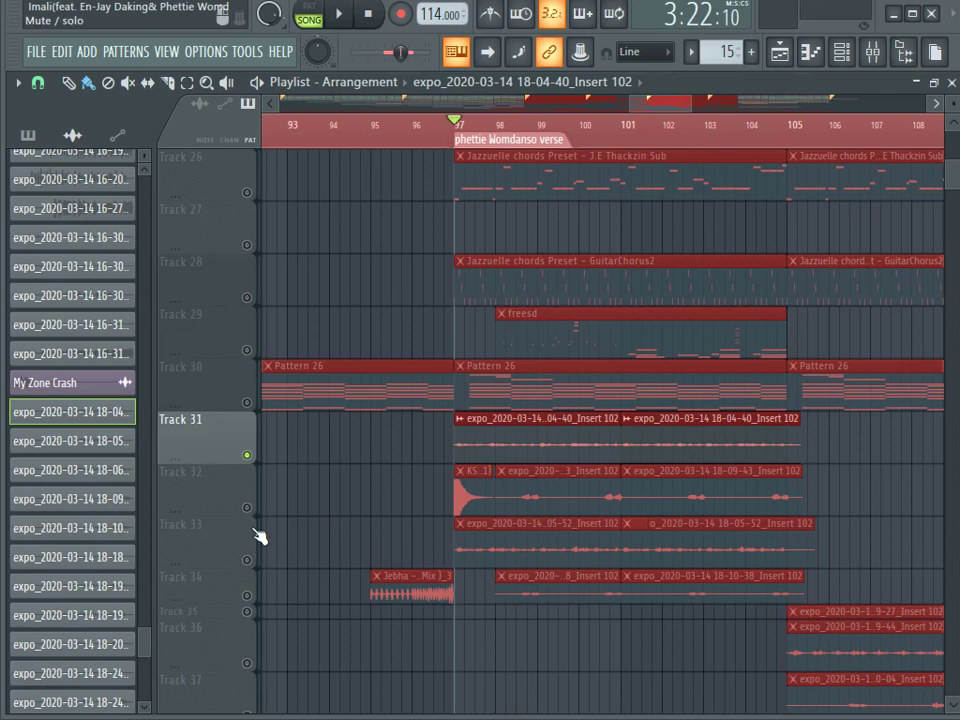
click(247, 560)
key(space)
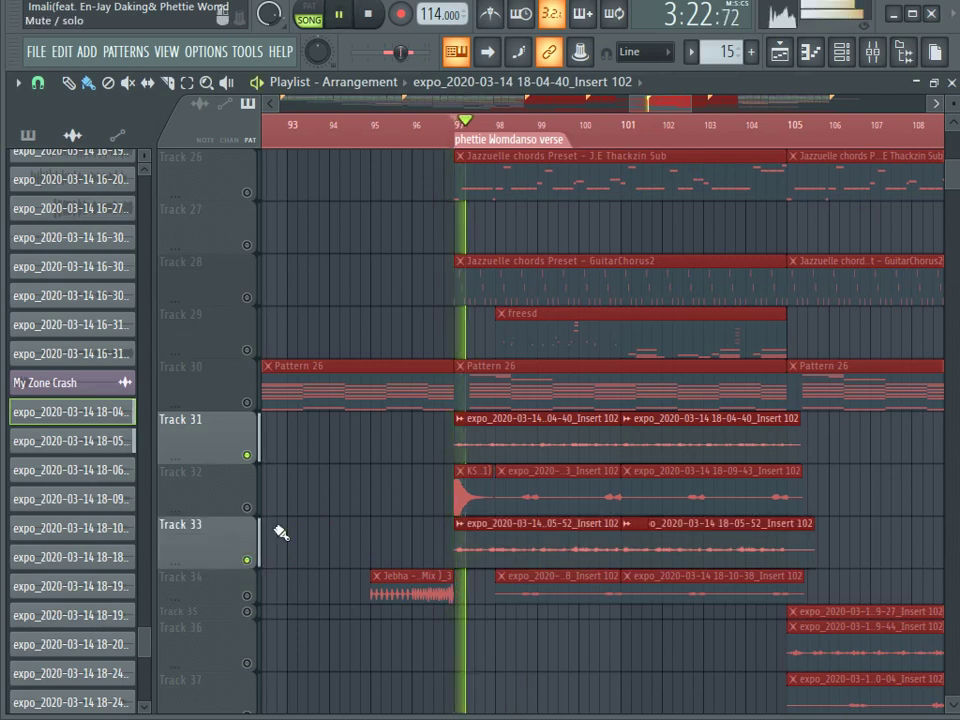
click(873, 51)
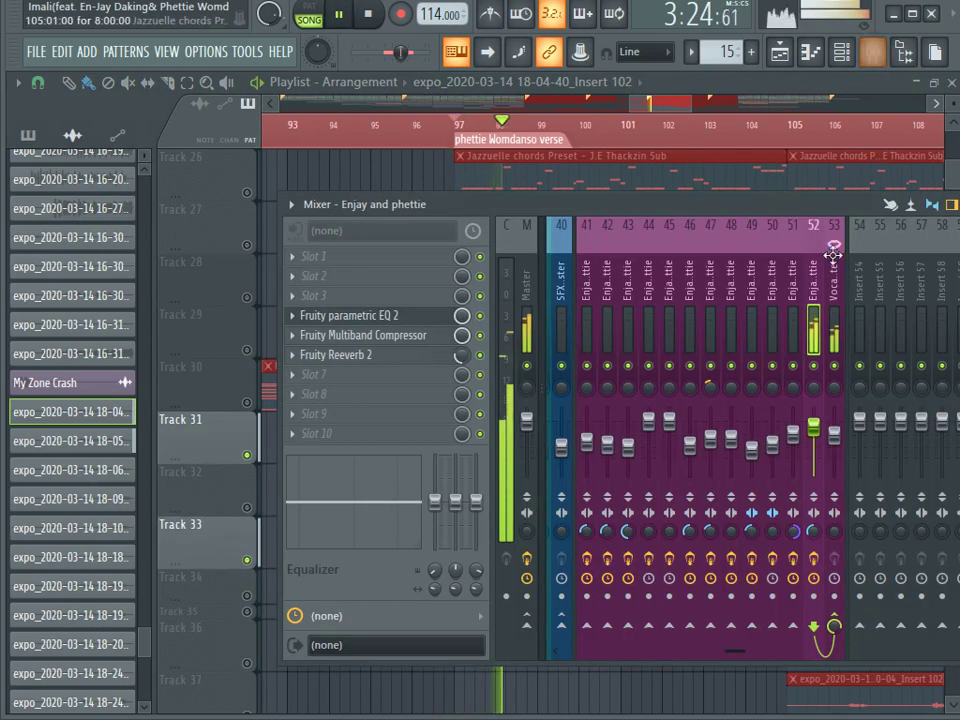
key(space)
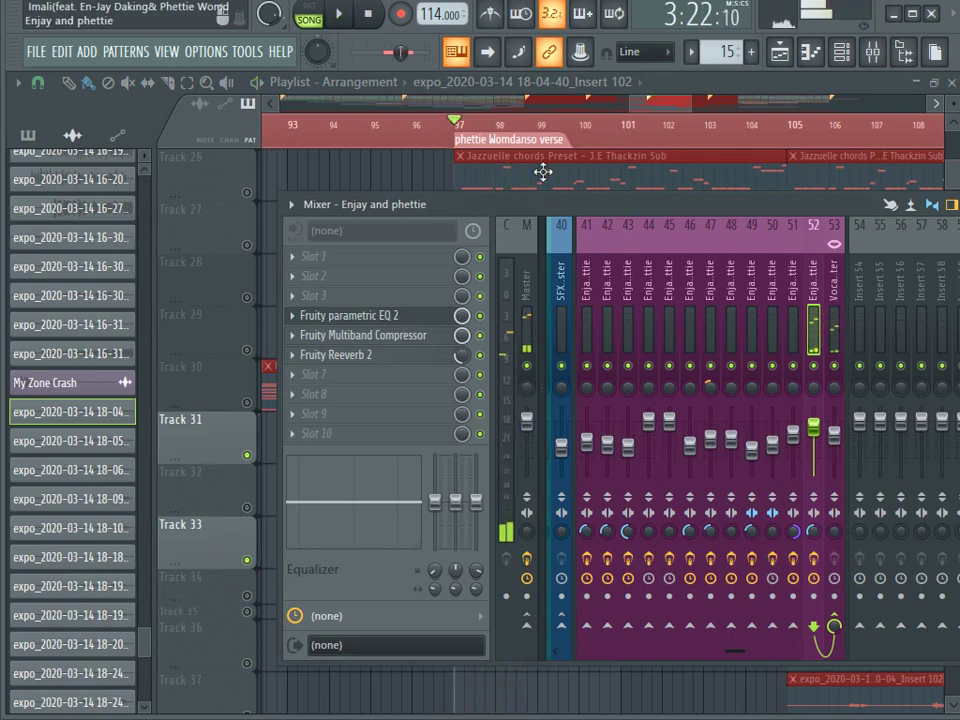
Unmute track 34, open the channel settings of its bar 98 vocal clip and view the effects on mixer insert 51.
click(676, 102)
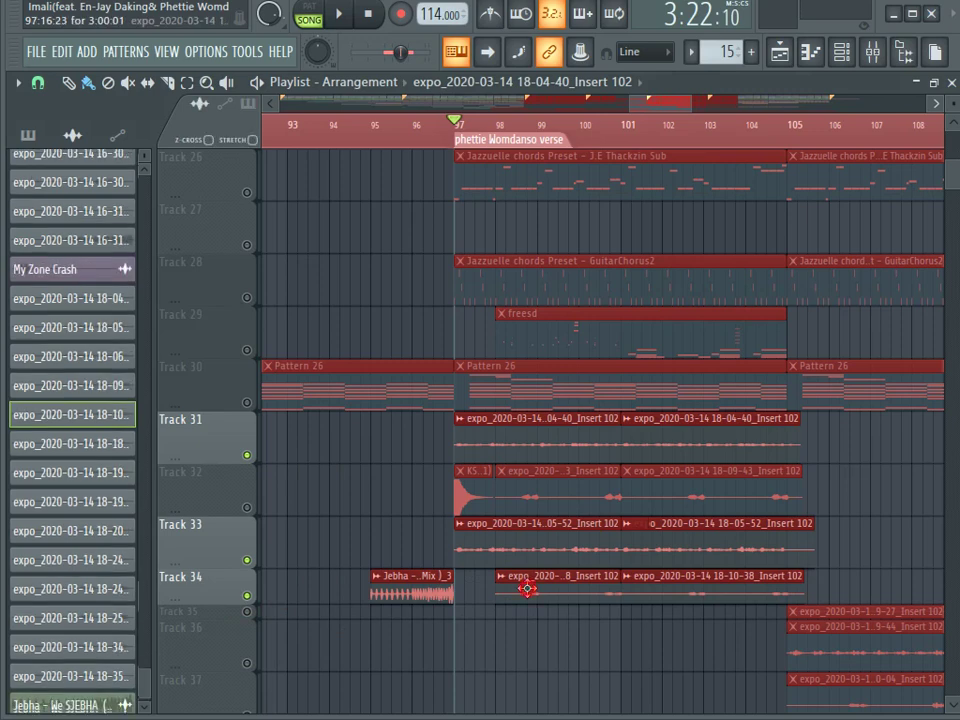
double_click(525, 587)
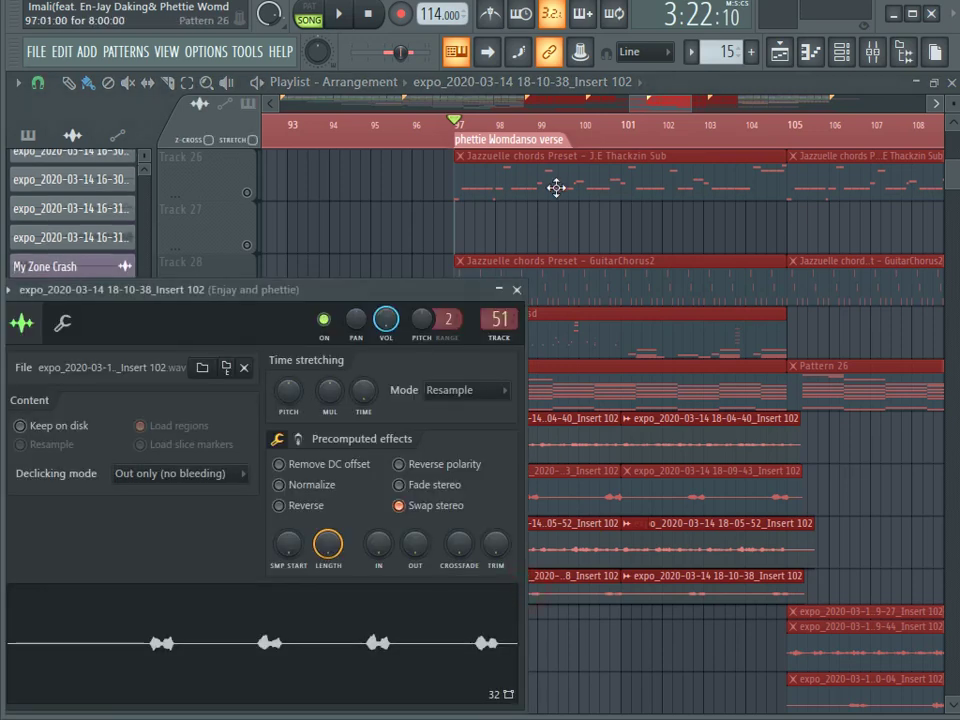
click(873, 51)
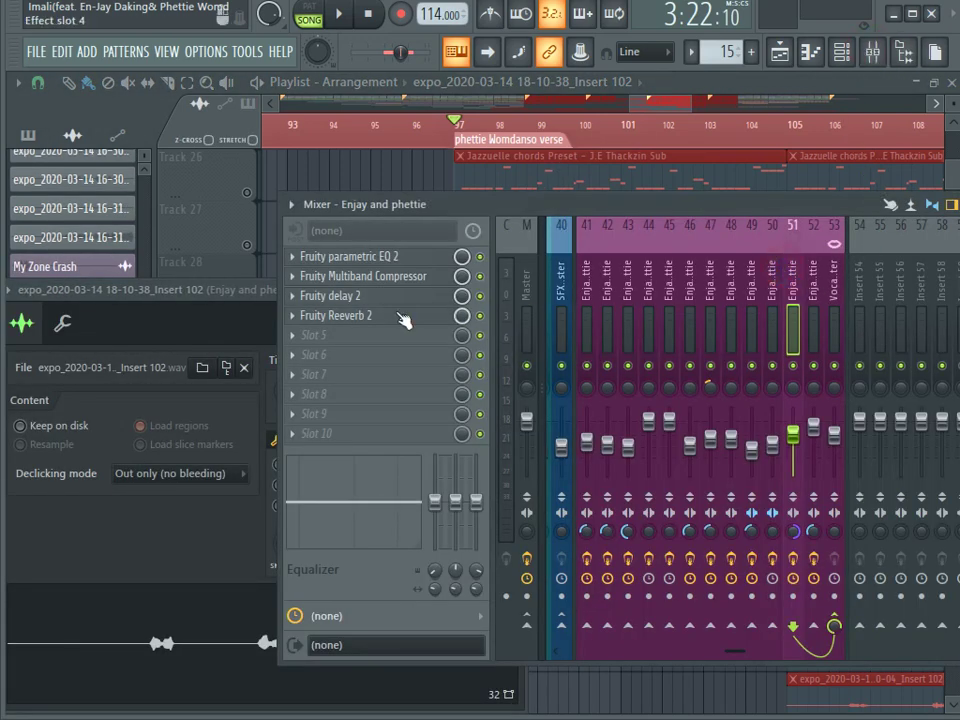
Play the soloed vocals from bar 97, unmute track 32 during playback, and stop.
click(497, 108)
key(space)
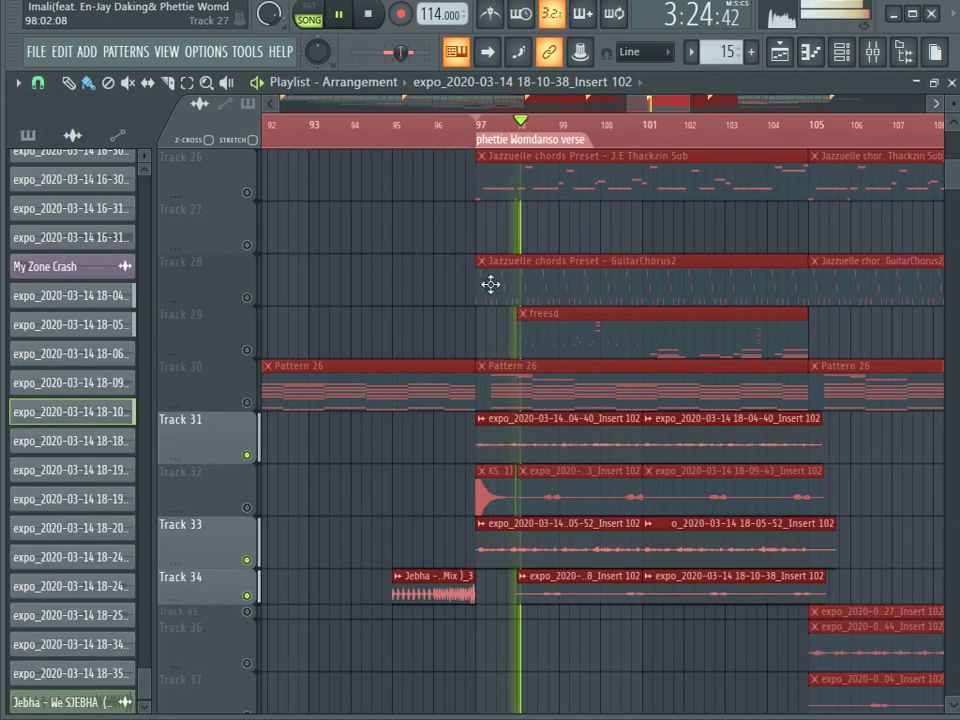
click(247, 522)
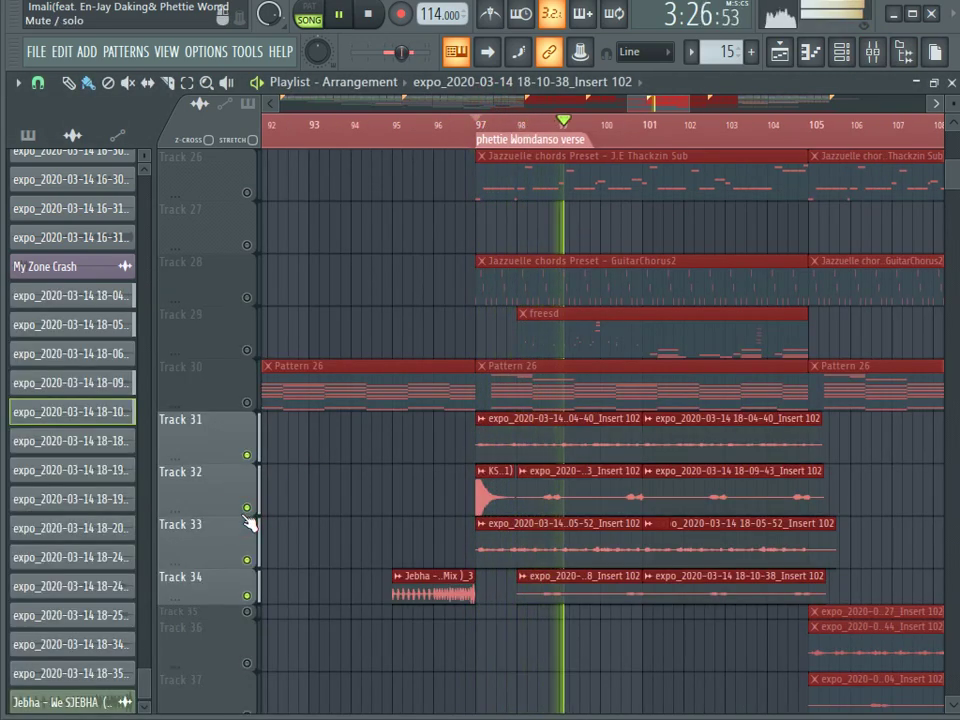
key(space)
Set the playback position to bar 105, unmute tracks 35 to 38, and play their vocal clips briefly.
click(812, 126)
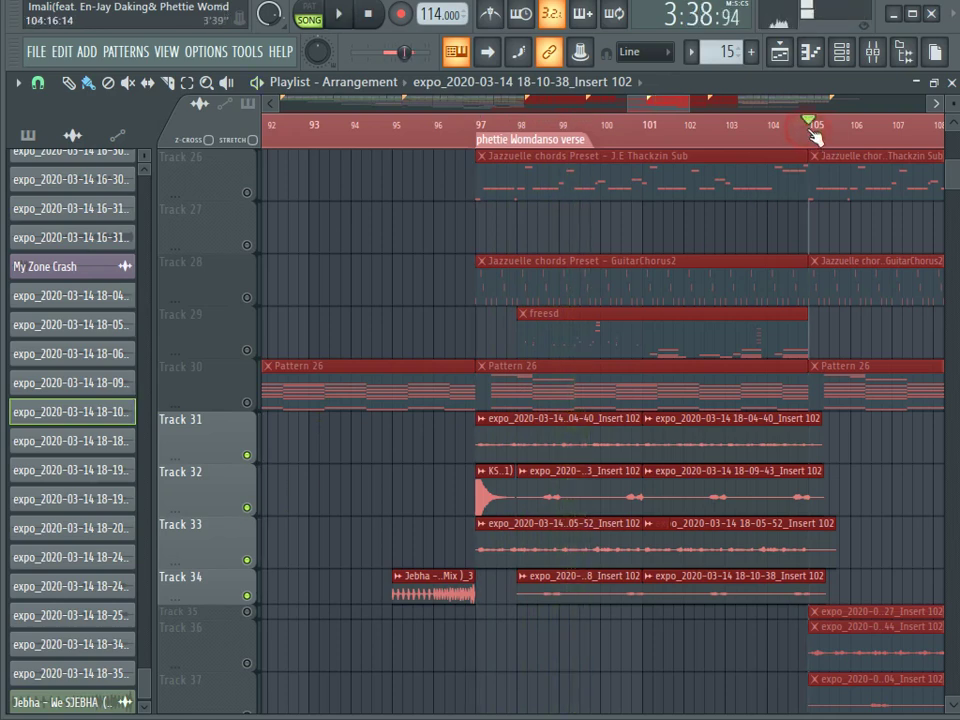
scroll(812, 133, down, 3)
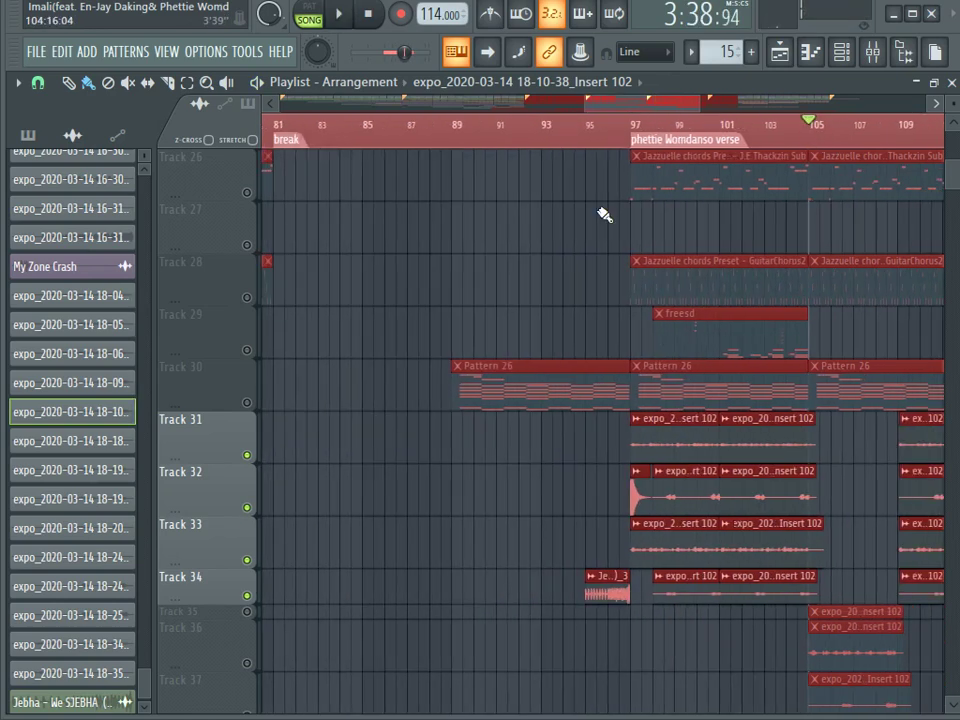
click(247, 611)
click(247, 663)
scroll(258, 680, down, 3)
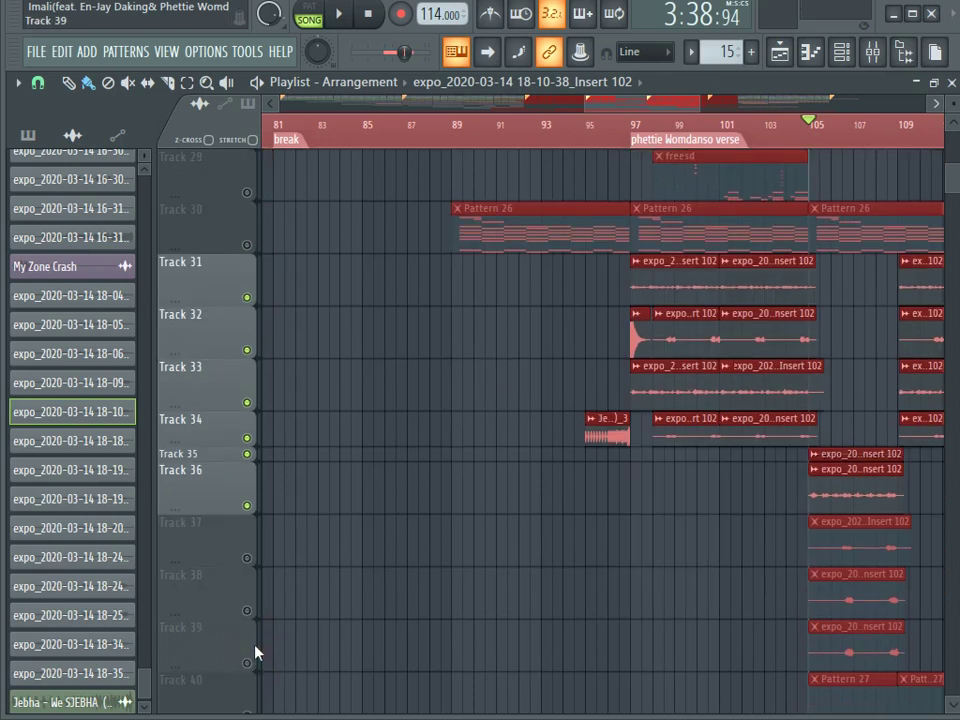
key(space)
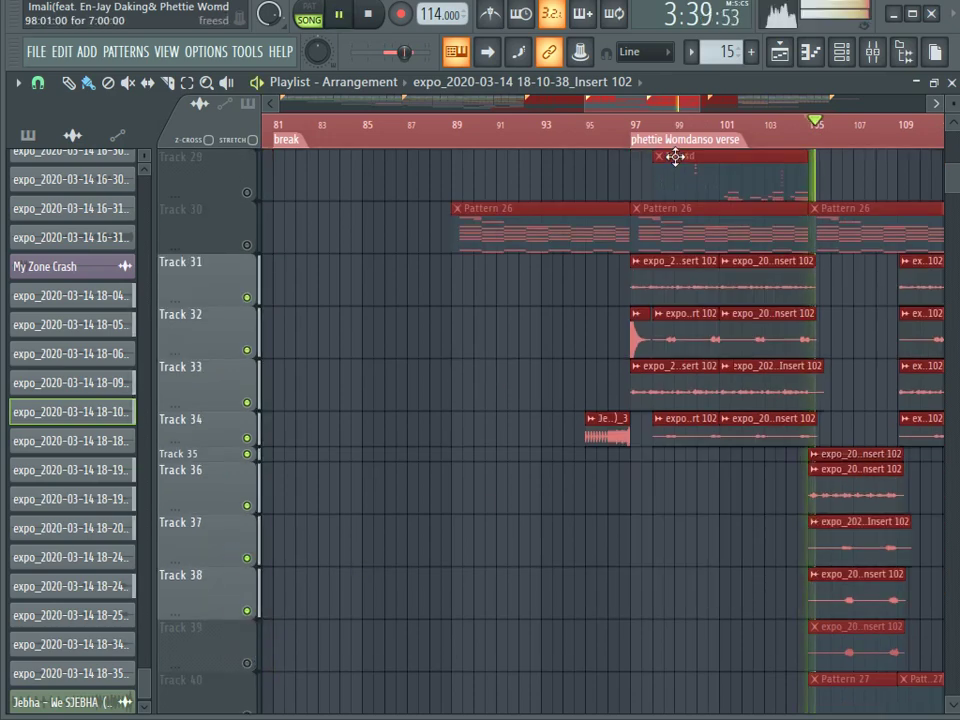
scroll(712, 128, down, 2)
key(space)
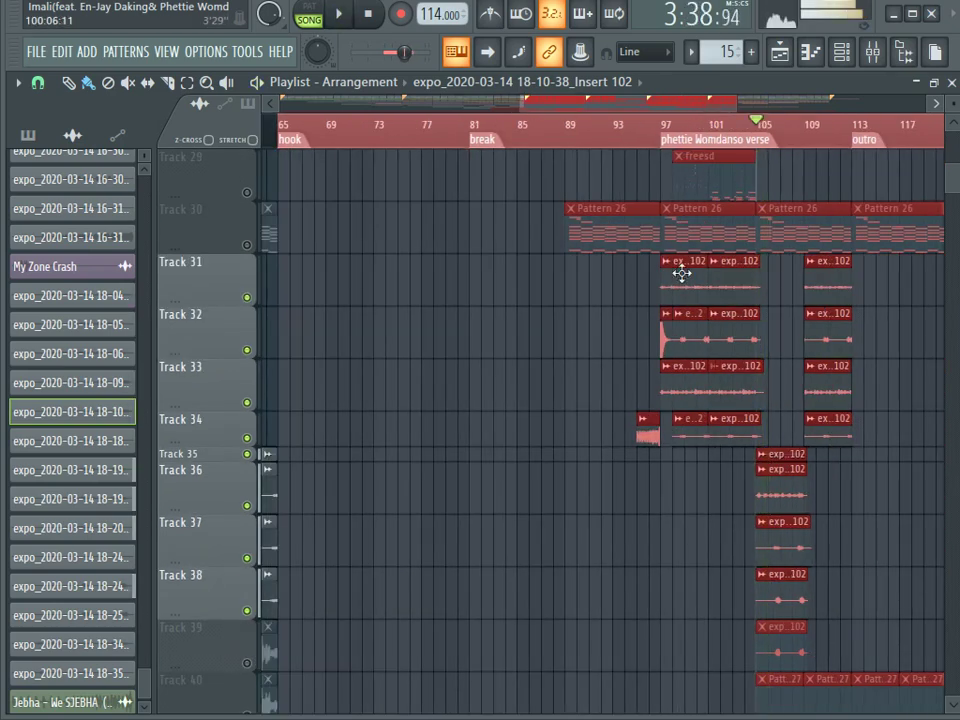
Unmute tracks 40 and 41 with Pattern 27 and Pattern 28, playing them with the vocals from bar 105 past bar 109.
scroll(681, 272, down, 5)
click(248, 453)
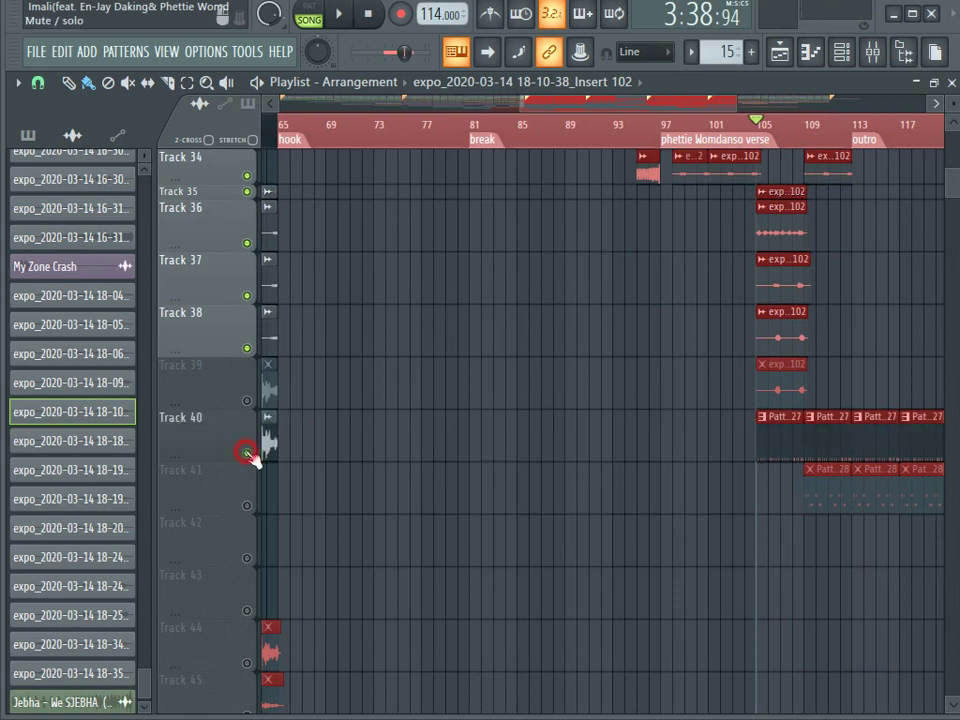
key(space)
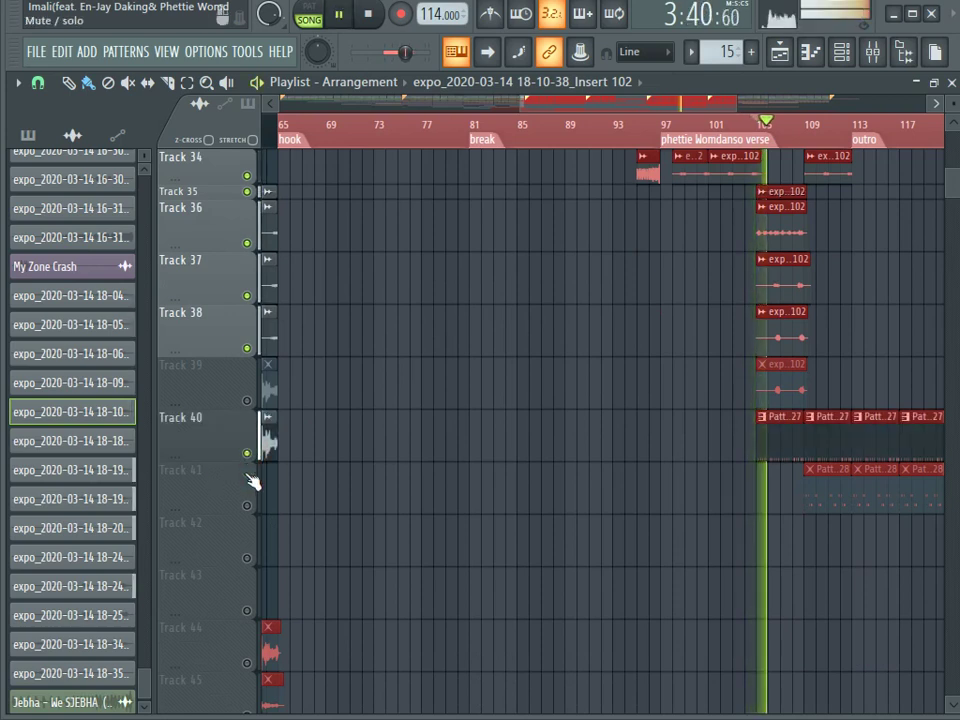
click(247, 505)
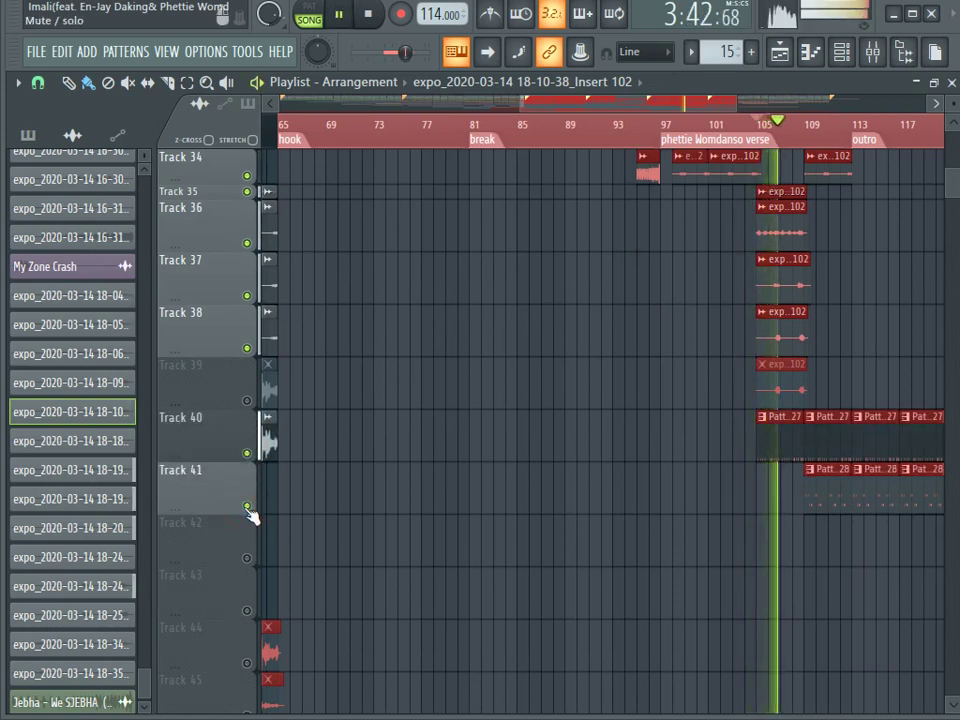
scroll(893, 143, up, 1)
scroll(893, 143, up, 4)
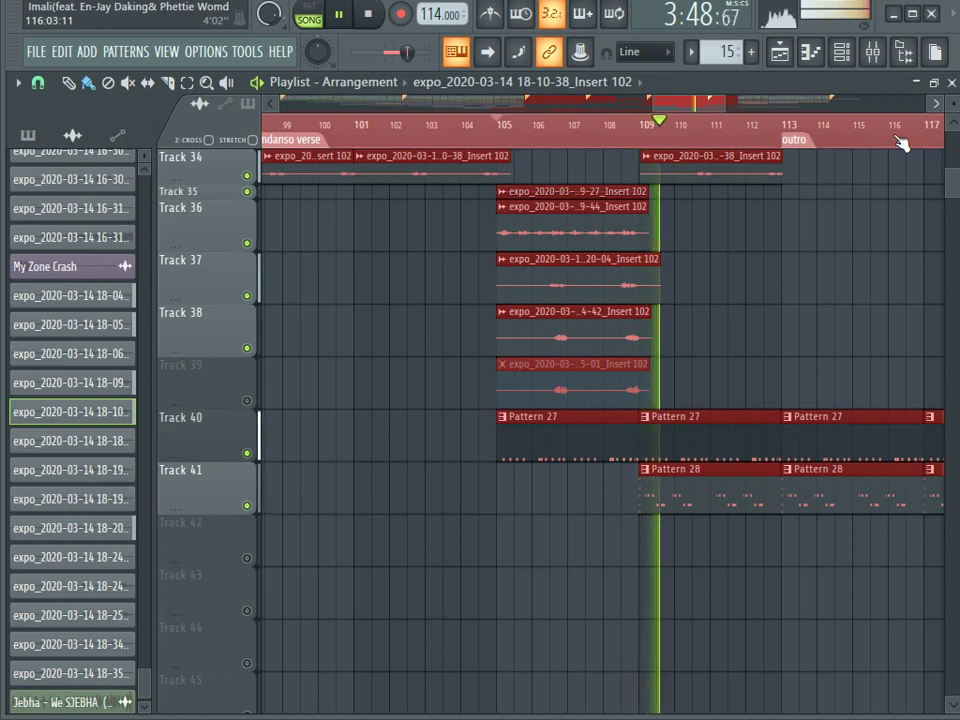
scroll(897, 143, down, 2)
scroll(896, 143, down, 2)
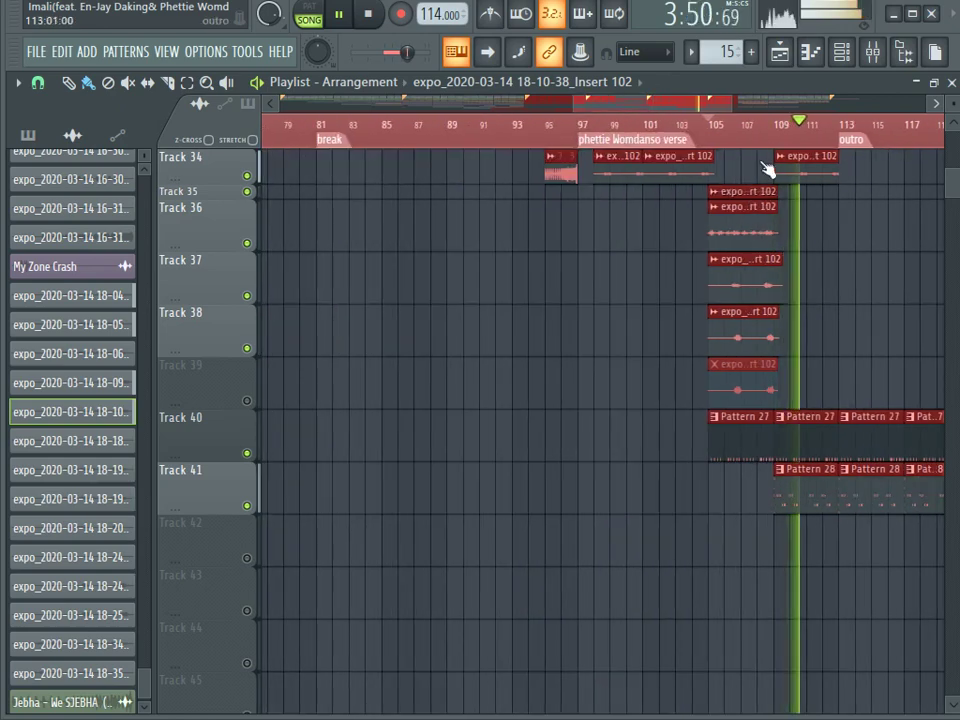
key(space)
Unmute all playlist tracks, play the song from bar 105, extend the time selection past the End marker, and stop playback.
ctrl+click(252, 507)
ctrl+click(252, 507)
key(space)
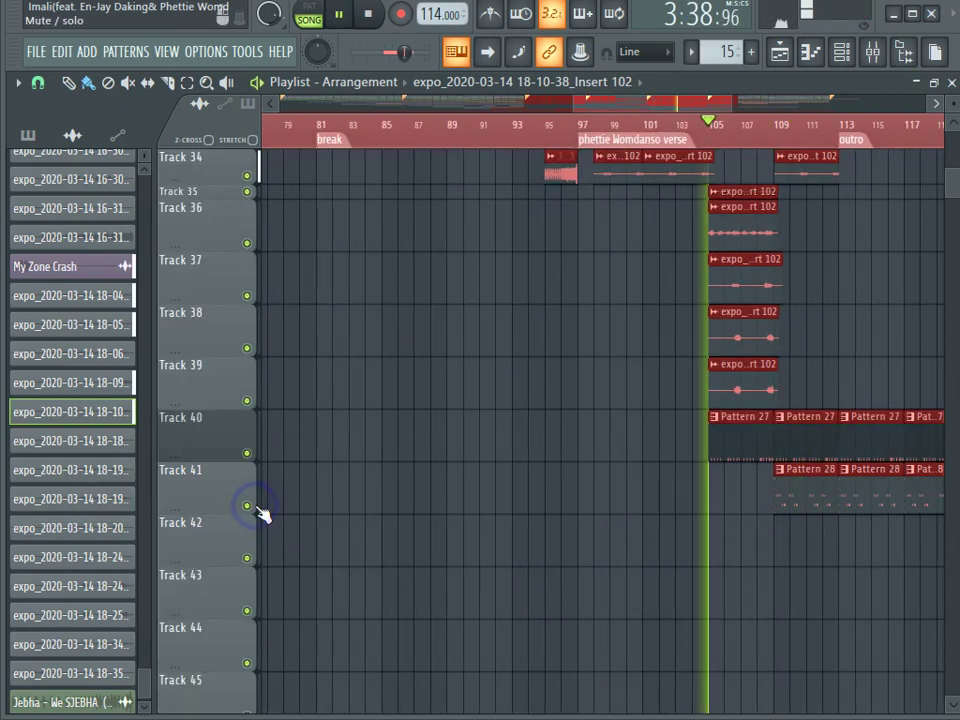
scroll(757, 131, down, 4)
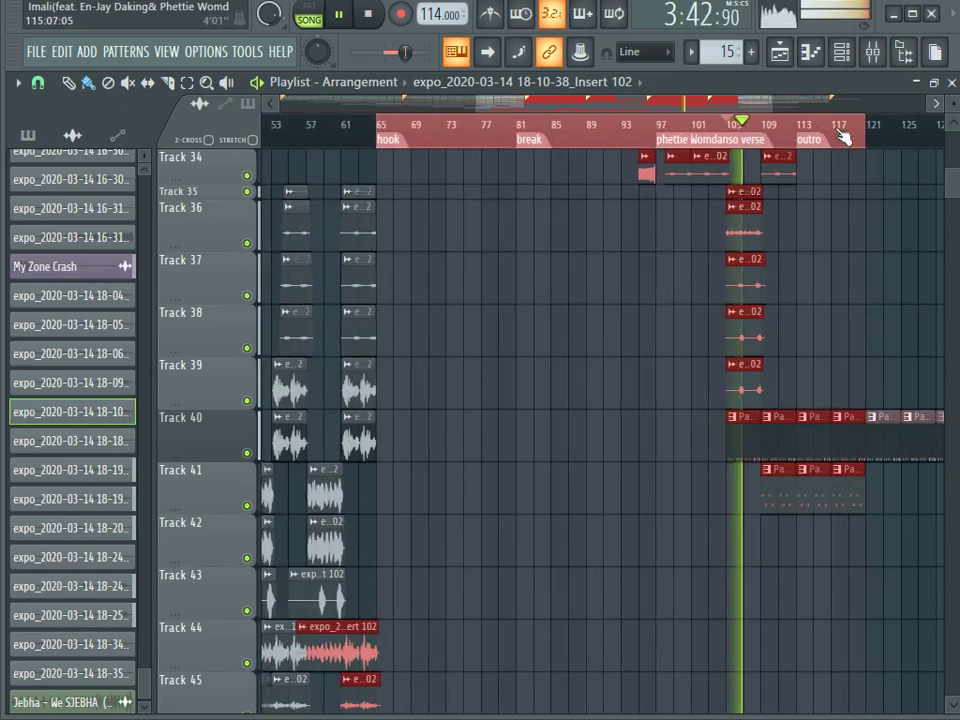
drag(865, 132, 930, 140)
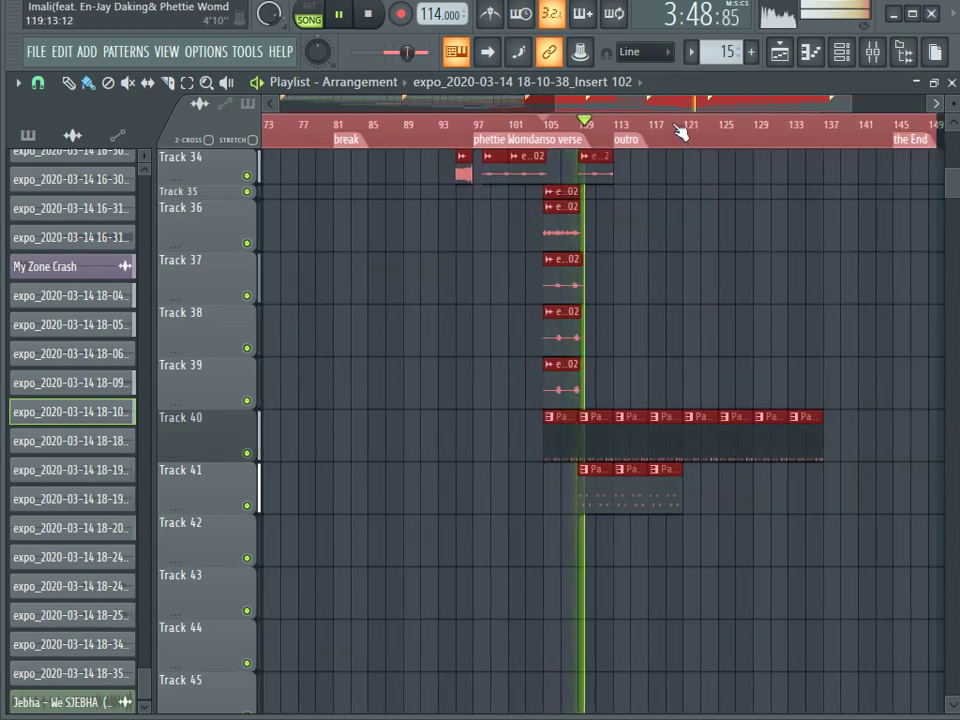
key(space)
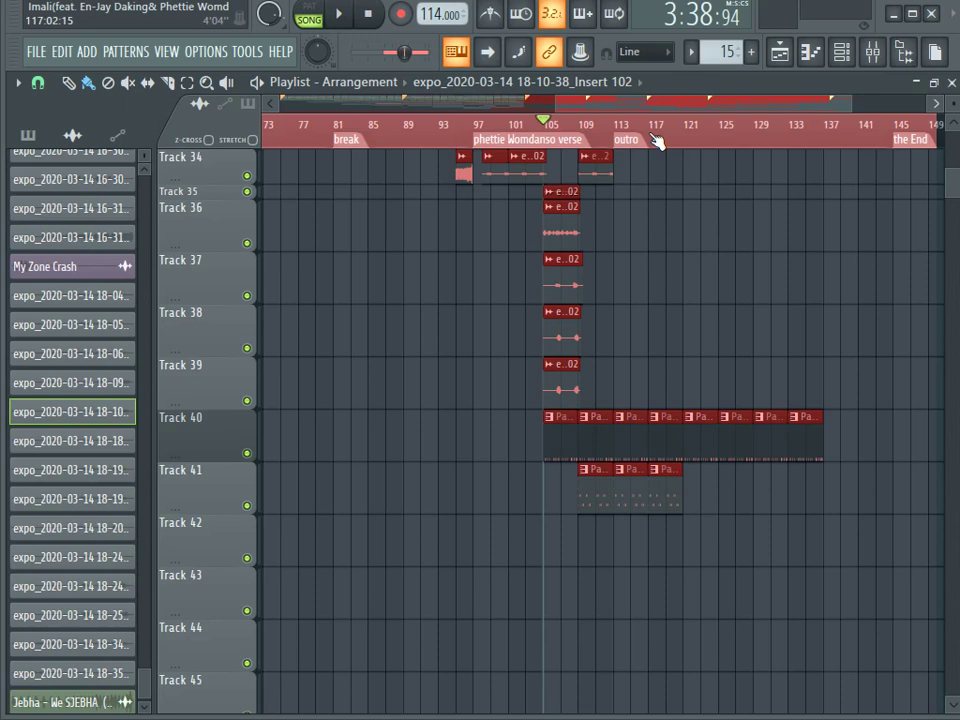
Save the project, minimize FL Studio and switch to the Bandicam window.
key(ctrl+s)
click(893, 13)
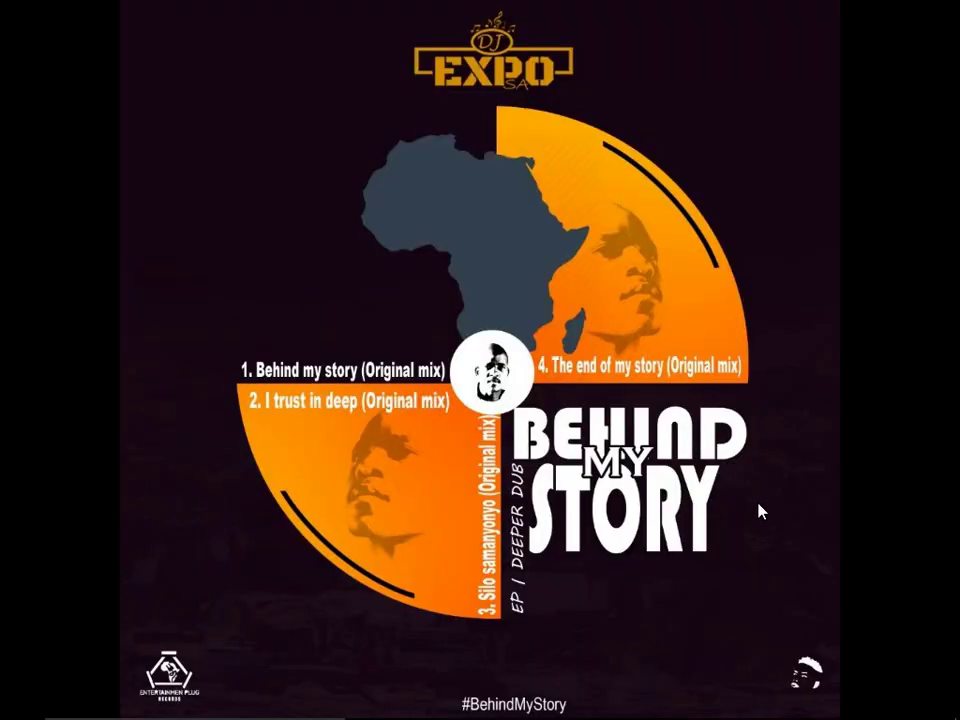
click(735, 699)
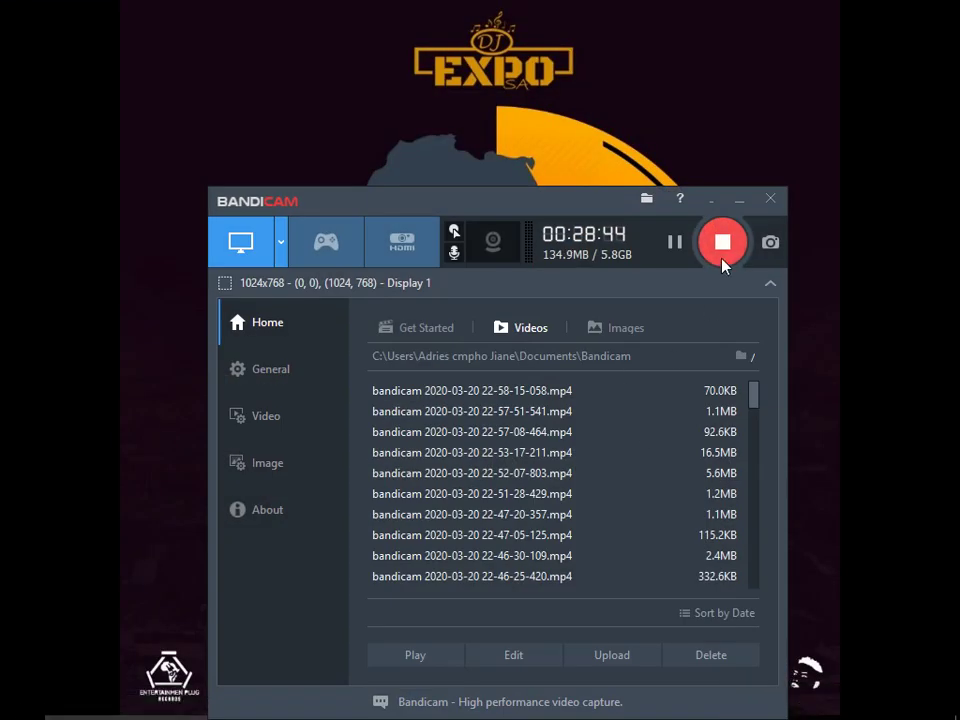